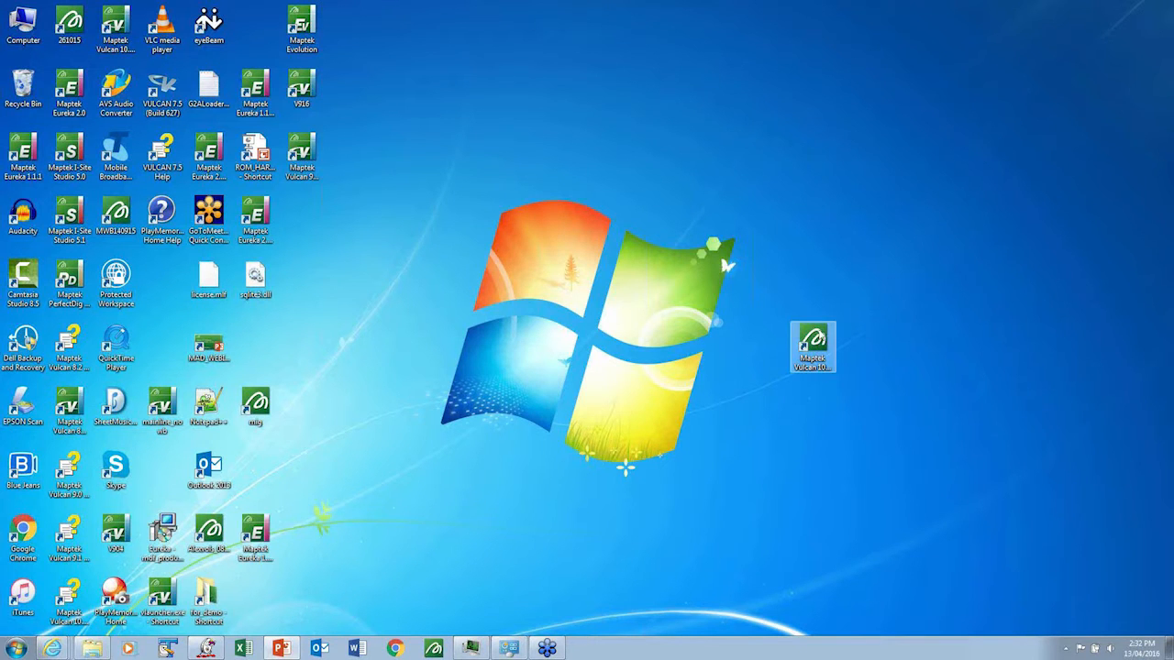
- Launch Maptek Vulcan 10 Workbench from its desktop shortcut and shrink the Workbench Client log to enlarge the start page
{"action": "left_click_drag", "start_coordinate": [813, 341], "coordinate": [723, 146]}
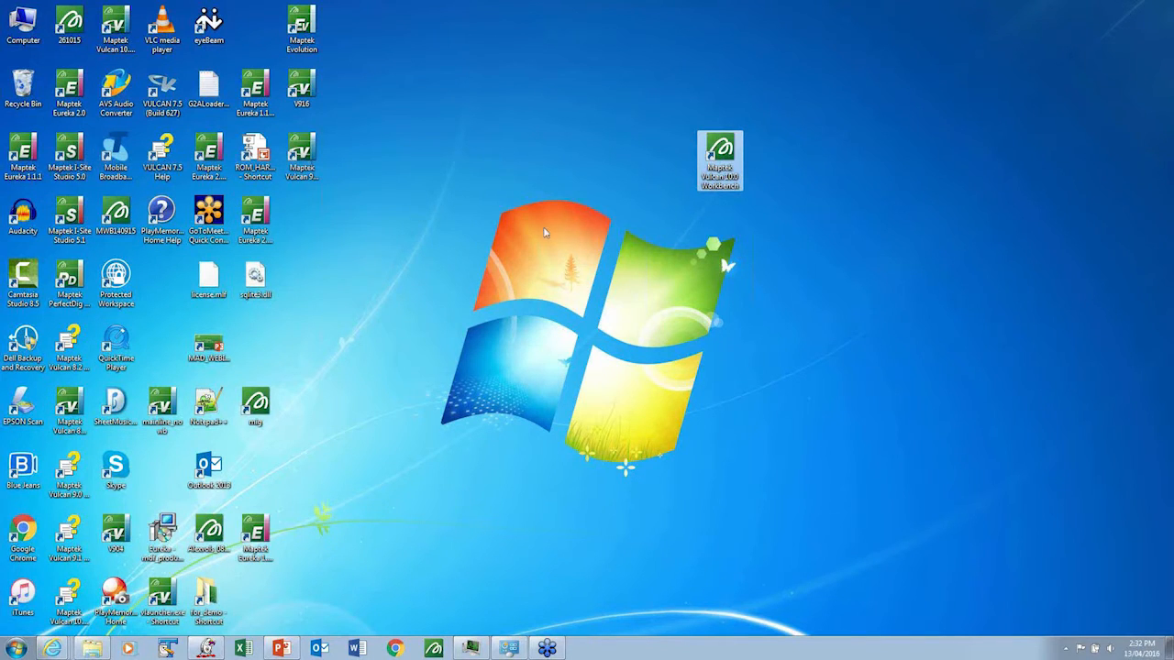
{"action": "double_click", "coordinate": [726, 152]}
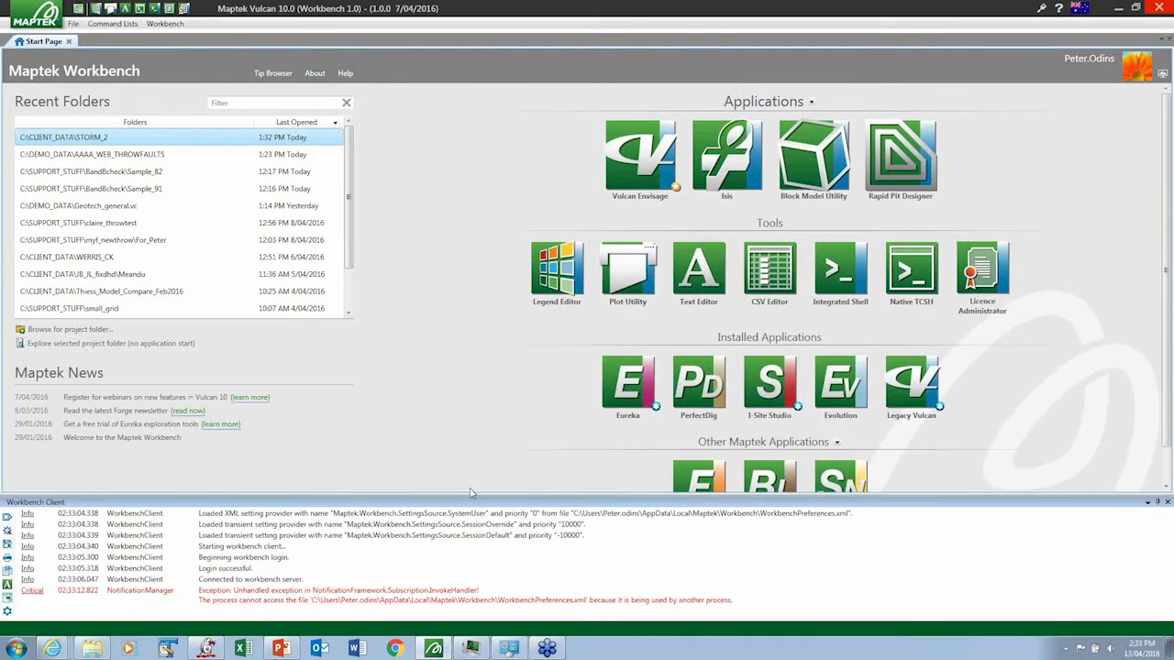
{"action": "left_click_drag", "start_coordinate": [474, 498], "coordinate": [477, 555]}
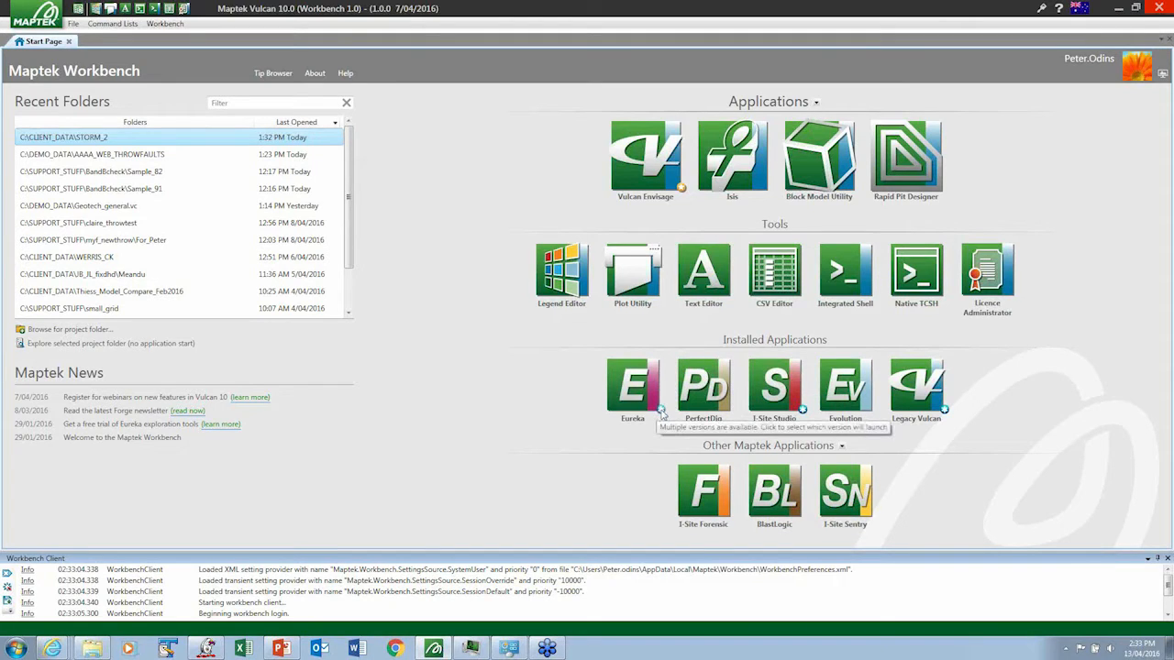
- Check which installed versions of Eureka and Legacy Vulcan can be selected for launch
{"action": "left_click", "coordinate": [661, 411]}
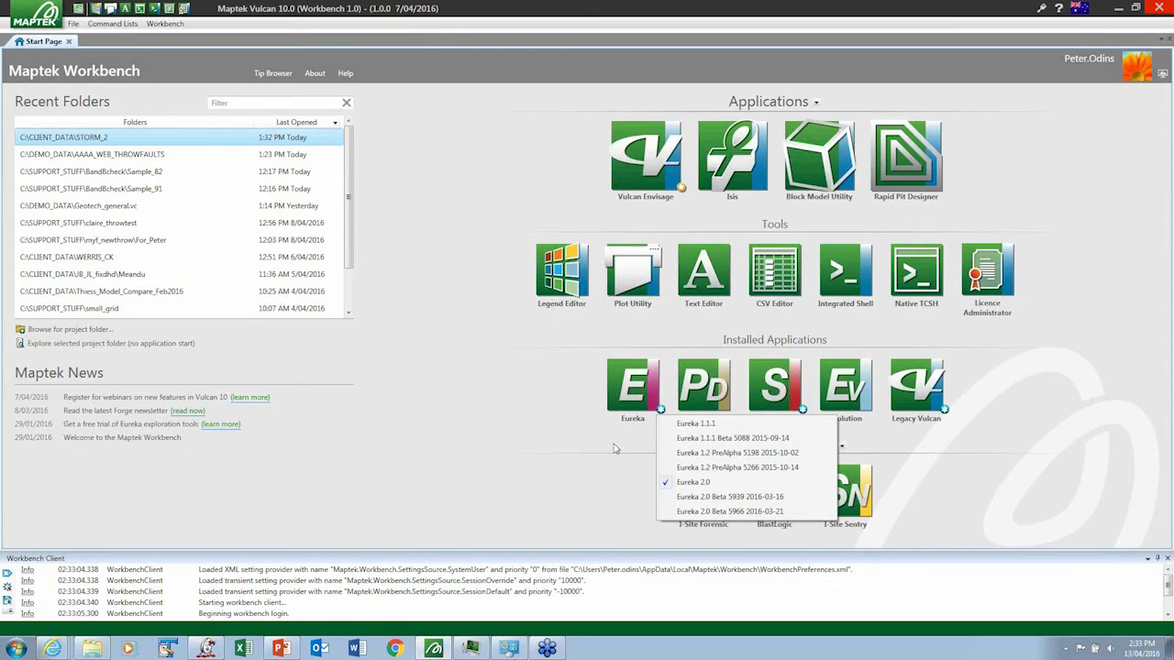
{"action": "left_click", "coordinate": [522, 438]}
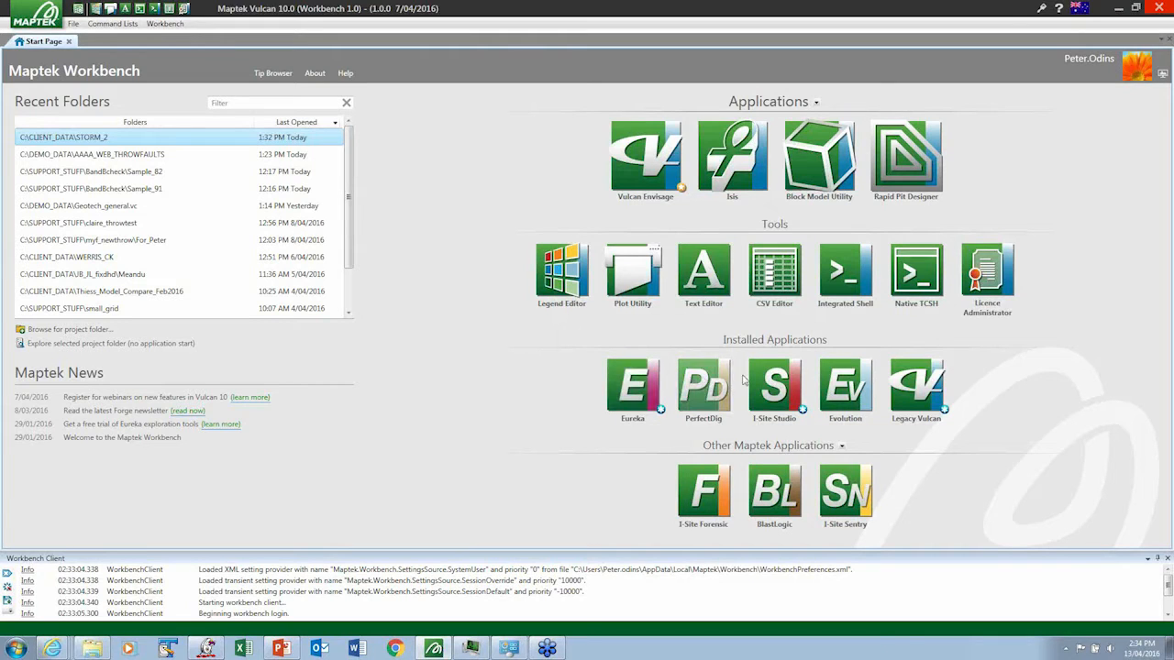
{"action": "left_click", "coordinate": [945, 412]}
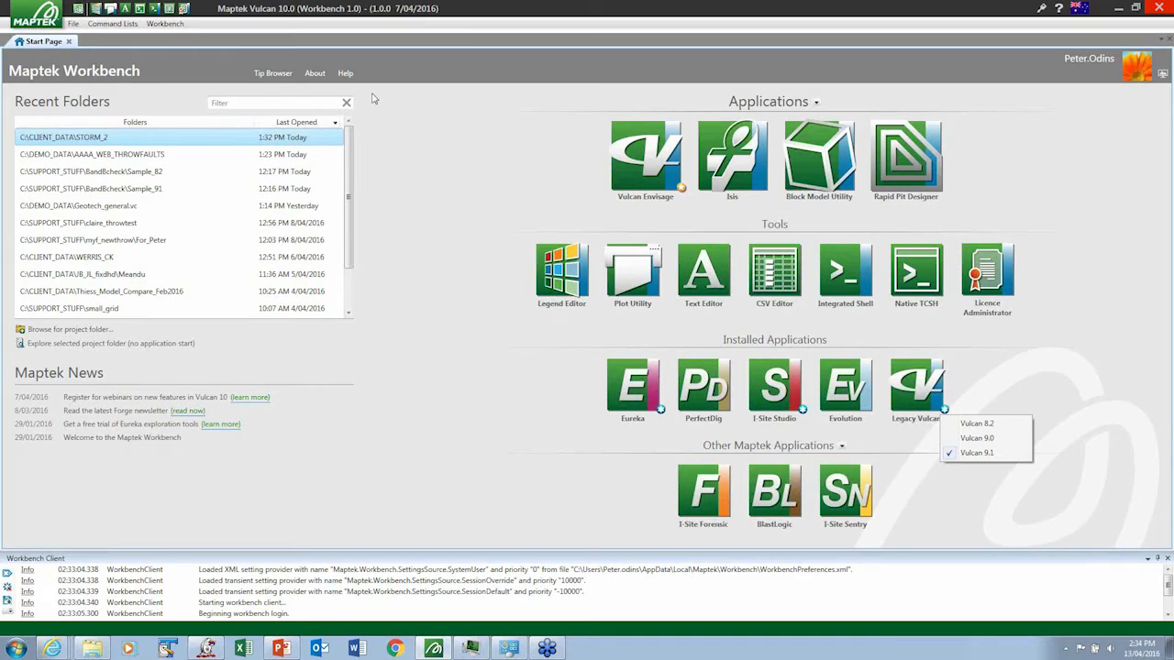
- Read through the first Workbench topics in the Tip Browser and return to the Start Page
{"action": "left_click", "coordinate": [273, 73]}
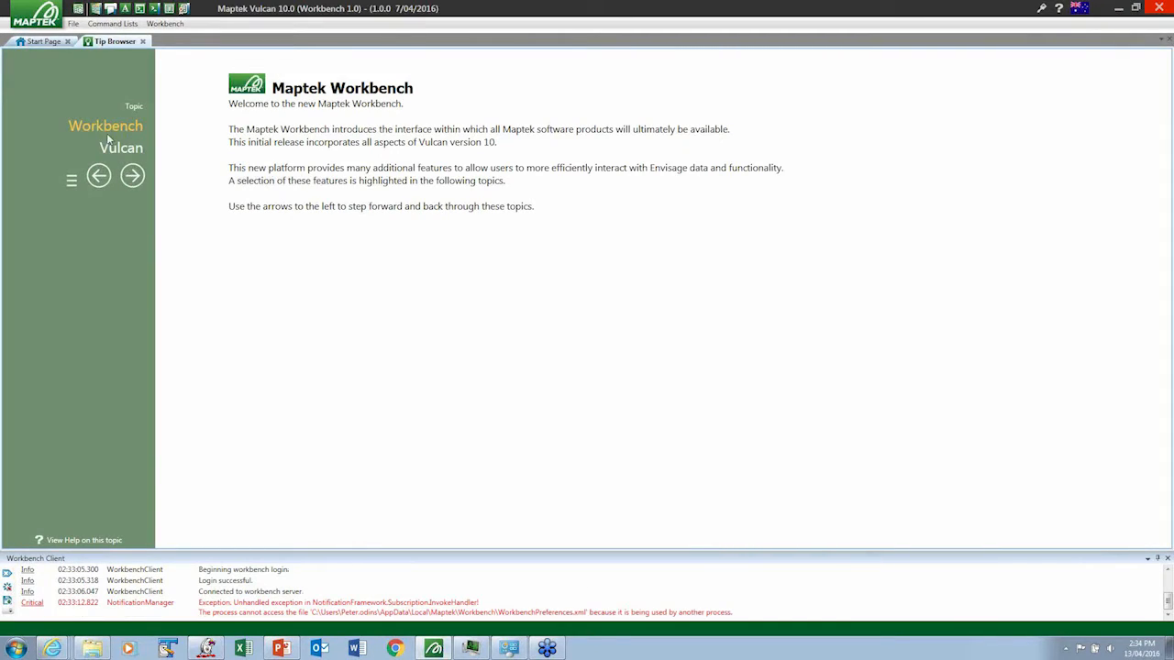
{"action": "left_click", "coordinate": [133, 176]}
{"action": "left_click", "coordinate": [133, 176]}
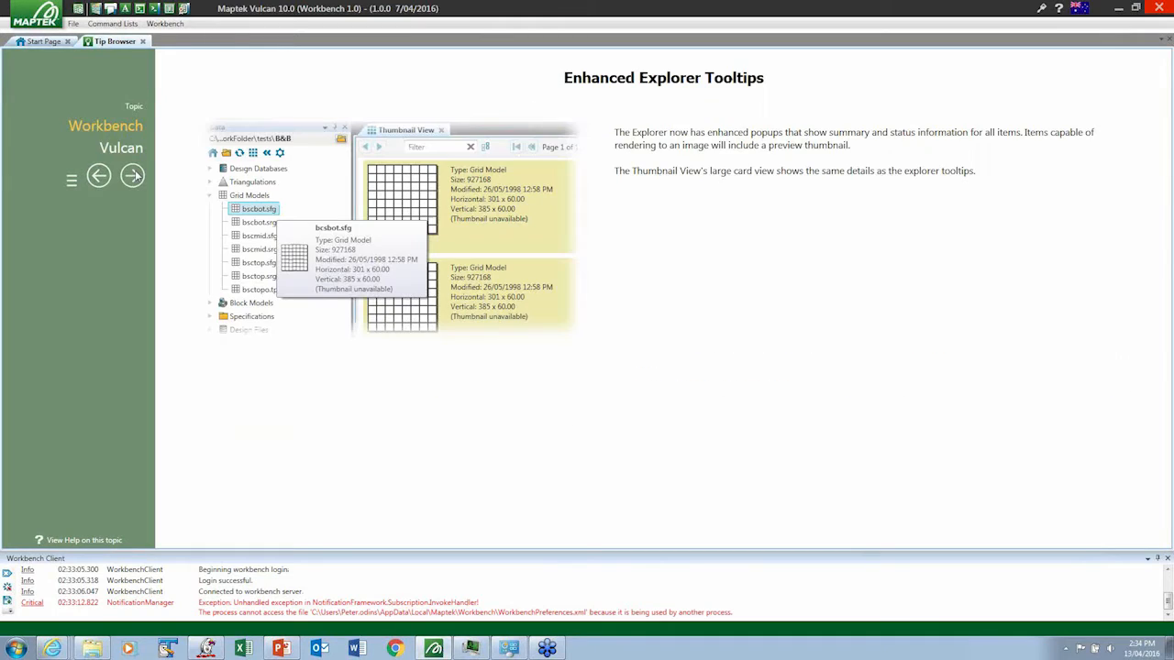
{"action": "left_click", "coordinate": [40, 42]}
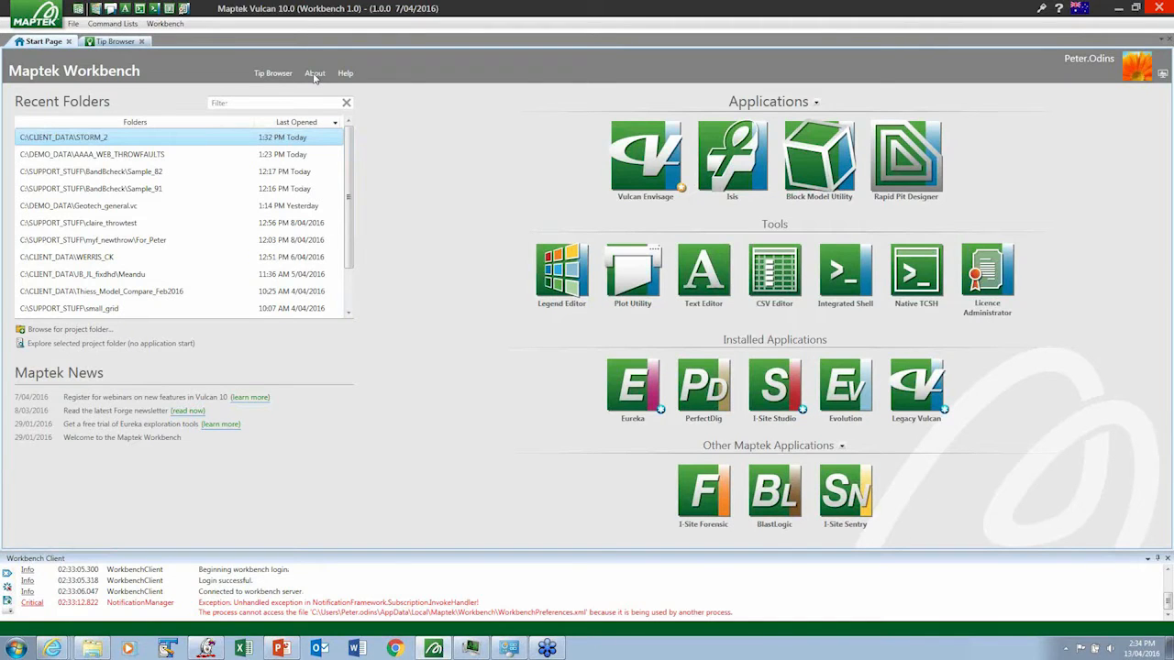
- Review the About information, including system summary, licence details and memory dashboard, and return to the Start Page
{"action": "left_click", "coordinate": [315, 74]}
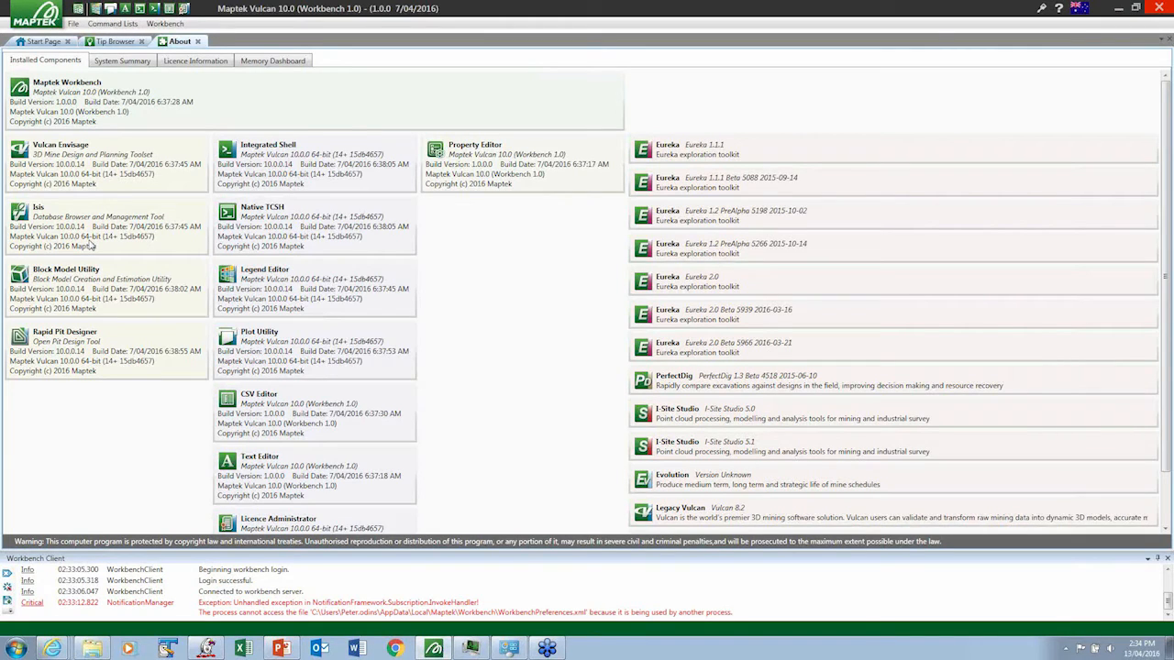
{"action": "left_click", "coordinate": [112, 64]}
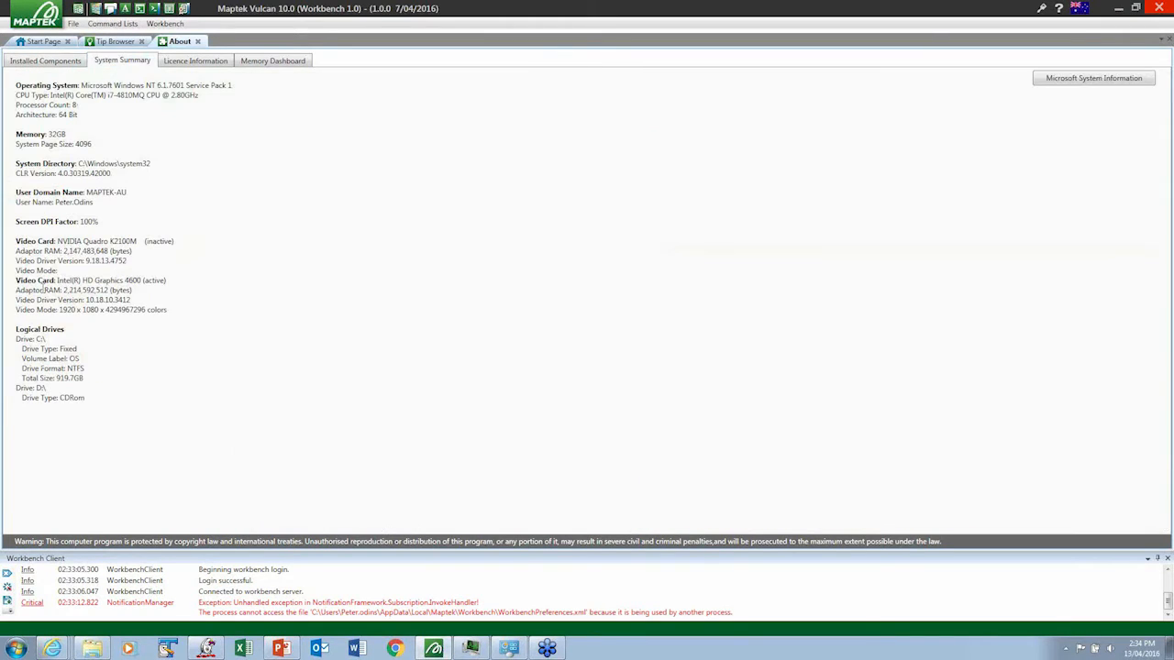
{"action": "left_click", "coordinate": [204, 65]}
{"action": "left_click", "coordinate": [265, 61]}
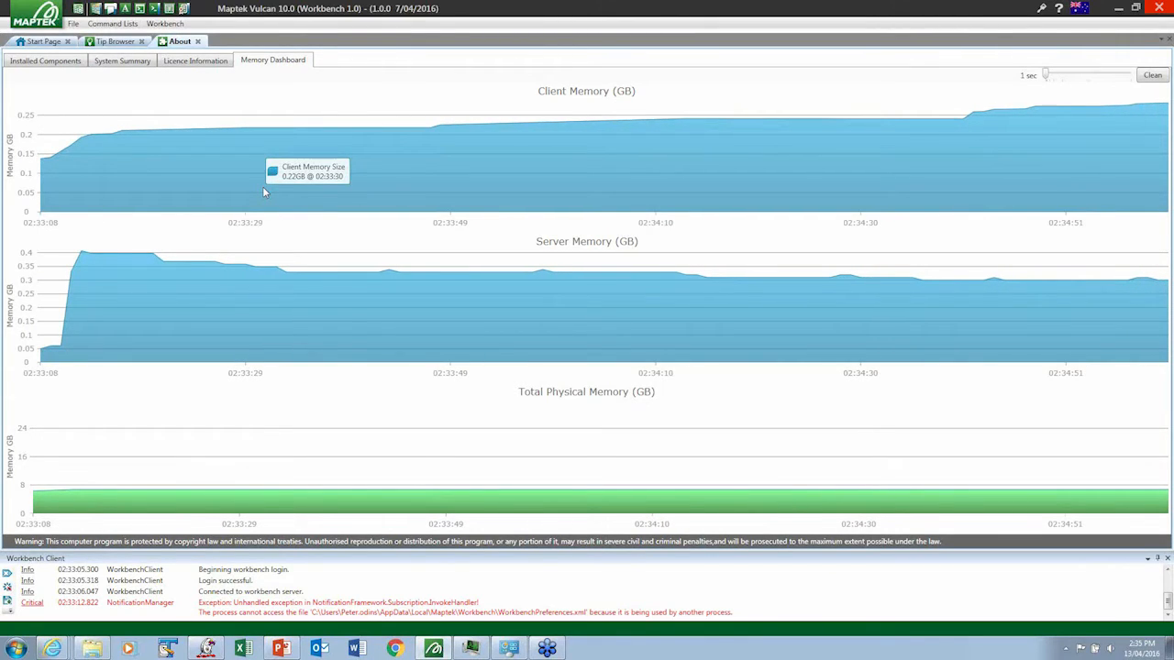
{"action": "left_click", "coordinate": [42, 41]}
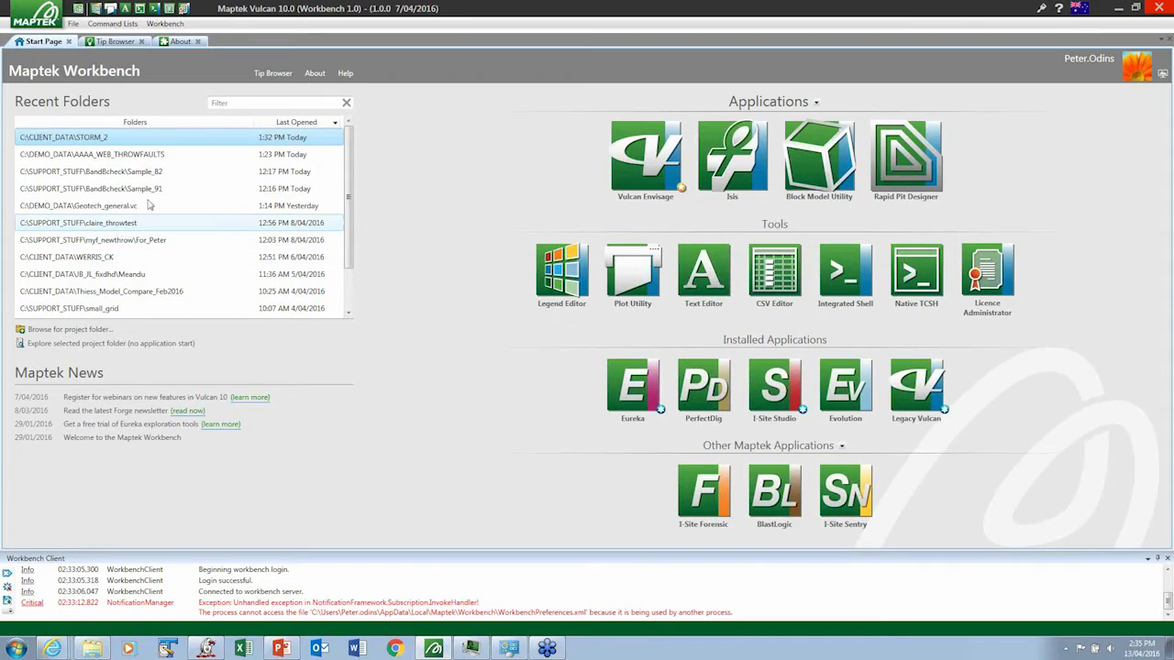
- Filter the recent folders by "coal" and clear the filter again
{"action": "left_click", "coordinate": [266, 105]}
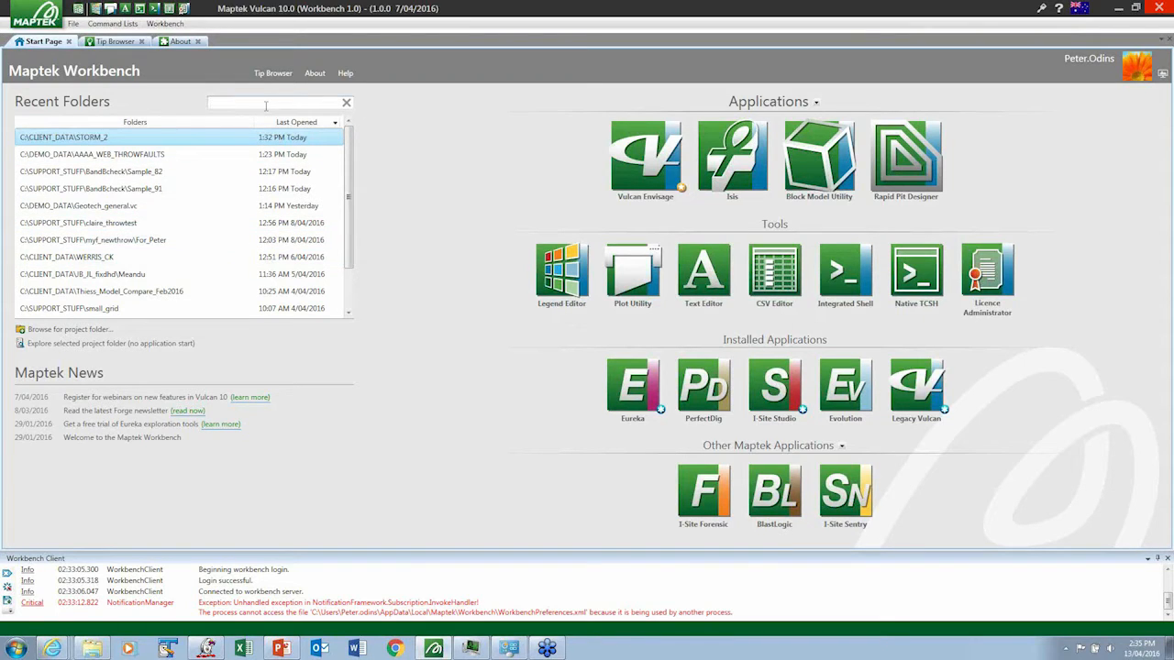
{"action": "type", "text": "coal"}
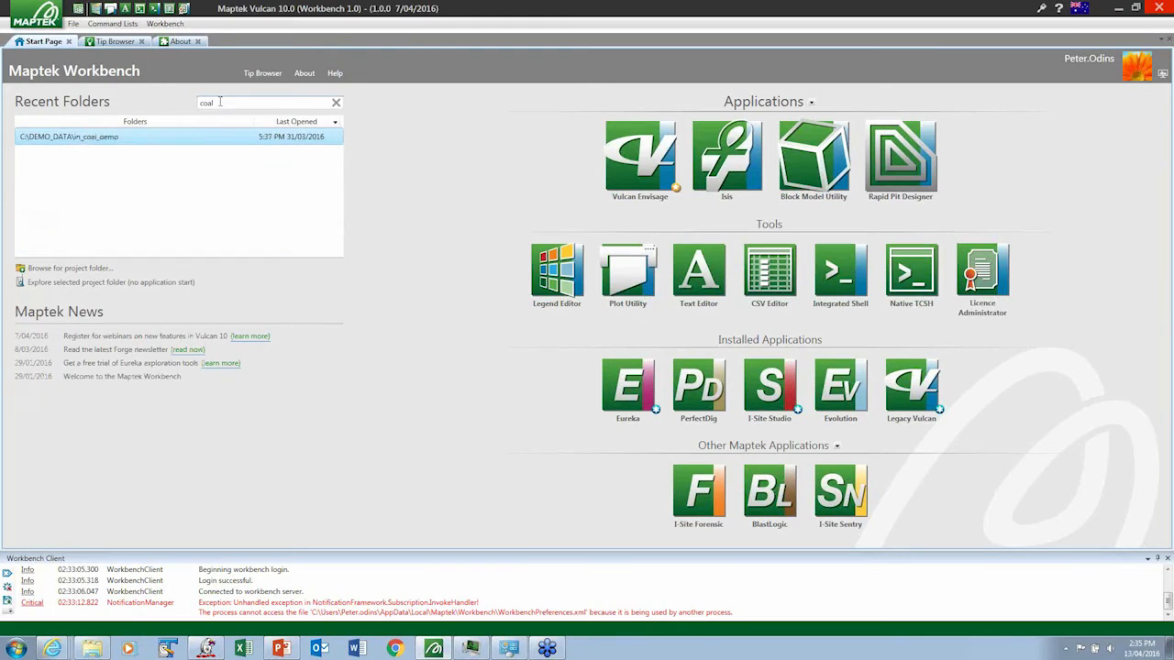
{"action": "key", "text": "BackSpace"}
{"action": "key", "text": "BackSpace"}
{"action": "key", "text": "BackSpace"}
{"action": "key", "text": "BackSpace"}
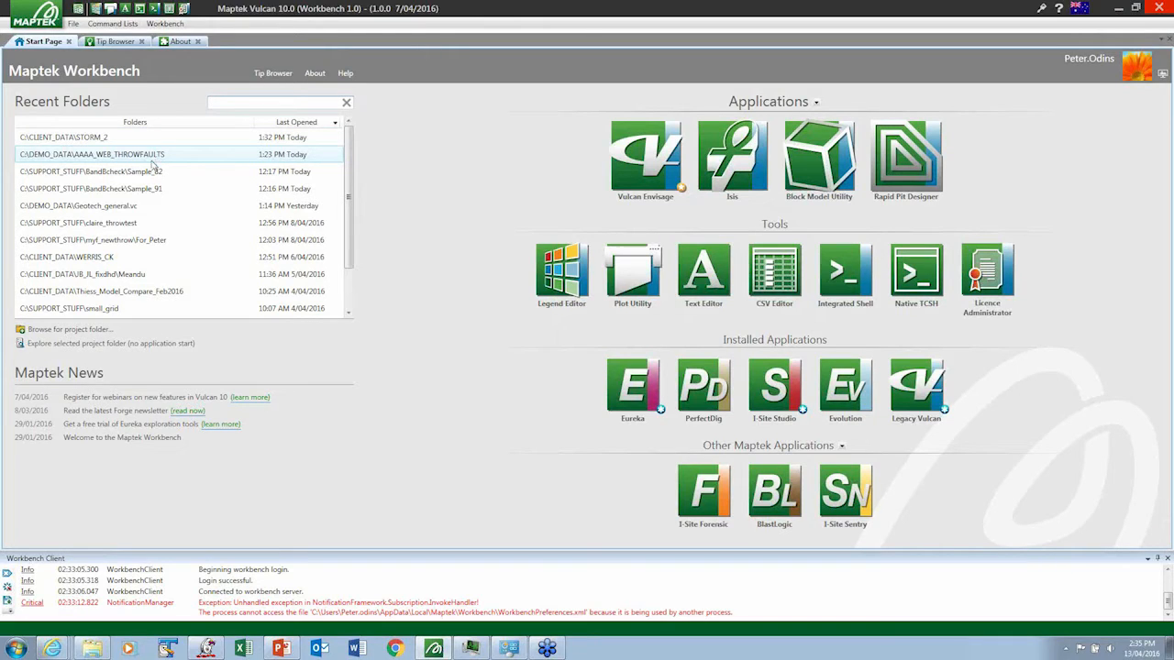
- Set C:\CLIENT_DATA\STORM_2 as the project folder and start Vulcan Envisage in it
{"action": "left_click", "coordinate": [86, 144]}
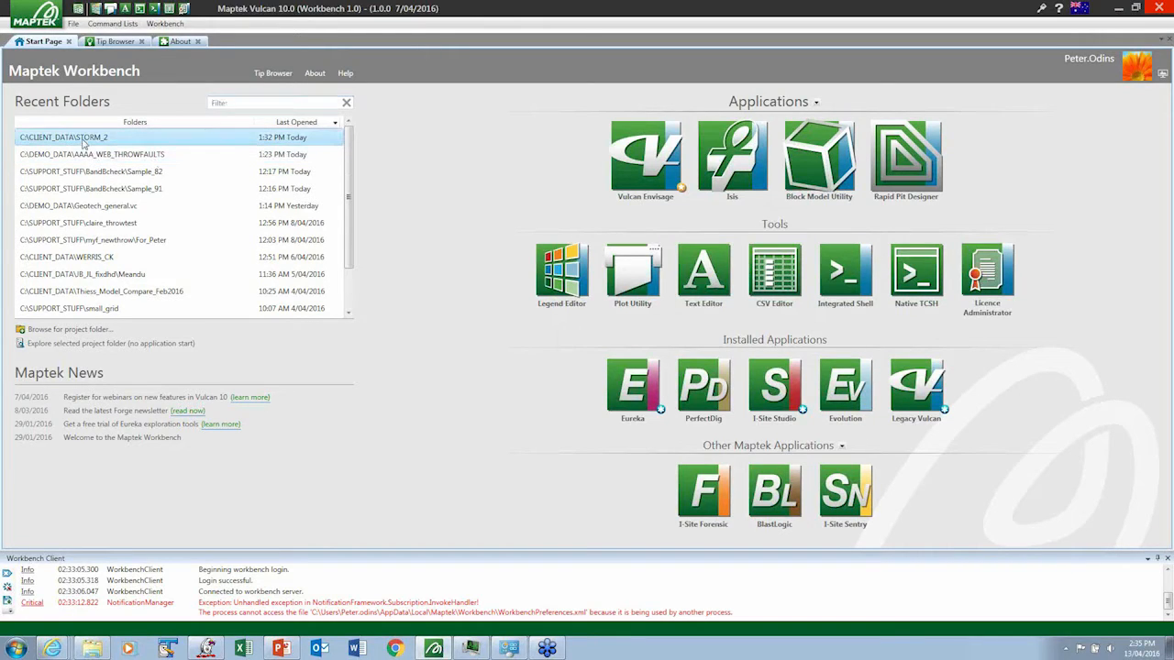
{"action": "left_click", "coordinate": [636, 158]}
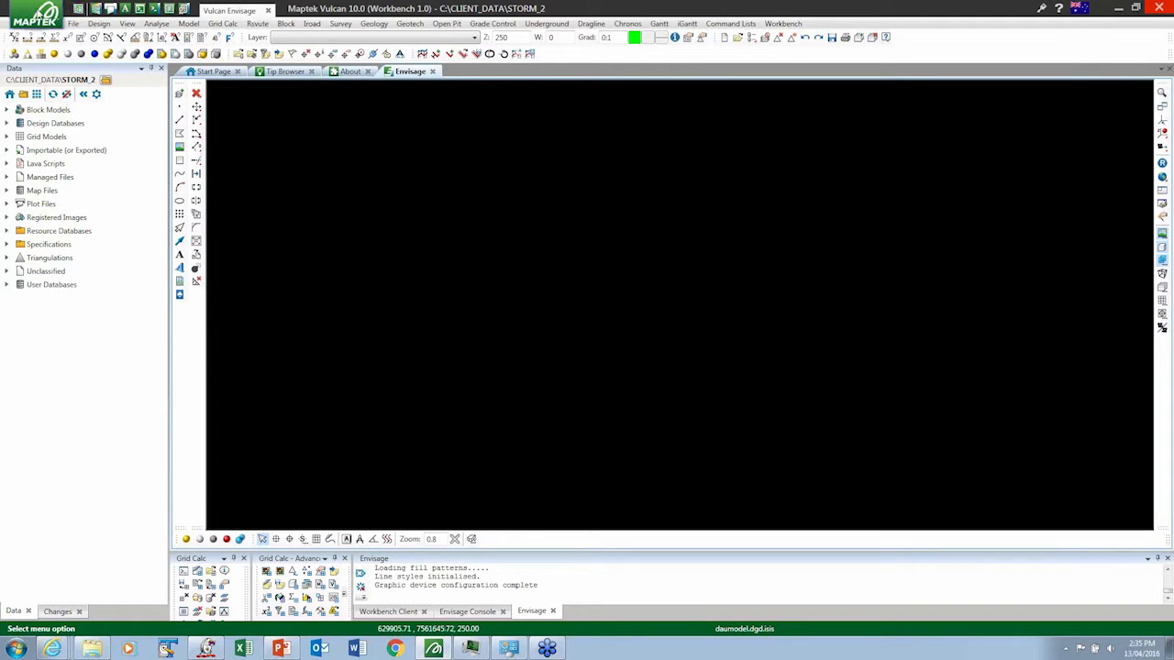
- Start Isis alongside Envisage and open the dausep09.hdb.isis database
{"action": "left_click", "coordinate": [35, 13]}
{"action": "left_click", "coordinate": [39, 62]}
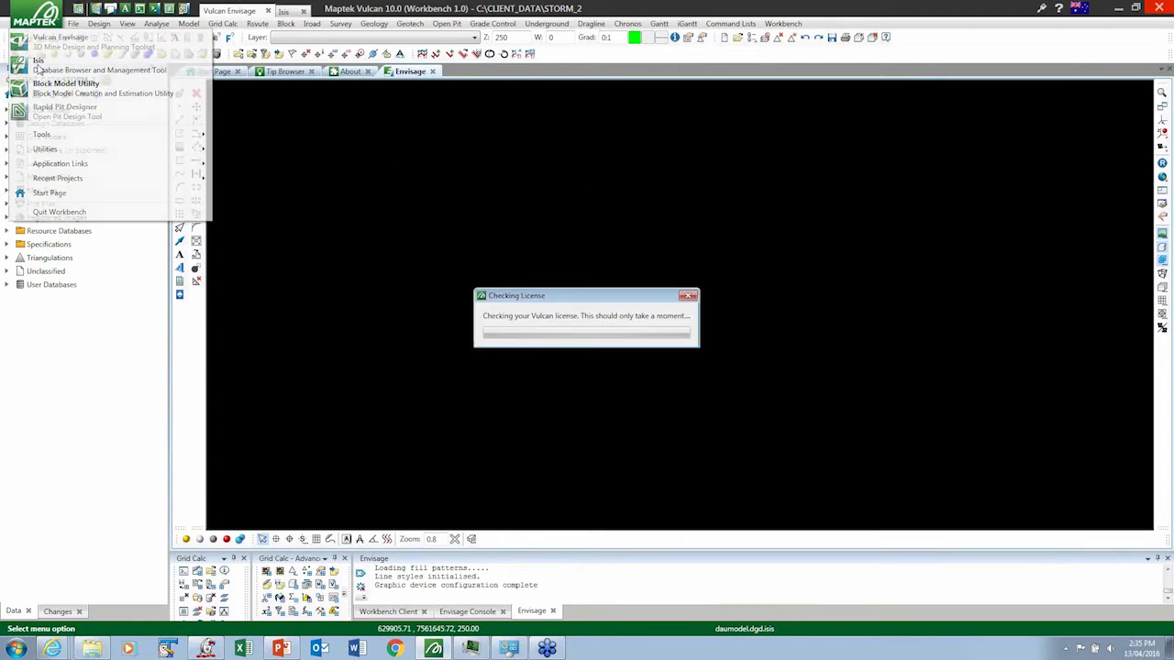
{"action": "left_click", "coordinate": [250, 69]}
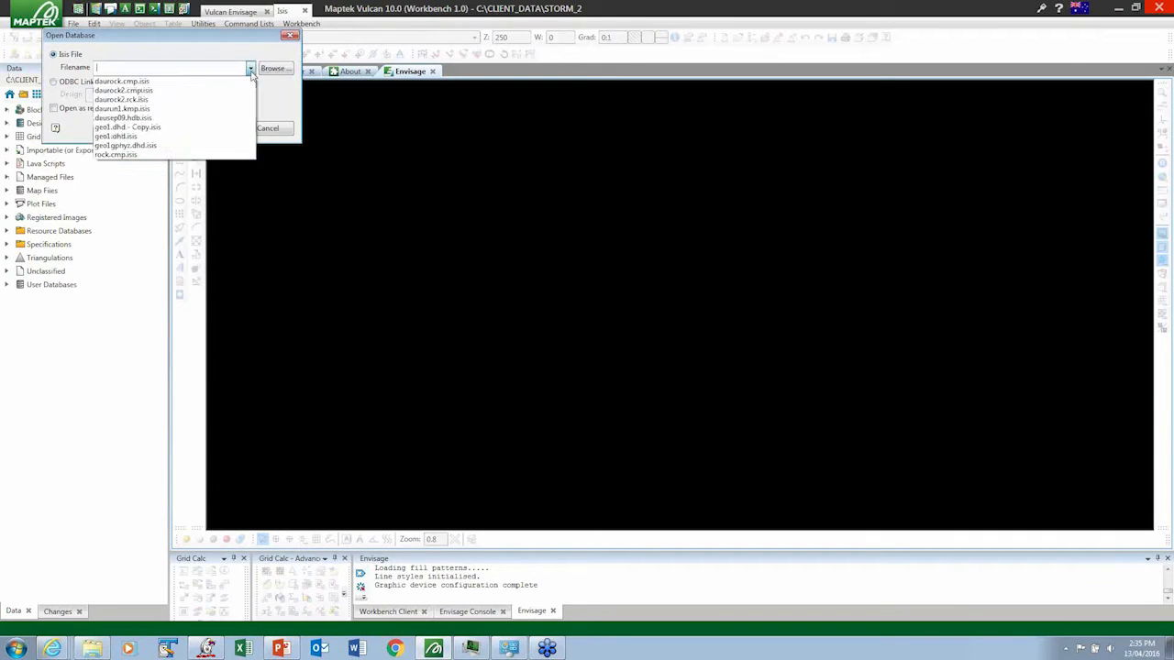
{"action": "left_click", "coordinate": [133, 117]}
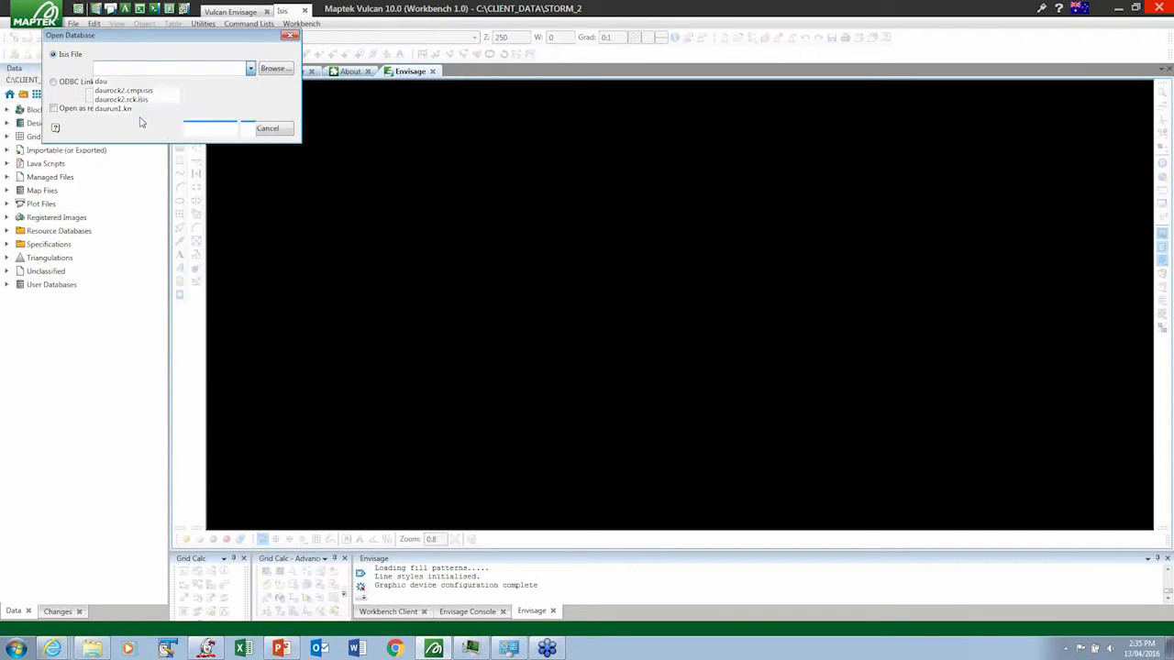
{"action": "left_click", "coordinate": [210, 128]}
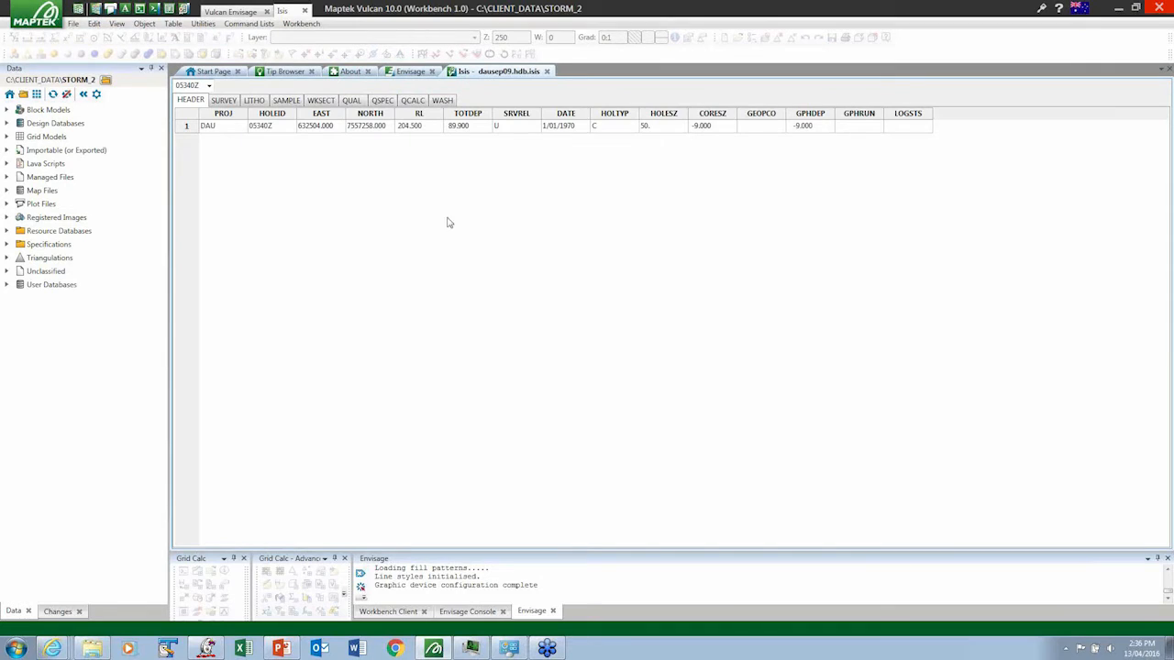
- Undock the dausep09.hdb.isis database window and dock it side by side with the Envisage view
{"action": "left_click_drag", "start_coordinate": [480, 73], "coordinate": [692, 314]}
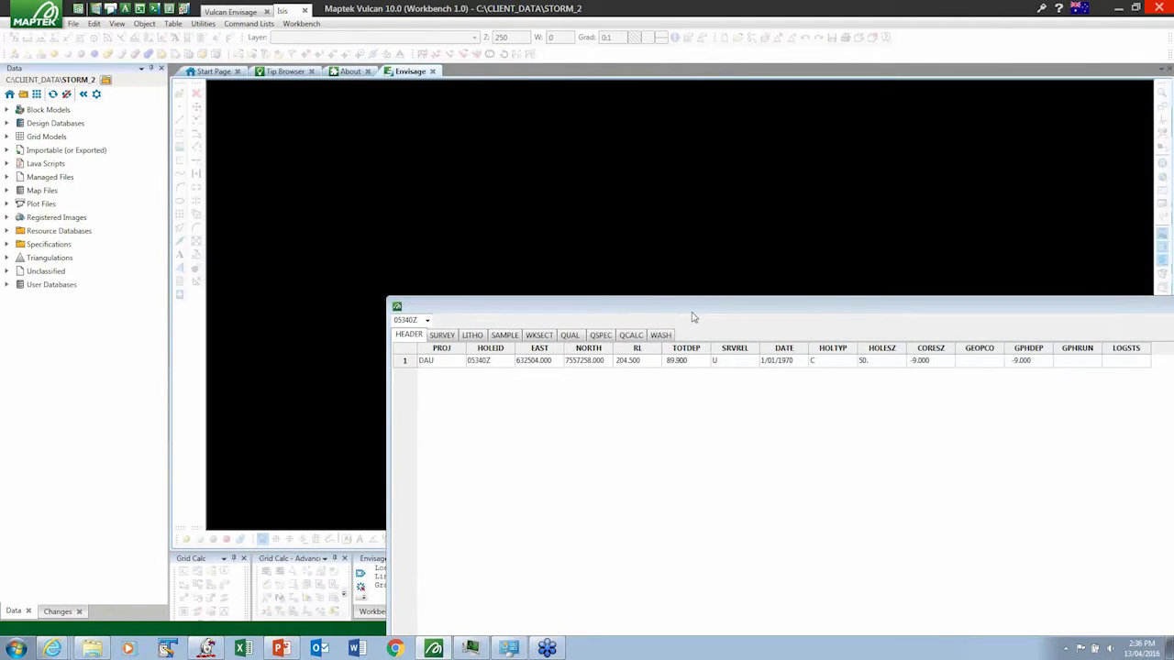
{"action": "left_click", "coordinate": [520, 245]}
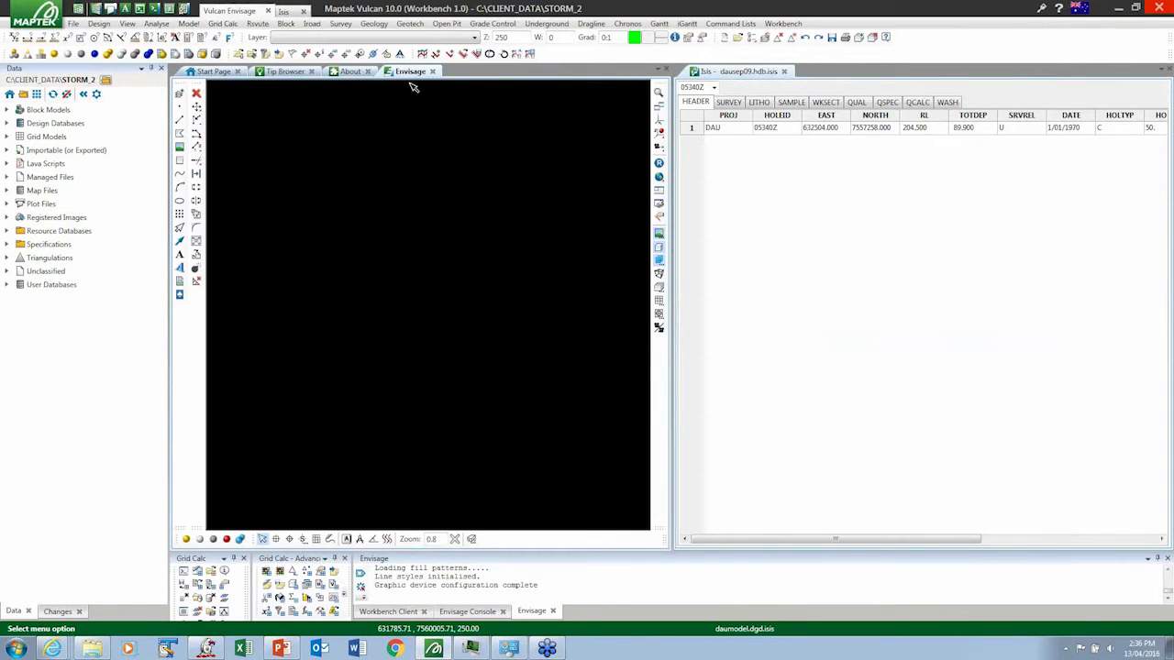
- Float the Envisage window and redock it among the Start Page tabs, and close the dausep09.hdb.isis database view
{"action": "left_click_drag", "start_coordinate": [409, 79], "coordinate": [566, 124]}
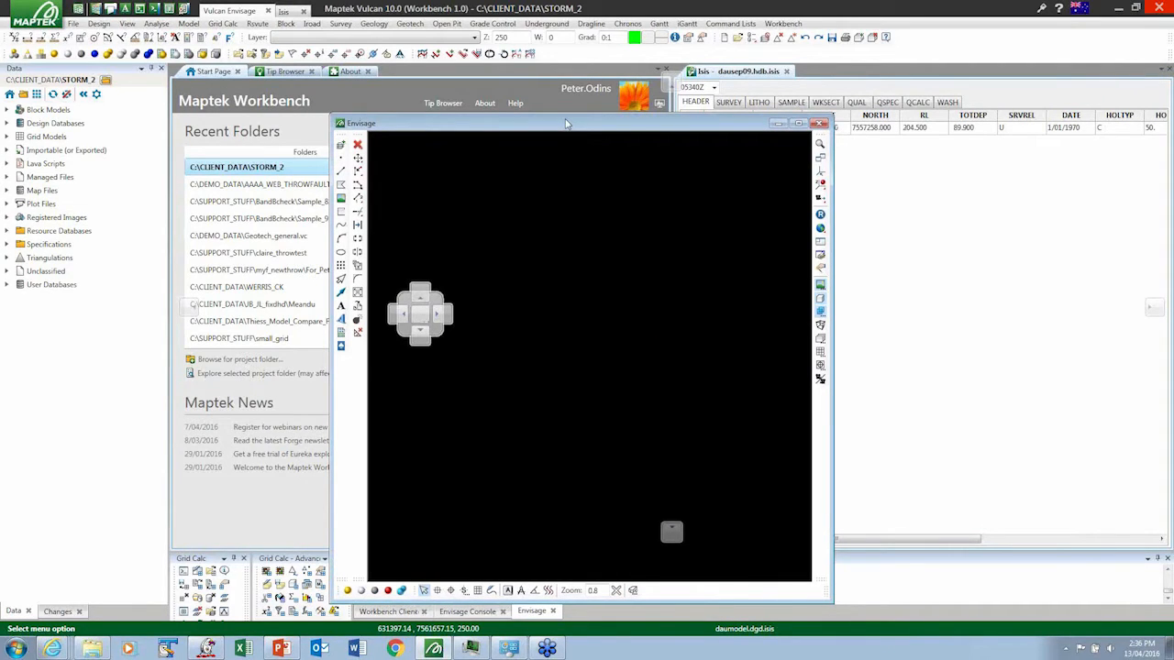
{"action": "left_click_drag", "start_coordinate": [566, 124], "coordinate": [425, 322]}
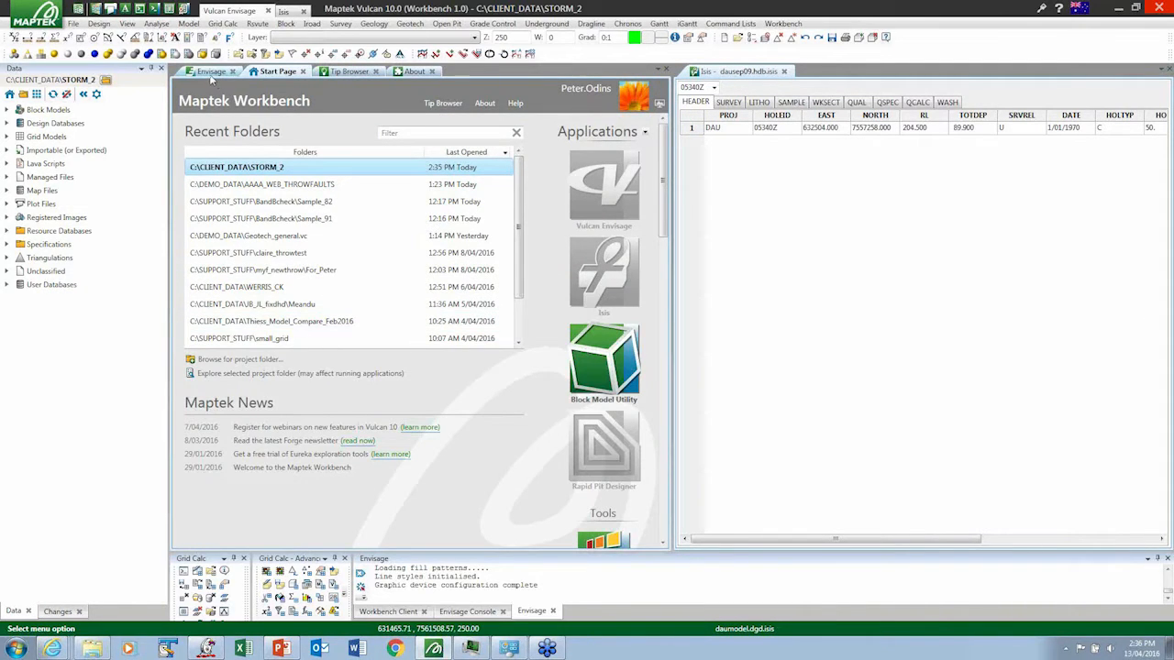
{"action": "left_click", "coordinate": [210, 72]}
{"action": "left_click", "coordinate": [784, 70]}
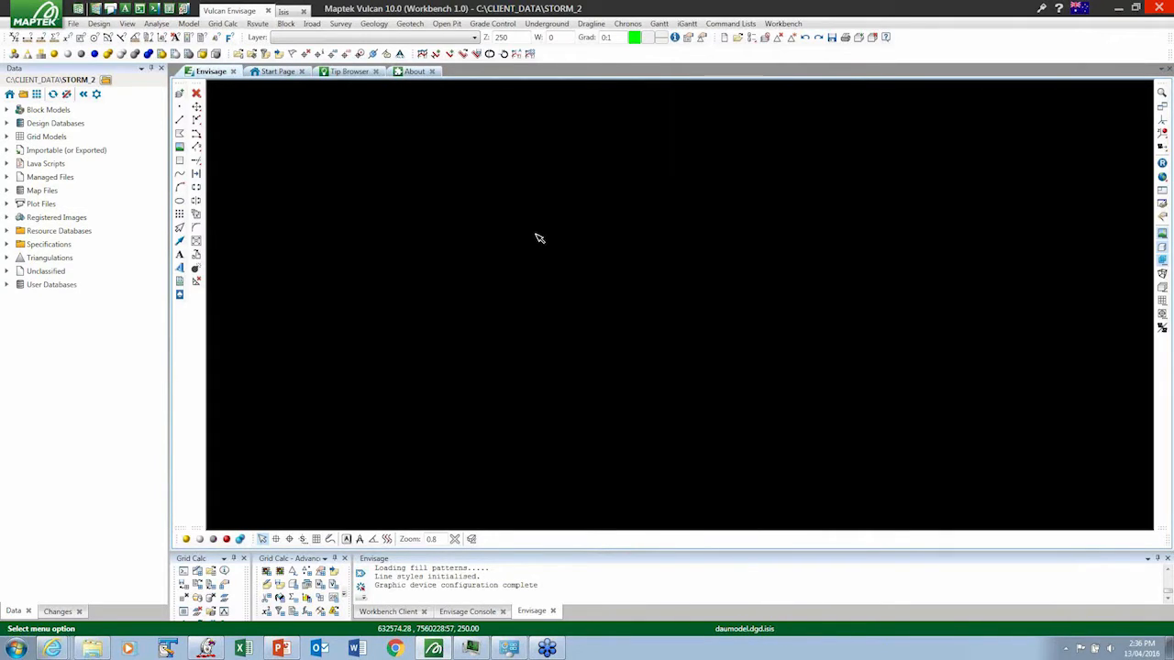
{"action": "left_click", "coordinate": [543, 24]}
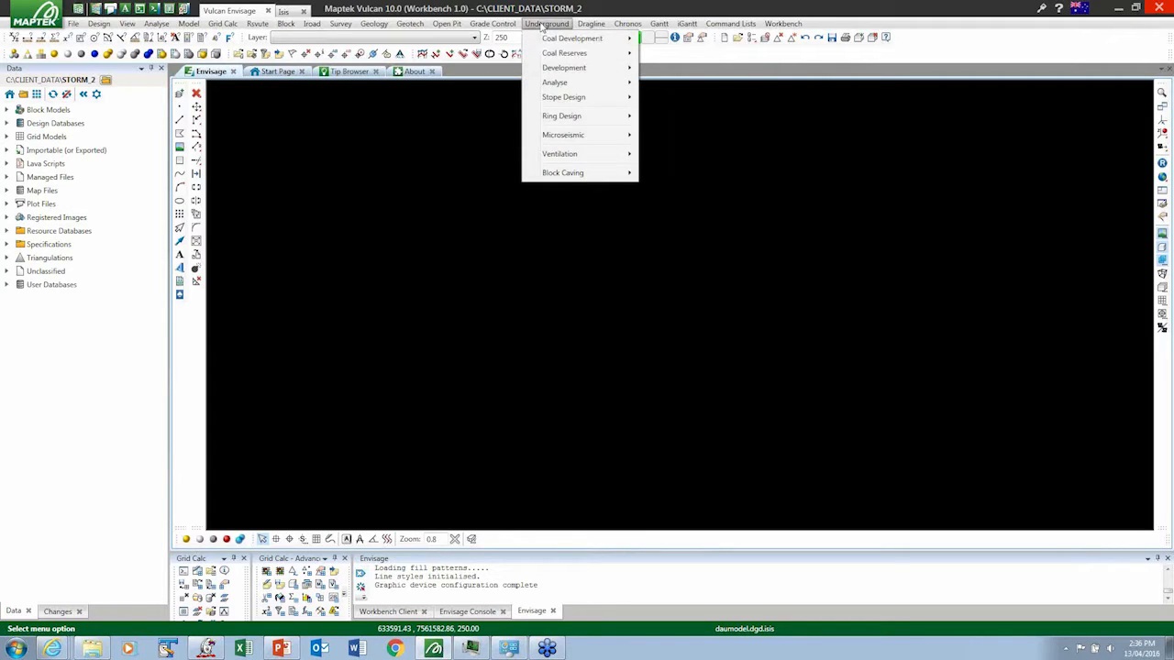
{"action": "left_click", "coordinate": [495, 25]}
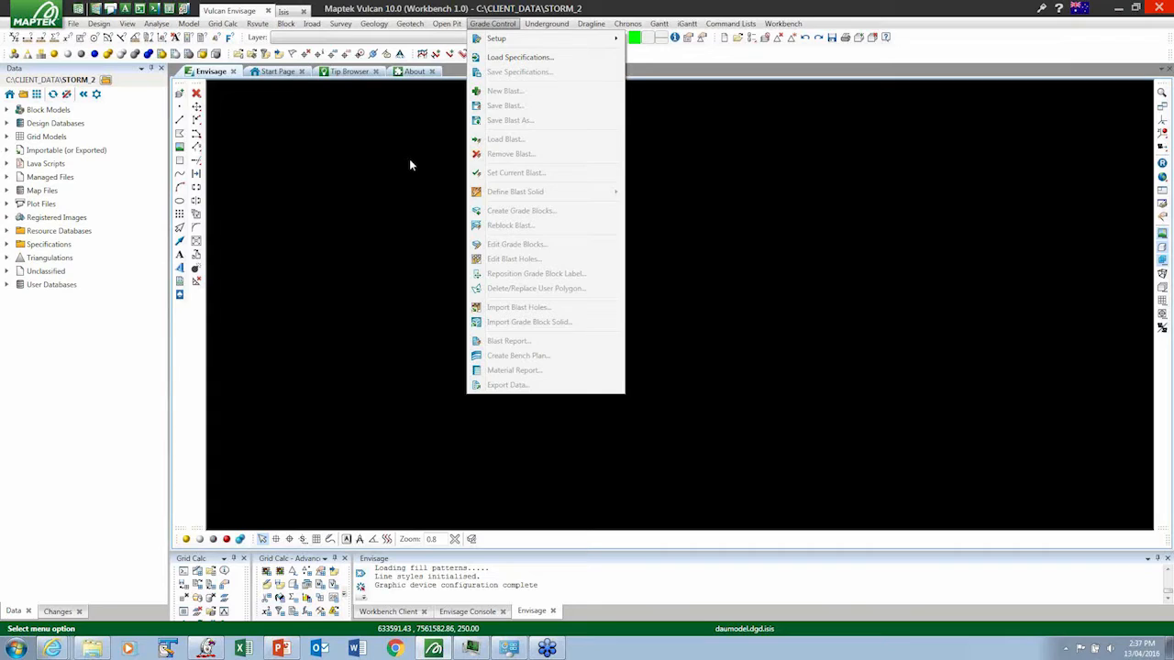
{"action": "mouse_move", "coordinate": [503, 43]}
{"action": "left_click", "coordinate": [709, 159]}
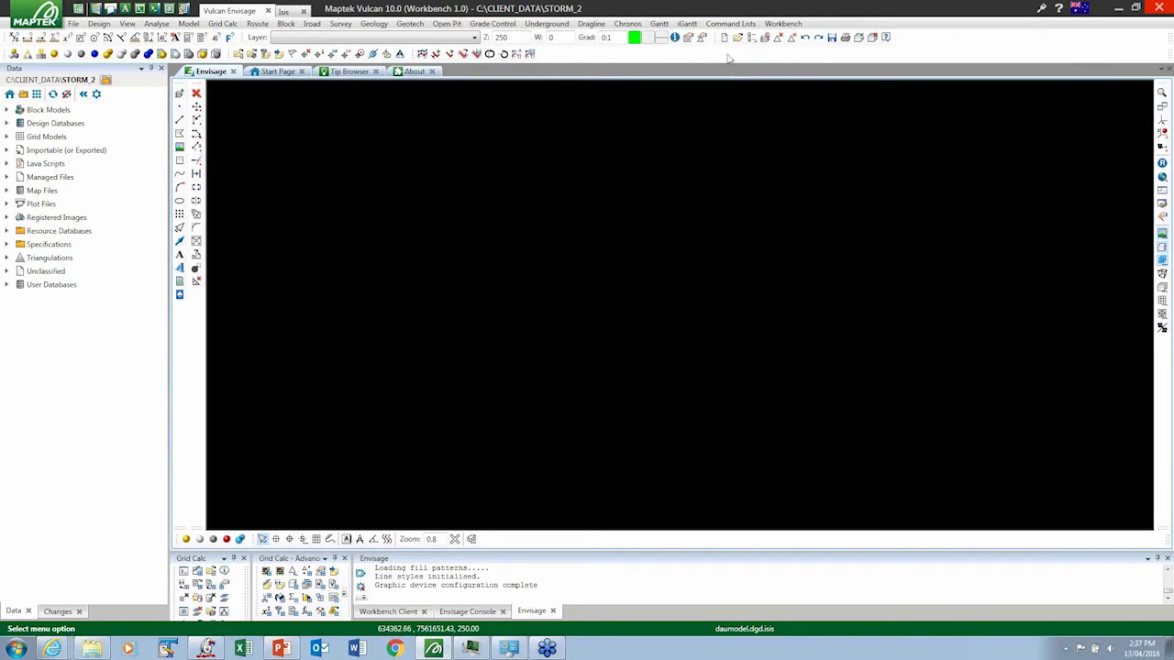
- Create a new command list in the Workbench user interface customisation
{"action": "left_click", "coordinate": [787, 24]}
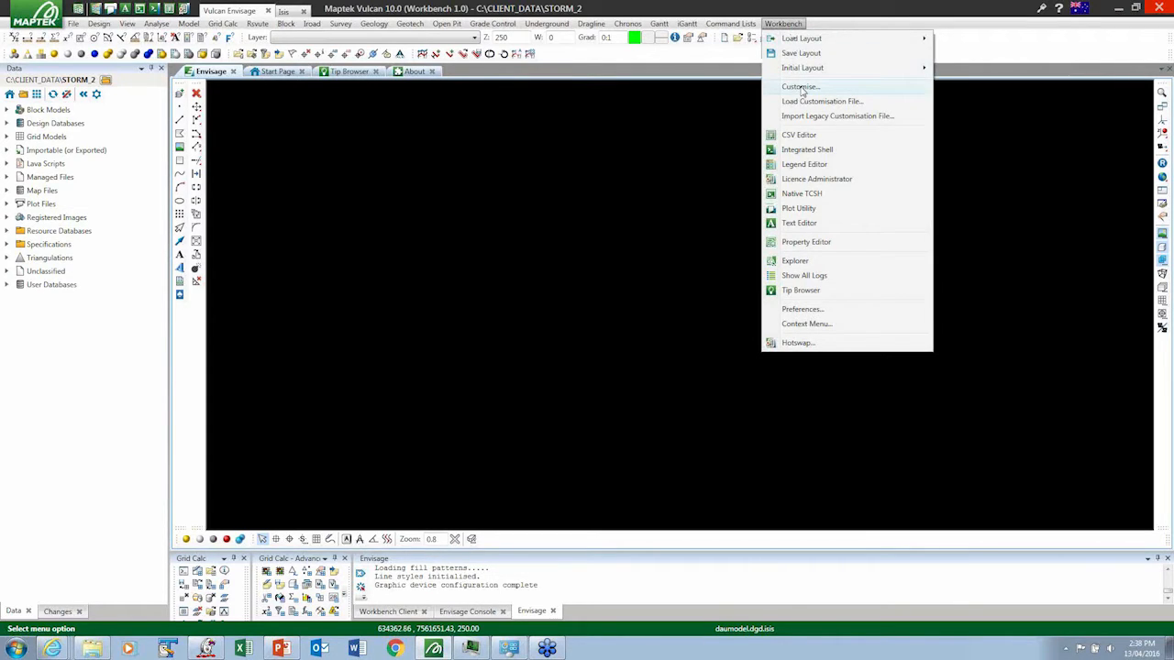
{"action": "left_click", "coordinate": [800, 87]}
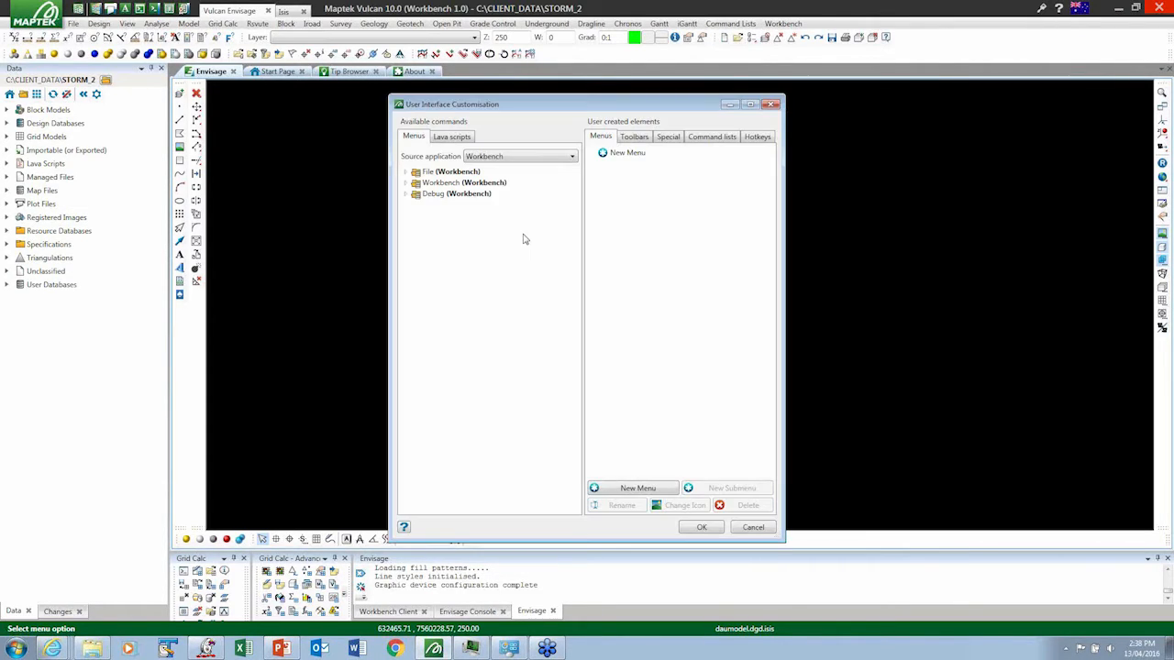
{"action": "left_click", "coordinate": [712, 138]}
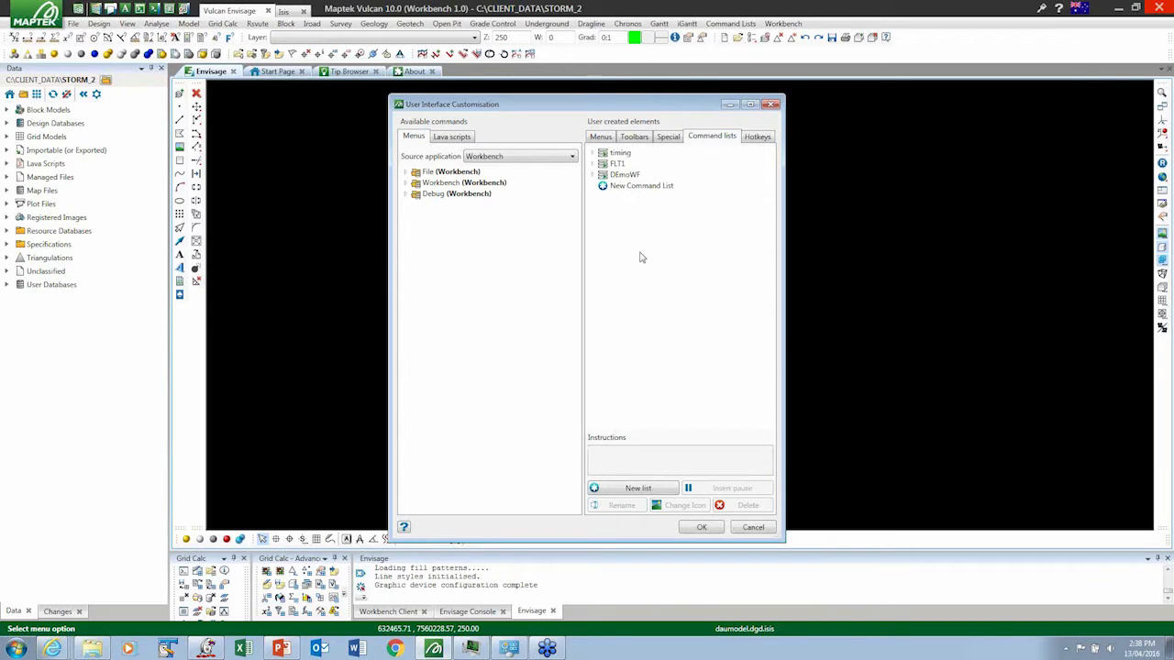
{"action": "left_click", "coordinate": [635, 489]}
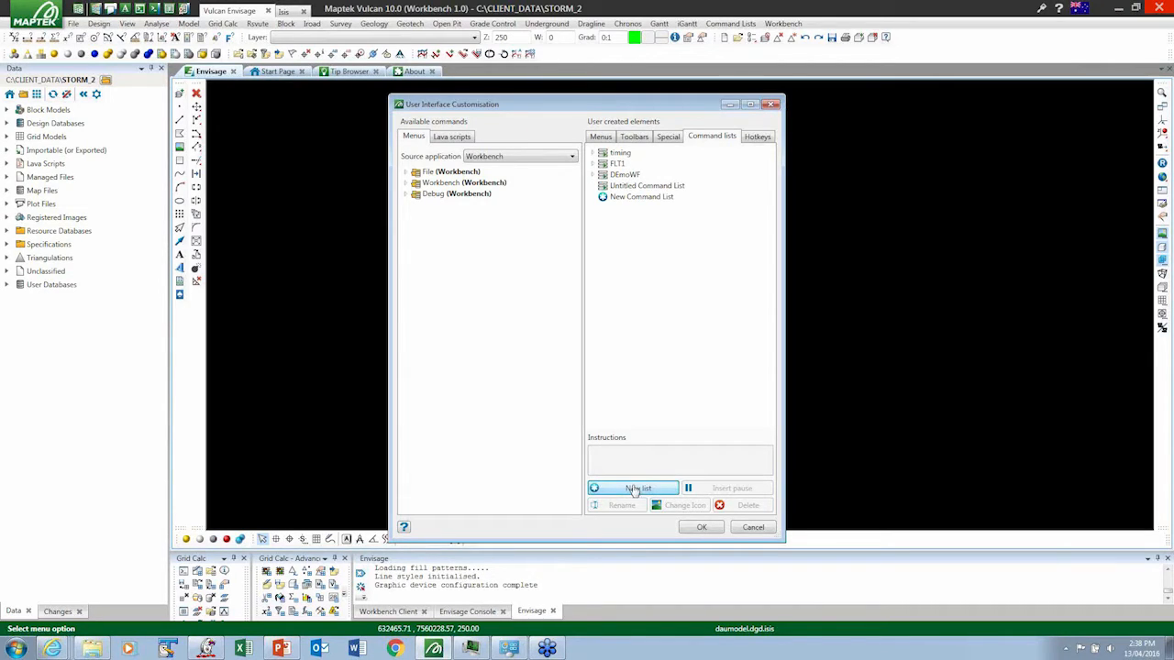
- Rename the new command list to demoweb1 and set its instructions to "this will be a wf to make a trhow fault"
{"action": "left_click", "coordinate": [639, 187]}
{"action": "right_click", "coordinate": [639, 188]}
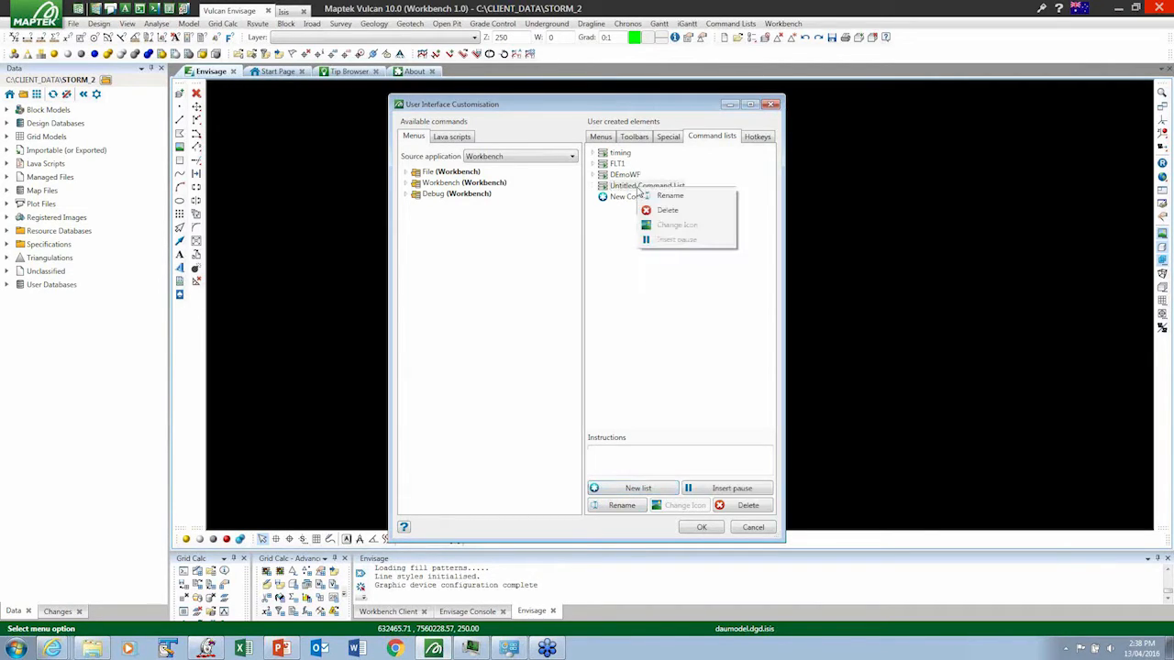
{"action": "left_click", "coordinate": [668, 196]}
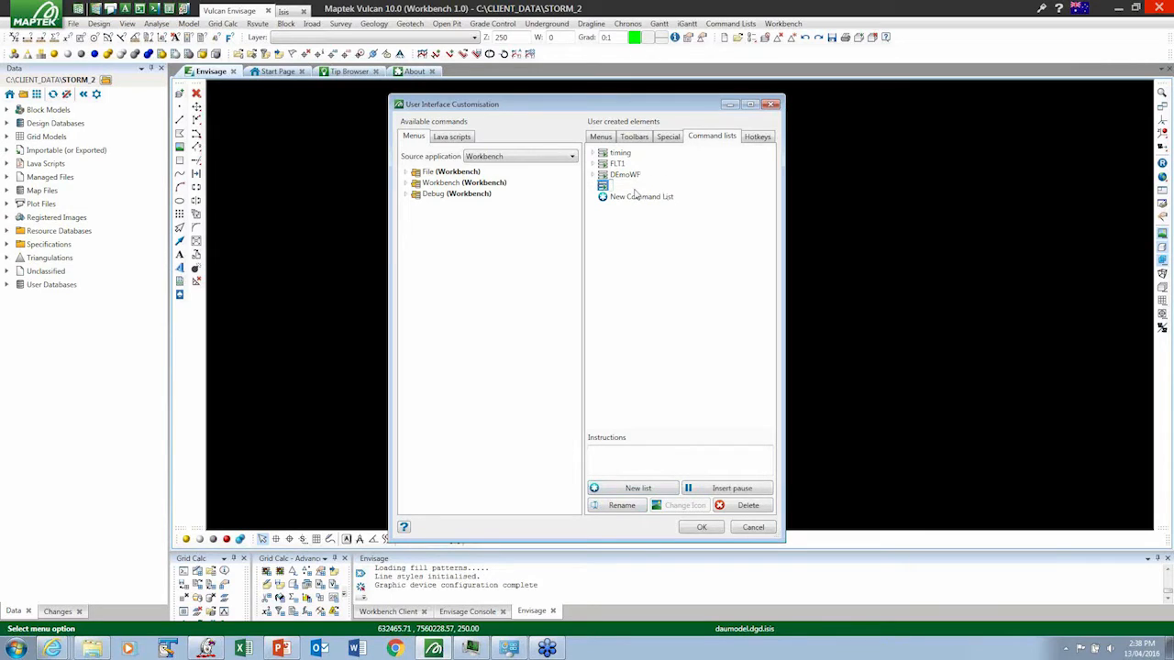
{"action": "type", "text": "demoweb1"}
{"action": "key", "text": "Return"}
{"action": "left_click", "coordinate": [617, 456]}
{"action": "type", "text": "this will be a wf to make a trhow fault"}
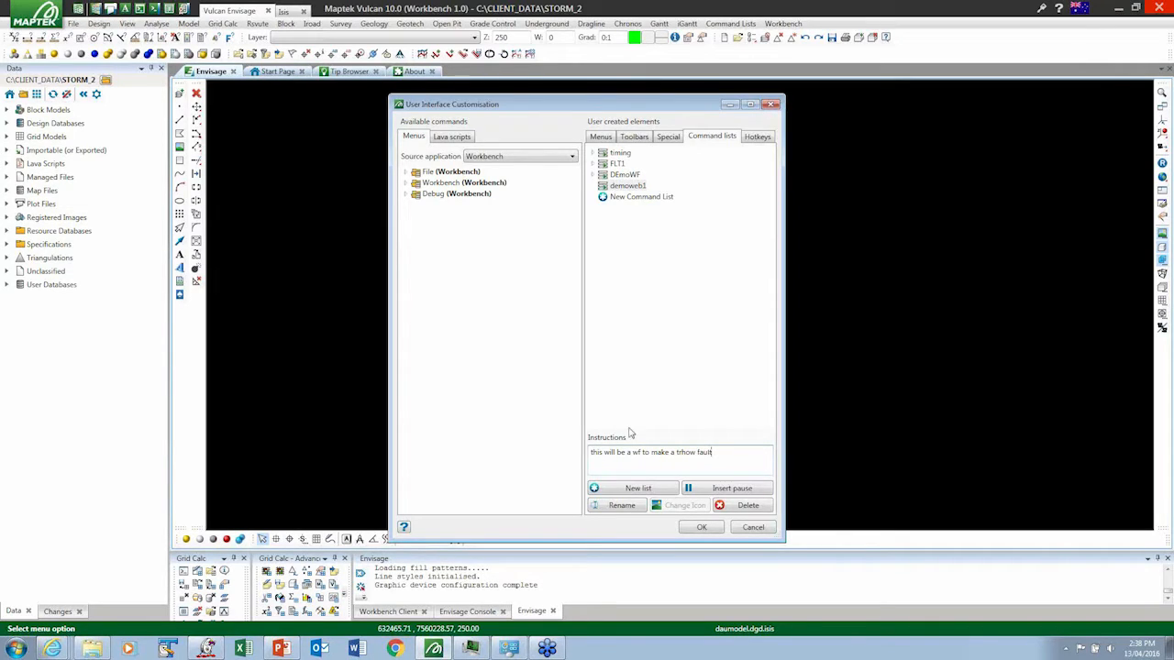
- Add the Line command from Vulcan Envisage's Design Create commands to the demoweb1 list
{"action": "left_click", "coordinate": [509, 160]}
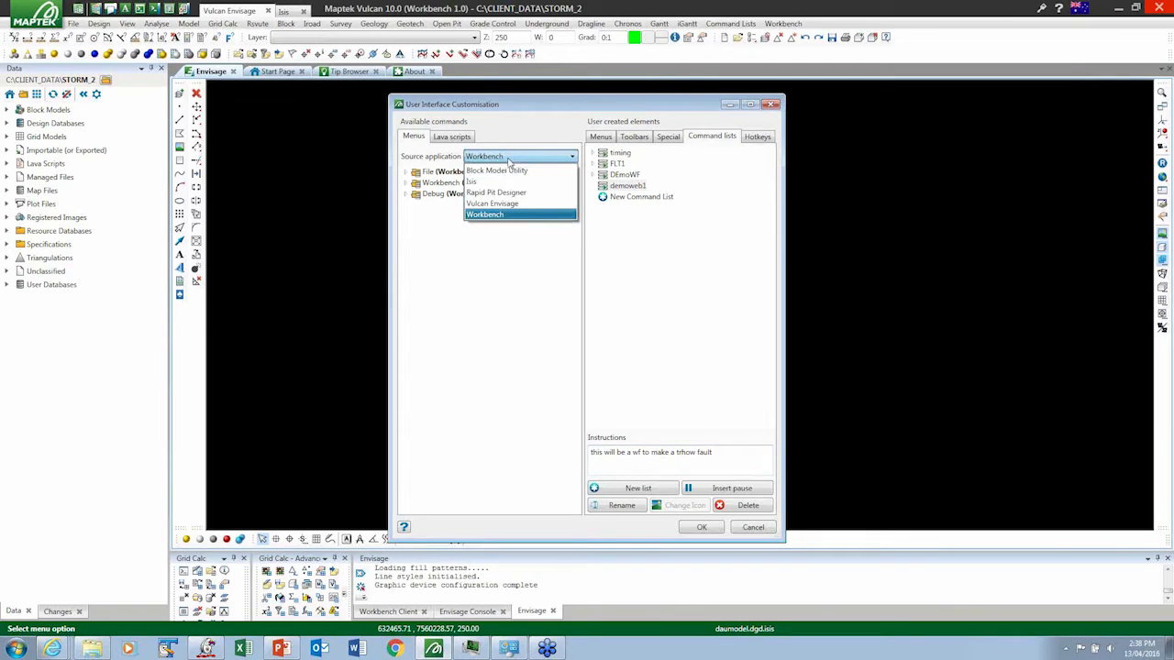
{"action": "left_click", "coordinate": [487, 204]}
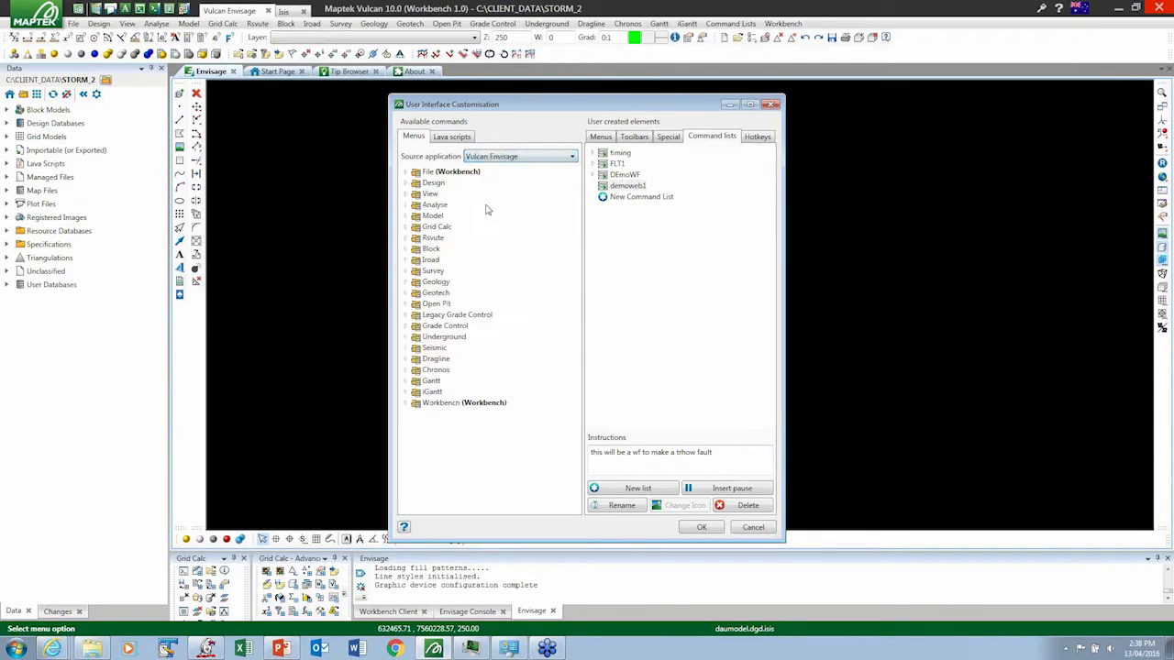
{"action": "left_click", "coordinate": [406, 184]}
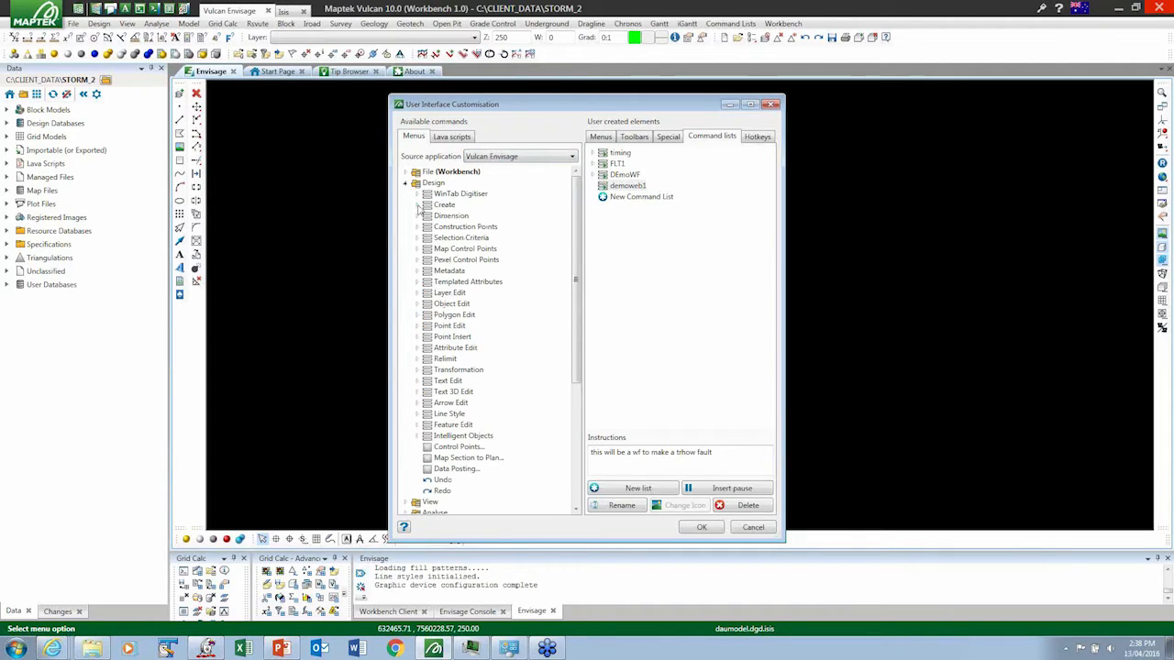
{"action": "left_click", "coordinate": [416, 205]}
{"action": "left_click", "coordinate": [452, 238]}
{"action": "left_click_drag", "start_coordinate": [449, 242], "coordinate": [625, 198]}
{"action": "left_click", "coordinate": [626, 196]}
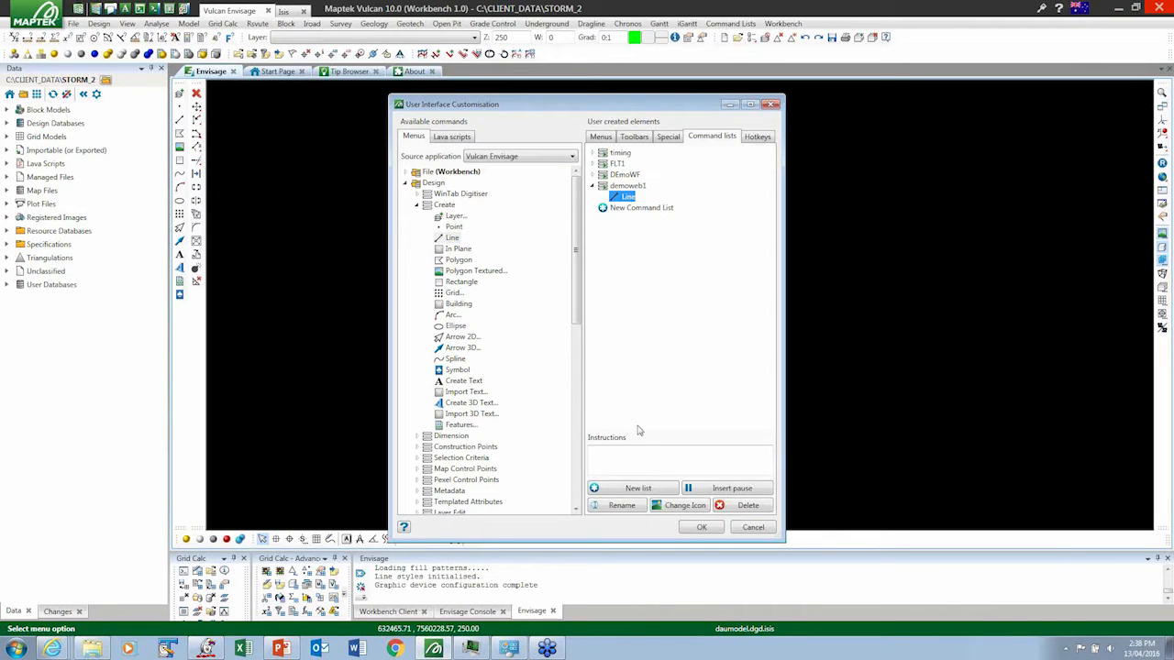
- Set the Line command's instructions to "make thiss line and call it flt5"
{"action": "left_click", "coordinate": [642, 454]}
{"action": "type", "text": "make triss line and call it flt5"}
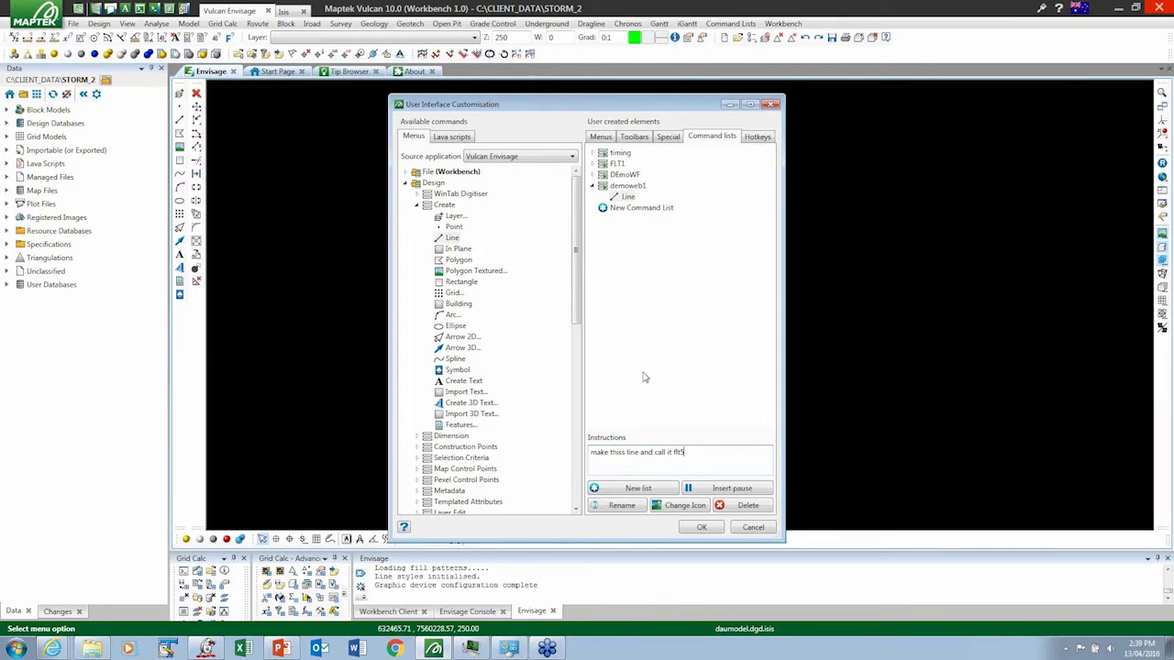
{"action": "left_click", "coordinate": [620, 186]}
{"action": "left_click", "coordinate": [621, 197]}
- Add the W Tag command from the Design Object Edit commands below Line in demoweb1
{"action": "left_click", "coordinate": [417, 206]}
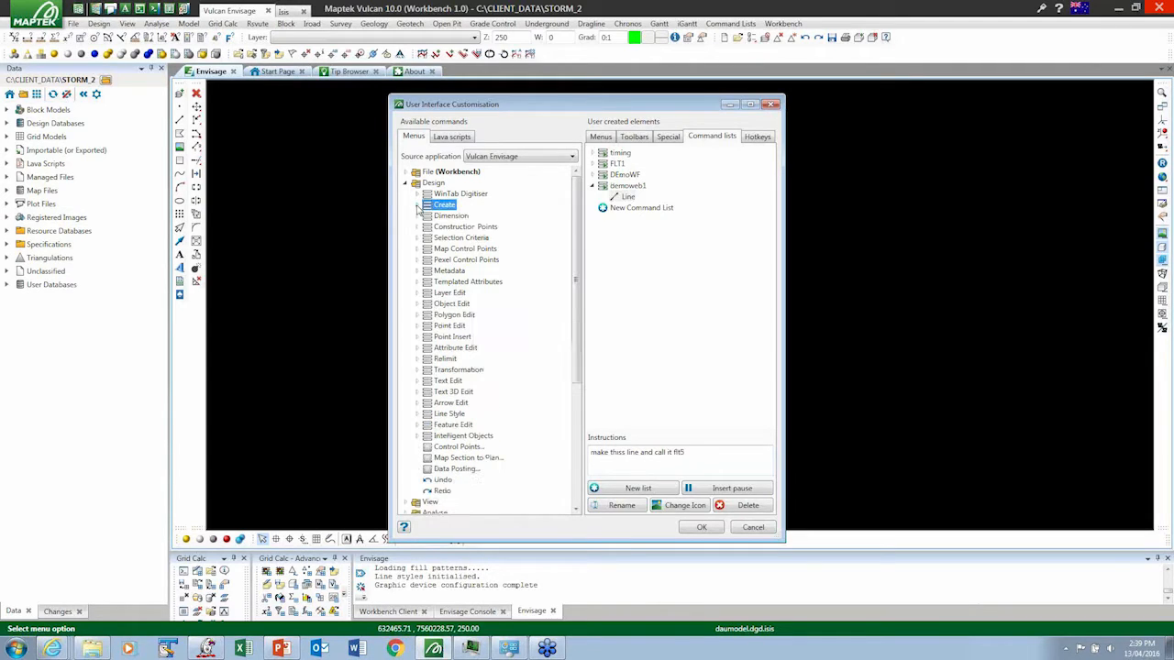
{"action": "left_click", "coordinate": [417, 304]}
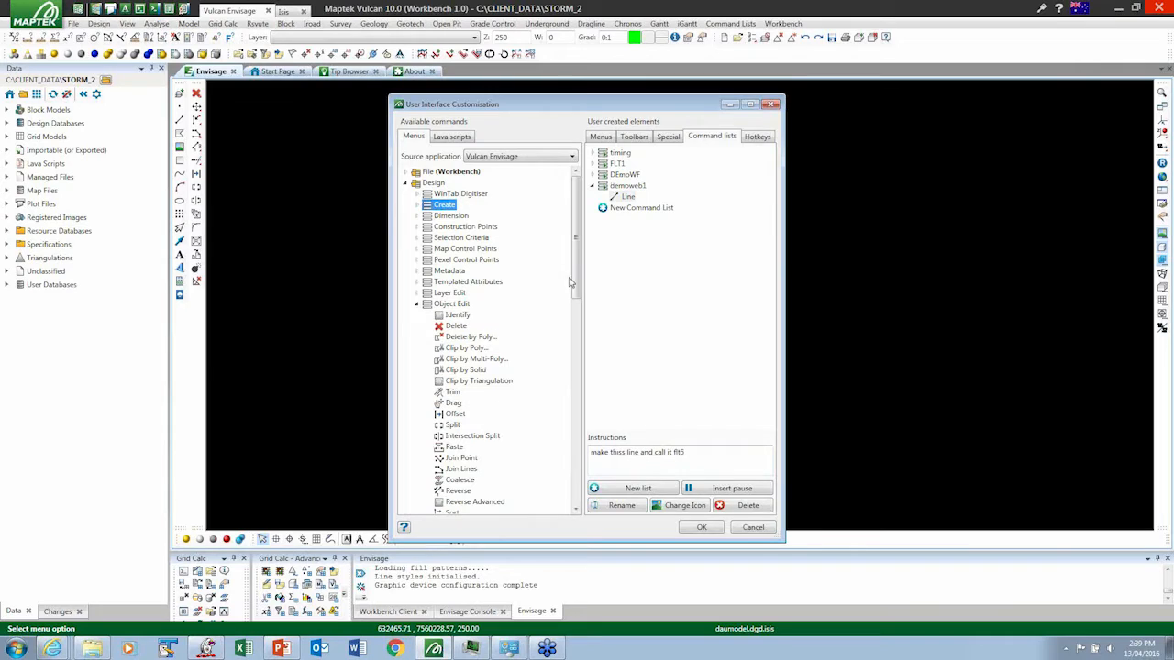
{"action": "left_click_drag", "start_coordinate": [579, 263], "coordinate": [579, 340]}
{"action": "left_click_drag", "start_coordinate": [449, 411], "coordinate": [613, 204]}
{"action": "left_click", "coordinate": [625, 210]}
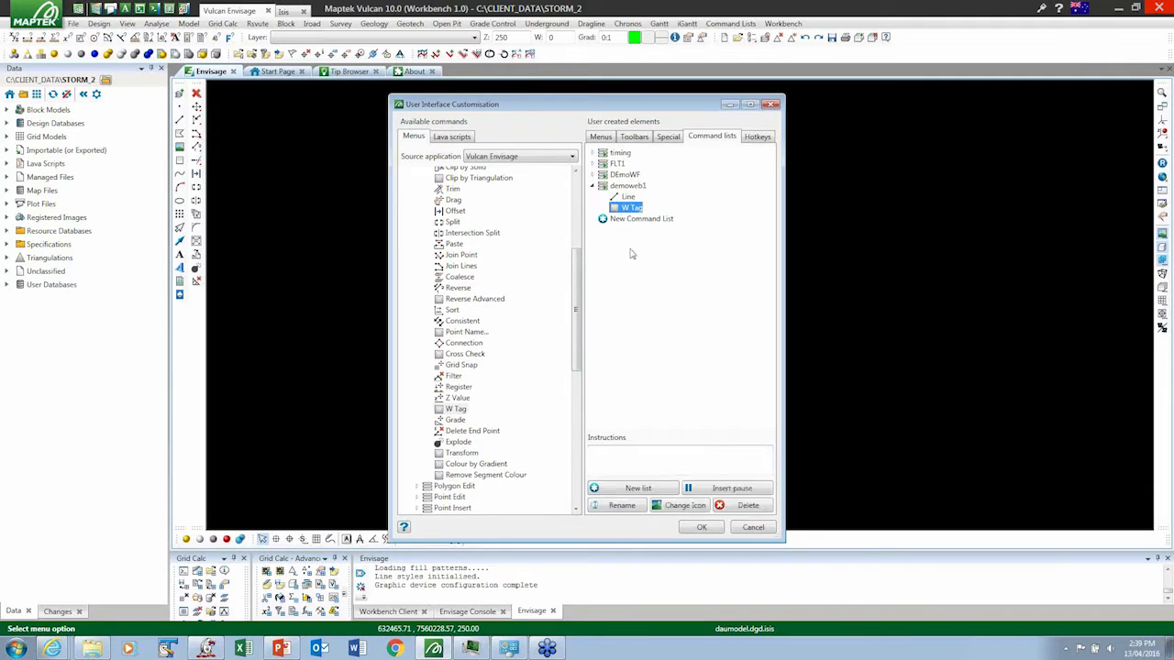
- Set the W Tag command's instructions to "please put a thorw of 50"
{"action": "left_click", "coordinate": [627, 461]}
{"action": "type", "text": "please put a thorw of 50"}
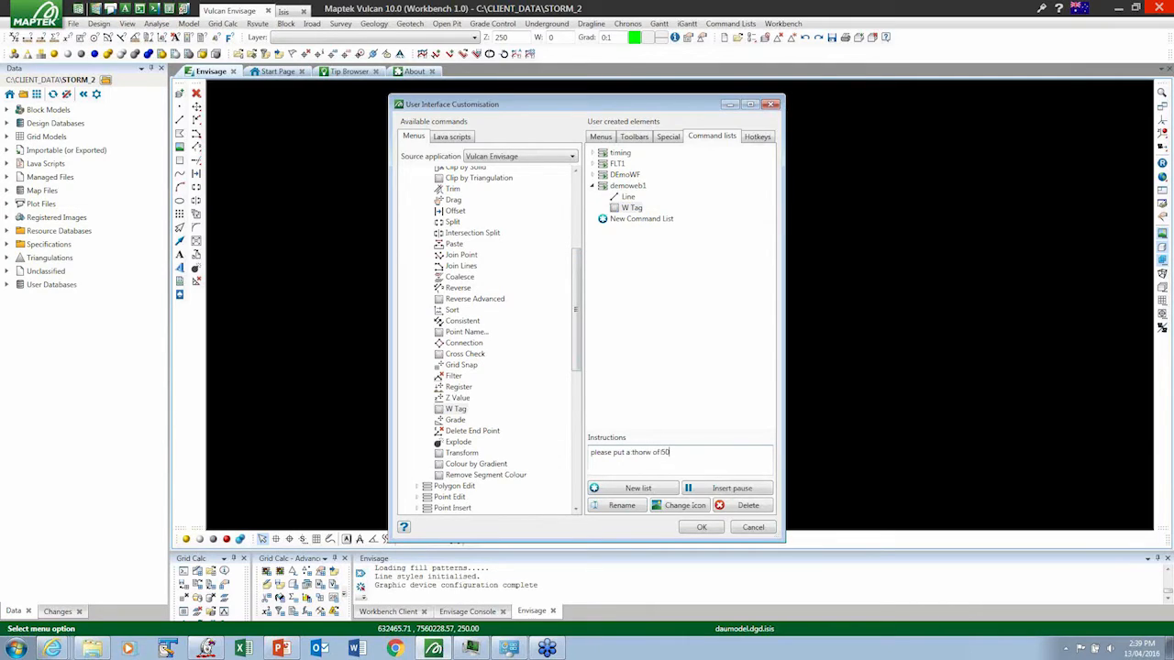
- Insert a pause after W Tag with the instructions "this will be used for throw fualtiin in ISM"
{"action": "left_click", "coordinate": [631, 209]}
{"action": "left_click", "coordinate": [727, 491]}
{"action": "left_click", "coordinate": [631, 220]}
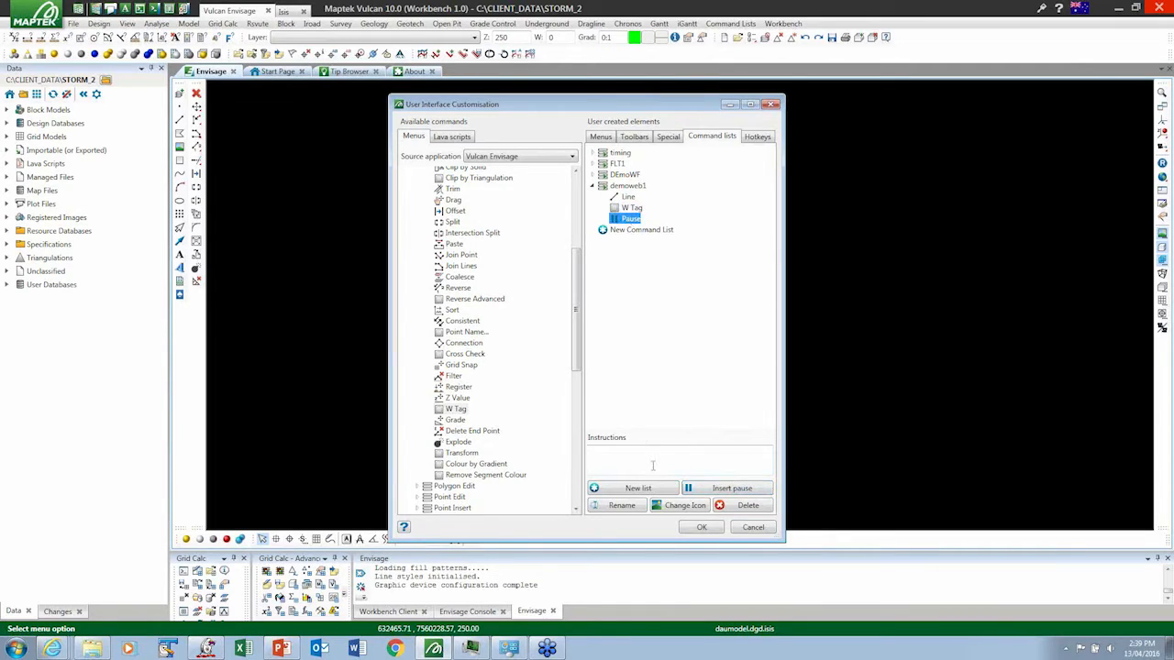
{"action": "left_click", "coordinate": [655, 461]}
{"action": "type", "text": "this will be used fot"}
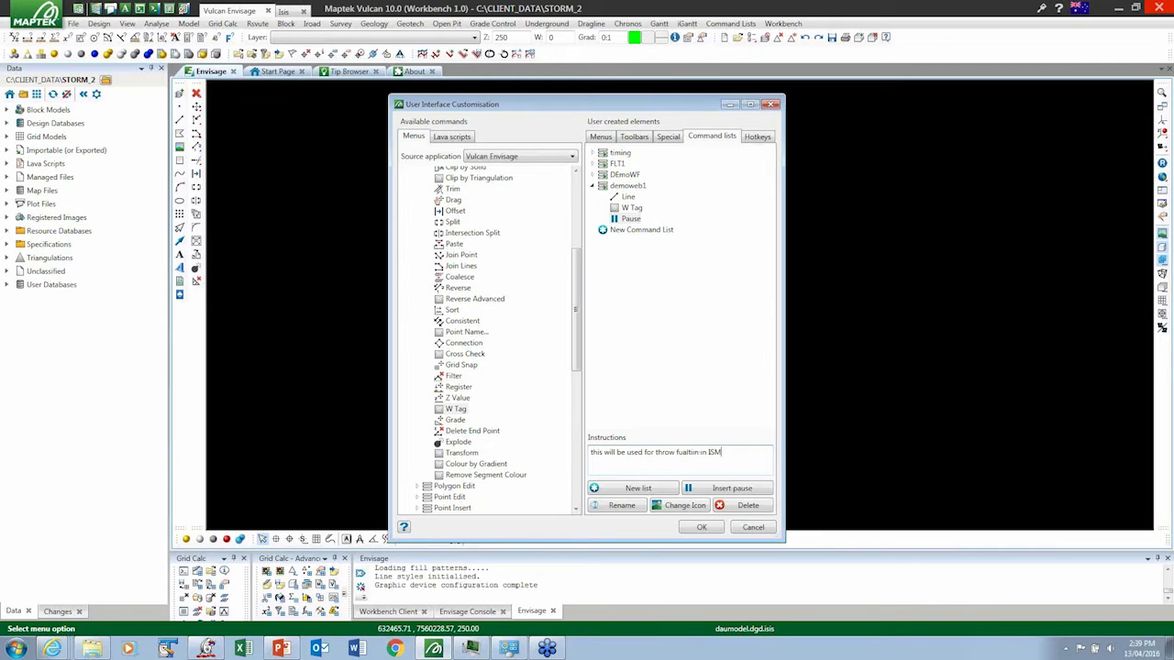
{"action": "left_click", "coordinate": [623, 229]}
{"action": "left_click", "coordinate": [623, 220]}
- Add the Object Edit Point Name command after the pause with the instructions "please ut a dip value of 120"
{"action": "mouse_move", "coordinate": [576, 332]}
{"action": "left_mouse_down"}
{"action": "mouse_move", "coordinate": [583, 275]}
{"action": "mouse_move", "coordinate": [582, 321]}
{"action": "left_mouse_up"}
{"action": "left_click_drag", "start_coordinate": [465, 360], "coordinate": [623, 230]}
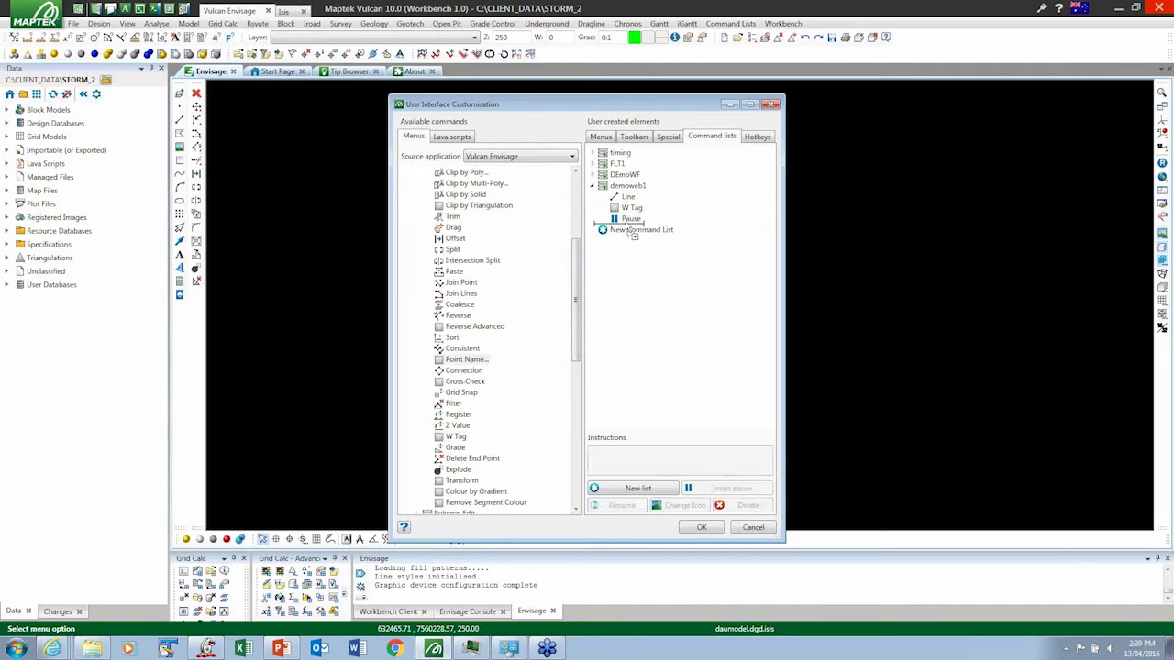
{"action": "left_click", "coordinate": [635, 452]}
{"action": "type", "text": "please ut a dip value of 120"}
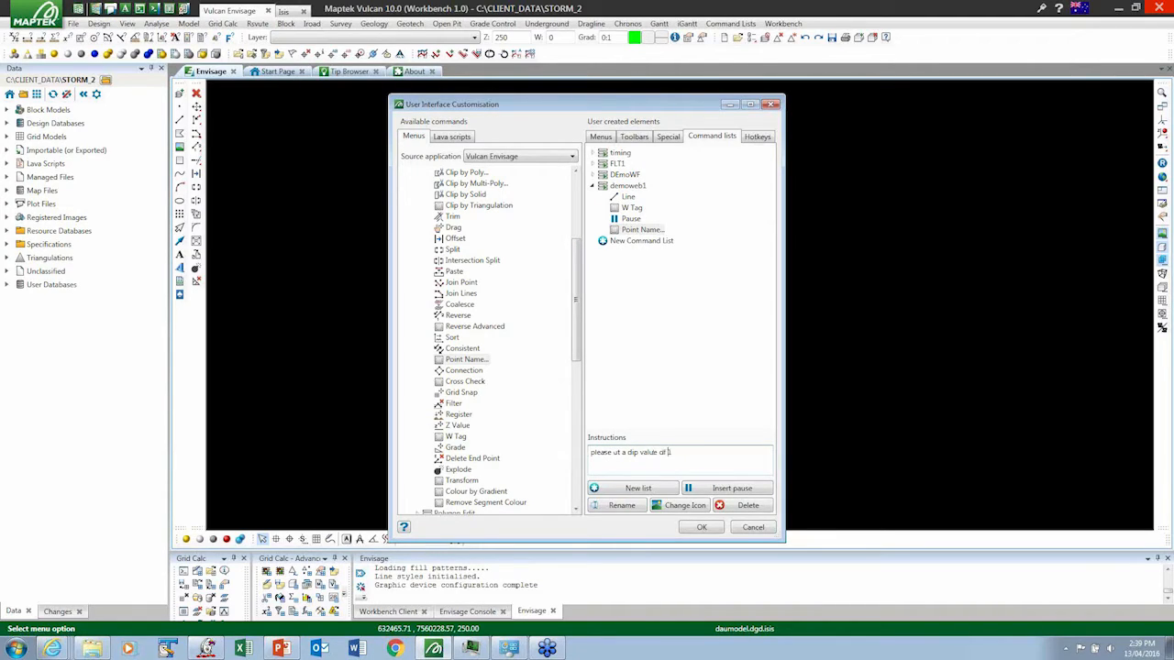
{"action": "left_click", "coordinate": [627, 230]}
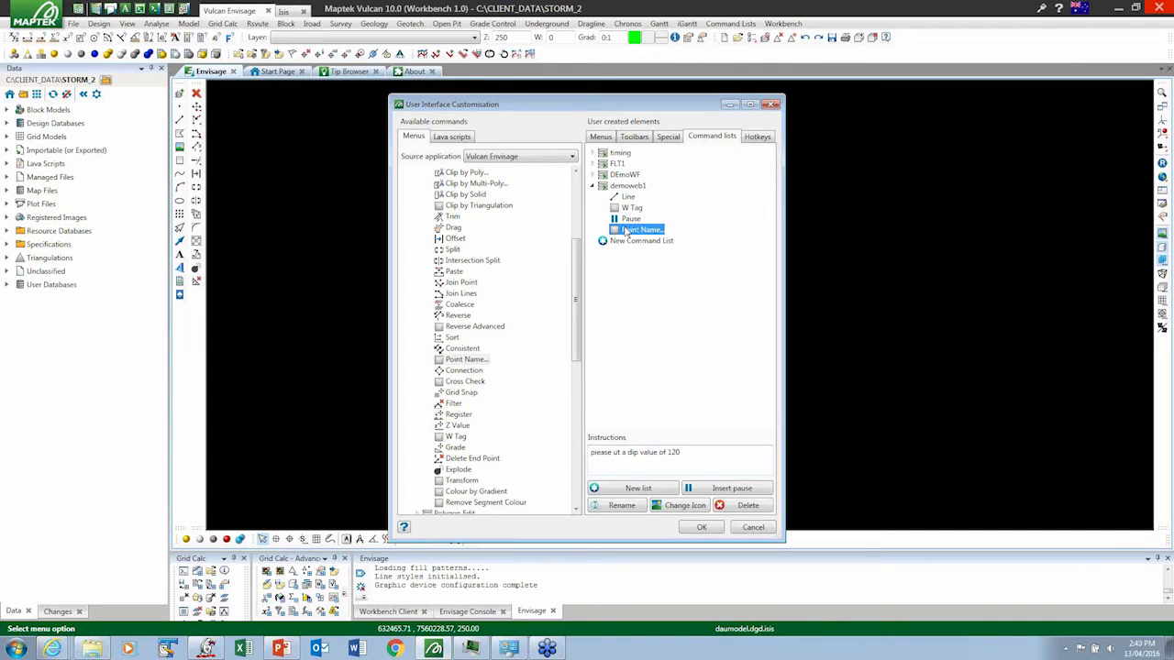
- Accept the interface customisation and save it over the existing CustomiseFile.wvc
{"action": "left_click", "coordinate": [702, 528]}
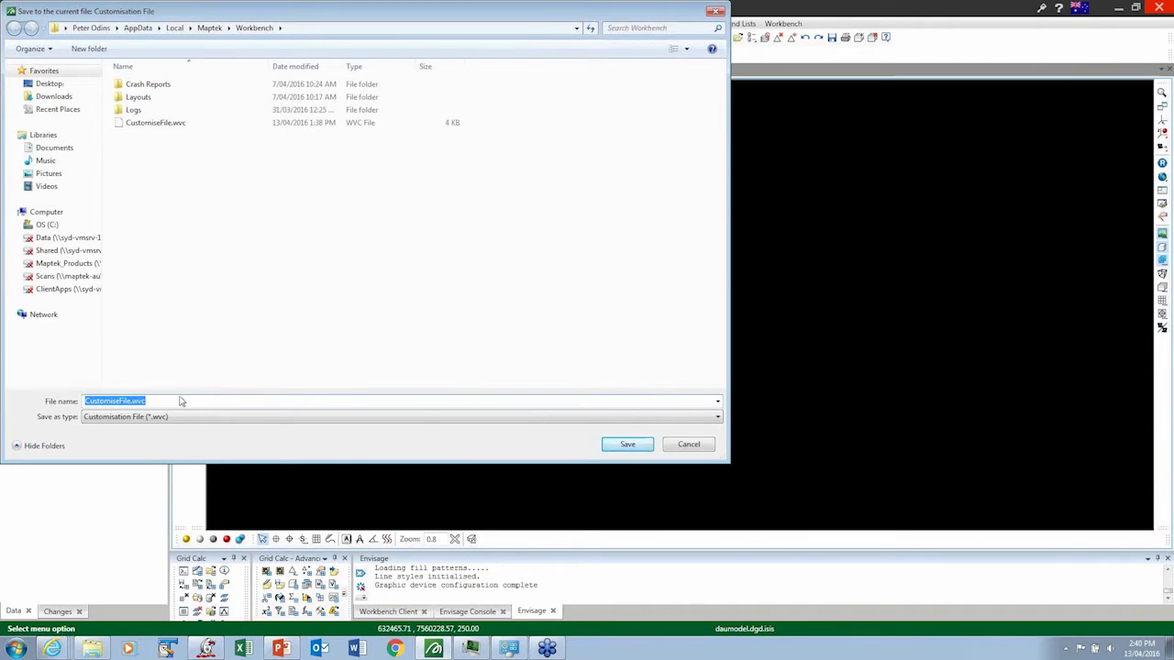
{"action": "left_click", "coordinate": [622, 448]}
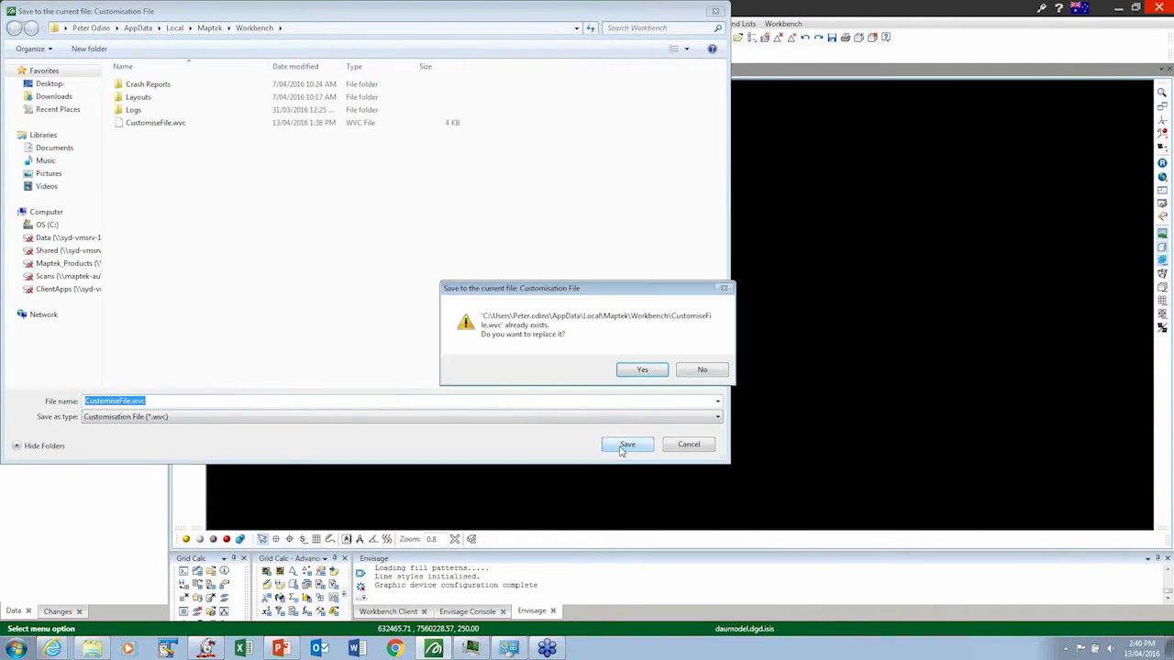
{"action": "left_click", "coordinate": [642, 371]}
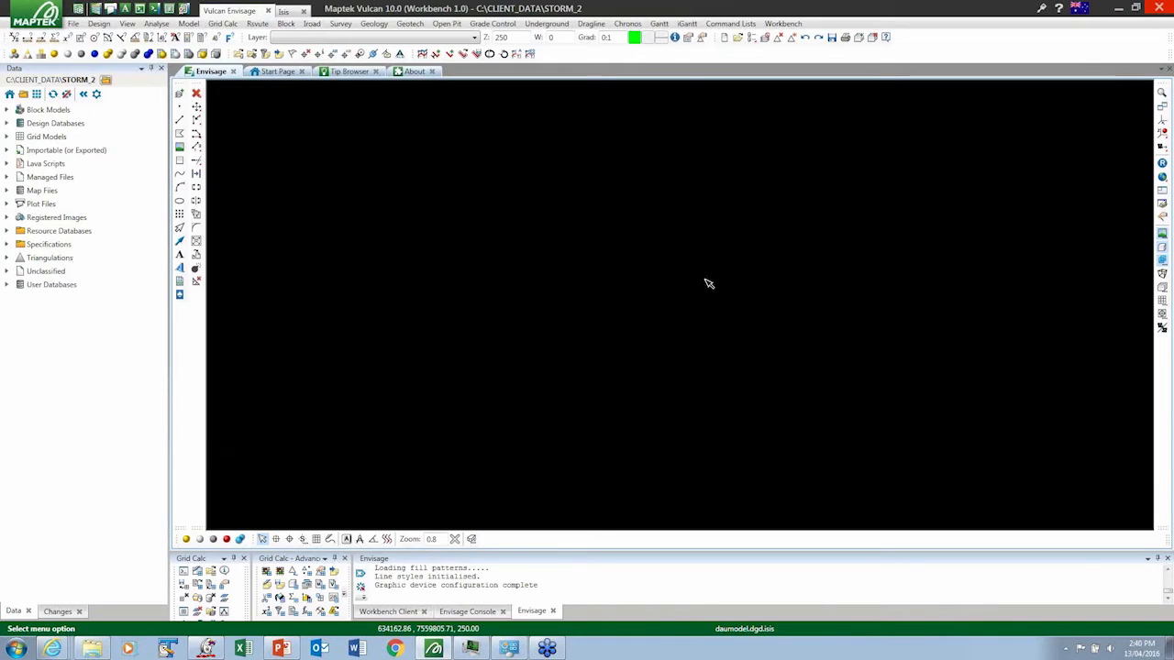
- Open the demoweb1 command list and run it
{"action": "left_click", "coordinate": [734, 24]}
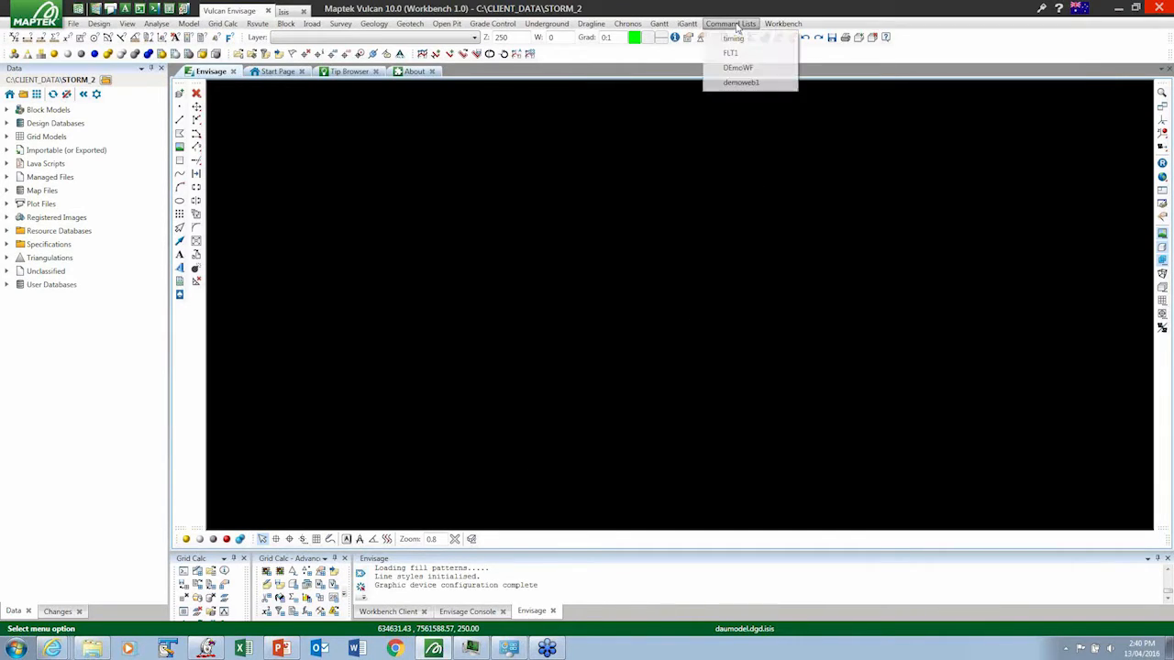
{"action": "left_click", "coordinate": [733, 82]}
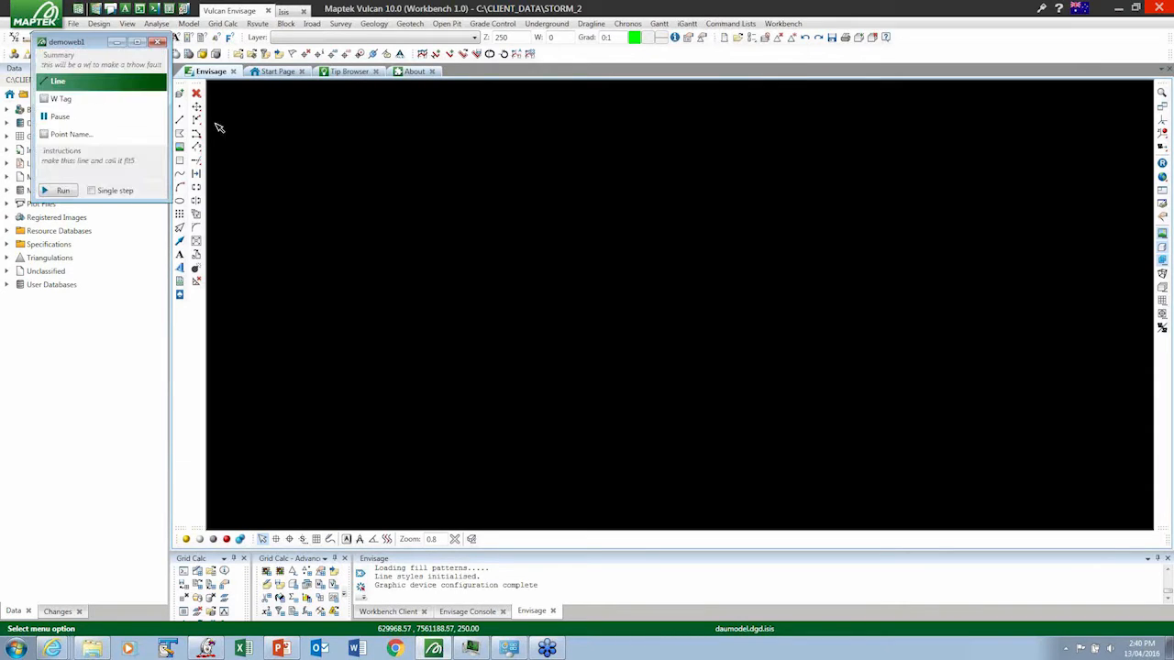
{"action": "left_click", "coordinate": [62, 191]}
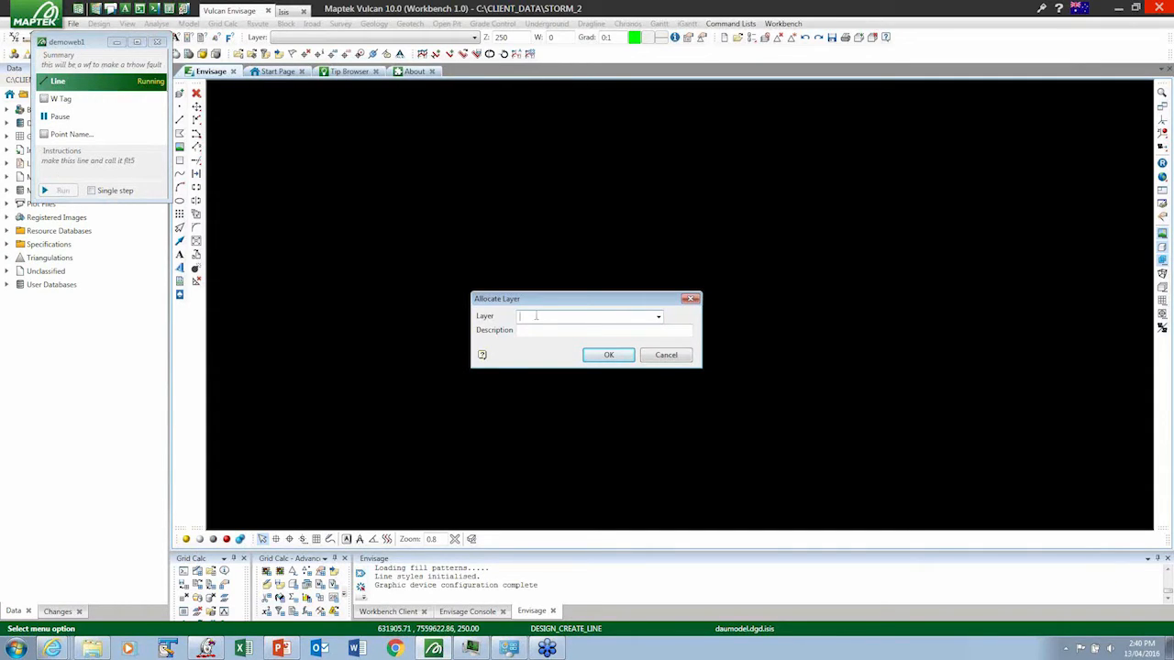
- Allocate the layer FLT5 and draw an open five-point arched line across the middle of the Envisage view
{"action": "type", "text": "LT5"}
{"action": "left_click", "coordinate": [608, 355]}
{"action": "left_click", "coordinate": [453, 320]}
{"action": "left_click", "coordinate": [543, 244]}
{"action": "left_click", "coordinate": [694, 260]}
{"action": "left_click", "coordinate": [742, 279]}
{"action": "left_click", "coordinate": [785, 348]}
{"action": "right_click", "coordinate": [720, 366]}
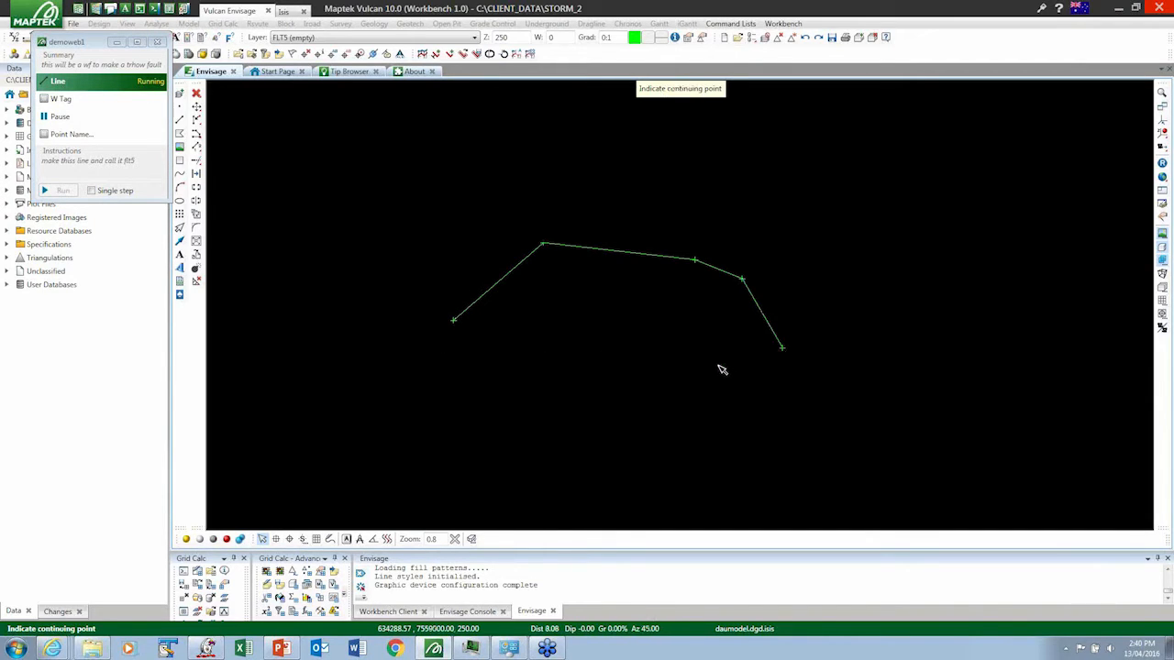
{"action": "right_click", "coordinate": [720, 366]}
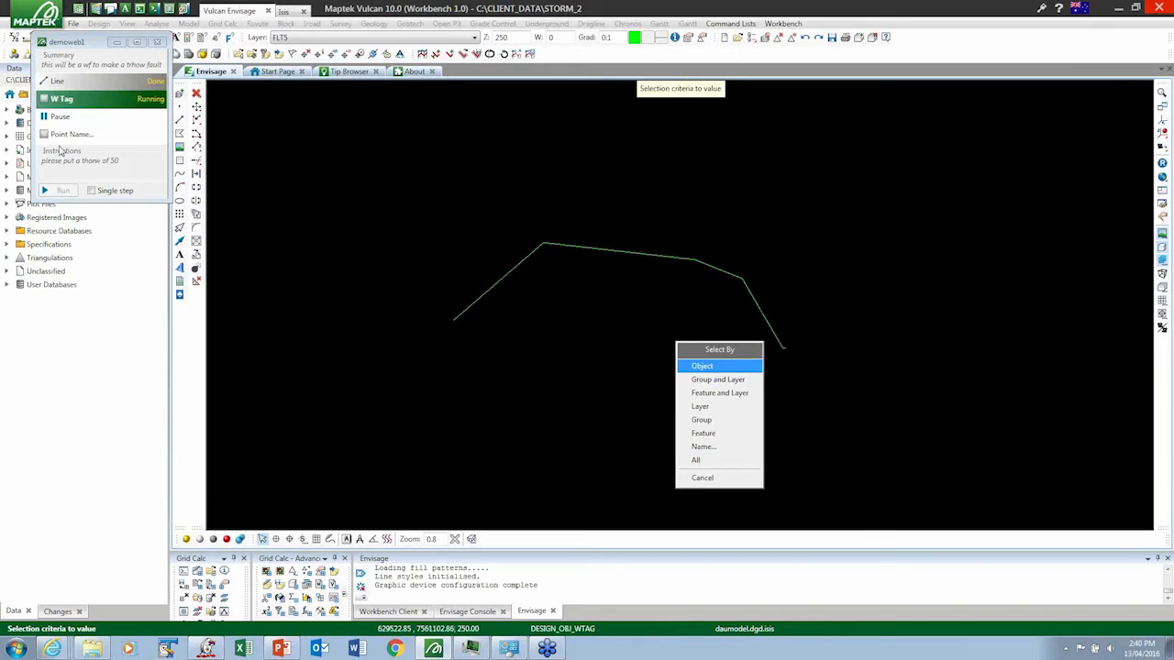
- Select the new line by object and assign it a W tag value of 50
{"action": "left_click", "coordinate": [704, 366]}
{"action": "left_click", "coordinate": [664, 262]}
{"action": "type", "text": "50"}
{"action": "left_click", "coordinate": [613, 349]}
{"action": "left_click", "coordinate": [616, 344]}
{"action": "left_click", "coordinate": [619, 350]}
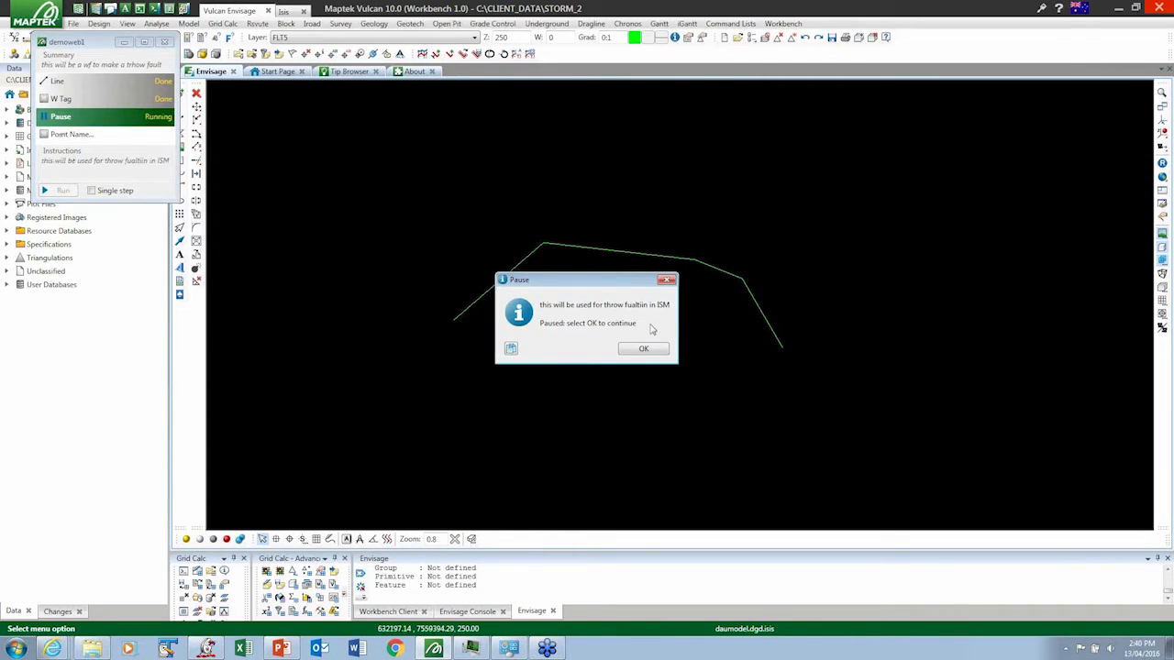
- Continue past the pause, set the line's point names to 120, and close the completed demoweb1 command list
{"action": "left_click", "coordinate": [643, 352]}
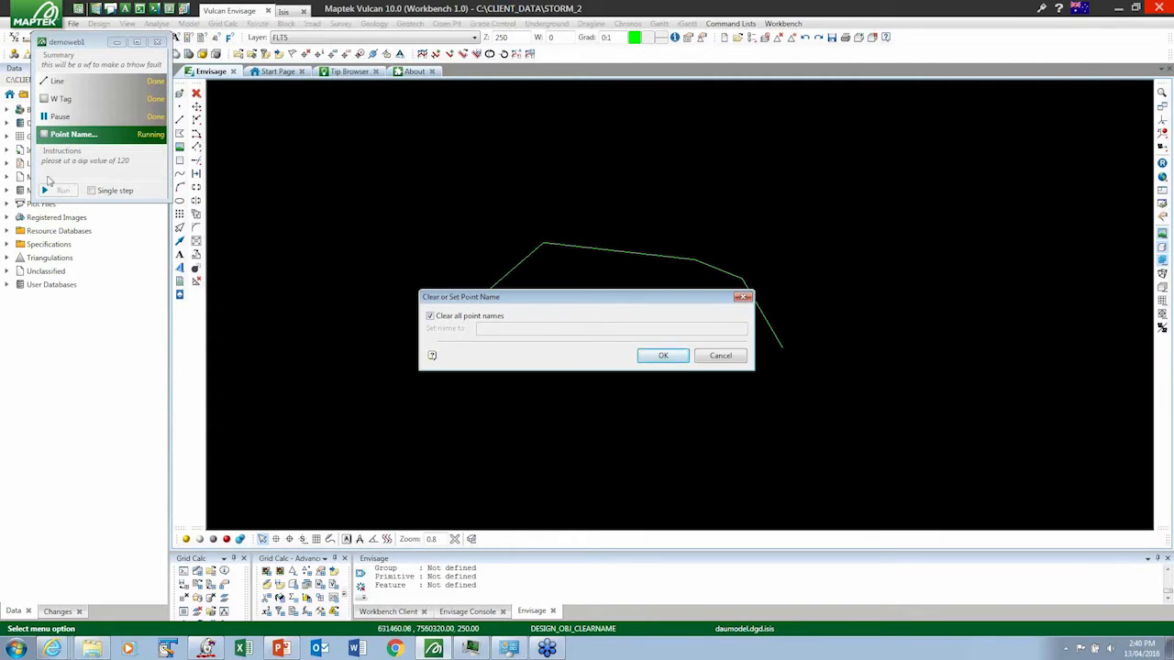
{"action": "left_click", "coordinate": [429, 315]}
{"action": "left_click", "coordinate": [504, 328]}
{"action": "type", "text": "120"}
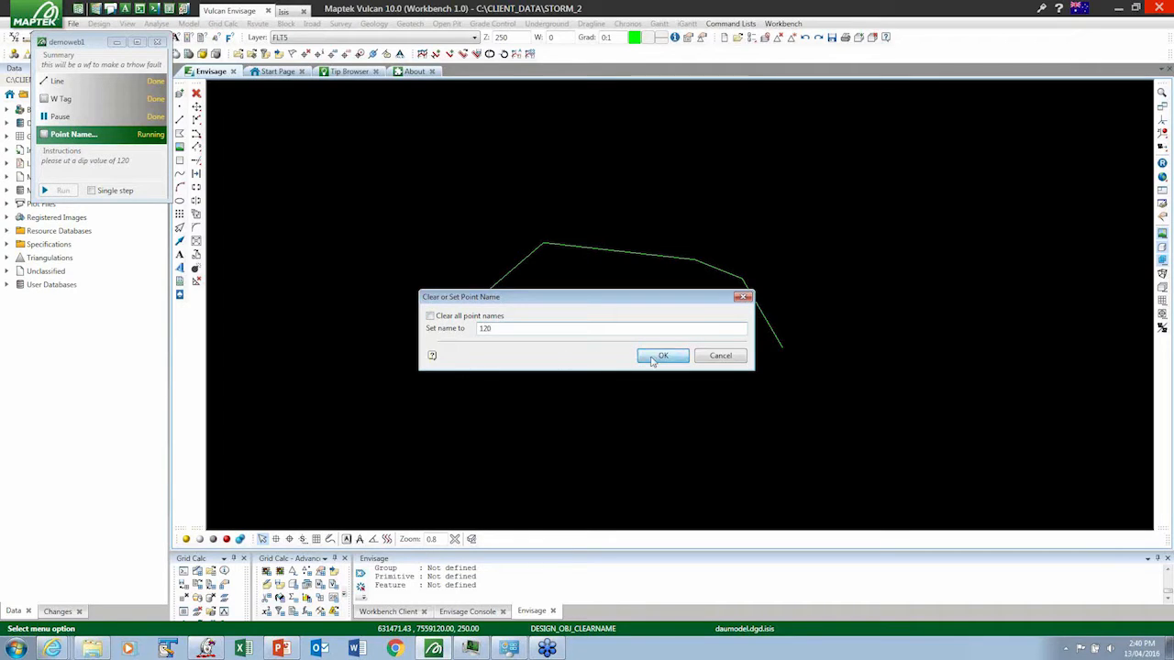
{"action": "left_click", "coordinate": [651, 358]}
{"action": "left_click", "coordinate": [650, 358]}
{"action": "left_click", "coordinate": [633, 254]}
{"action": "left_click", "coordinate": [635, 255]}
{"action": "right_click", "coordinate": [458, 354]}
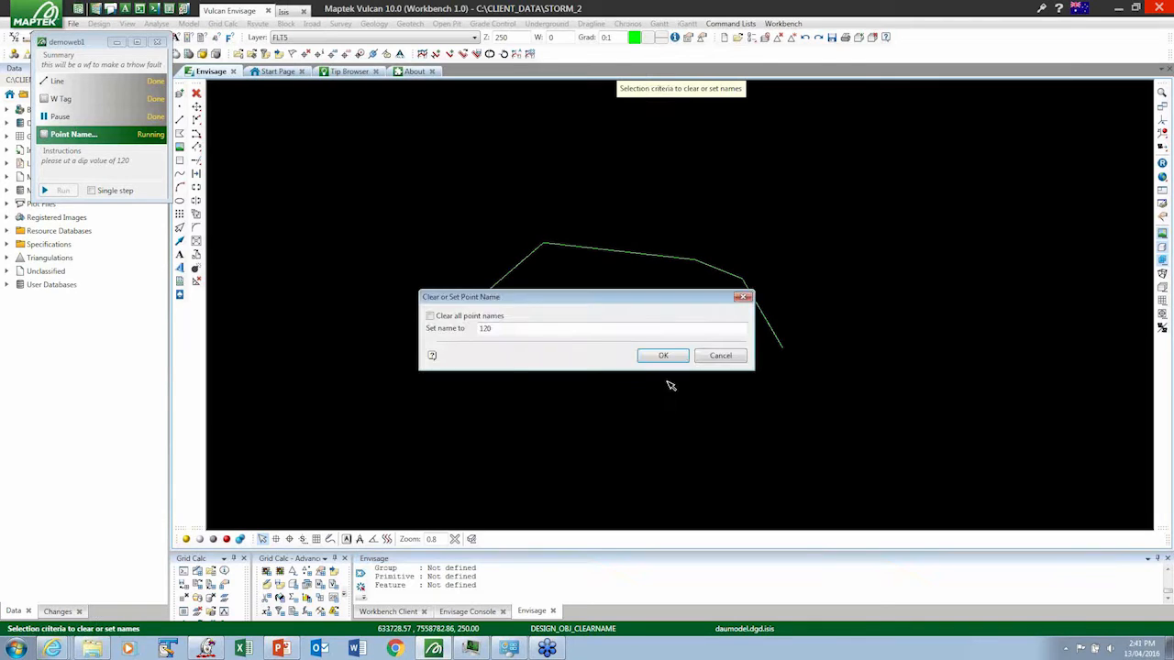
{"action": "right_click", "coordinate": [707, 406]}
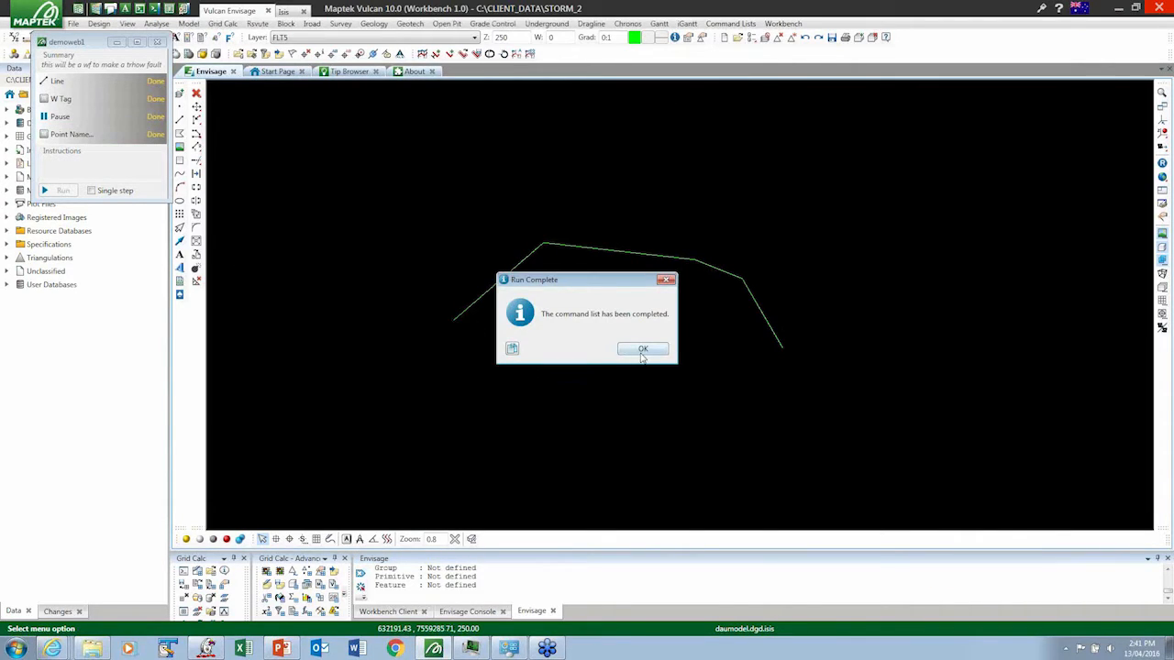
{"action": "left_click", "coordinate": [643, 352]}
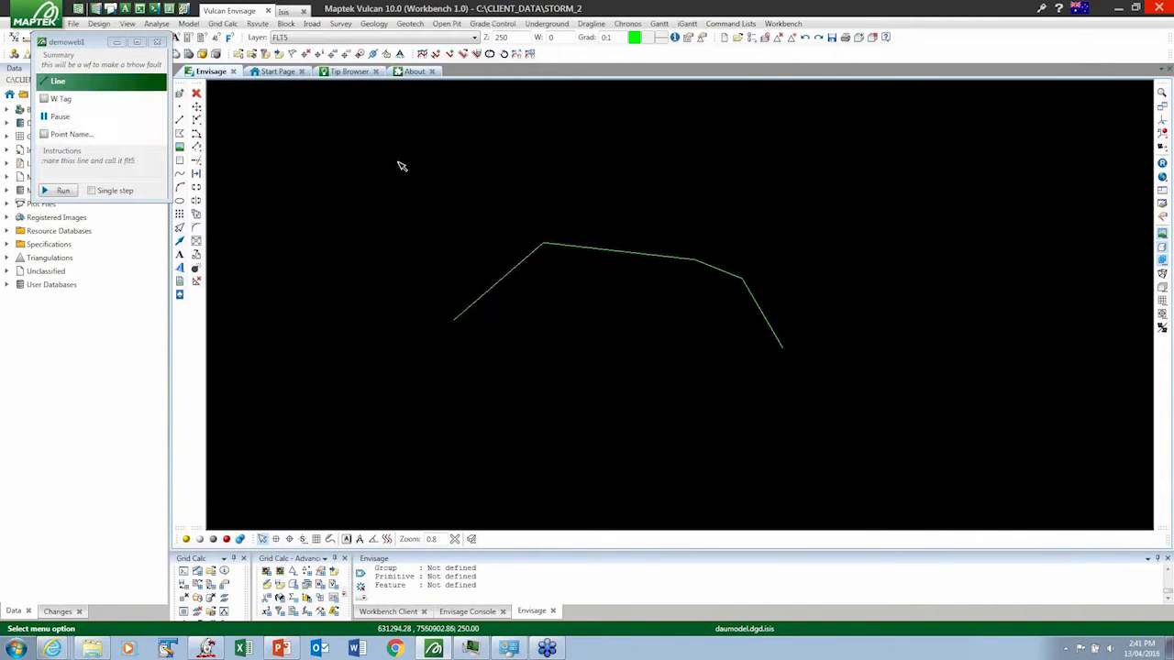
{"action": "left_click", "coordinate": [156, 42]}
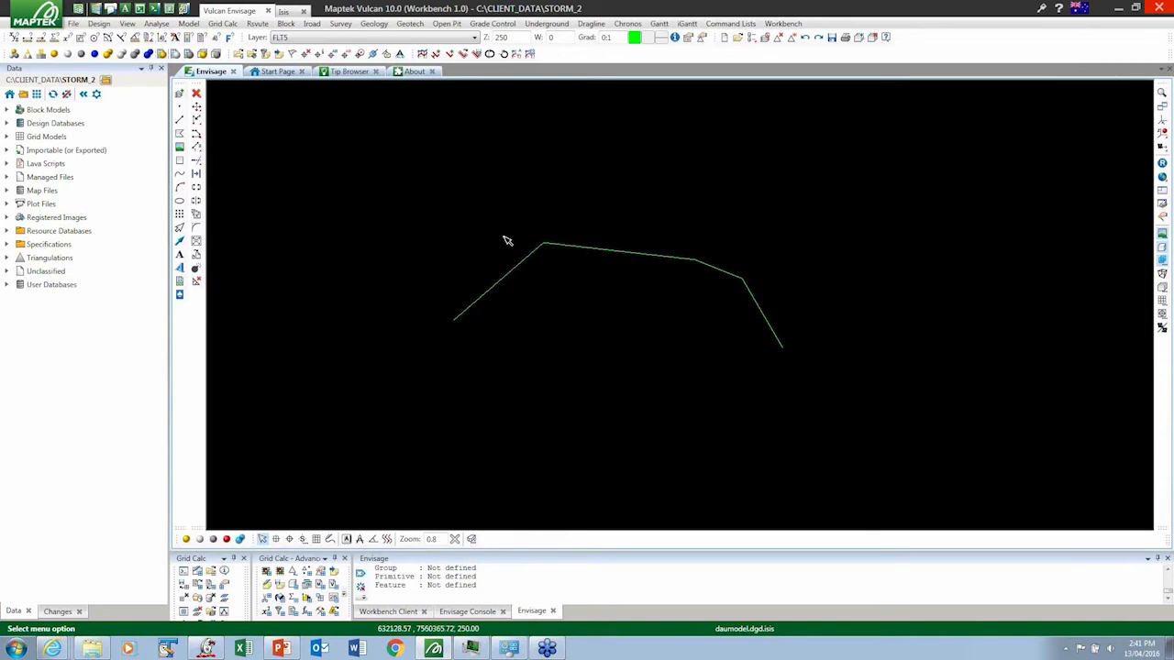
- Remove the line's layer FLT5 from the Envisage view without saving its edits
{"action": "right_click", "coordinate": [534, 261]}
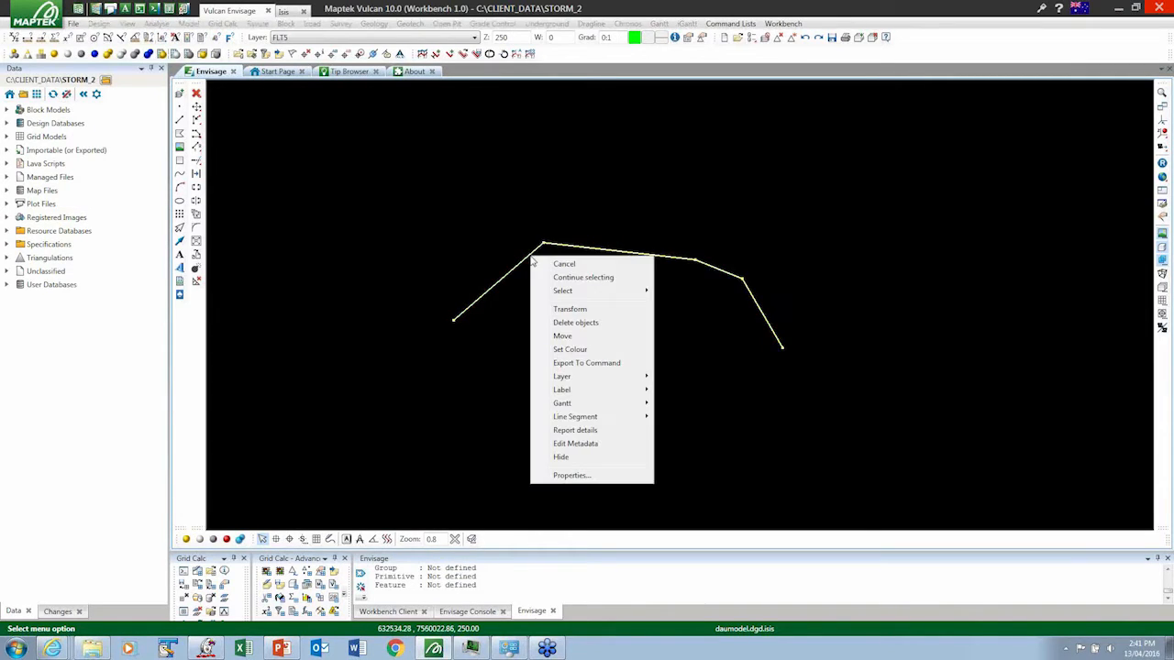
{"action": "mouse_move", "coordinate": [580, 377]}
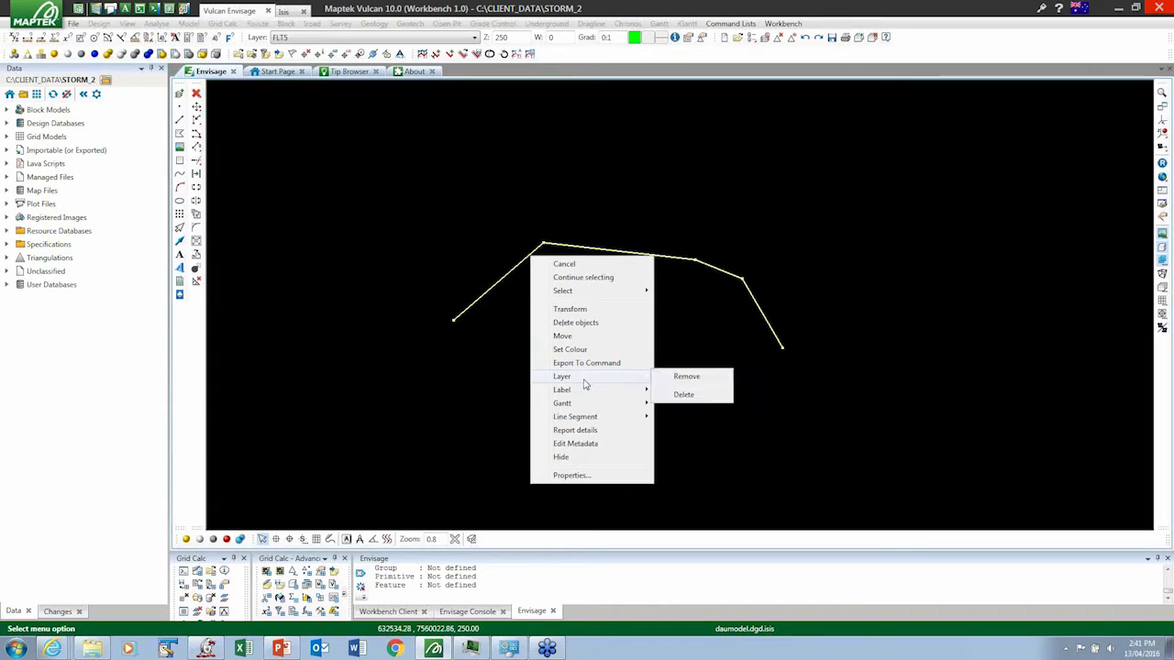
{"action": "left_click", "coordinate": [695, 377]}
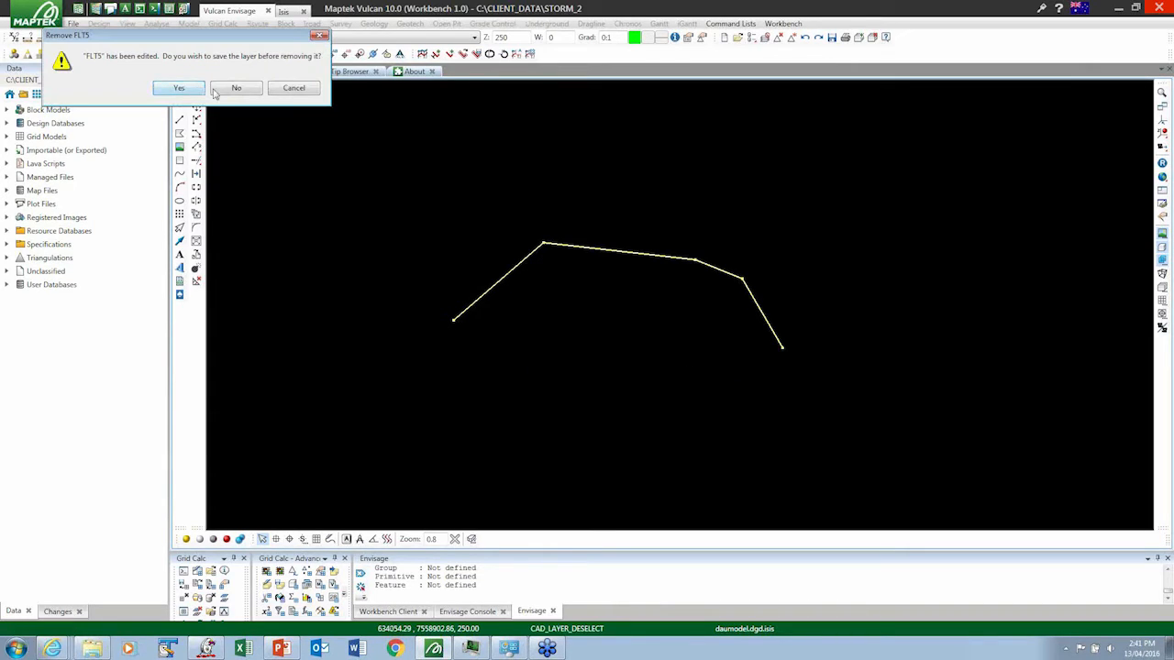
{"action": "left_click", "coordinate": [244, 91]}
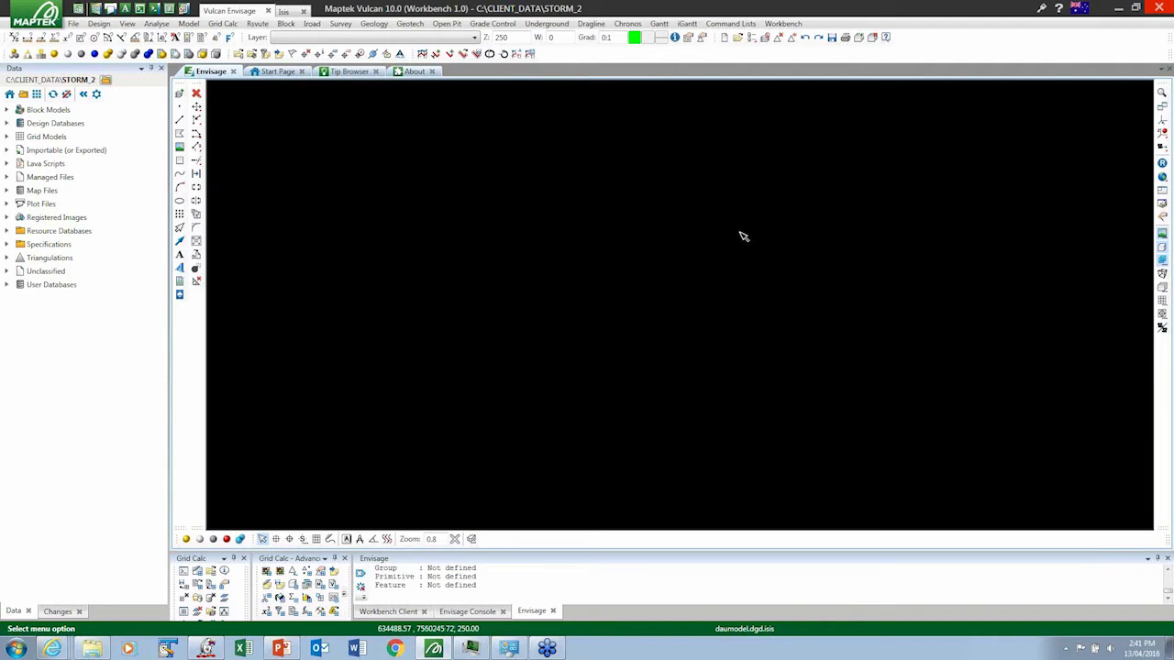
- Switch the interface language to China's Simplified Chinese and open the translated Grade Control menu
{"action": "left_click", "coordinate": [1080, 10]}
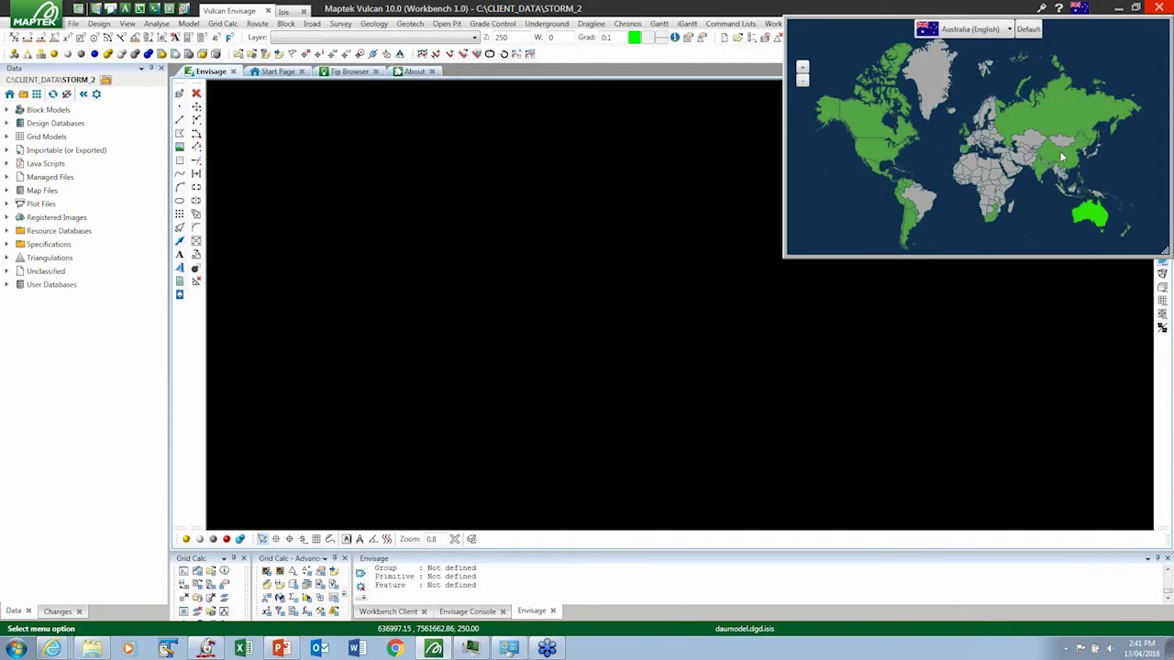
{"action": "mouse_move", "coordinate": [1062, 158]}
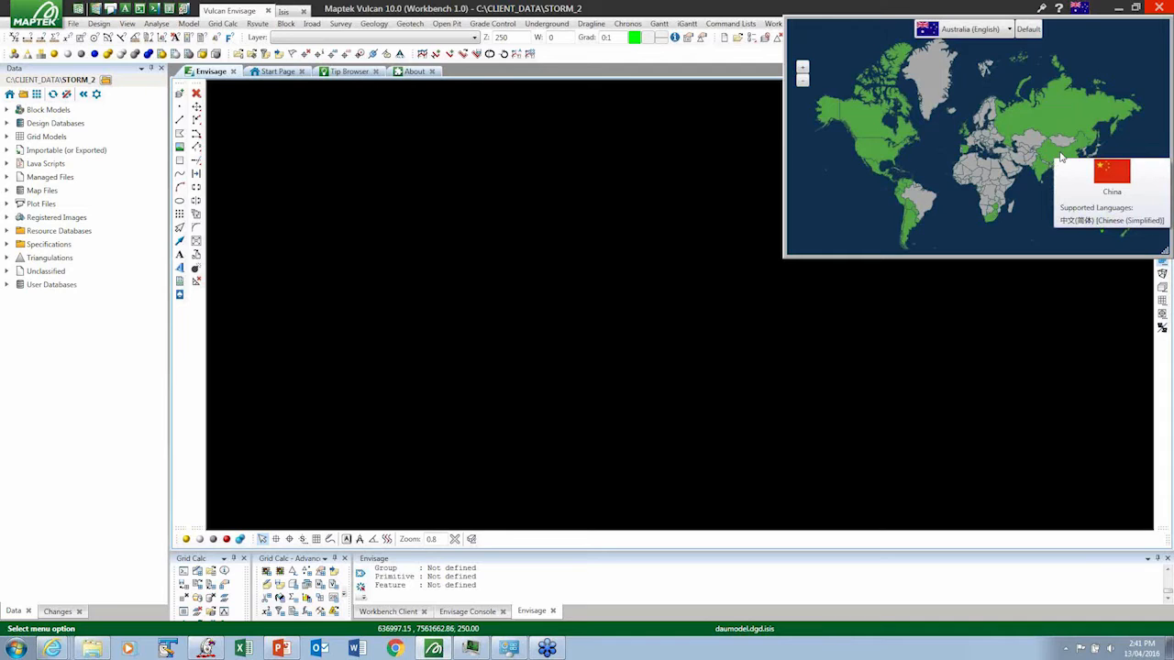
{"action": "left_click", "coordinate": [1061, 157]}
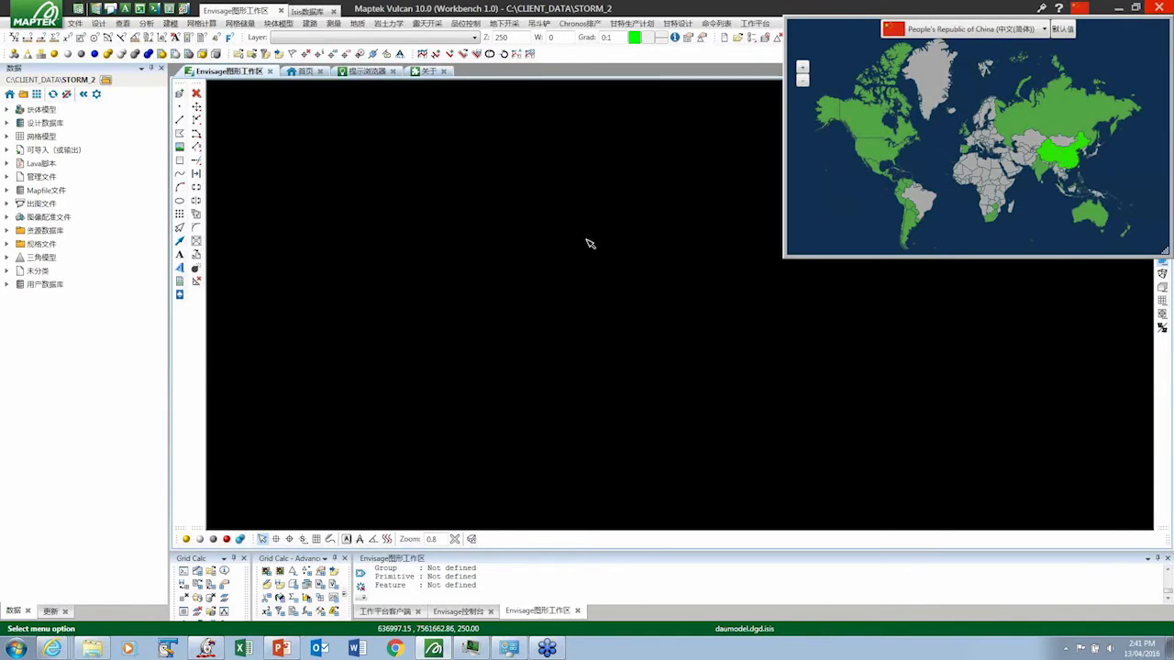
{"action": "left_click", "coordinate": [464, 23]}
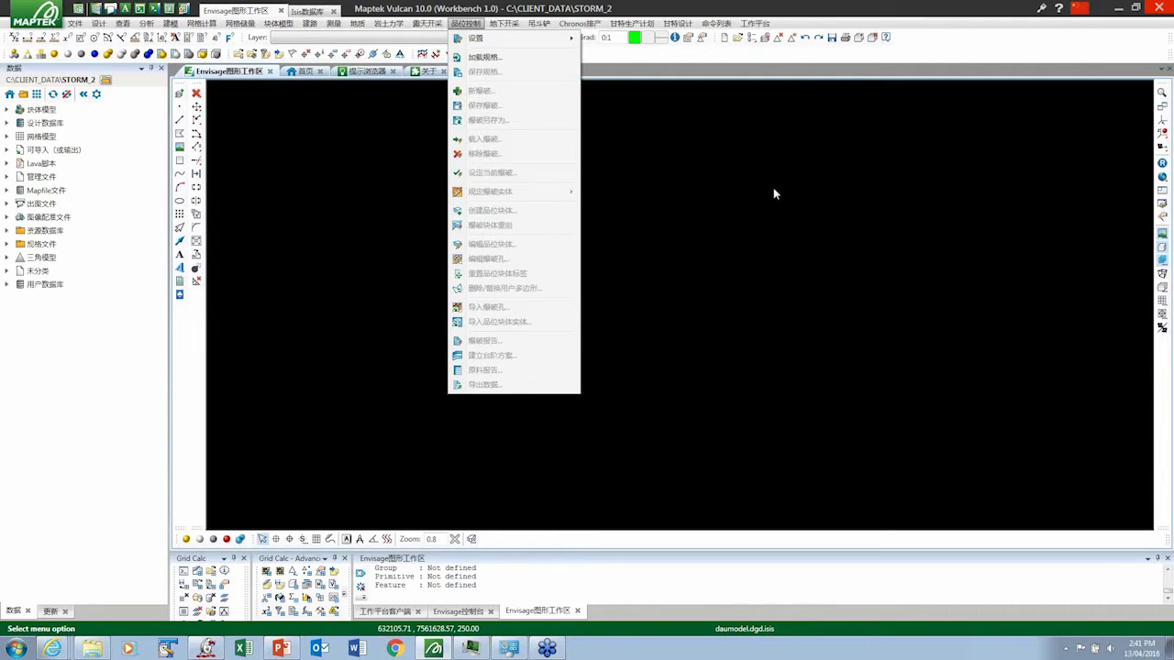
- Set the interface language back to Australia (English) using the language map
{"action": "left_click", "coordinate": [1079, 11]}
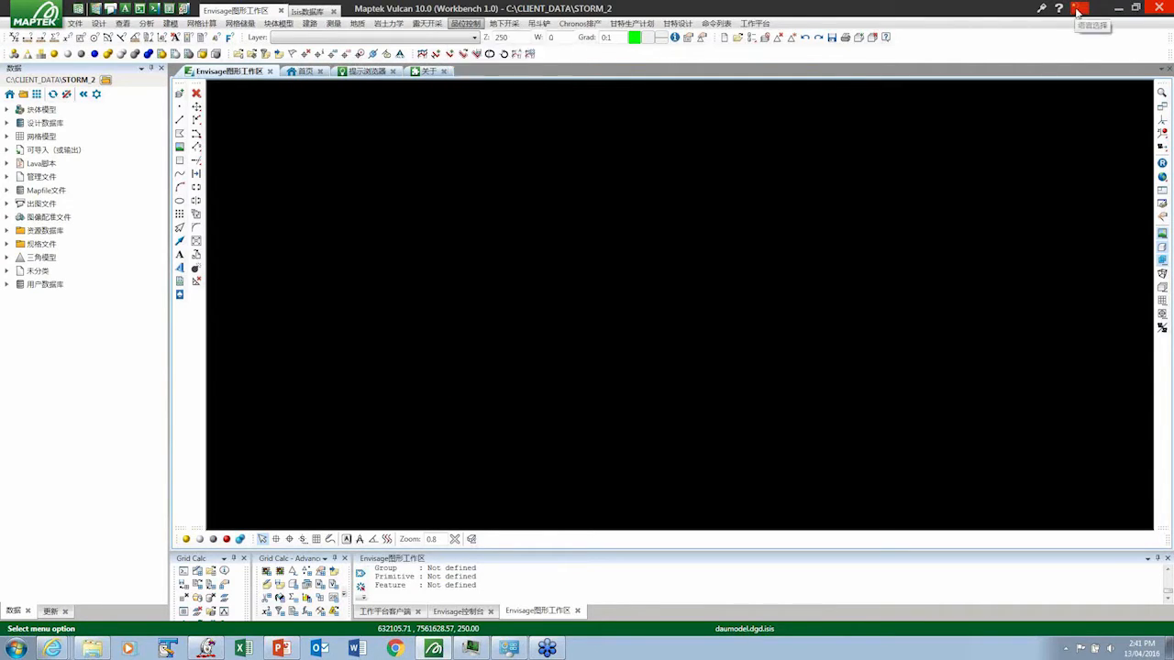
{"action": "left_click", "coordinate": [1079, 11]}
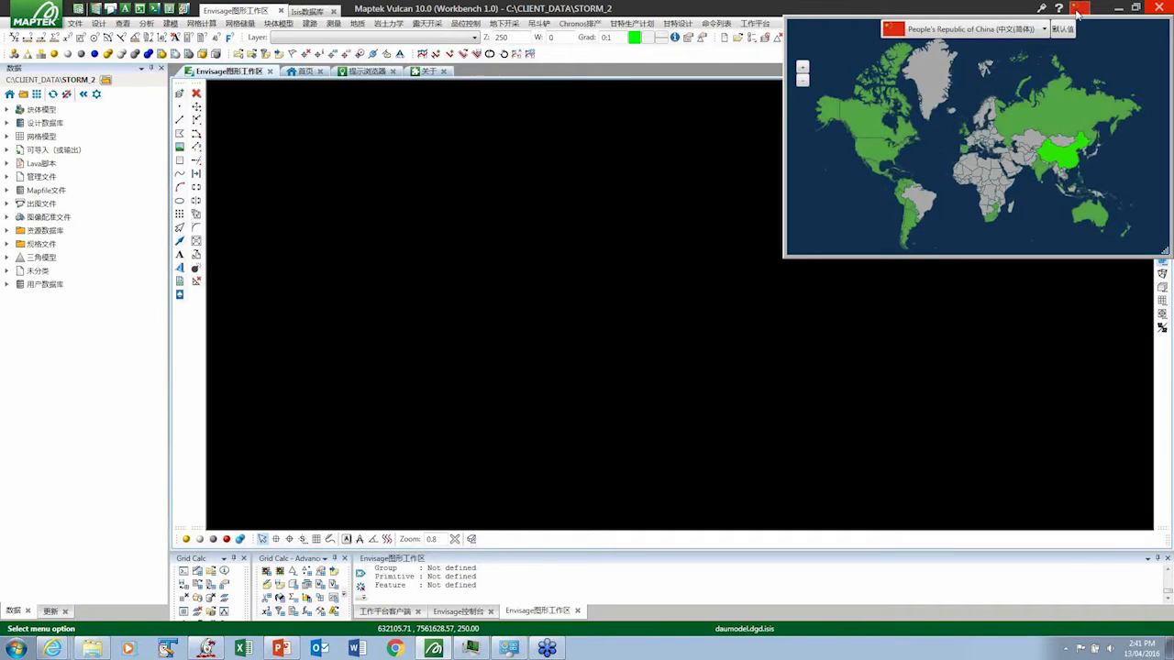
{"action": "mouse_move", "coordinate": [1091, 217]}
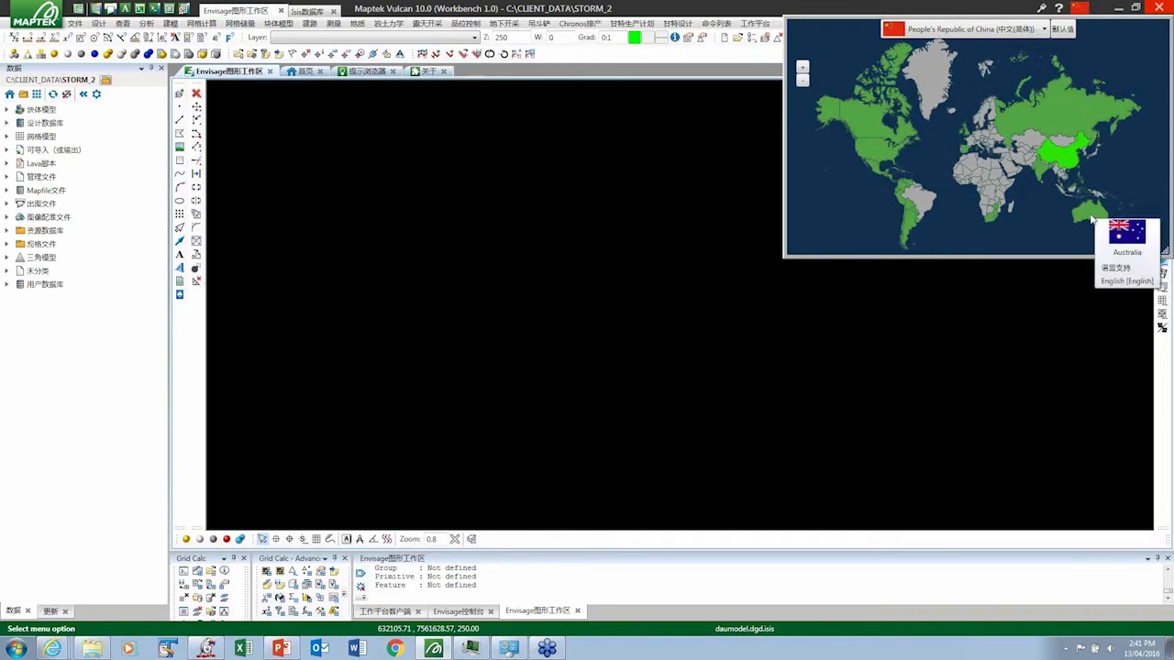
{"action": "mouse_move", "coordinate": [989, 184]}
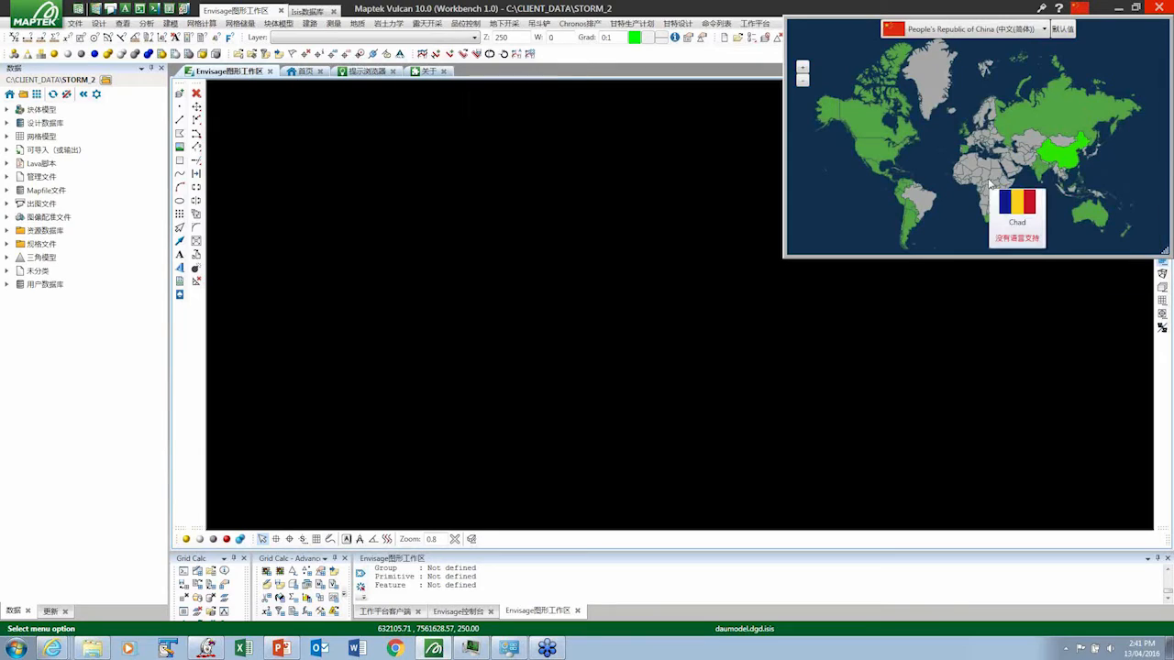
{"action": "left_click", "coordinate": [1097, 218]}
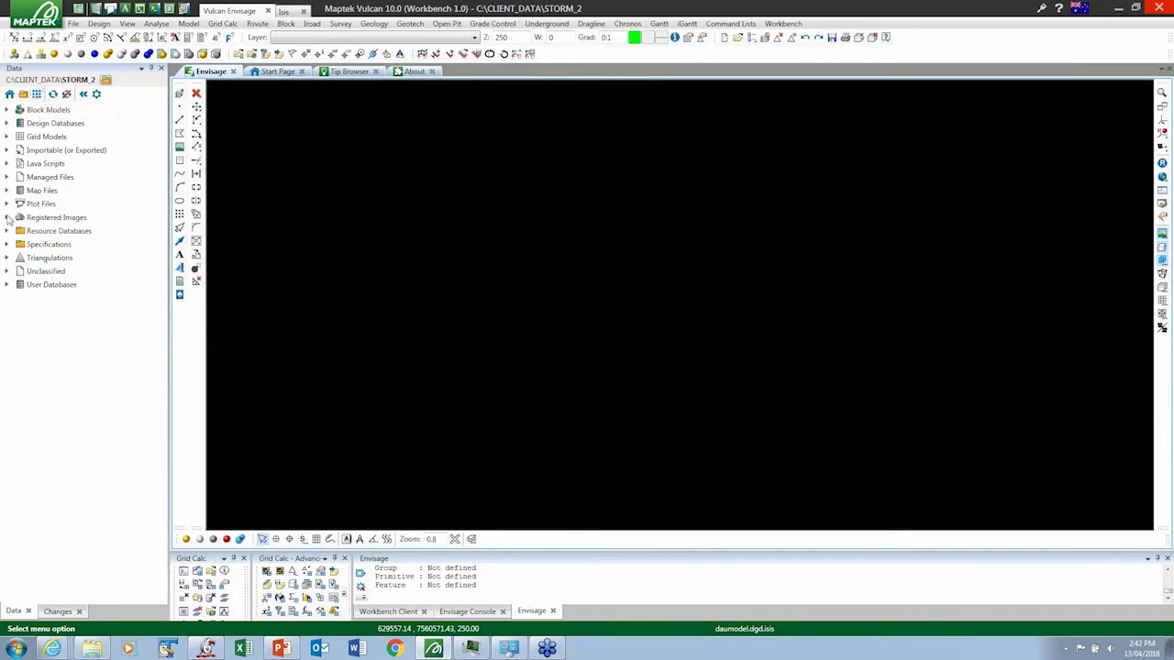
- Filter the Triangulations by "pit" to load pitsol.00t into the Envisage view, and clear the filter
{"action": "left_click", "coordinate": [8, 259]}
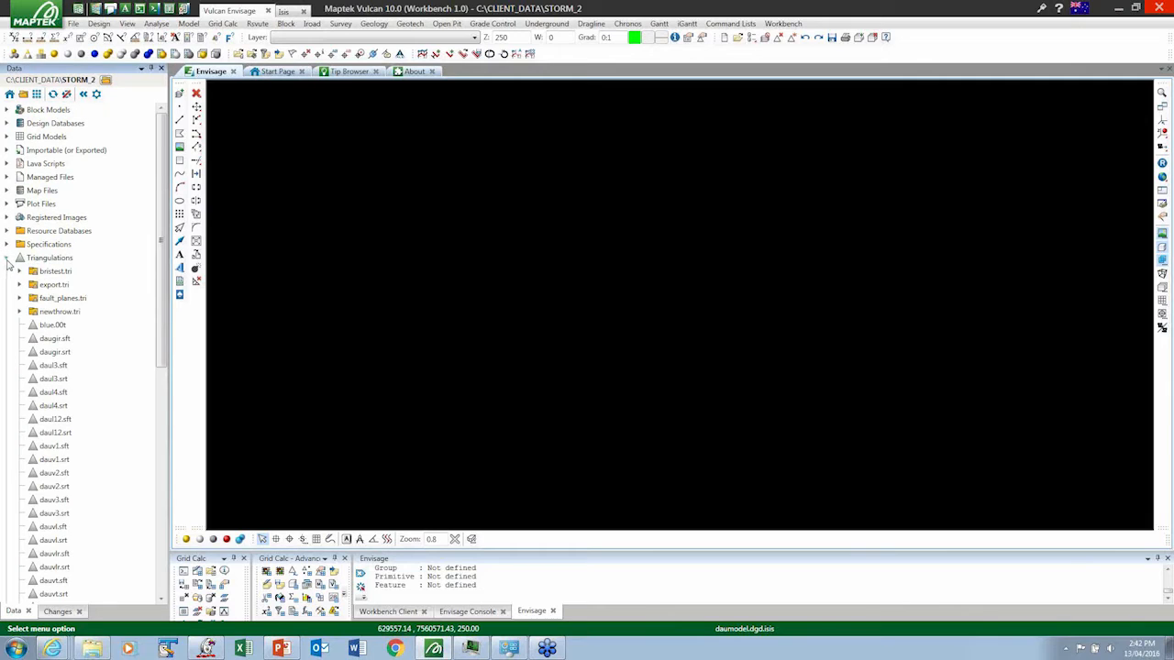
{"action": "left_click", "coordinate": [51, 260]}
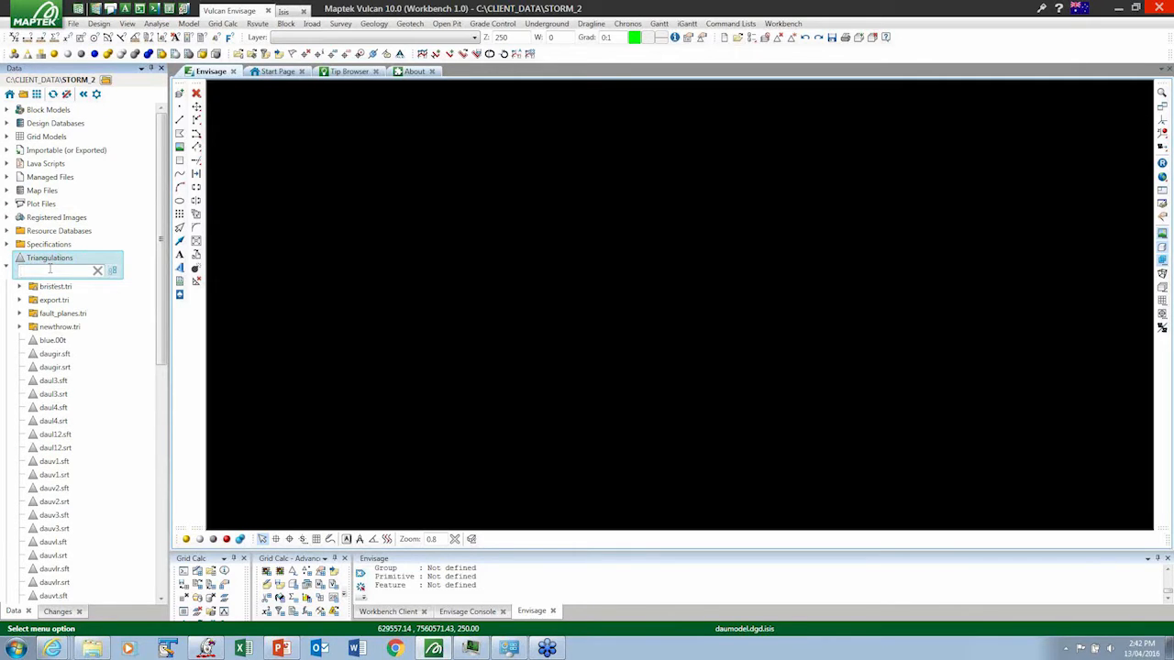
{"action": "type", "text": "pit"}
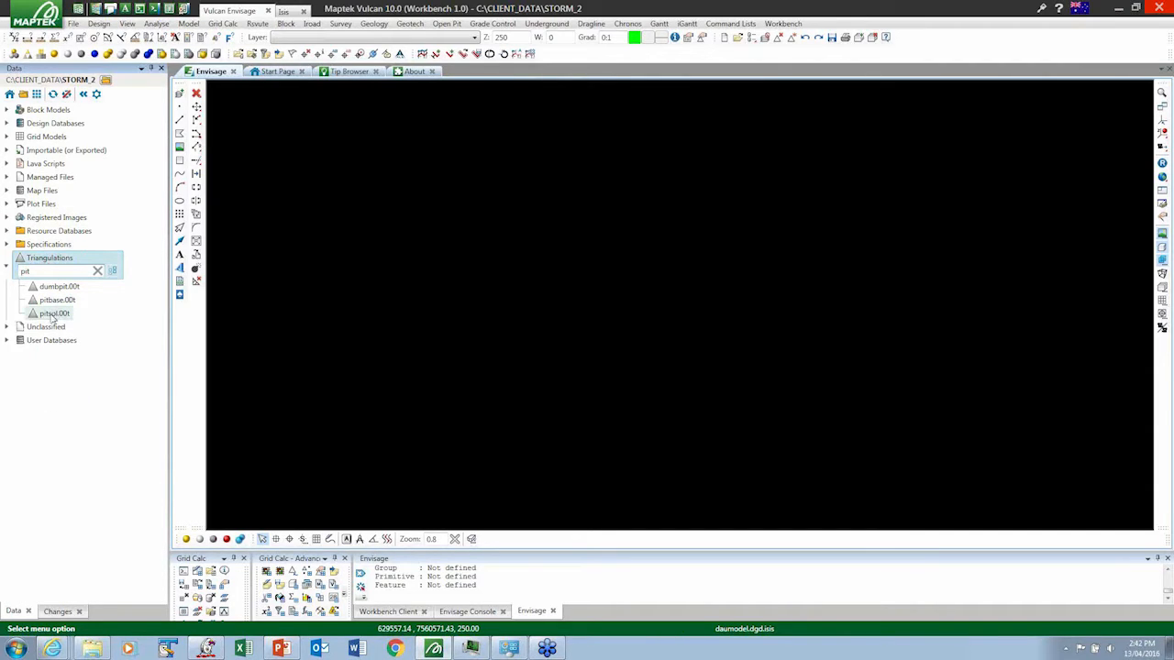
{"action": "left_click_drag", "start_coordinate": [52, 316], "coordinate": [453, 272]}
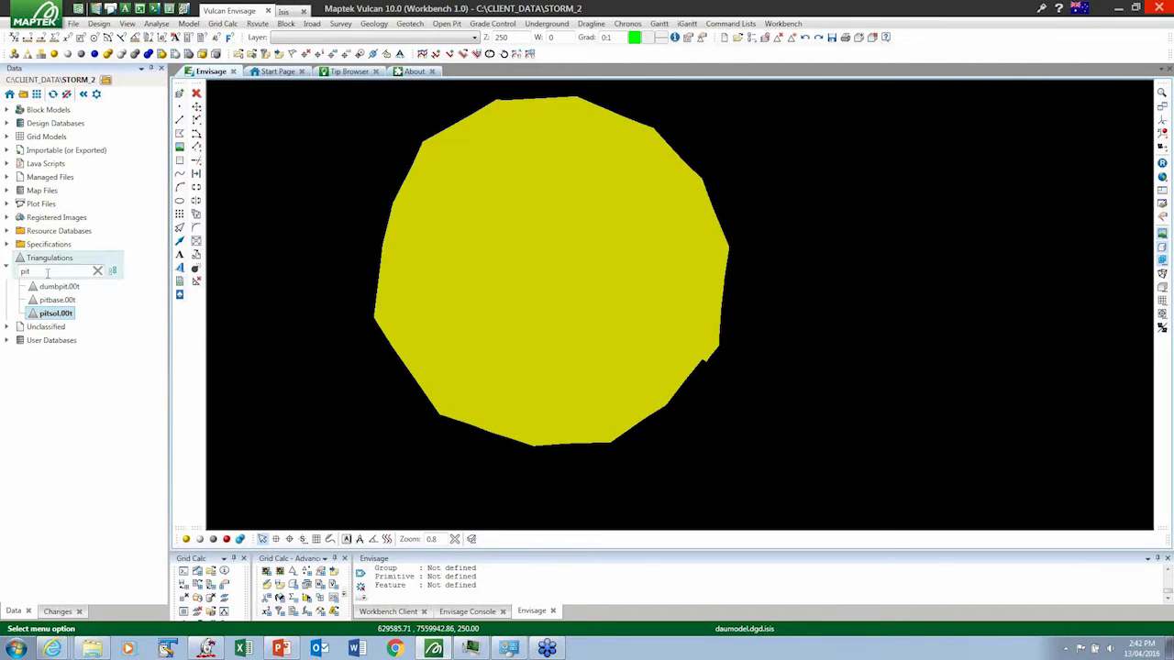
{"action": "key", "text": "BackSpace"}
{"action": "key", "text": "BackSpace"}
{"action": "key", "text": "BackSpace"}
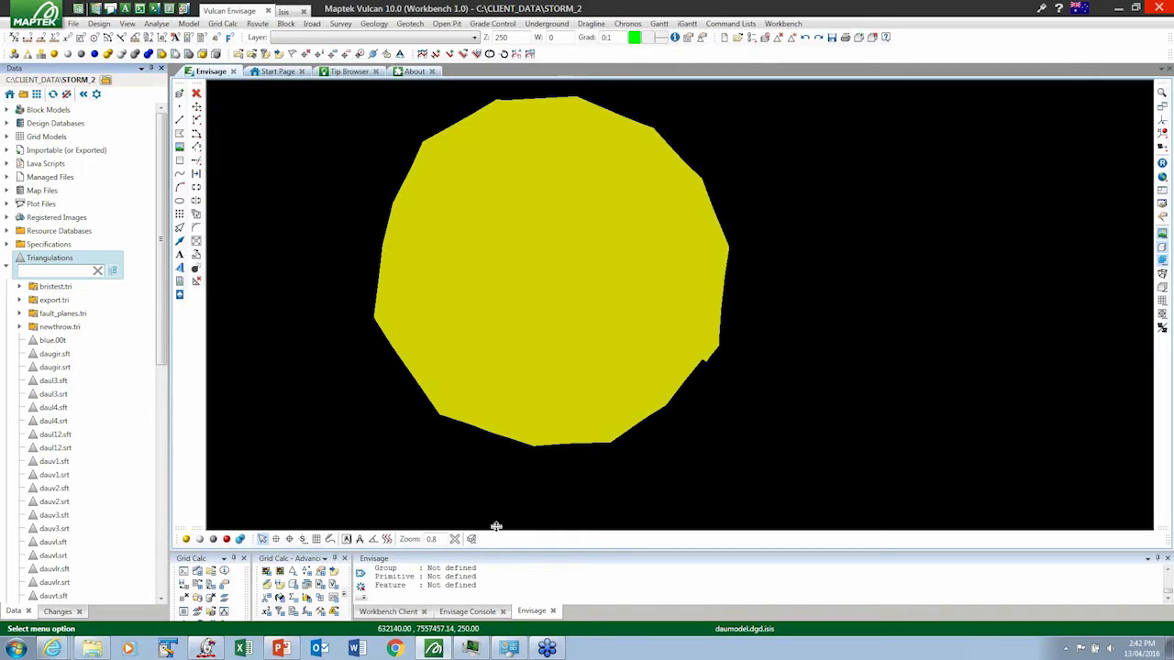
- Enlarge the Envisage log window and send all of its lines to the Text Editor
{"action": "left_click_drag", "start_coordinate": [492, 478], "coordinate": [488, 470]}
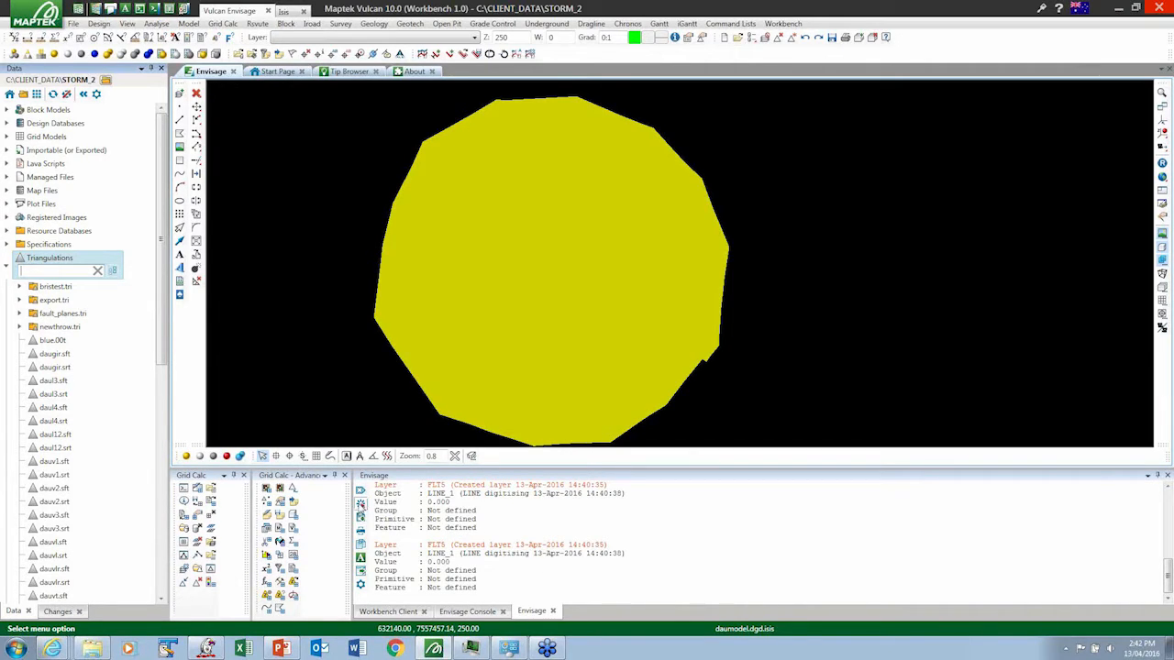
{"action": "left_click", "coordinate": [361, 503]}
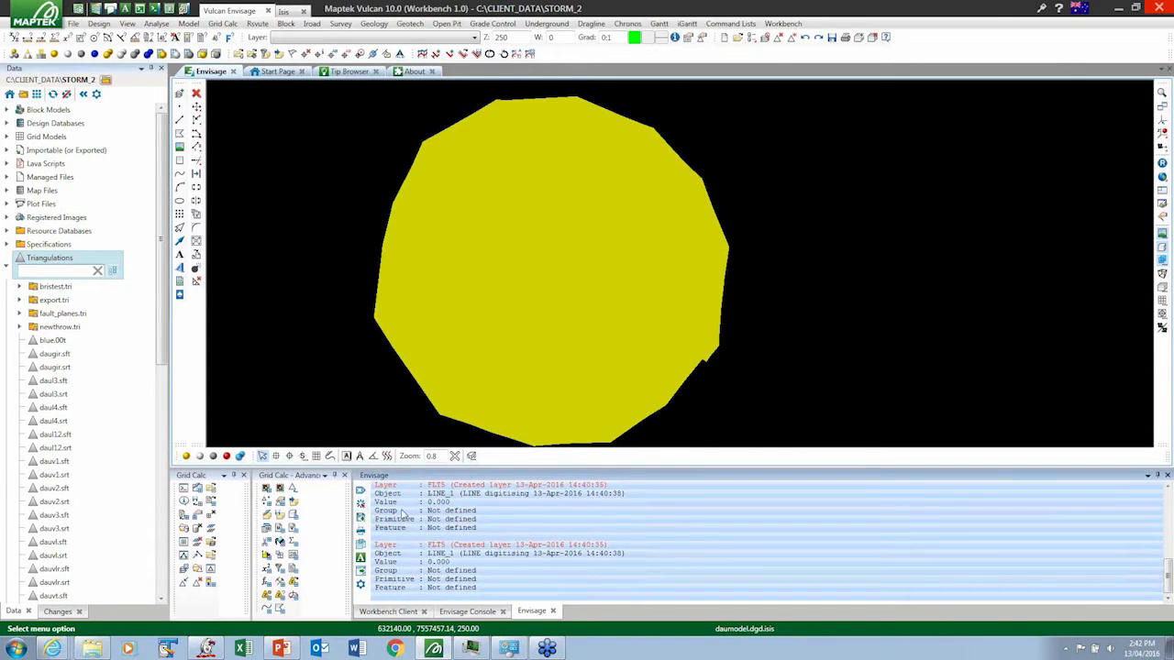
{"action": "right_click", "coordinate": [401, 514]}
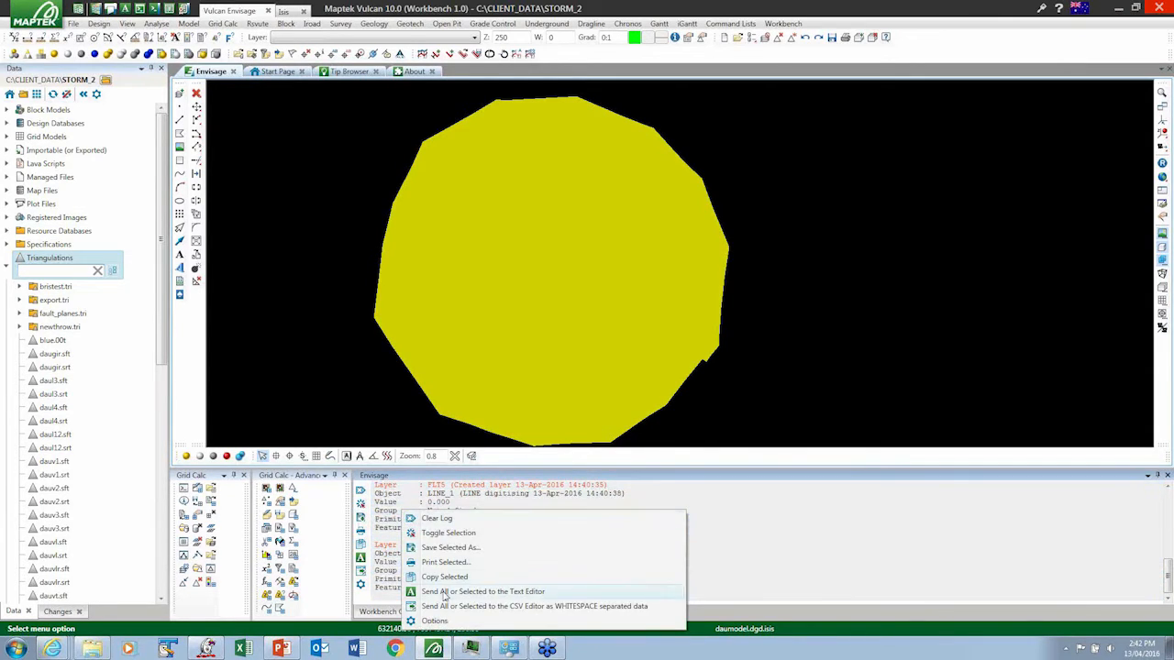
{"action": "left_click", "coordinate": [444, 592]}
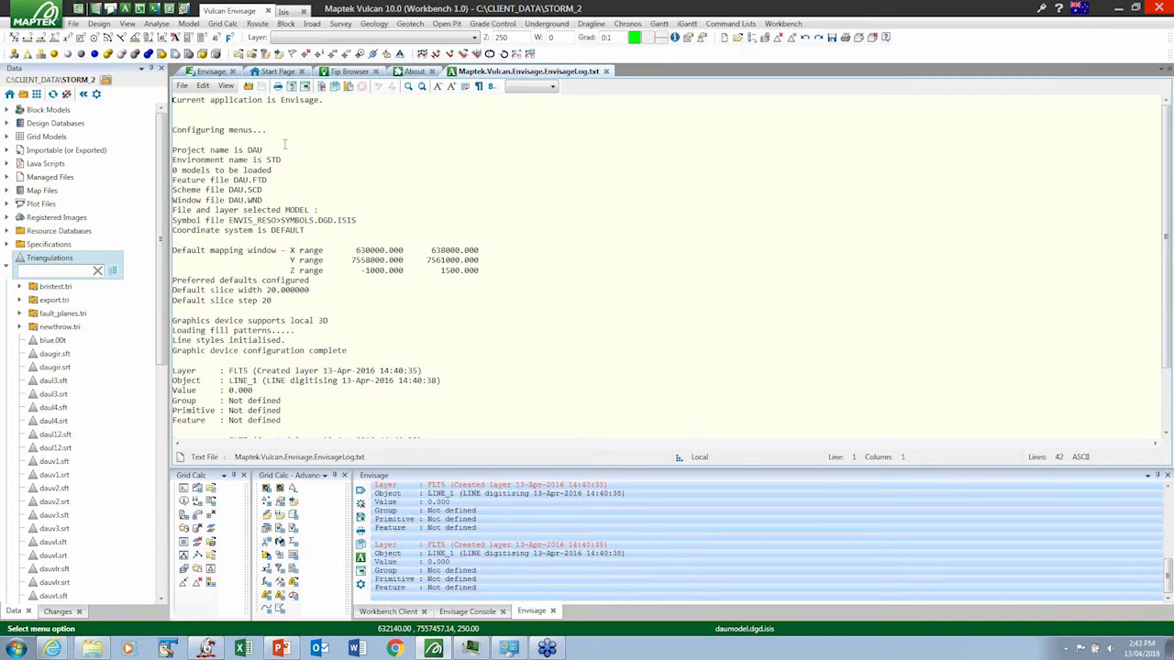
{"action": "left_click_drag", "start_coordinate": [245, 159], "coordinate": [307, 230]}
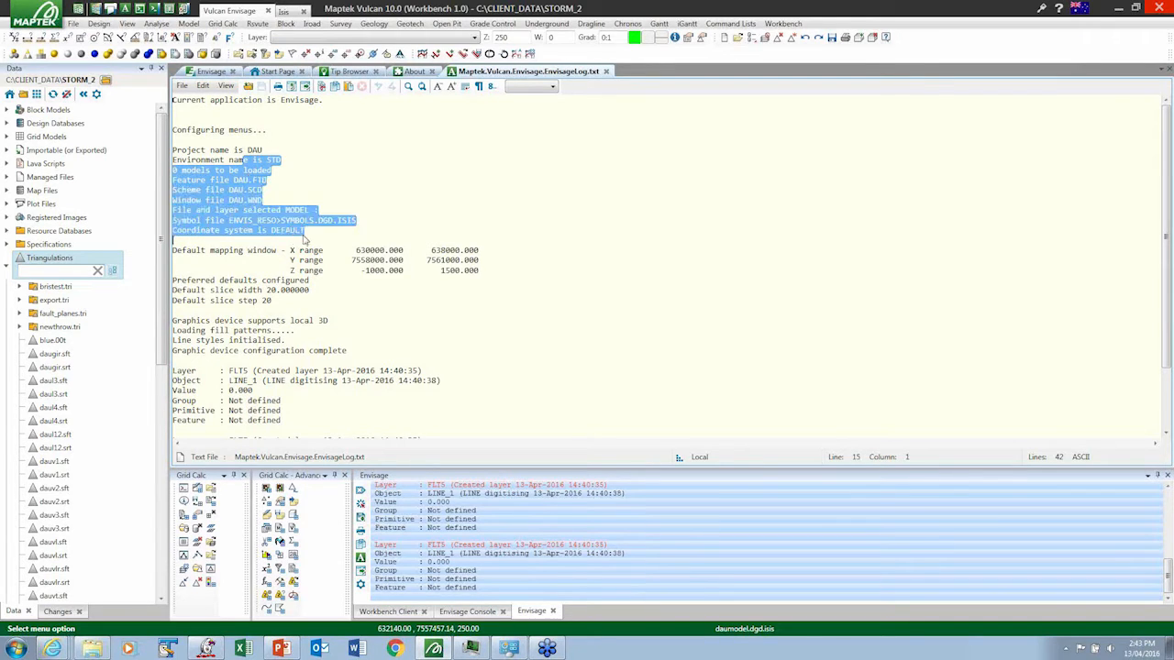
{"action": "left_click", "coordinate": [349, 229]}
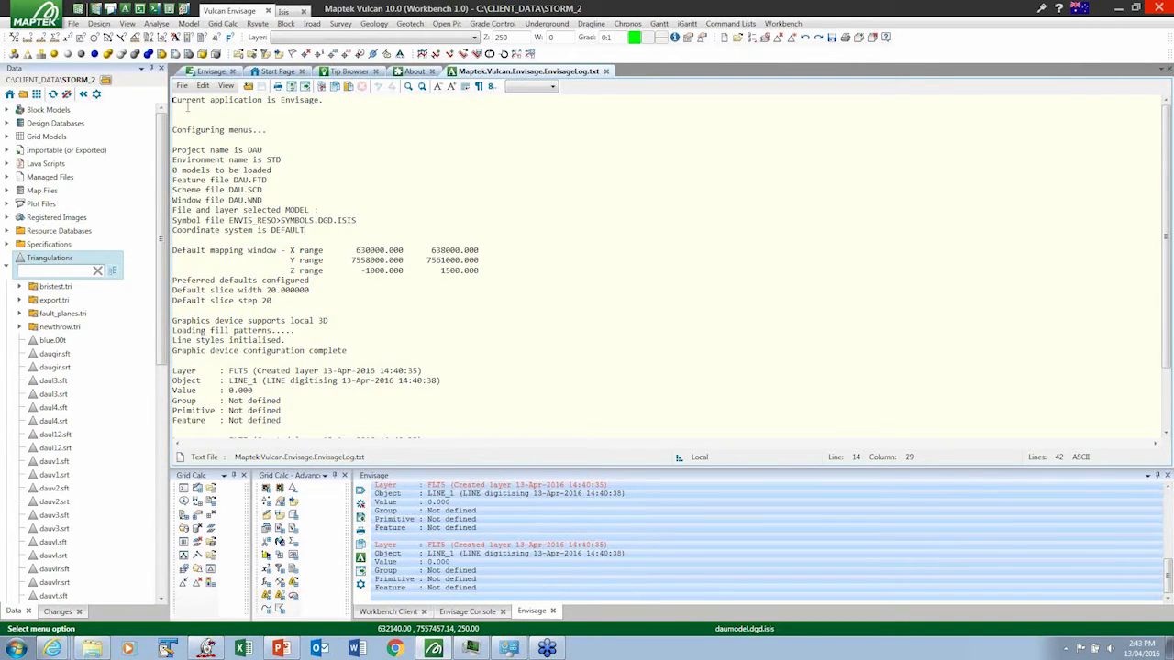
- Open the Lava script Convert_strat_to_subblock_run_external.lava in the Text Editor and view the available syntax formats
{"action": "left_click", "coordinate": [7, 163]}
{"action": "right_click", "coordinate": [71, 180]}
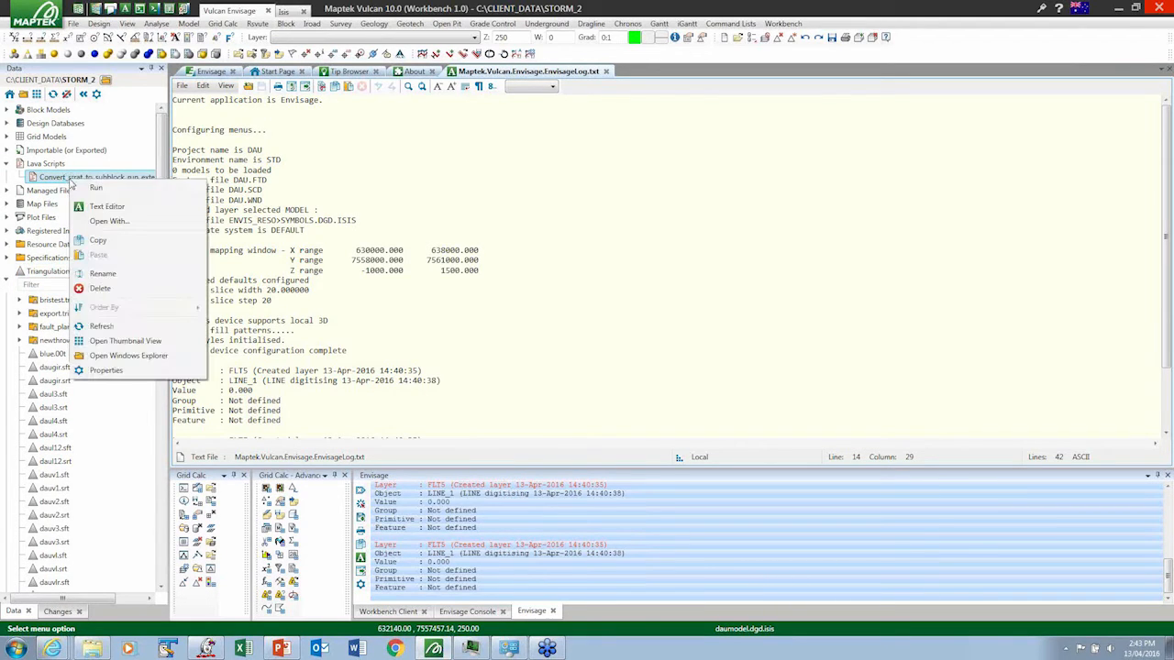
{"action": "left_click", "coordinate": [118, 224]}
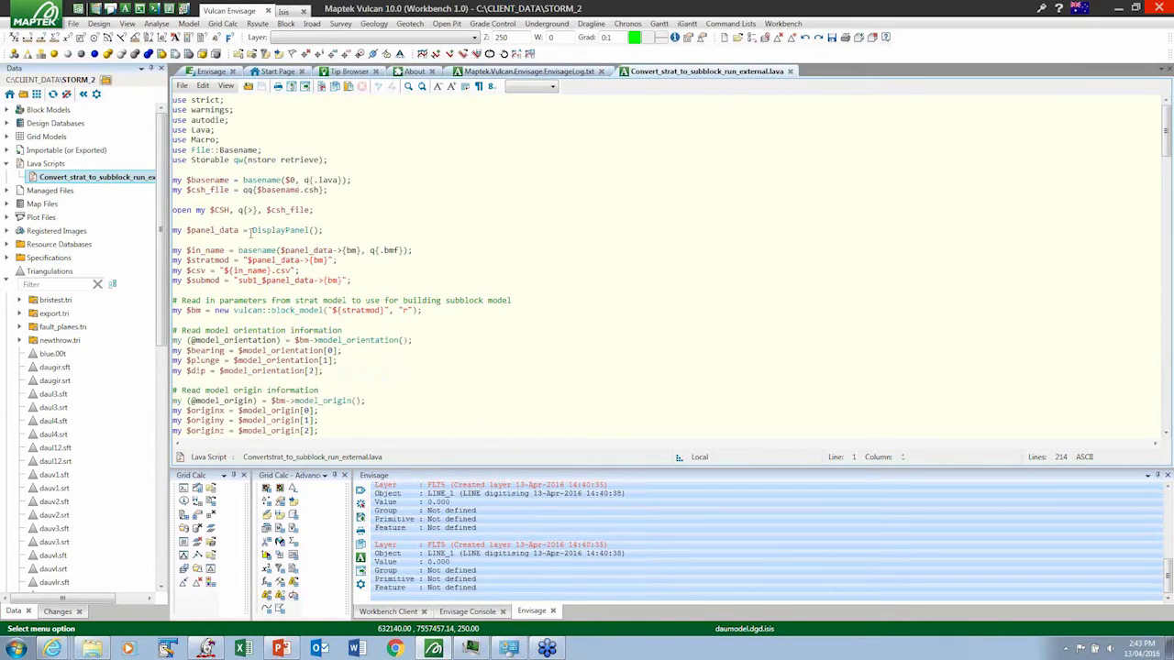
{"action": "left_click", "coordinate": [553, 88]}
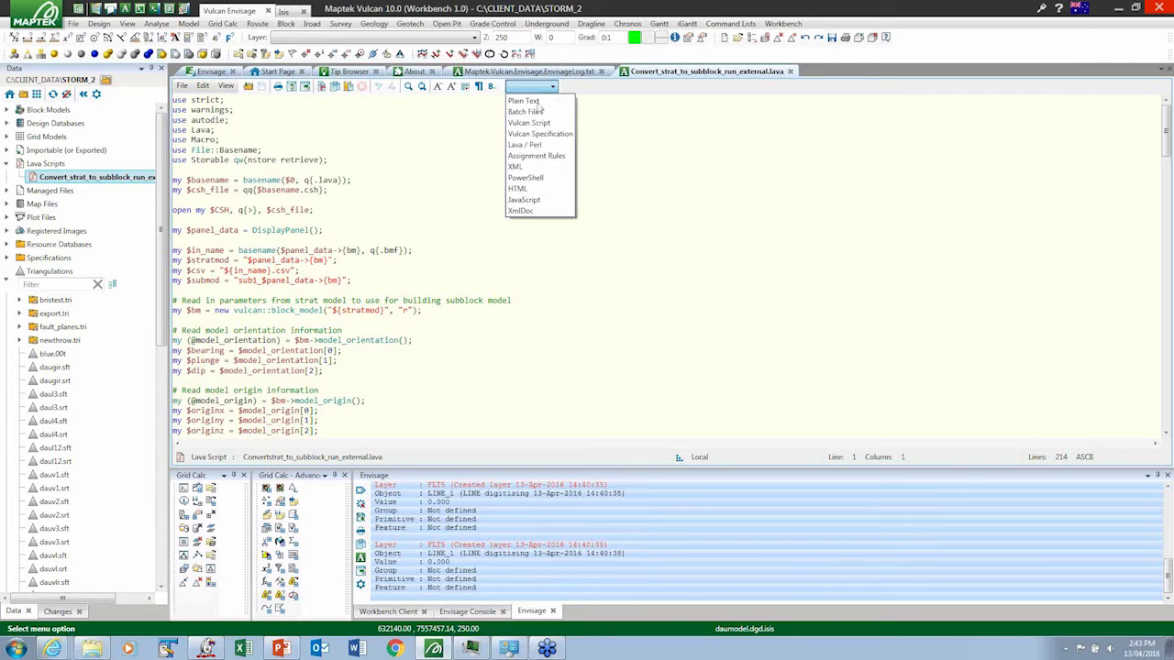
{"action": "left_click", "coordinate": [422, 206]}
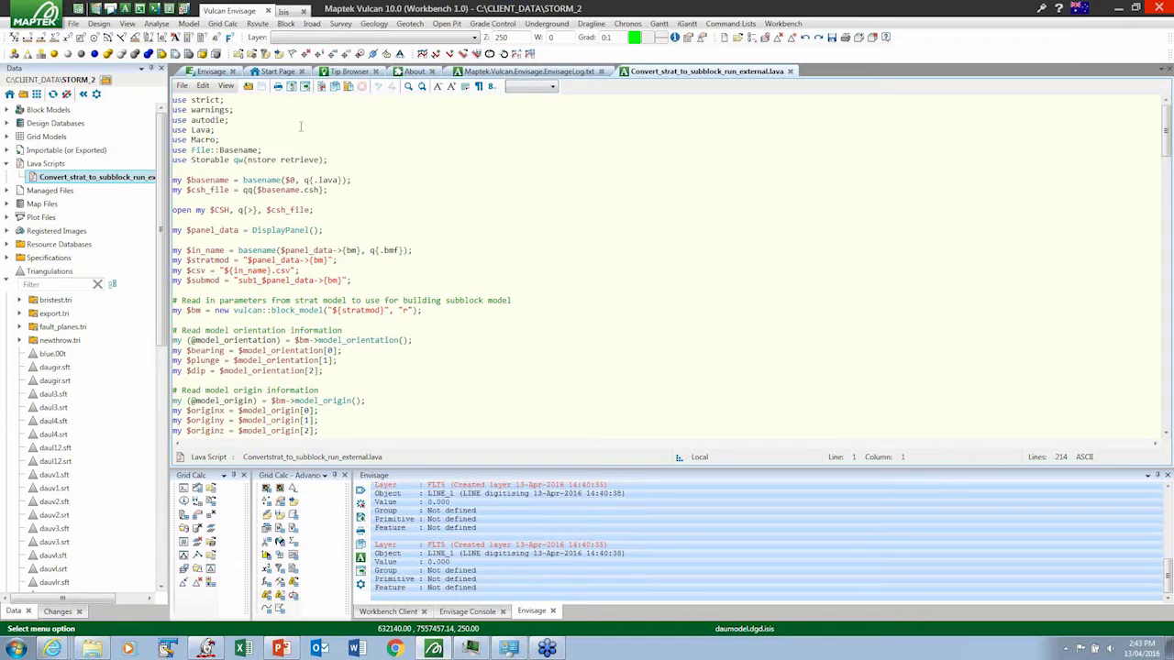
- Calculate the solid volume of the pitsol.00t triangulation in the Envisage view
{"action": "left_click", "coordinate": [210, 72]}
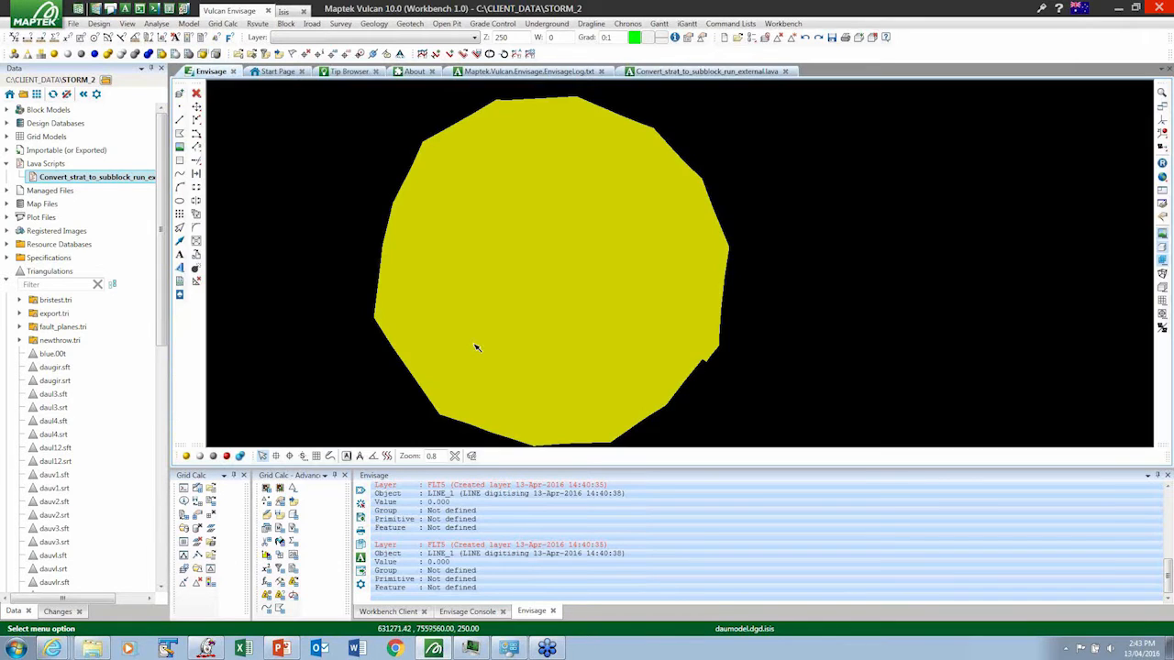
{"action": "left_click", "coordinate": [532, 280]}
{"action": "right_click", "coordinate": [532, 280]}
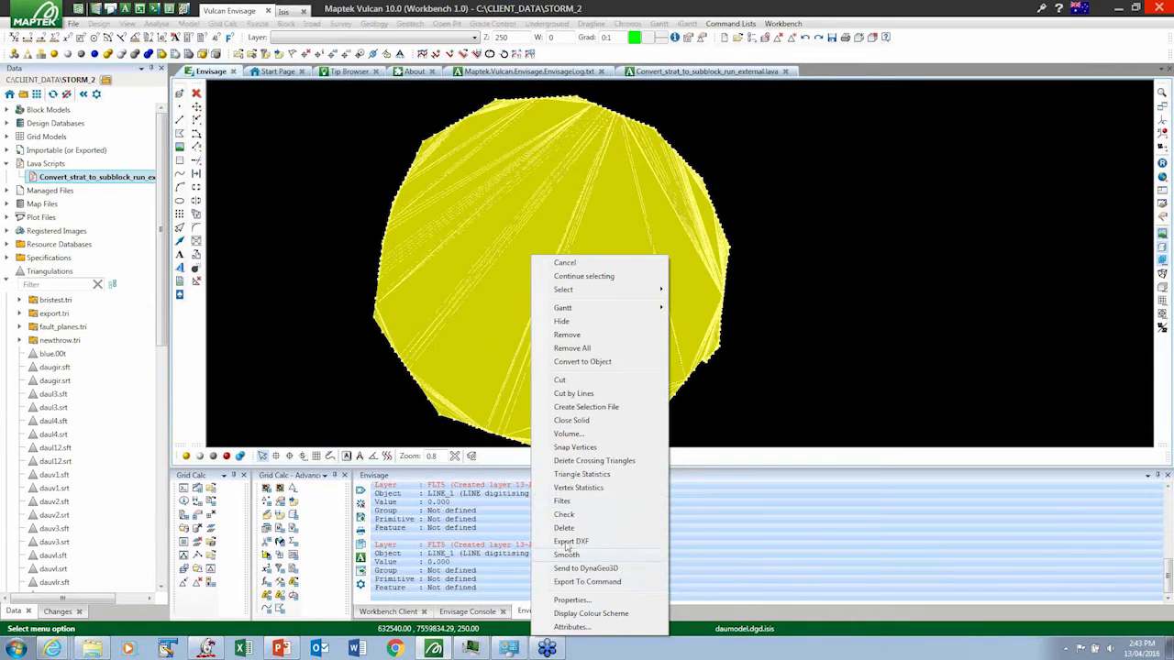
{"action": "left_click", "coordinate": [571, 435]}
{"action": "left_click", "coordinate": [593, 388]}
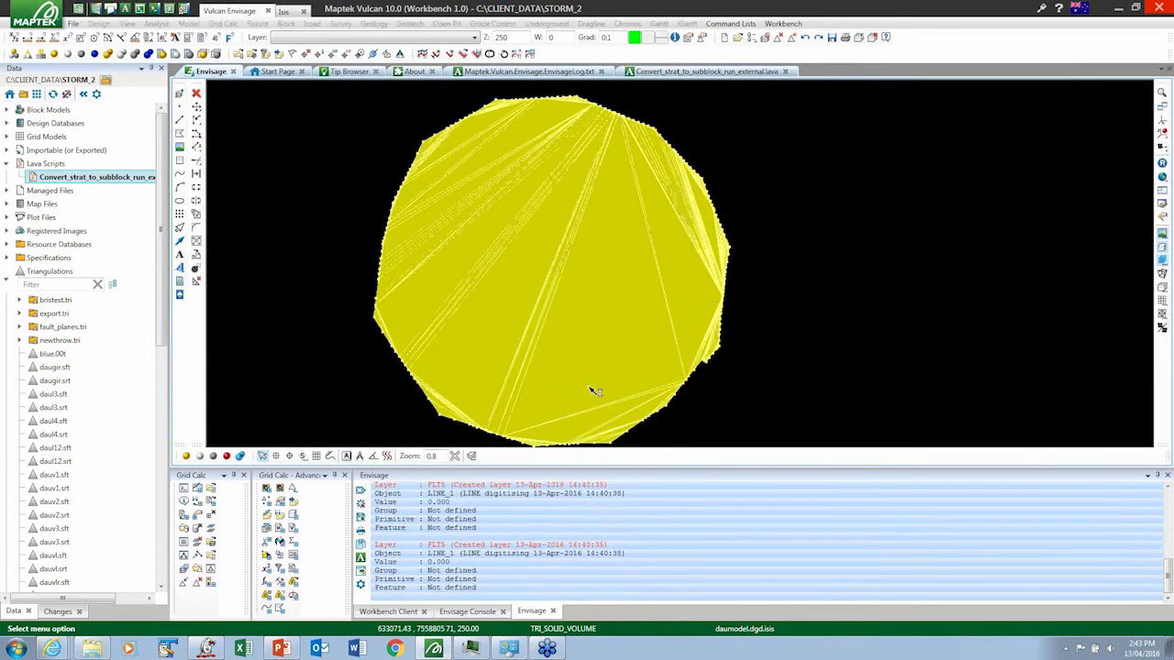
{"action": "left_click", "coordinate": [752, 437]}
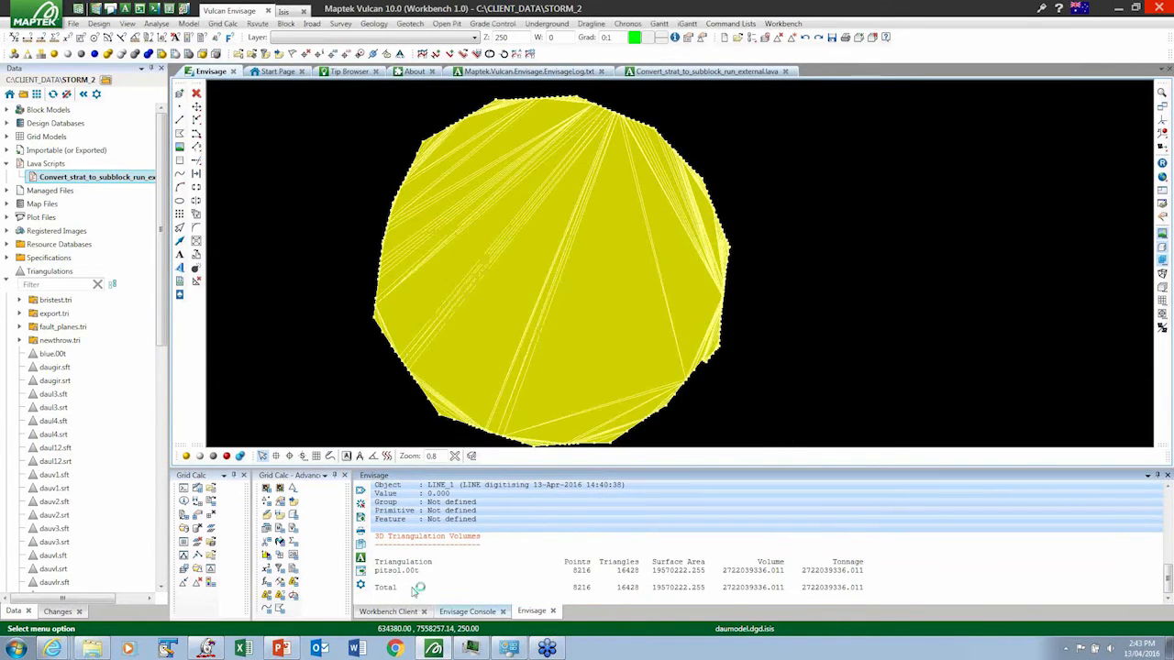
- Send the log's triangulation volume table, from its header to the Total row, to the CSV Editor as whitespace-separated data
{"action": "left_click", "coordinate": [380, 562]}
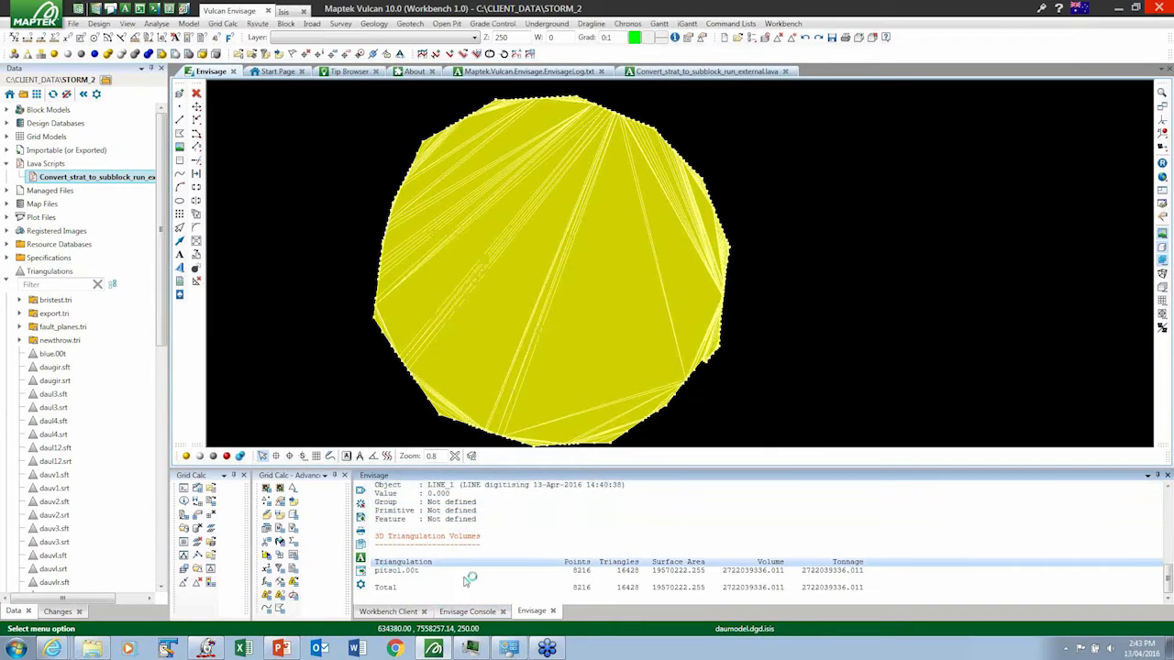
{"action": "right_click", "coordinate": [656, 577]}
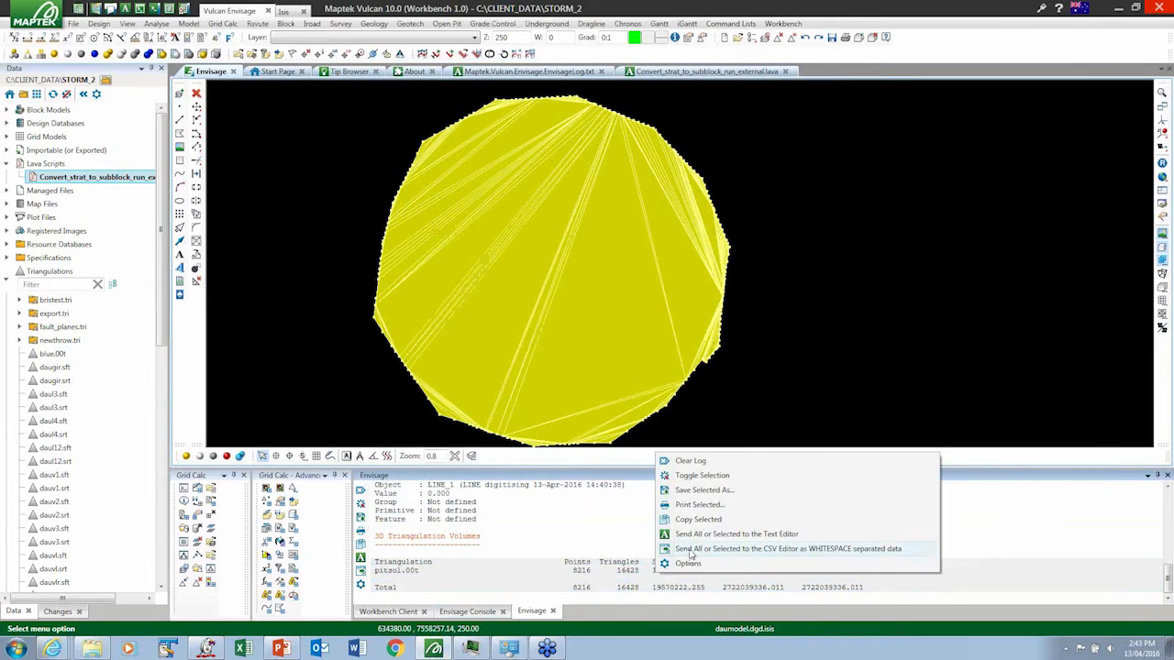
{"action": "left_click", "coordinate": [692, 551]}
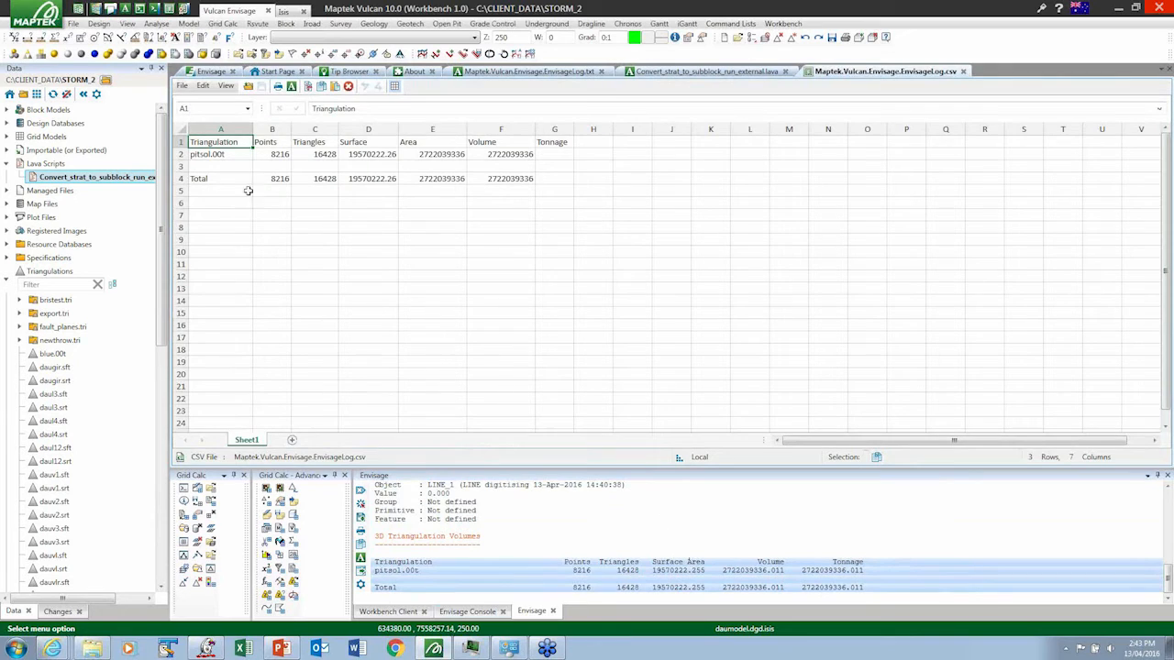
- Examine the pitsol.00t and Total values split into separate cells in the CSV sheet
{"action": "left_click", "coordinate": [268, 156]}
{"action": "left_click", "coordinate": [327, 154]}
{"action": "left_click", "coordinate": [373, 155]}
{"action": "left_click", "coordinate": [419, 157]}
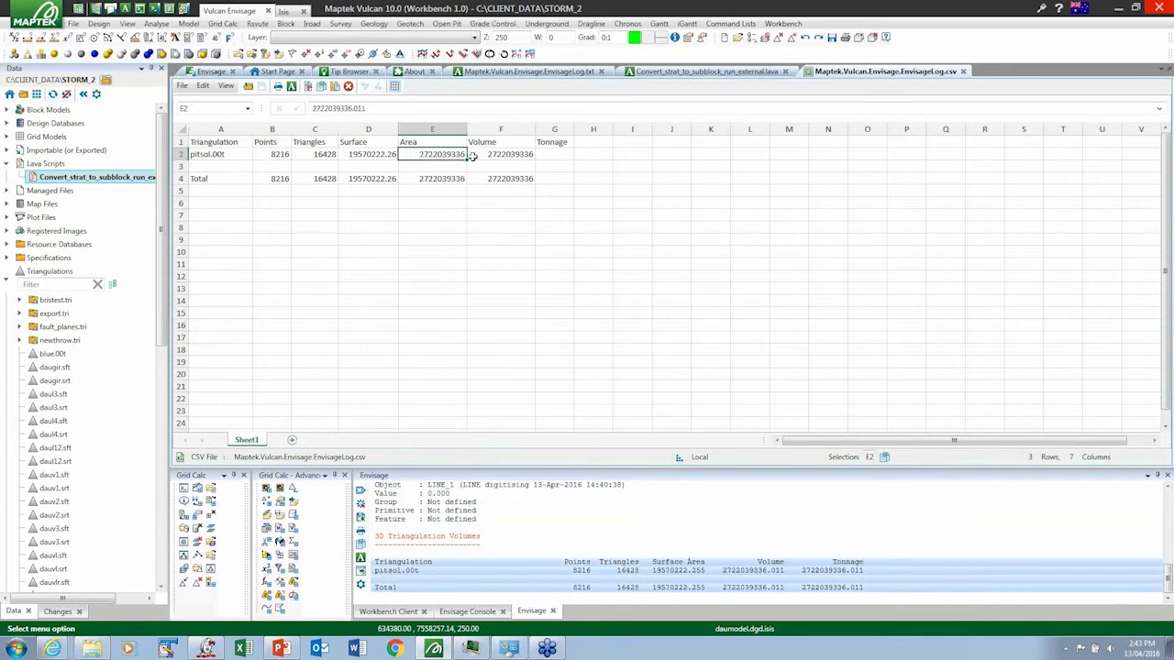
{"action": "left_click", "coordinate": [480, 155]}
{"action": "left_click", "coordinate": [444, 180]}
{"action": "left_click", "coordinate": [484, 179]}
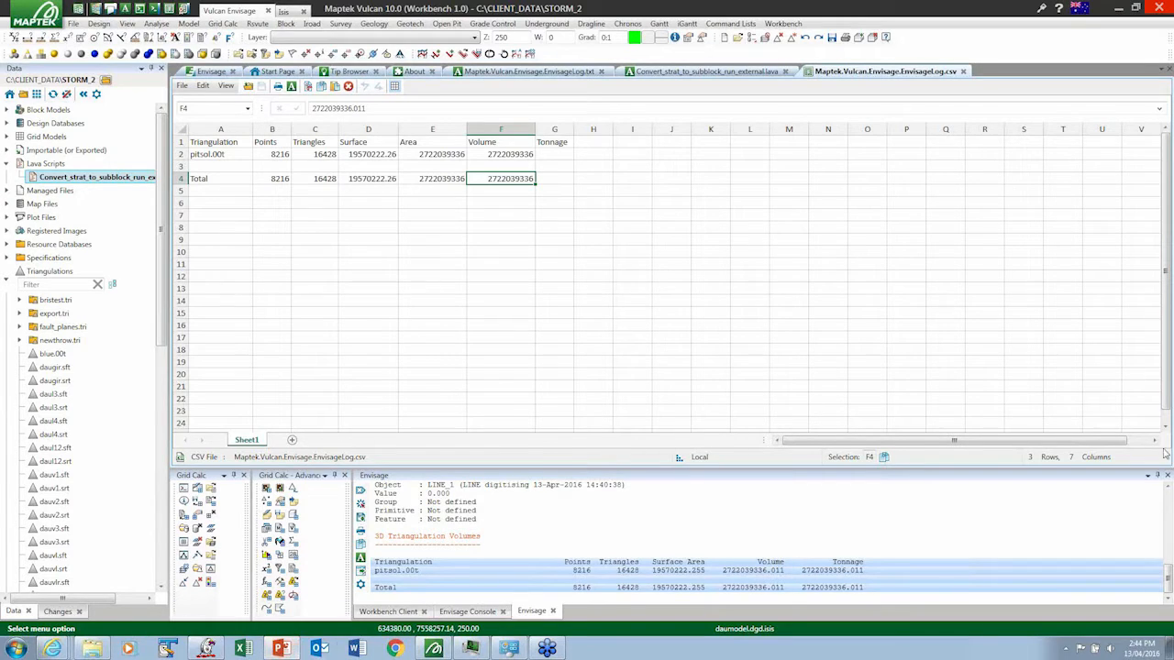
- Switch to the PowerPoint presentation
{"action": "left_click", "coordinate": [281, 650]}
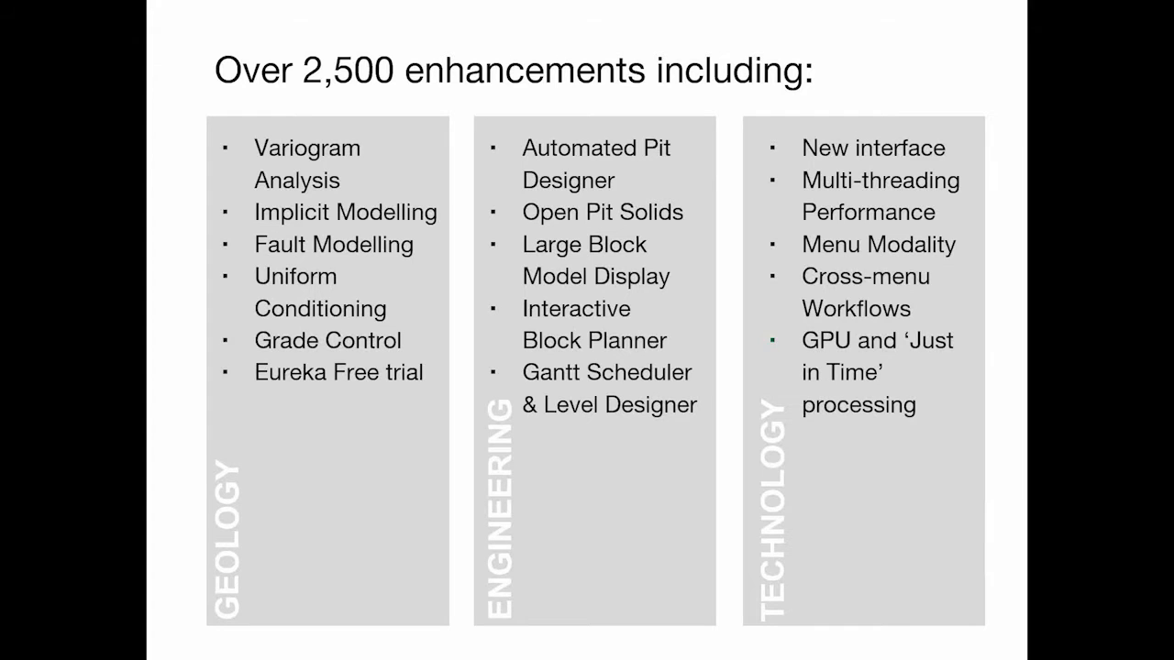
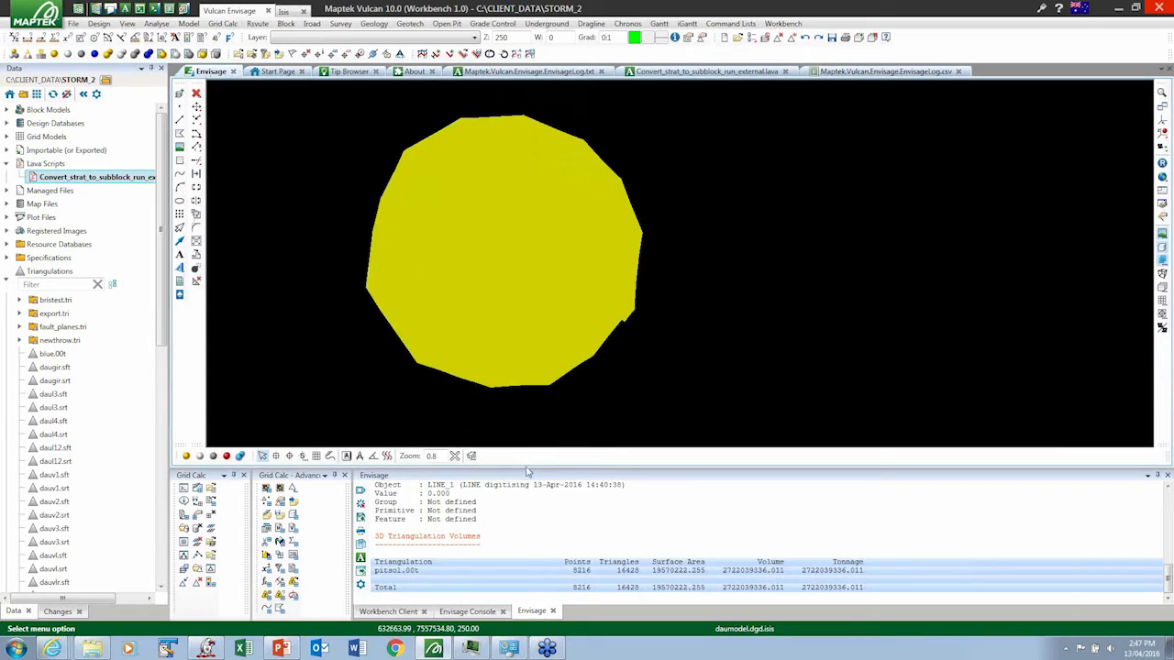
- Enlarge the Envisage view by shrinking the log area below it, and look over the Open Pit Solids commands
{"action": "left_click_drag", "start_coordinate": [526, 469], "coordinate": [530, 527]}
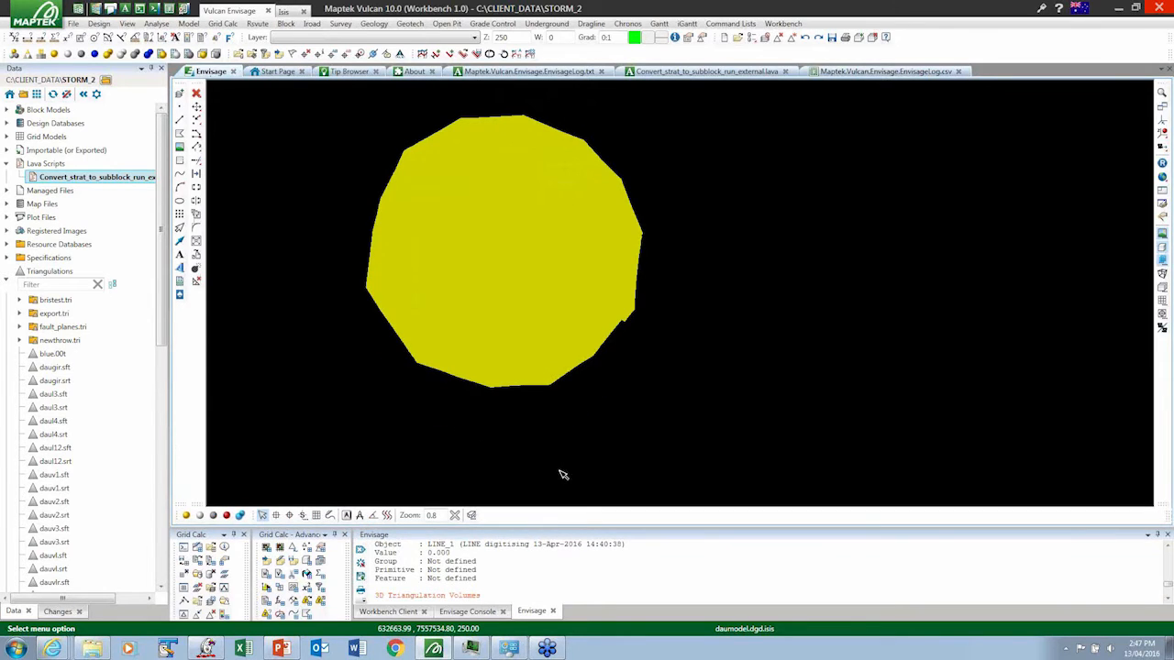
{"action": "left_click", "coordinate": [446, 23]}
{"action": "mouse_move", "coordinate": [457, 71]}
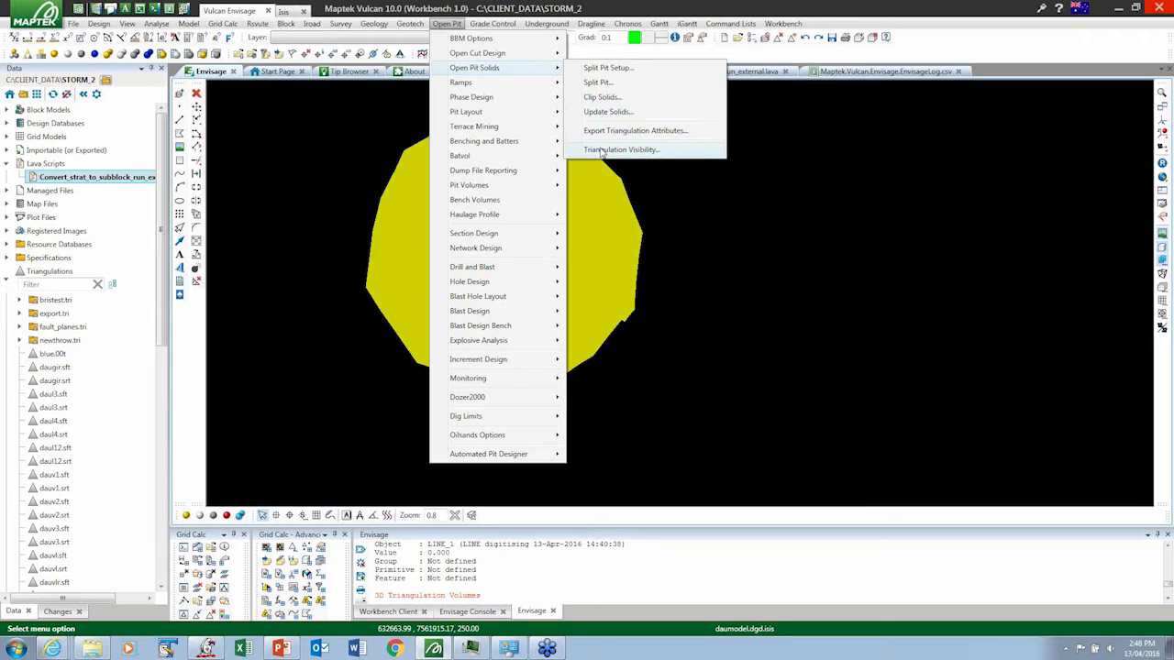
{"action": "left_click", "coordinate": [349, 132]}
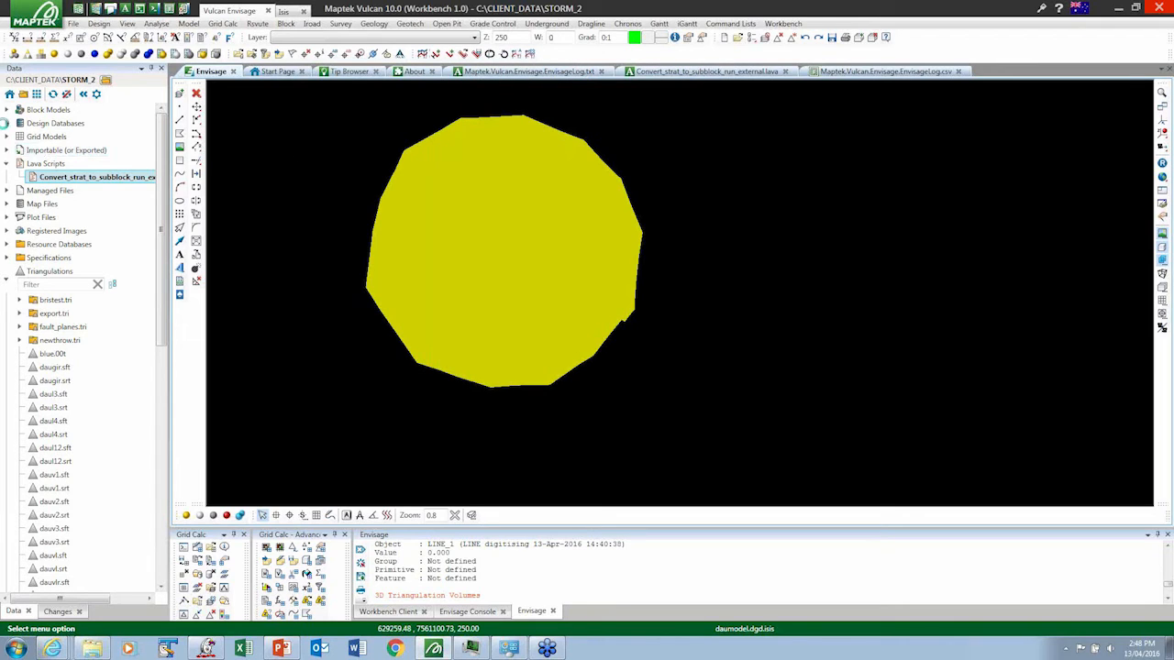
- Load the BLOX and STRIPS layers from the daumodel.dgd.isis design database into the Envisage view
{"action": "left_click", "coordinate": [7, 123]}
{"action": "left_click", "coordinate": [19, 137]}
{"action": "left_click", "coordinate": [60, 149]}
{"action": "left_click_drag", "start_coordinate": [303, 173], "coordinate": [323, 167]}
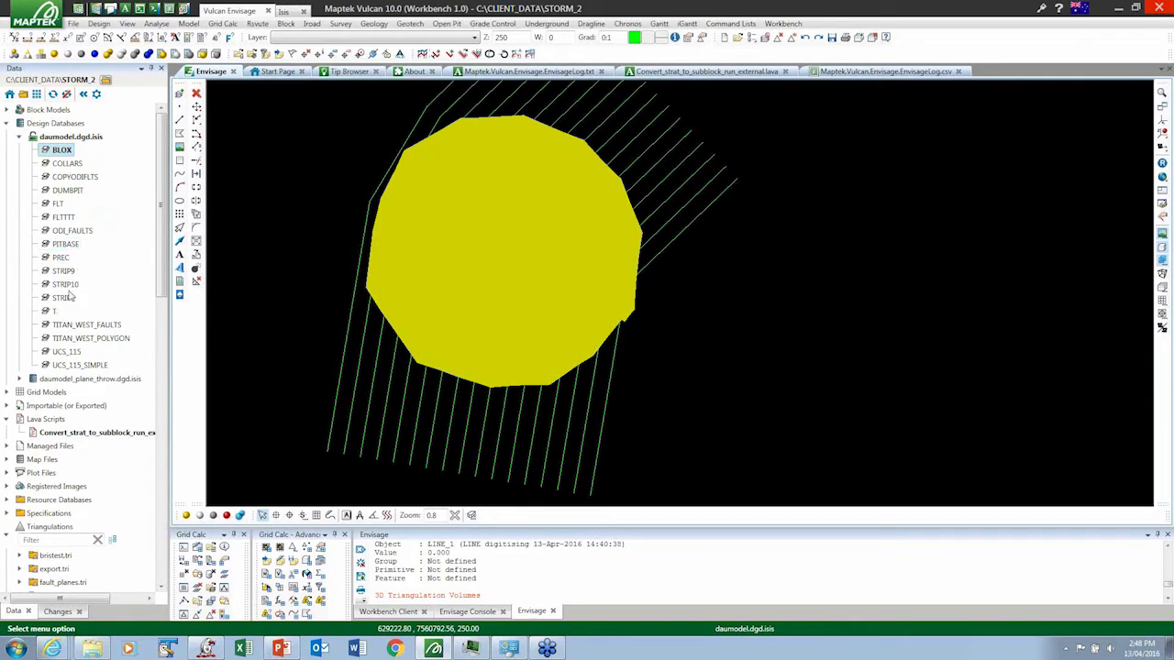
{"action": "left_click_drag", "start_coordinate": [64, 298], "coordinate": [358, 286]}
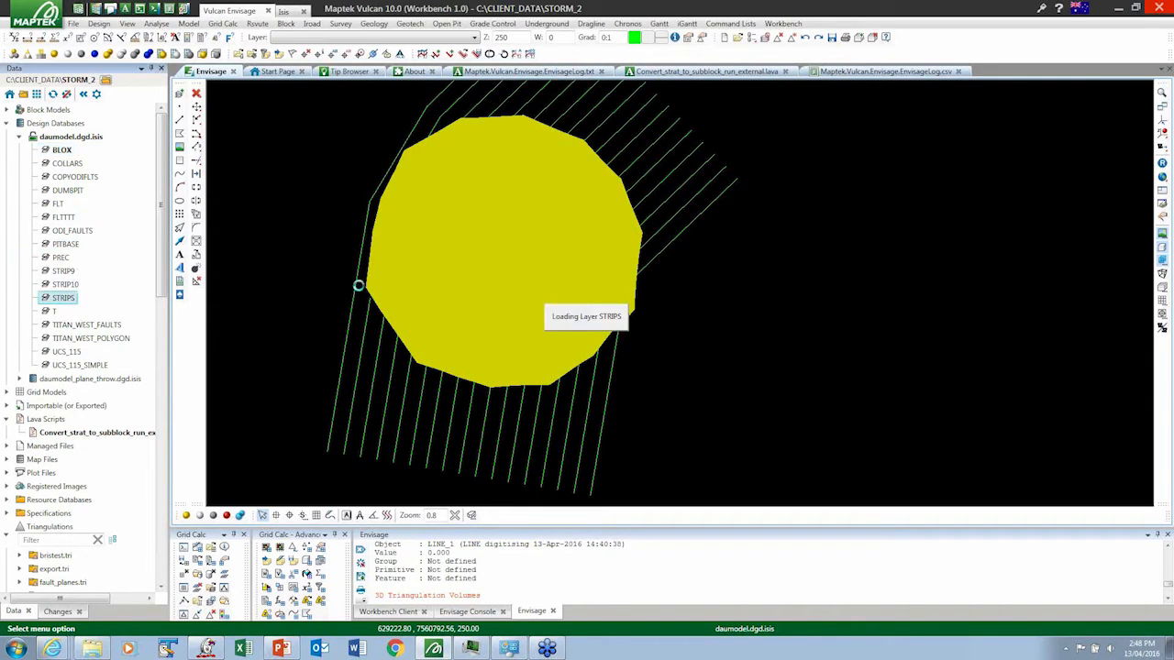
{"action": "scroll", "coordinate": [869, 268], "scroll_direction": "down", "scroll_amount": 3}
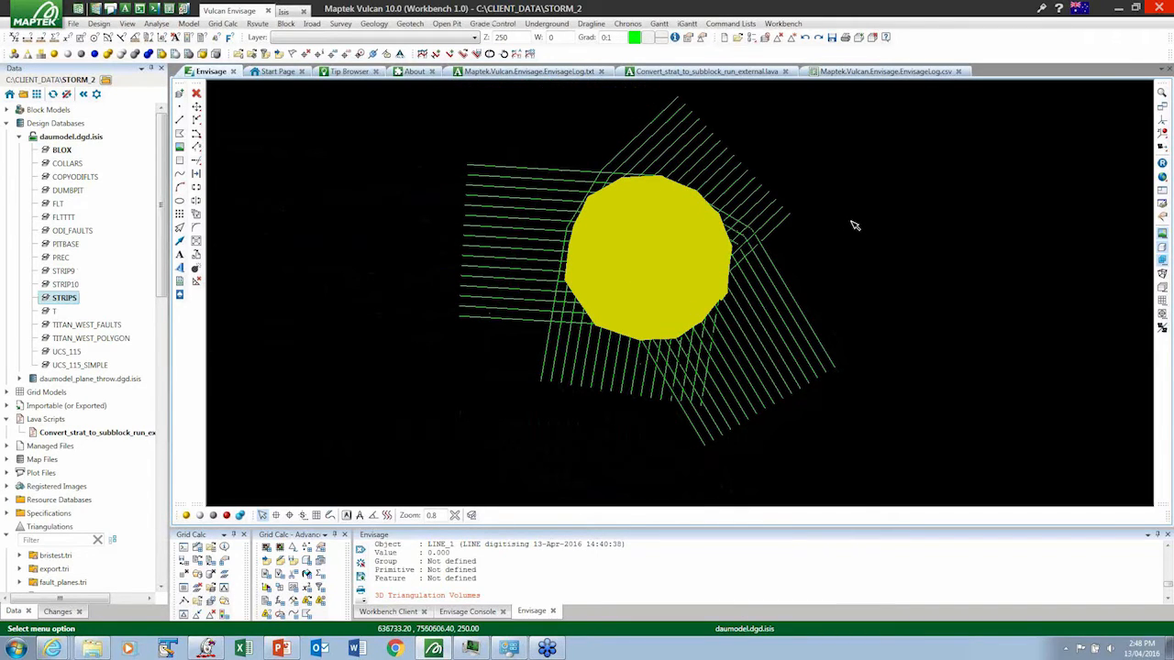
- Open the Split Pit Setup with the new.bss specification and keep the mining mode as Horizon
{"action": "left_click", "coordinate": [445, 23]}
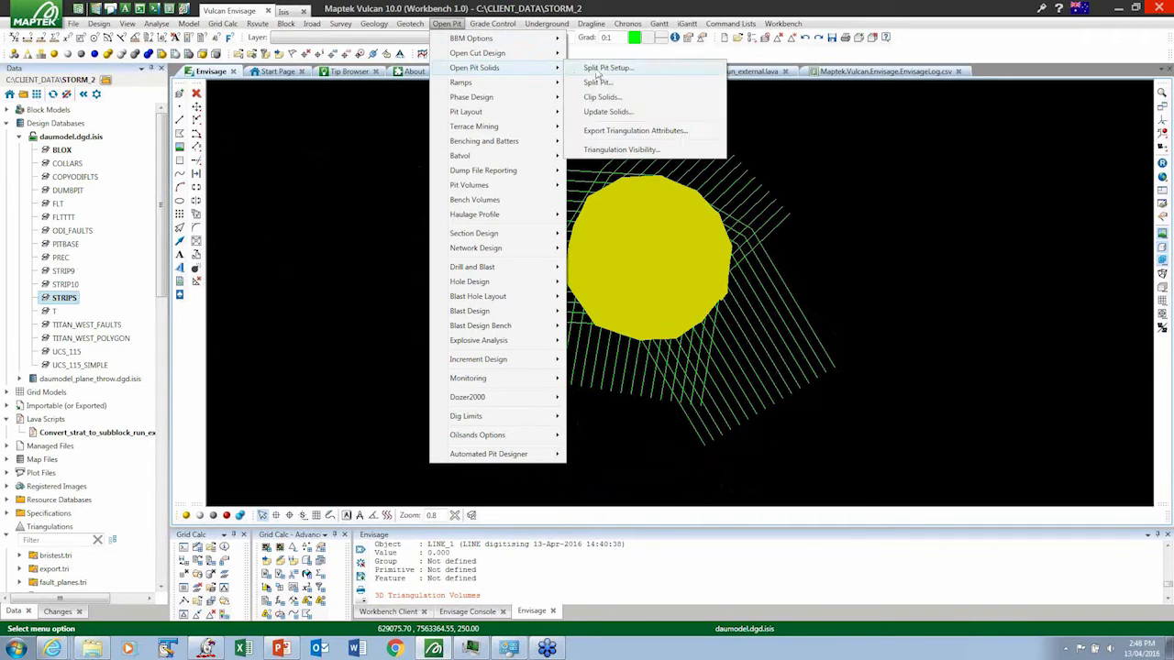
{"action": "left_click", "coordinate": [601, 69]}
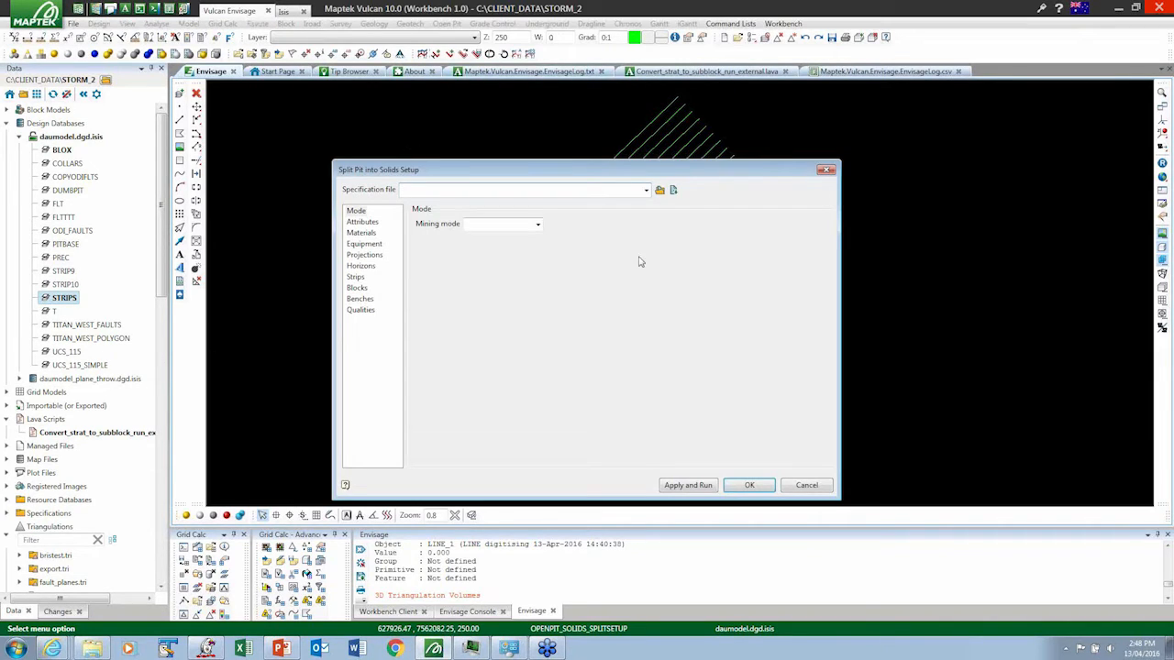
{"action": "left_click", "coordinate": [645, 190]}
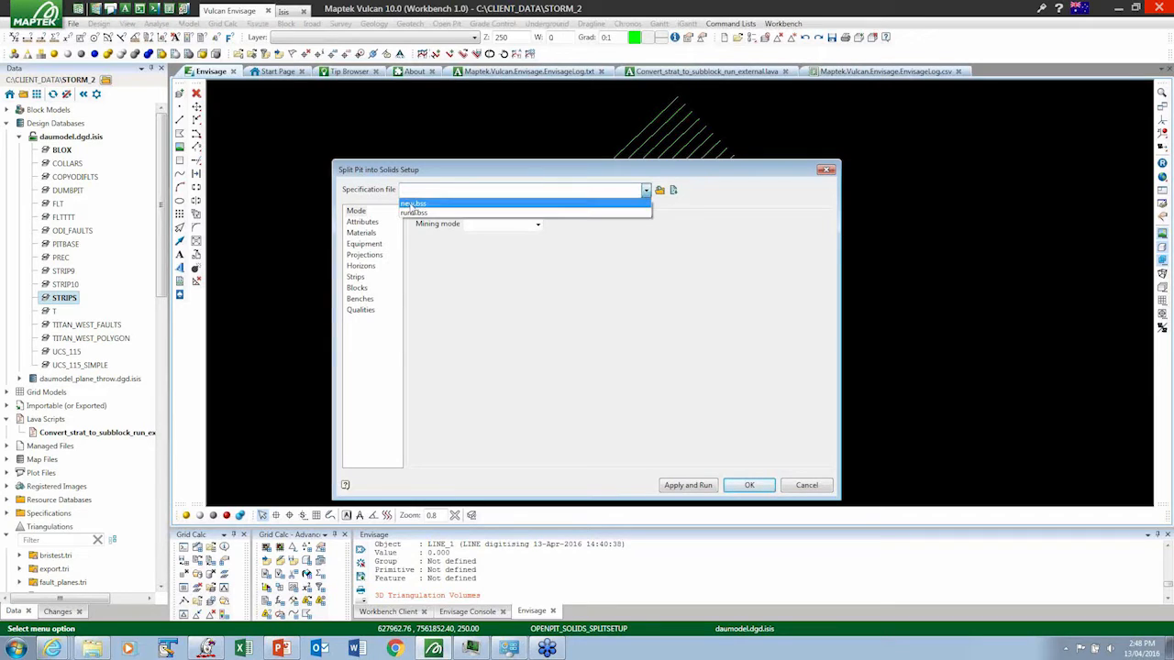
{"action": "left_click", "coordinate": [412, 204]}
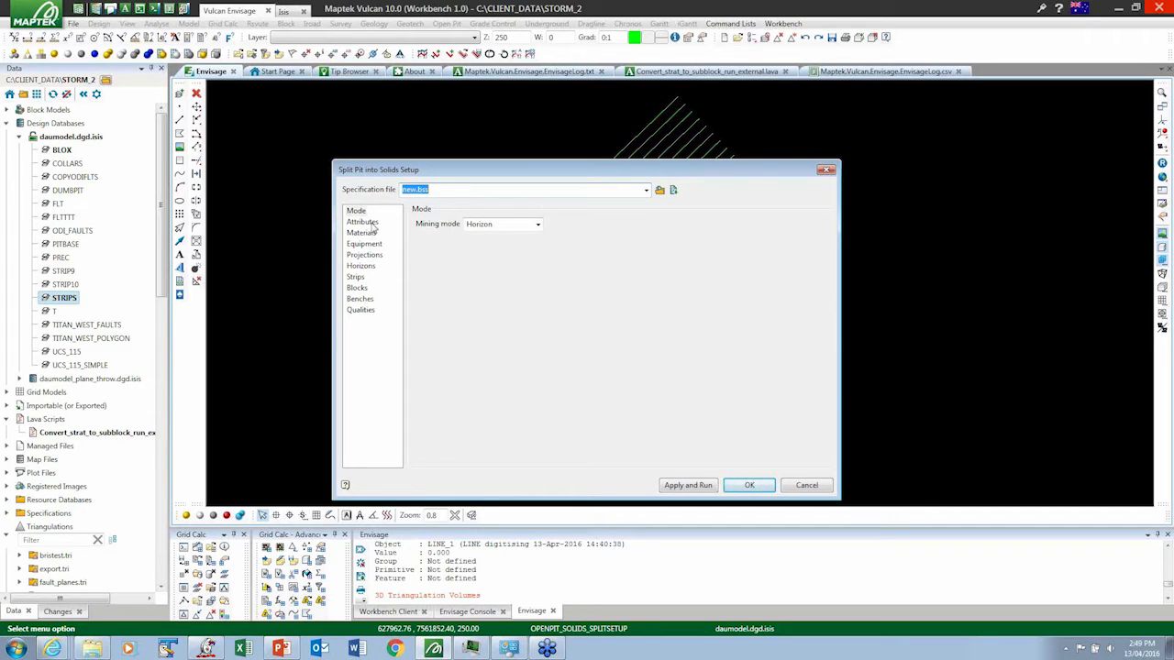
{"action": "left_click", "coordinate": [538, 224]}
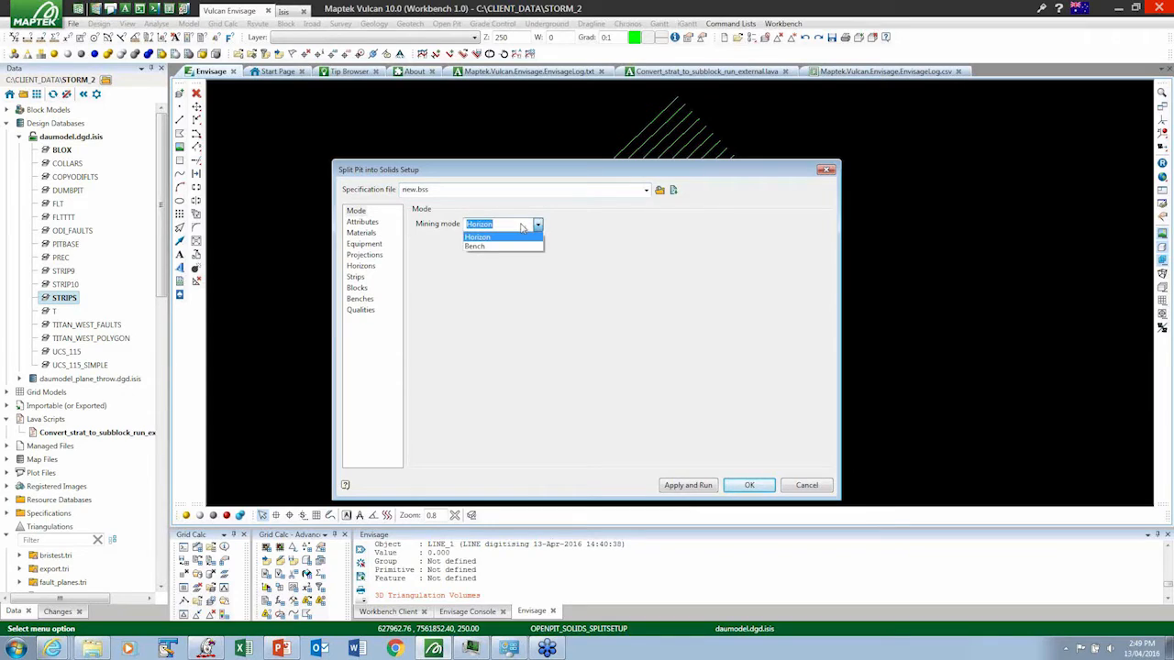
{"action": "left_click", "coordinate": [522, 227]}
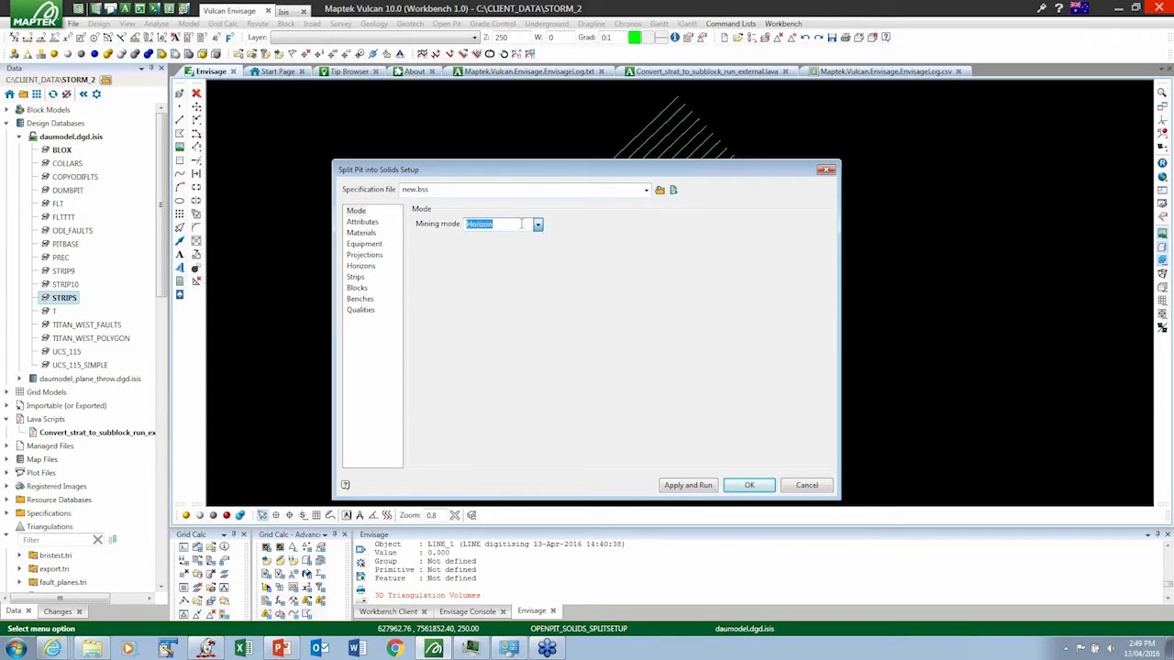
- Examine the split pit settings from Attributes and Materials through Equipment, Projections, Horizons, Strips, Blocks and Benches to Qualities
{"action": "left_click", "coordinate": [362, 223]}
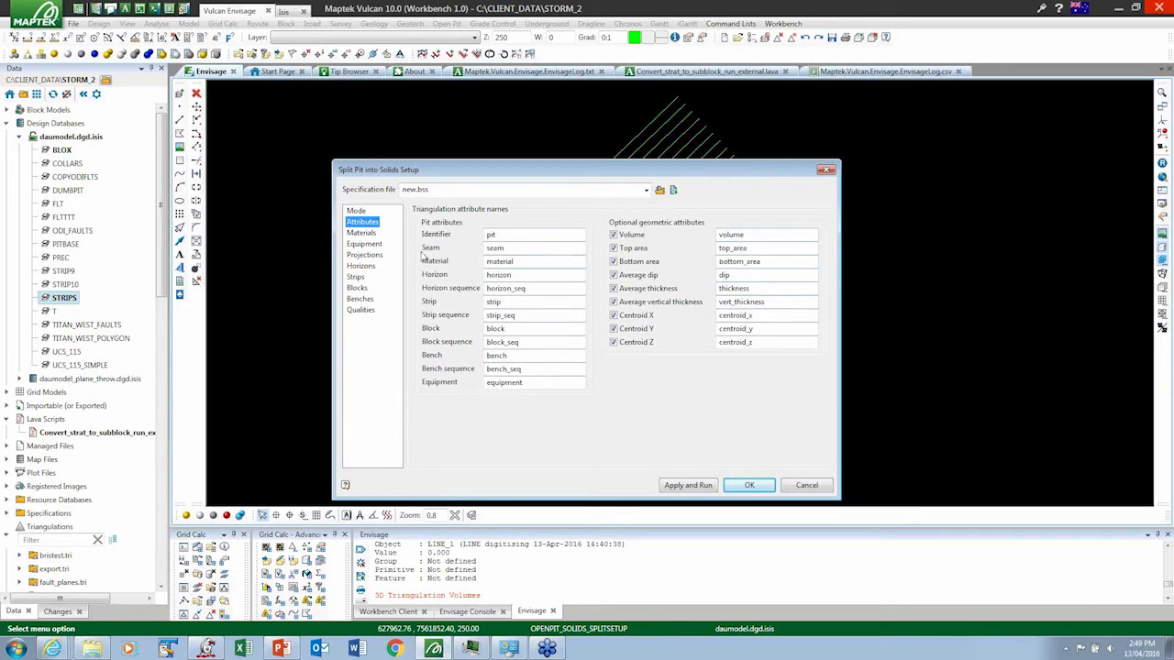
{"action": "left_click", "coordinate": [361, 236]}
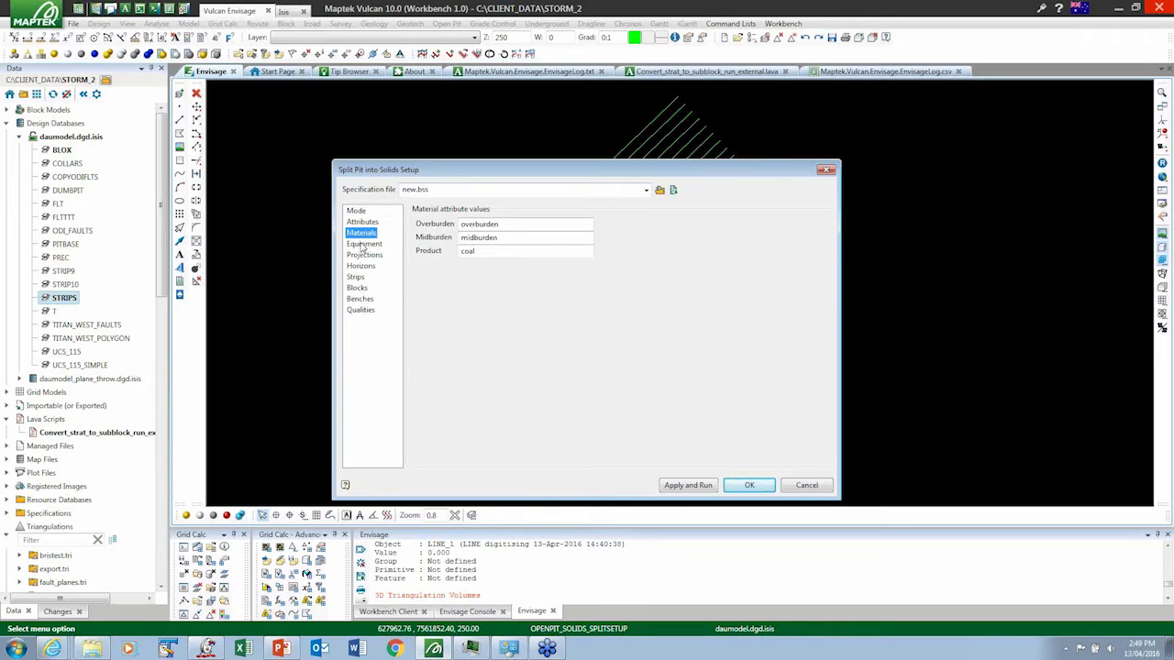
{"action": "left_click", "coordinate": [363, 244]}
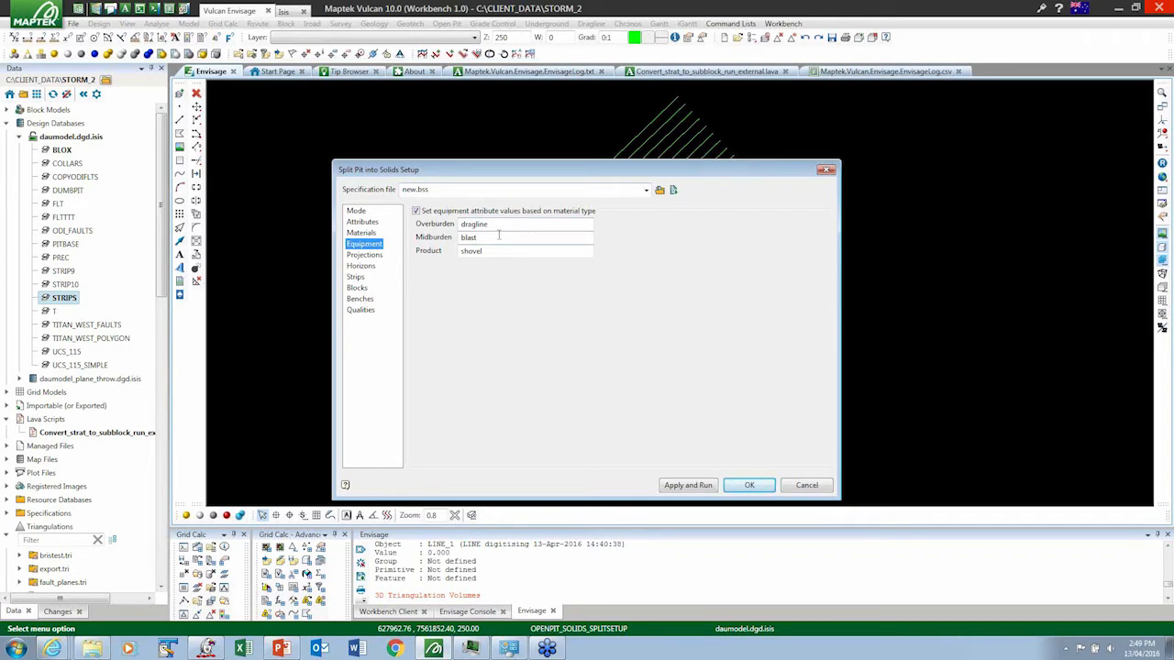
{"action": "left_click", "coordinate": [363, 255]}
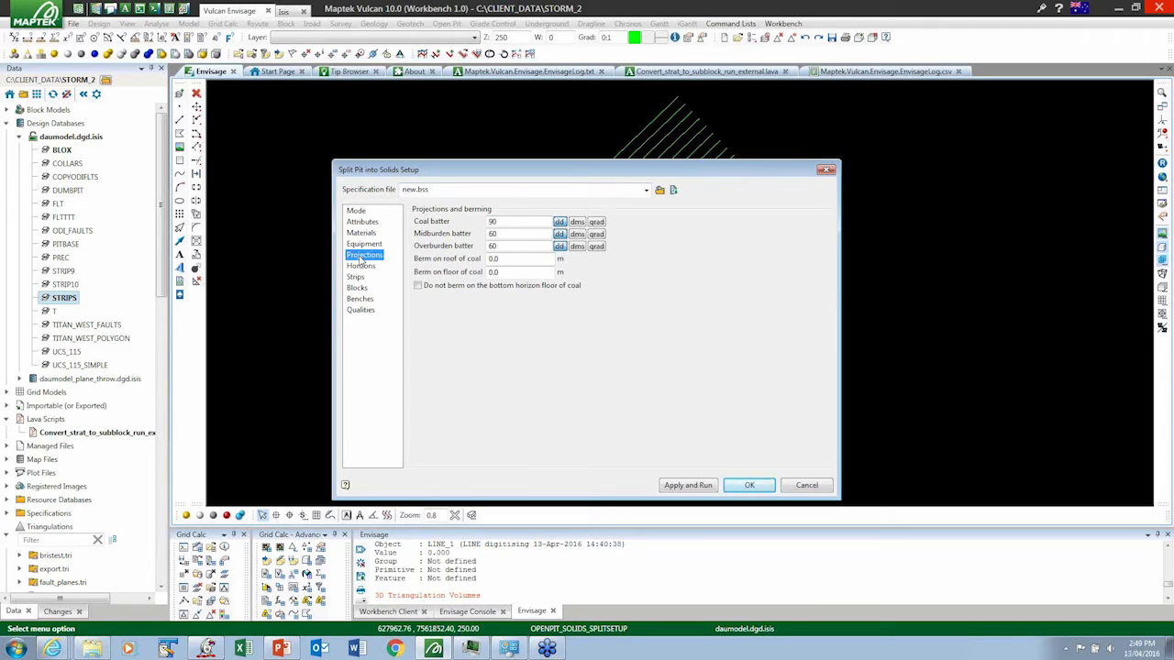
{"action": "left_click", "coordinate": [362, 266]}
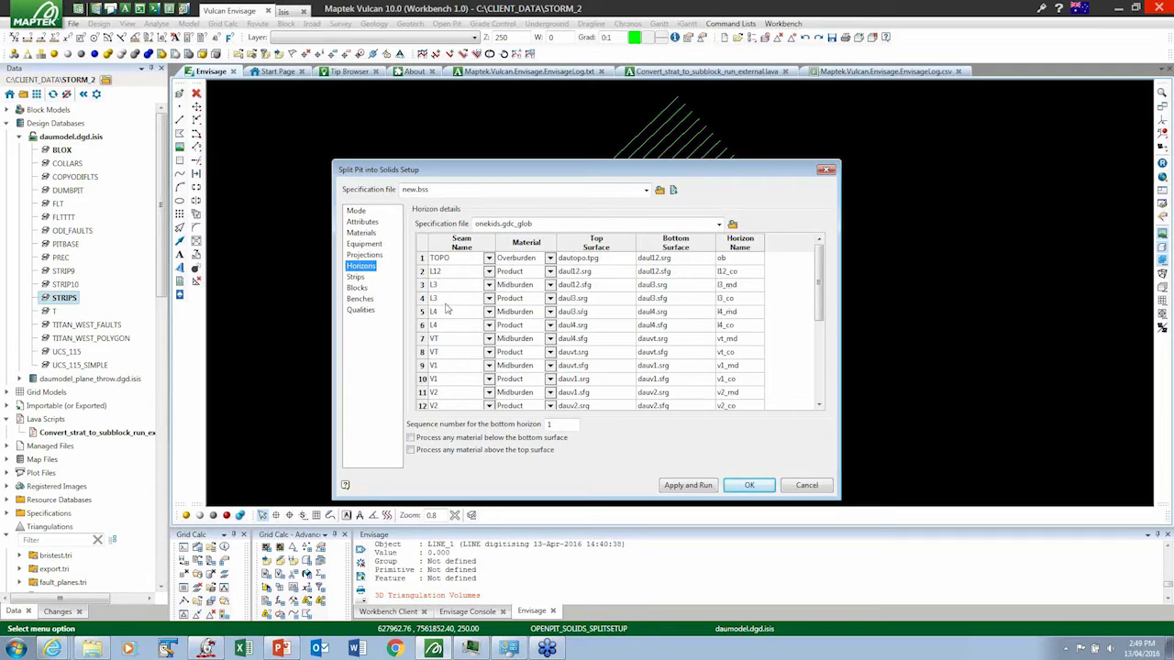
{"action": "left_click", "coordinate": [356, 277]}
{"action": "left_click", "coordinate": [357, 288]}
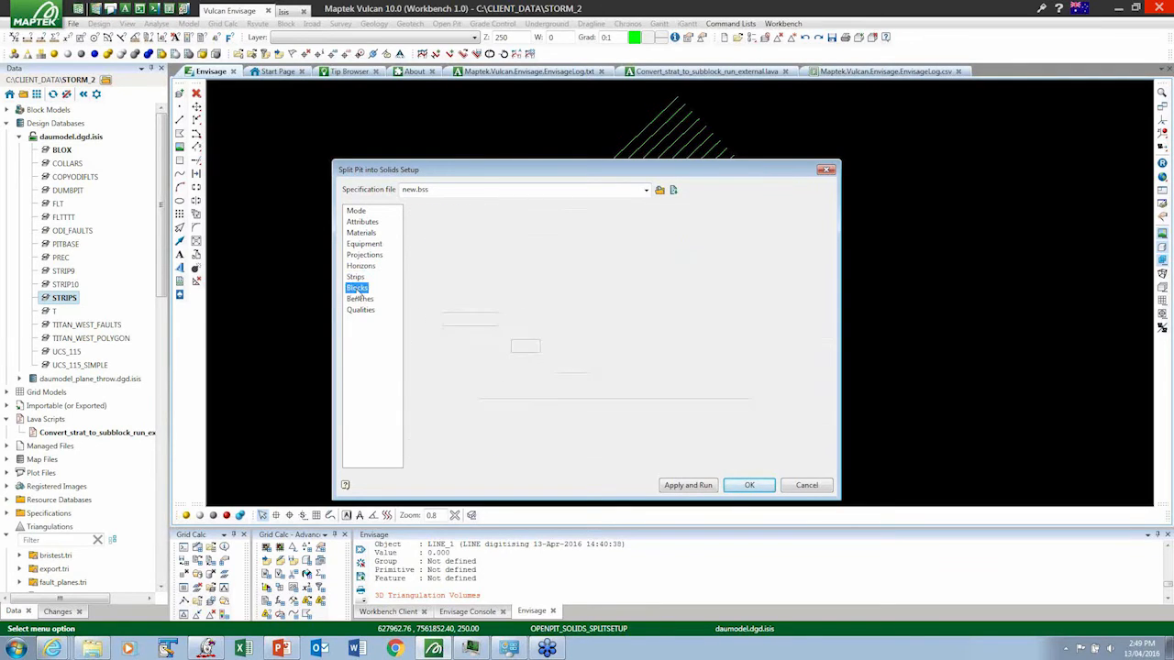
{"action": "left_click", "coordinate": [359, 300]}
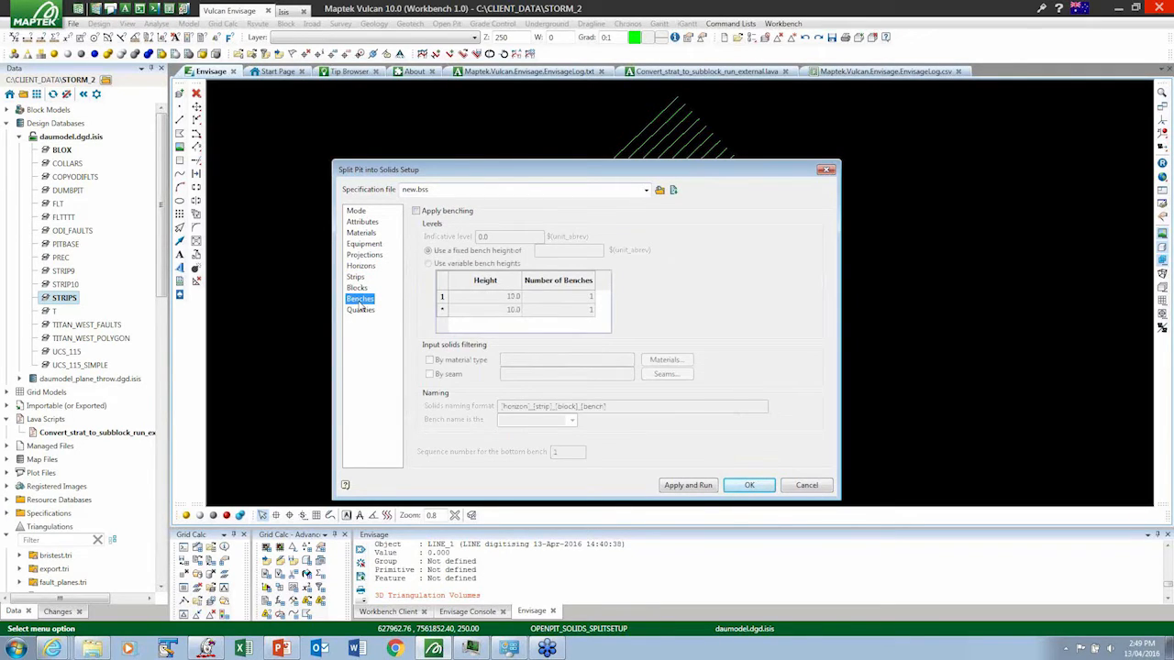
{"action": "left_click", "coordinate": [359, 310]}
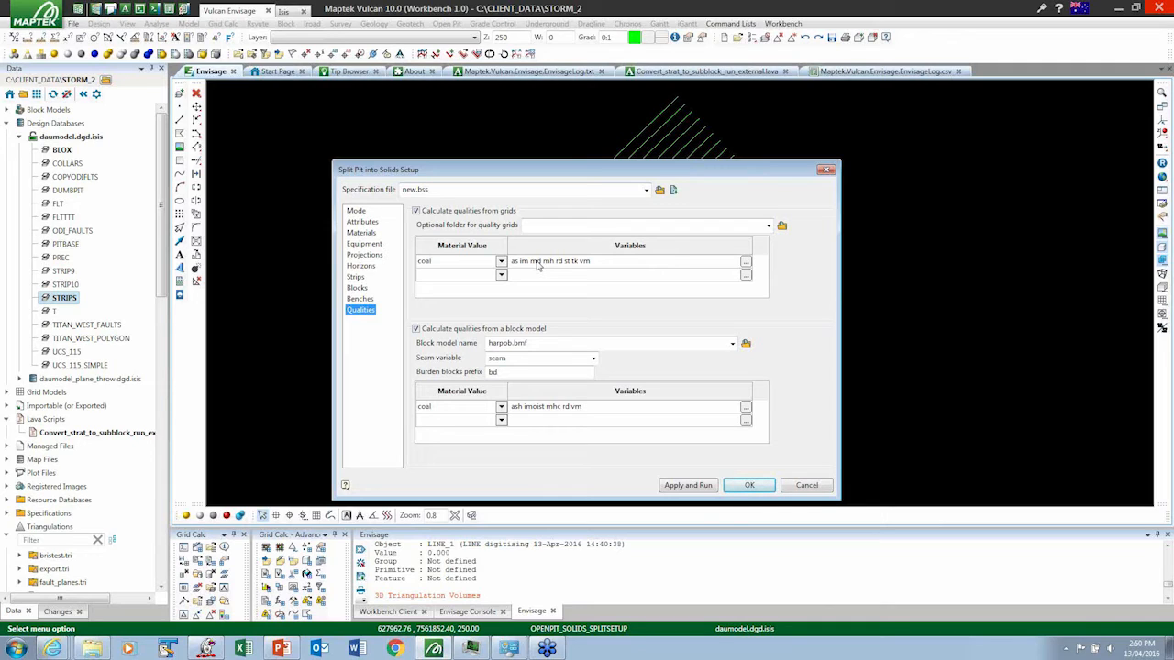
- Apply the setup and run Split Pit into Solids with a .tri parent results folder and the yellow pit solid picked on screen
{"action": "left_click", "coordinate": [687, 487]}
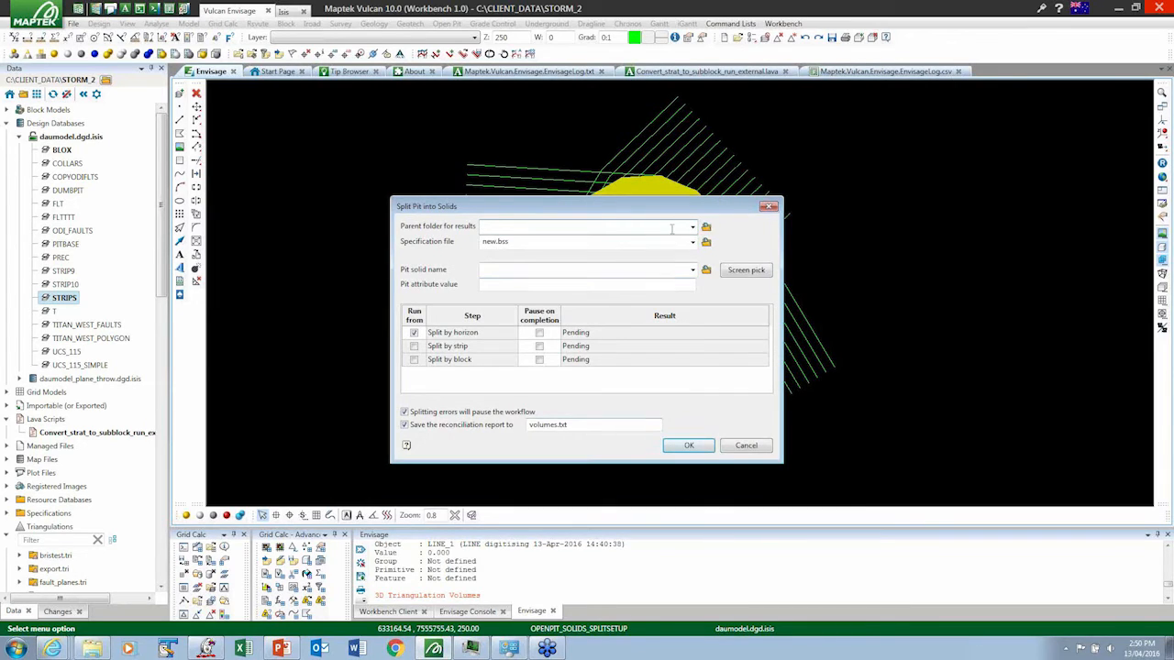
{"action": "type", "text": "wrbrun1.tri"}
{"action": "left_click", "coordinate": [758, 273]}
{"action": "left_click", "coordinate": [755, 272]}
{"action": "left_click", "coordinate": [689, 446]}
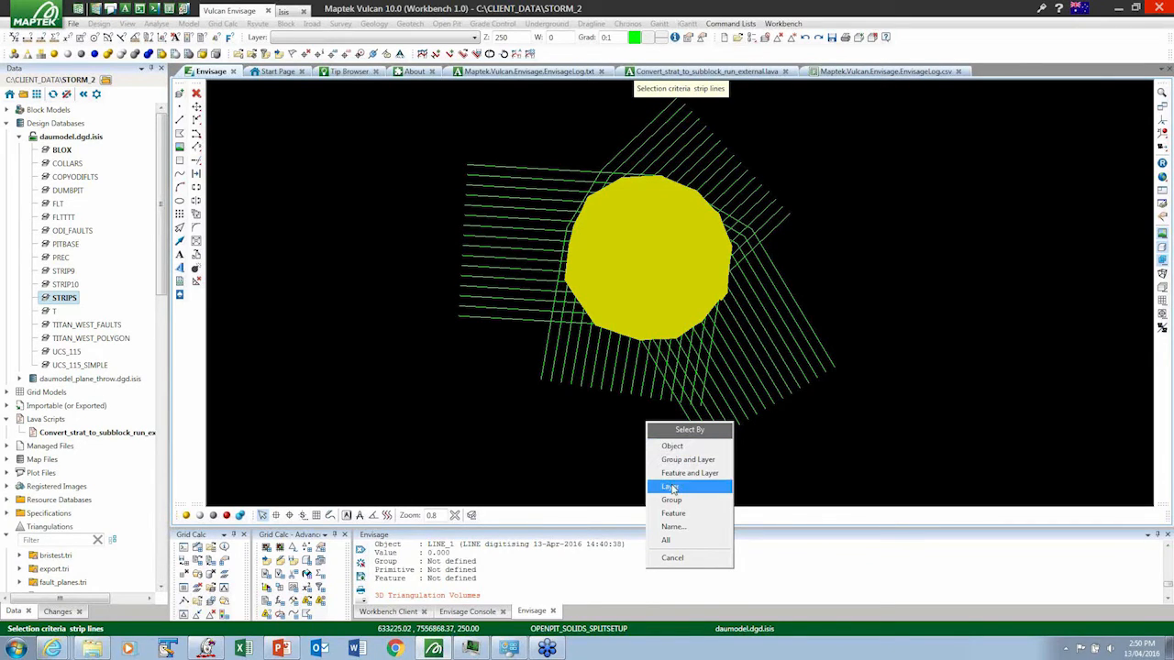
- Select the strip lines by the STRIPS layer, indicate the strip direction diagonally across the pit, and accept the strip selection
{"action": "left_click", "coordinate": [671, 485]}
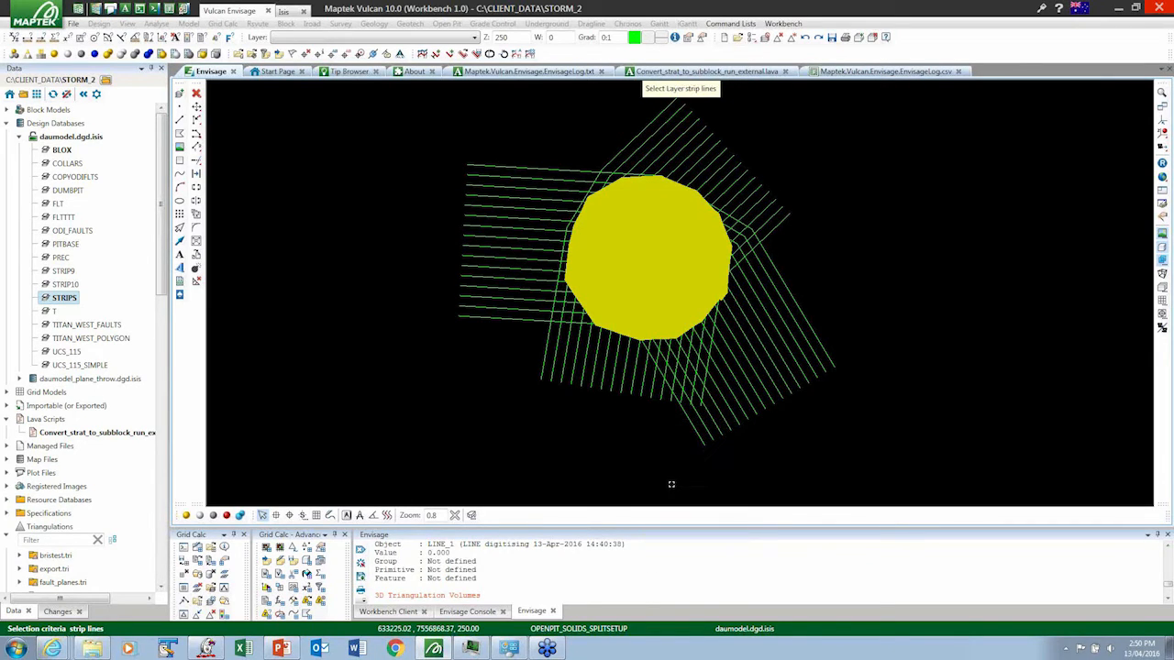
{"action": "right_click", "coordinate": [536, 322]}
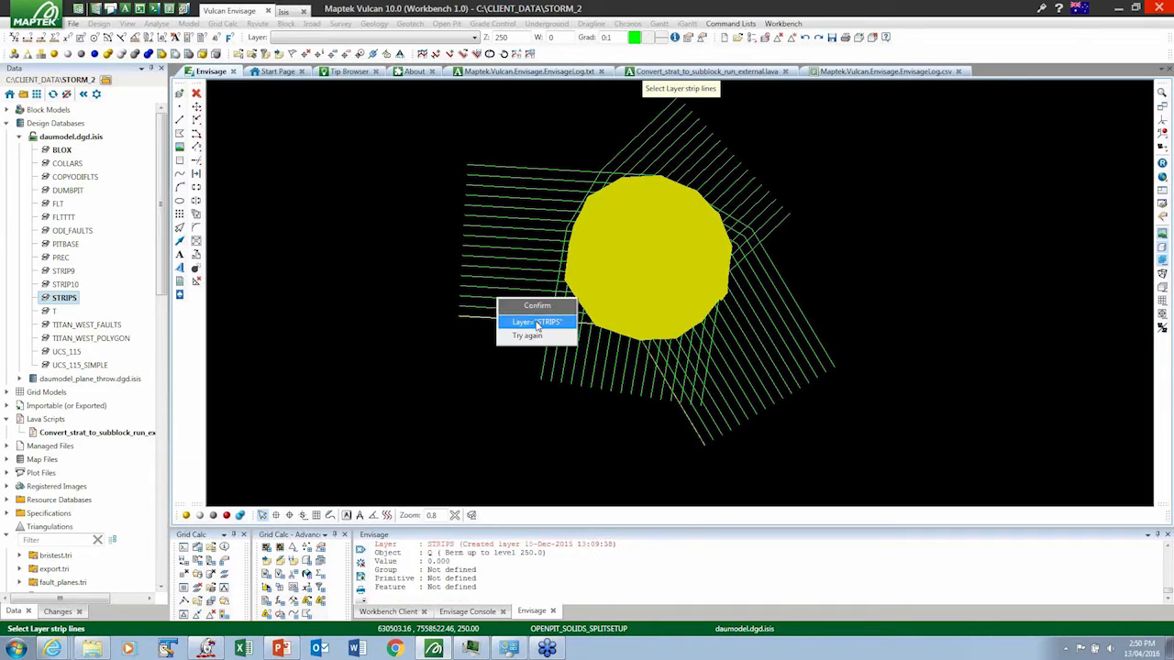
{"action": "left_click", "coordinate": [521, 349]}
{"action": "left_click", "coordinate": [589, 357]}
{"action": "left_click", "coordinate": [697, 163]}
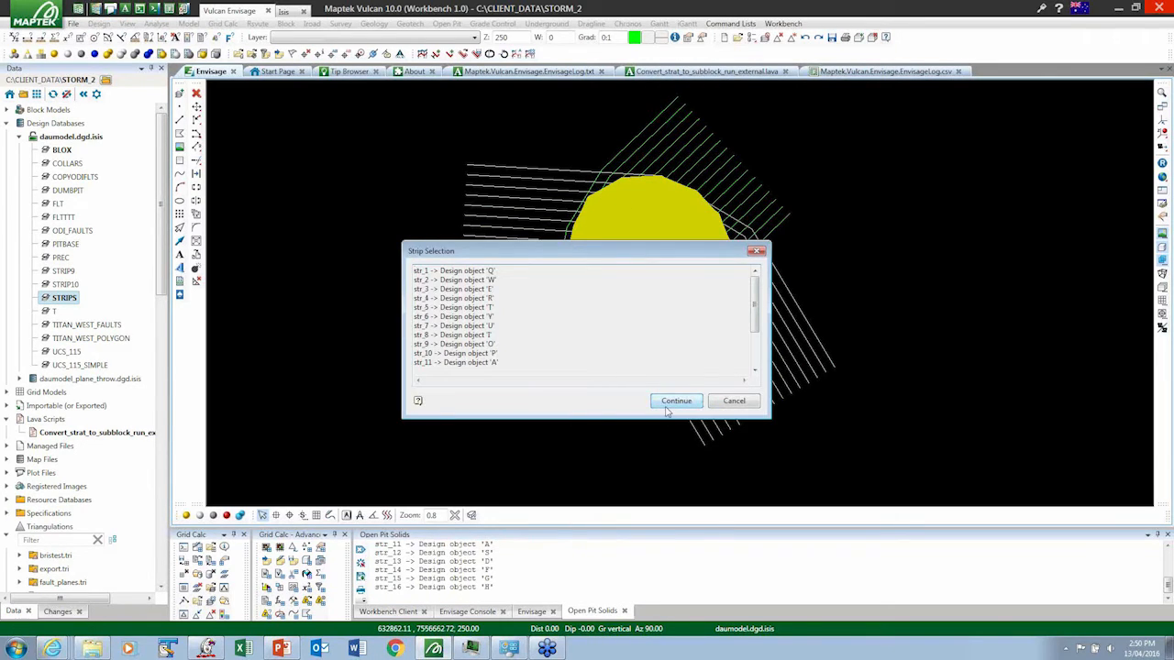
{"action": "left_click", "coordinate": [670, 402]}
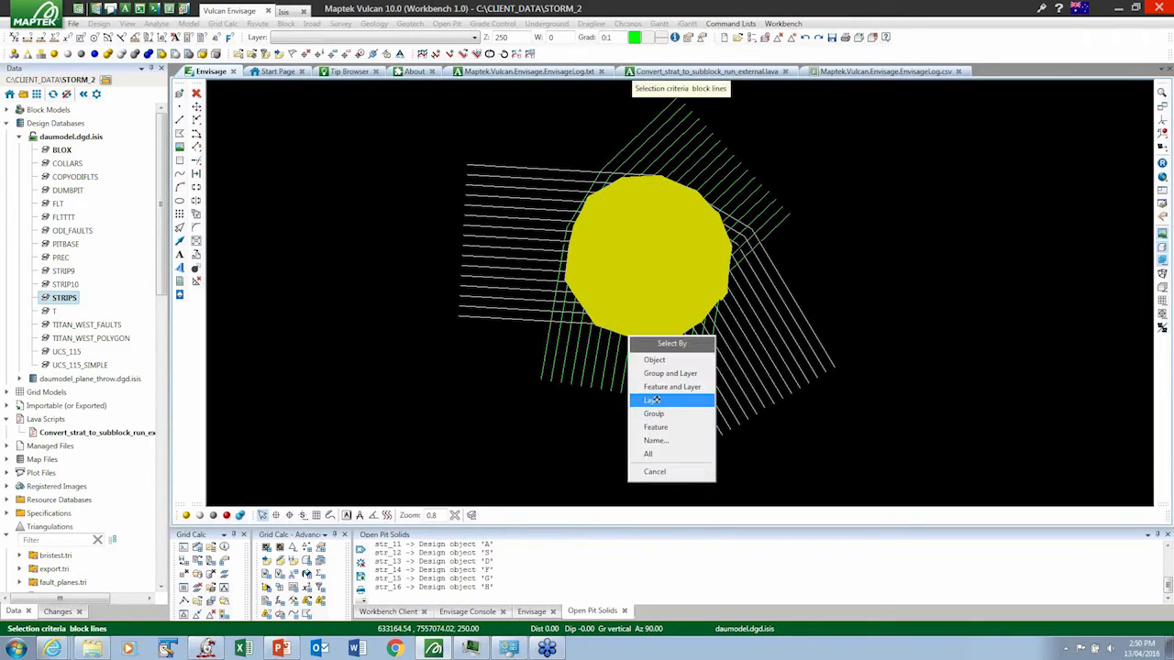
- Select the block lines by the BLOX layer, indicate the block direction across the pit towards its upper-left side, and accept the block selection
{"action": "left_click", "coordinate": [652, 402]}
{"action": "left_click", "coordinate": [775, 232]}
{"action": "left_click", "coordinate": [775, 232]}
{"action": "left_click", "coordinate": [776, 230]}
{"action": "left_click", "coordinate": [750, 303]}
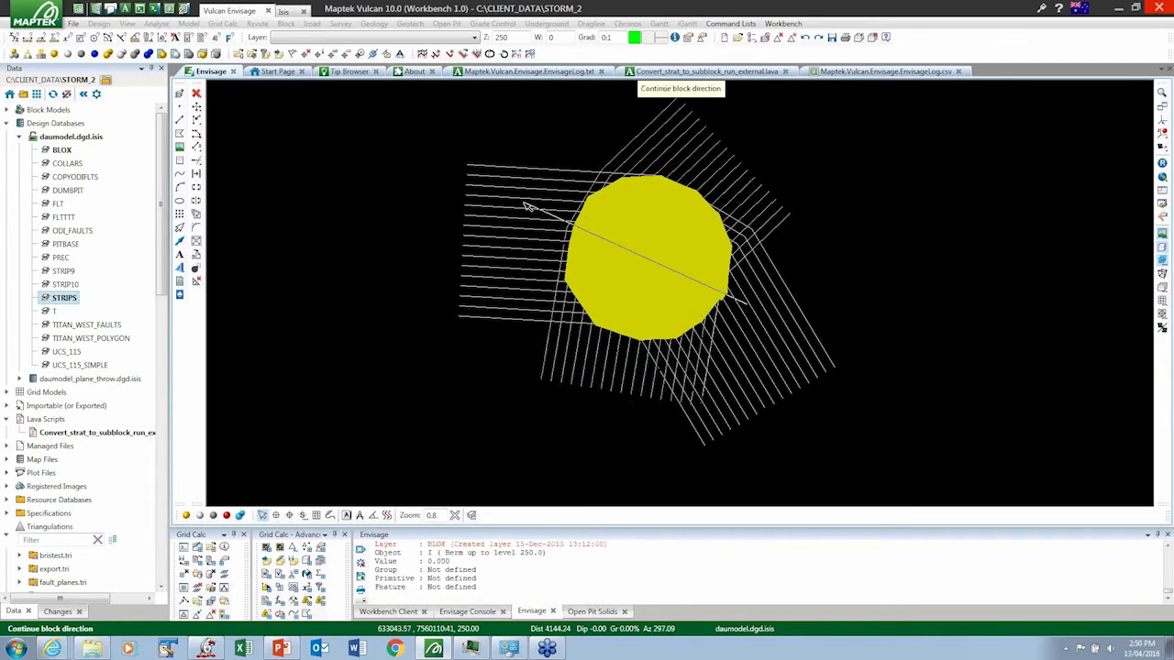
{"action": "left_click", "coordinate": [514, 193]}
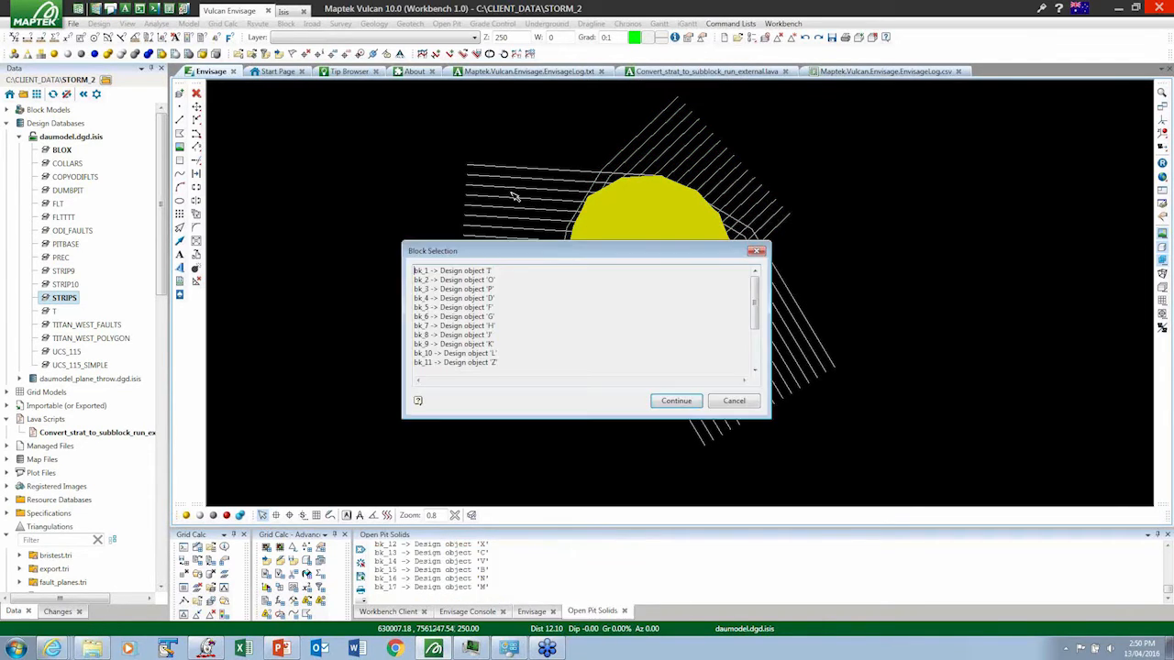
{"action": "left_click", "coordinate": [677, 402]}
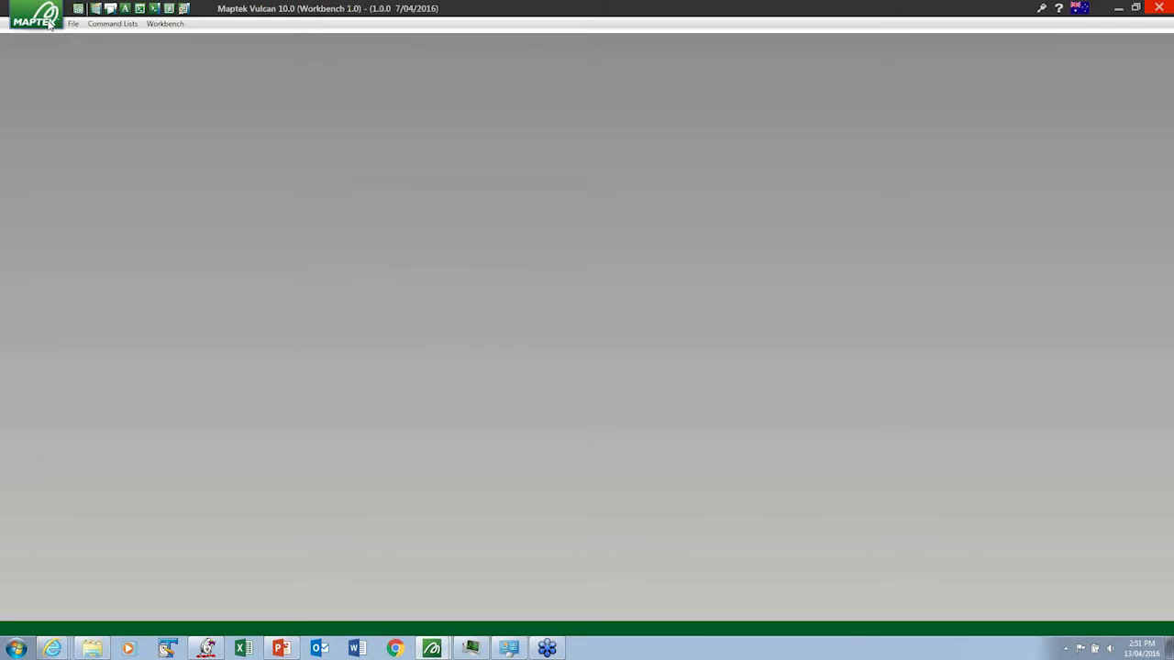
- Show the Workbench Start Page and open the recent folder C:\DEMO_DATA\AAAA_WEB_THROWFAULTS as the working project
{"action": "left_click", "coordinate": [48, 22]}
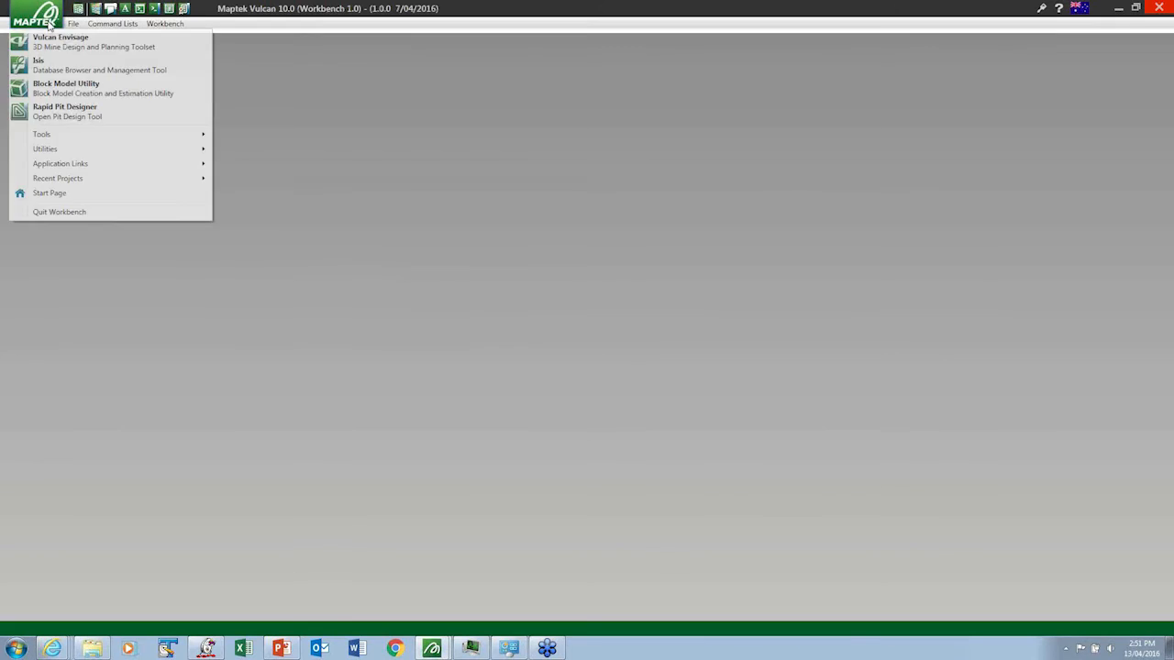
{"action": "left_click", "coordinate": [50, 192]}
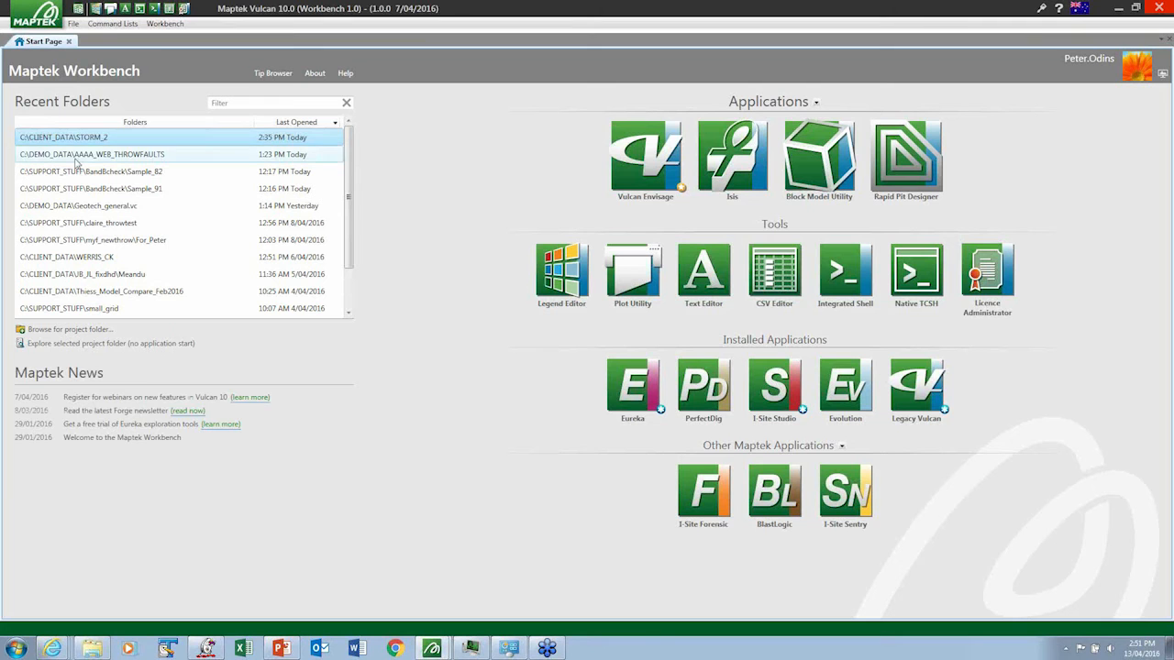
{"action": "left_click", "coordinate": [75, 158]}
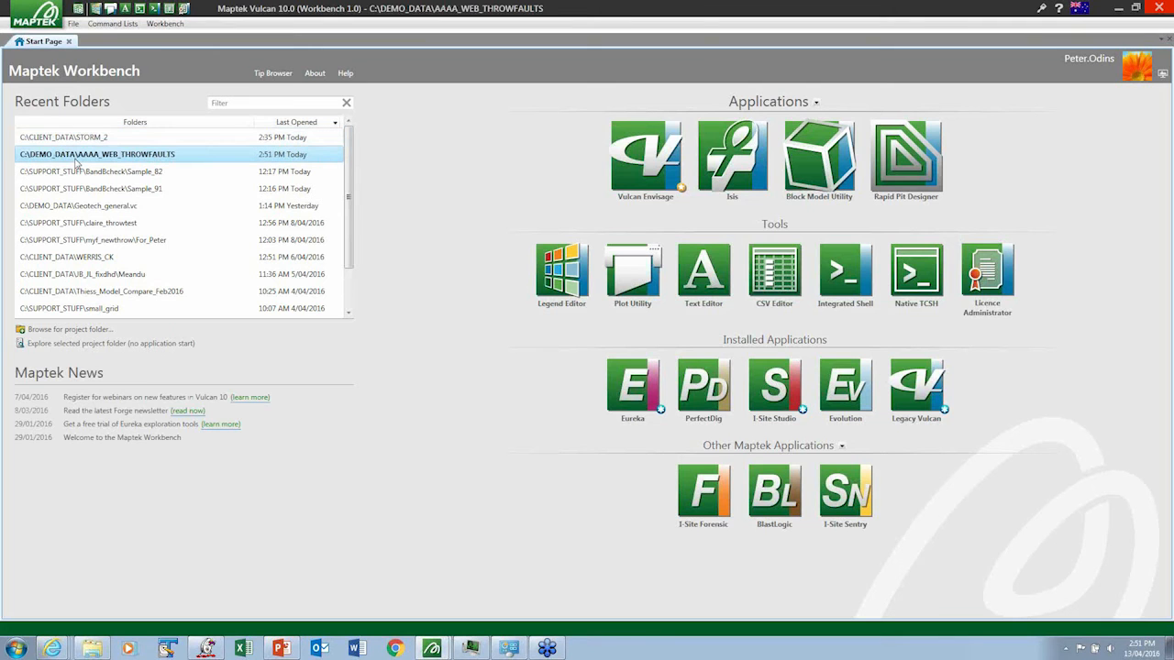
{"action": "double_click", "coordinate": [77, 161]}
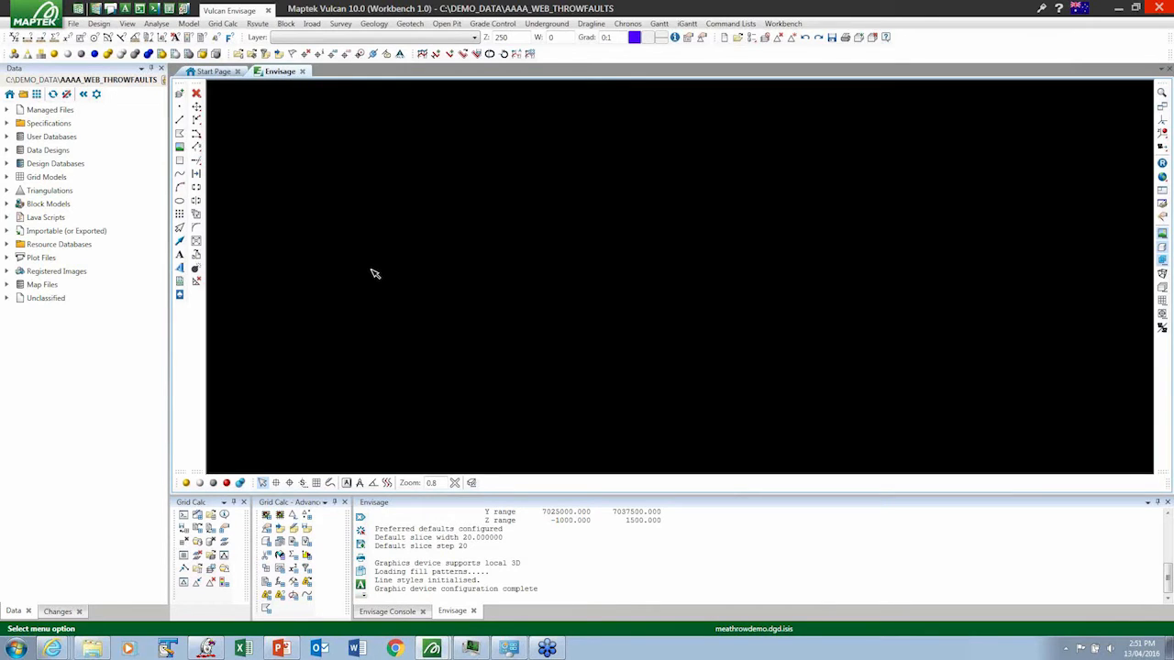
- Load the ODI_FLTS2 layer from the meathrowdemo.dgd.isis design database into the Envisage view
{"action": "left_click", "coordinate": [7, 163]}
{"action": "left_click", "coordinate": [20, 177]}
{"action": "left_click", "coordinate": [62, 191]}
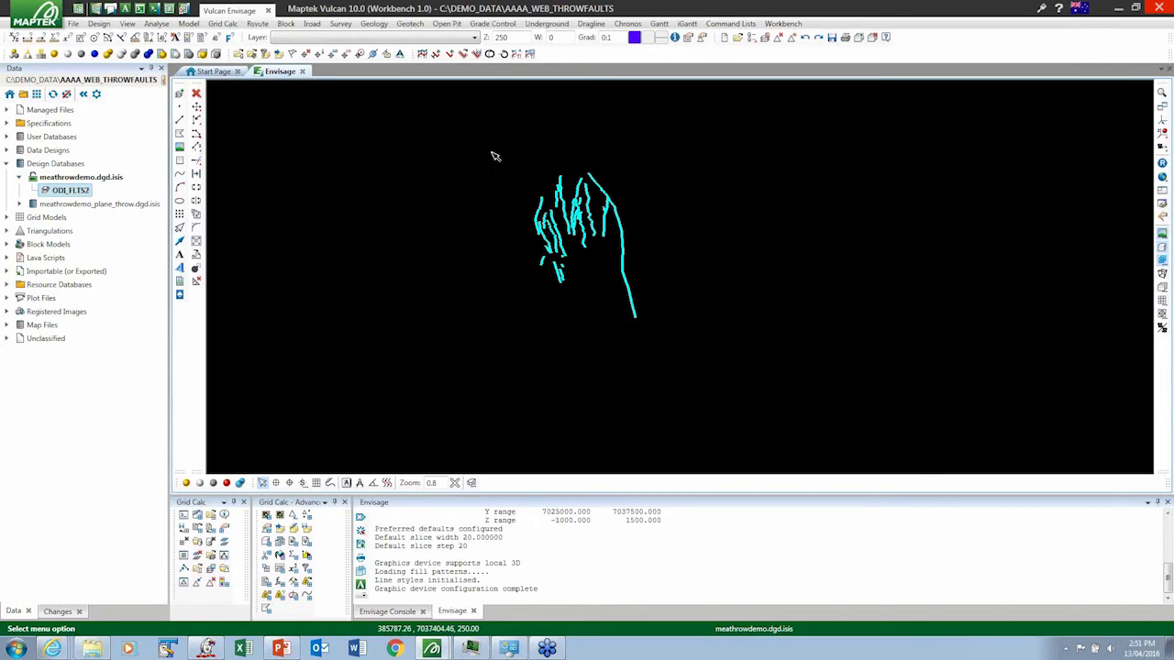
- Select all the fault strings in the design and label their points with the W value
{"action": "left_click_drag", "start_coordinate": [466, 139], "coordinate": [720, 380]}
{"action": "right_click", "coordinate": [614, 205]}
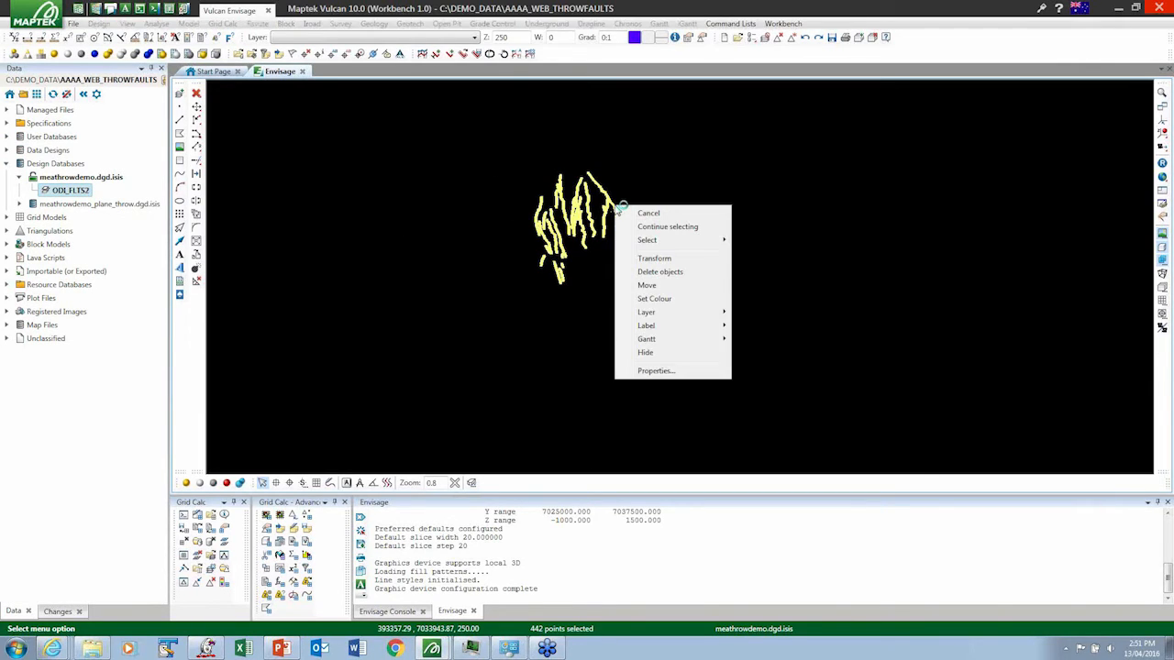
{"action": "mouse_move", "coordinate": [653, 326]}
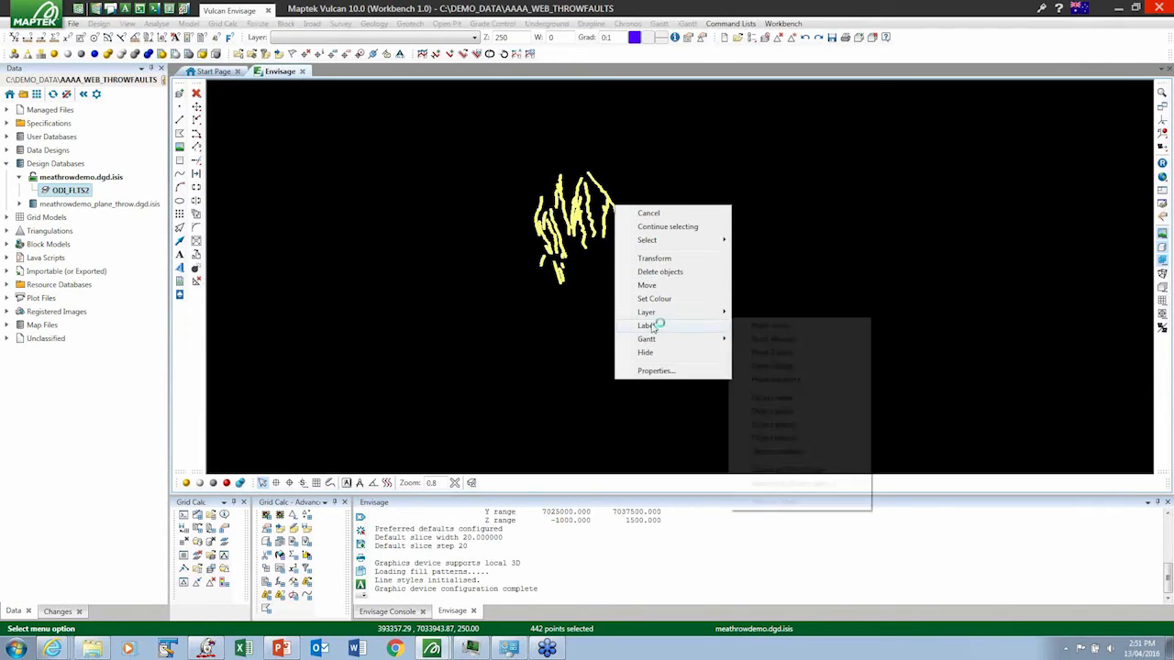
{"action": "left_click", "coordinate": [758, 339]}
{"action": "scroll", "coordinate": [629, 235], "scroll_direction": "up", "scroll_amount": 5}
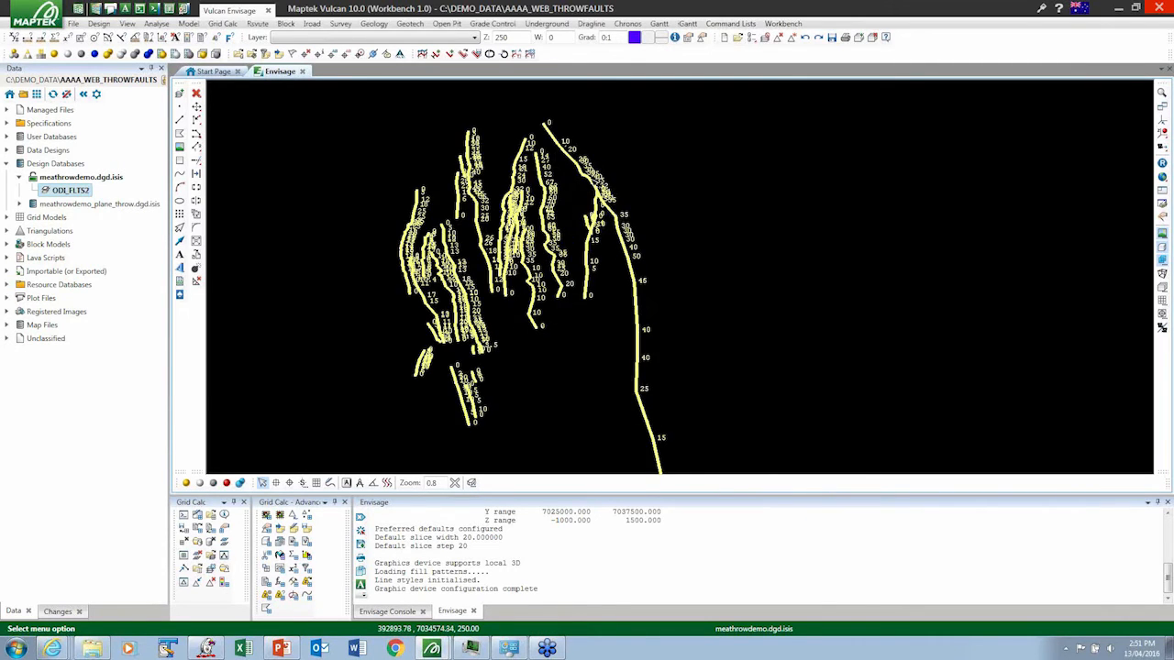
- Relabel the selected fault strings with their point names, inspect the labels along the faults, and clear the selection
{"action": "right_click", "coordinate": [586, 175]}
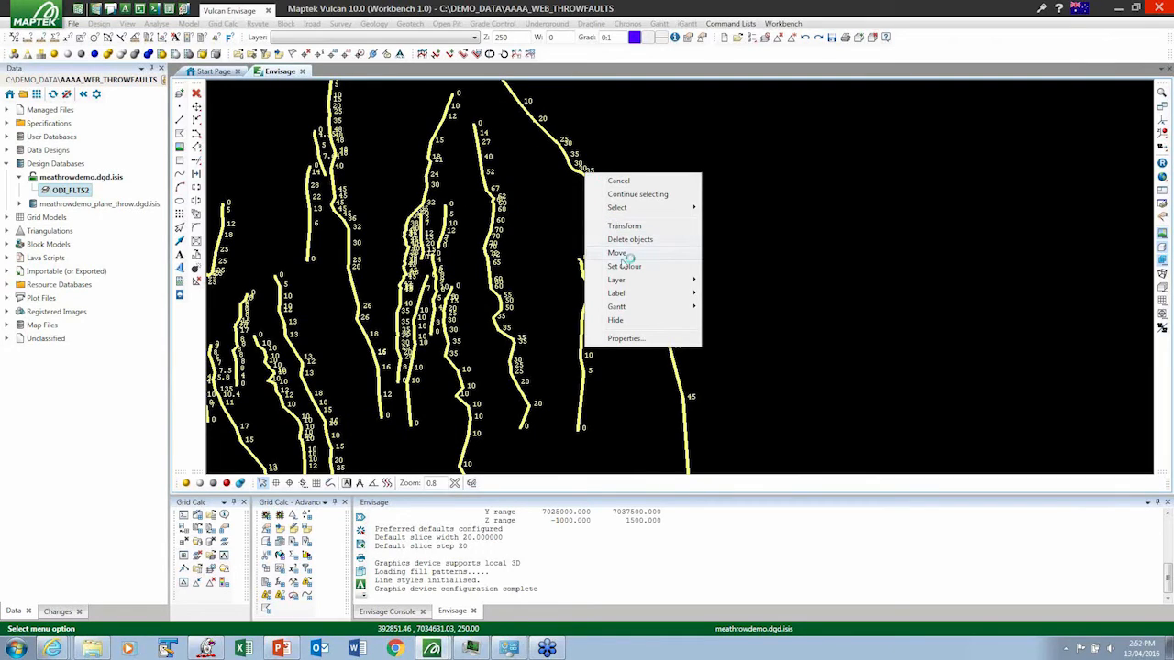
{"action": "mouse_move", "coordinate": [628, 295]}
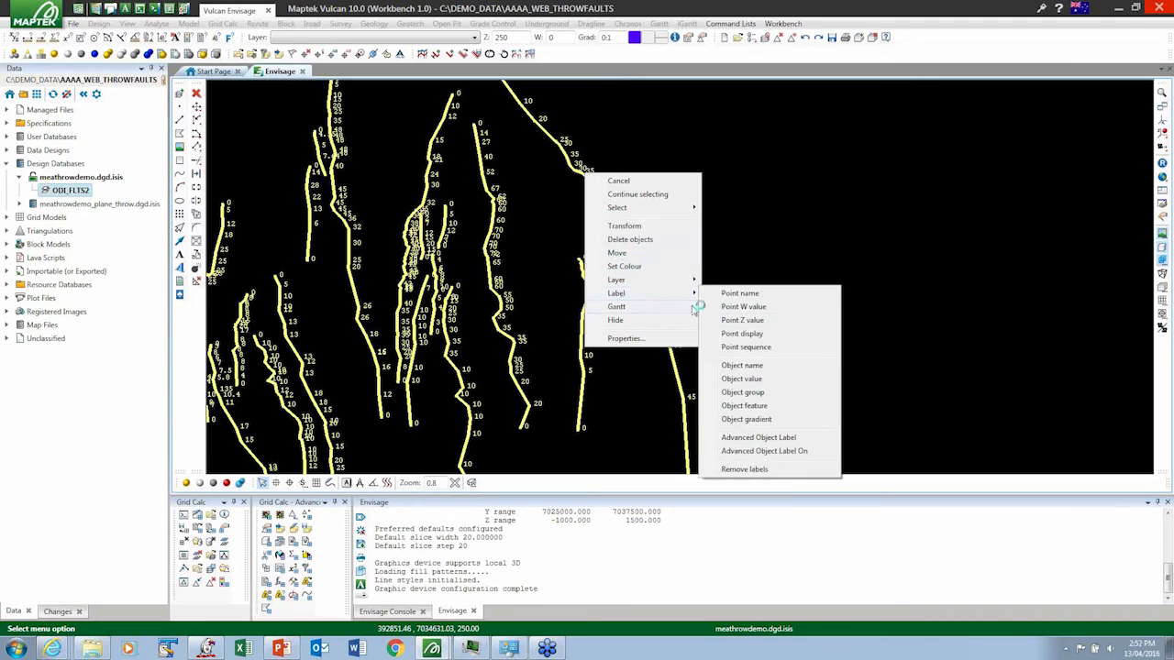
{"action": "left_click", "coordinate": [741, 307]}
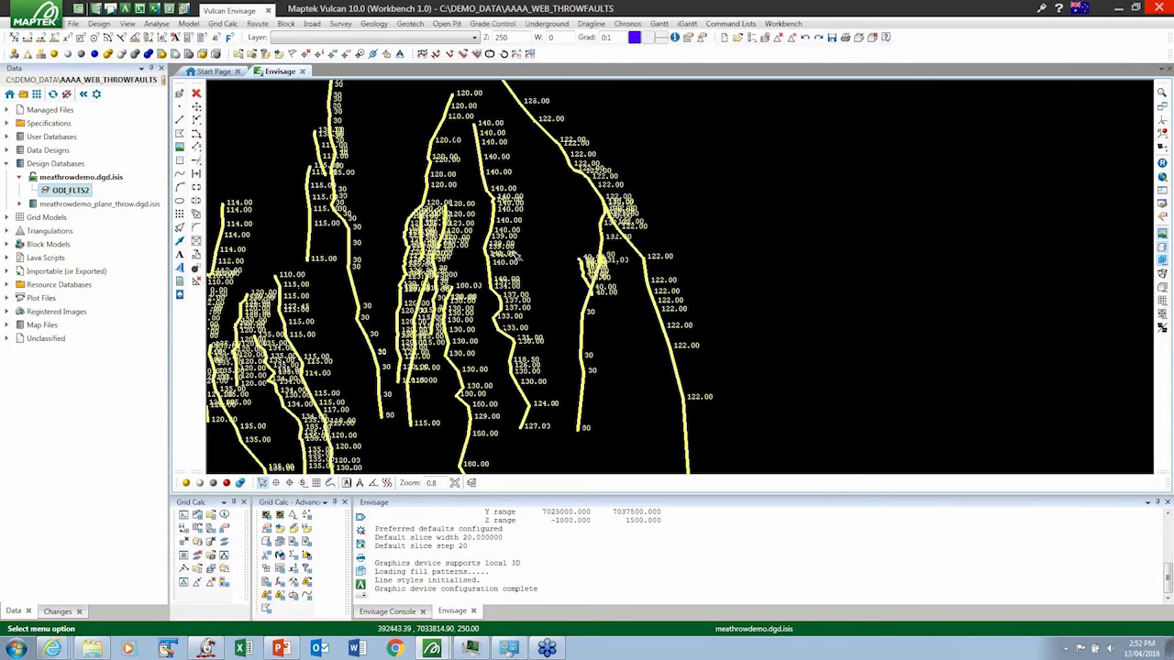
{"action": "scroll", "coordinate": [596, 275], "scroll_direction": "up", "scroll_amount": 5}
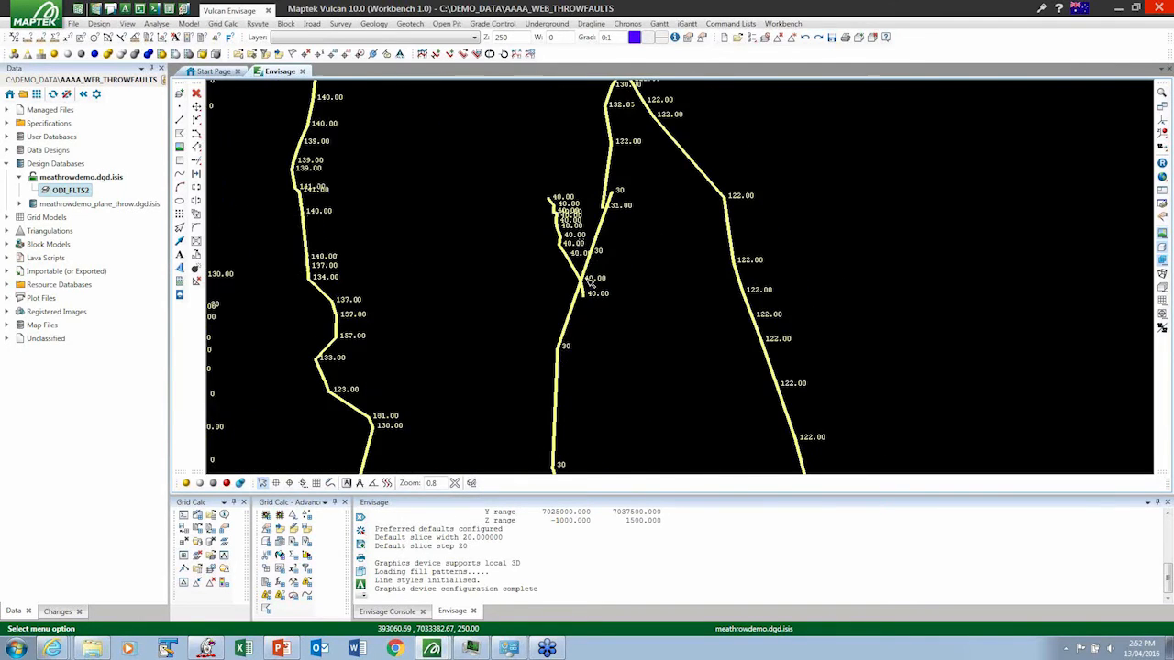
{"action": "scroll", "coordinate": [583, 278], "scroll_direction": "down", "scroll_amount": 5}
{"action": "scroll", "coordinate": [589, 280], "scroll_direction": "up", "scroll_amount": 3}
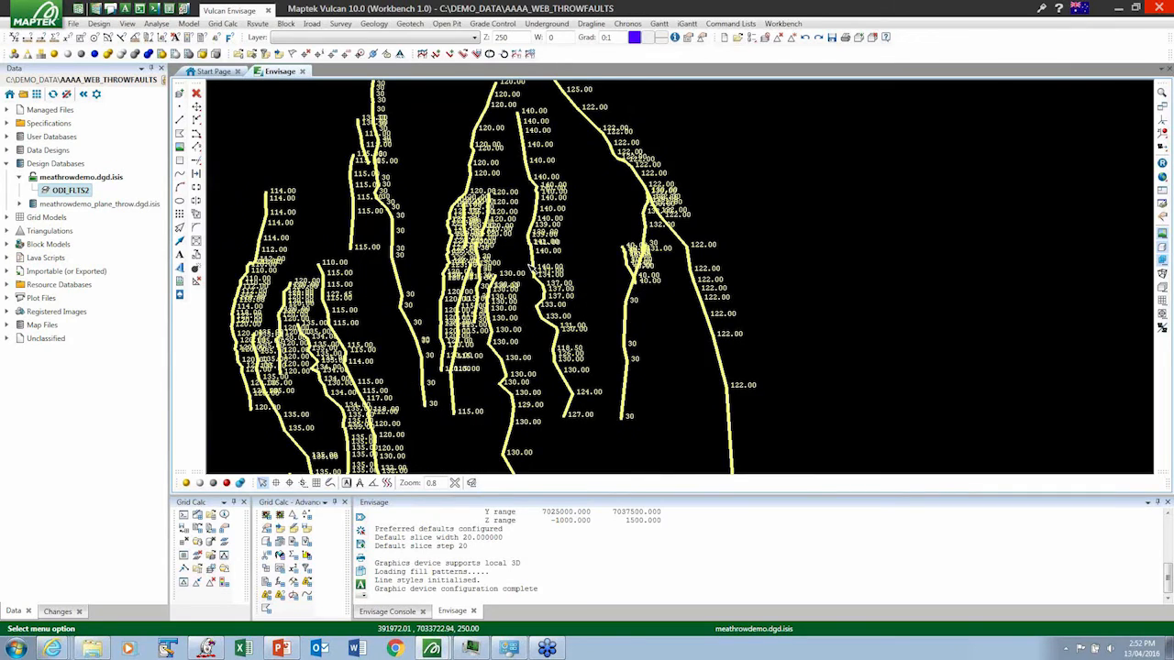
{"action": "scroll", "coordinate": [532, 268], "scroll_direction": "down", "scroll_amount": 4}
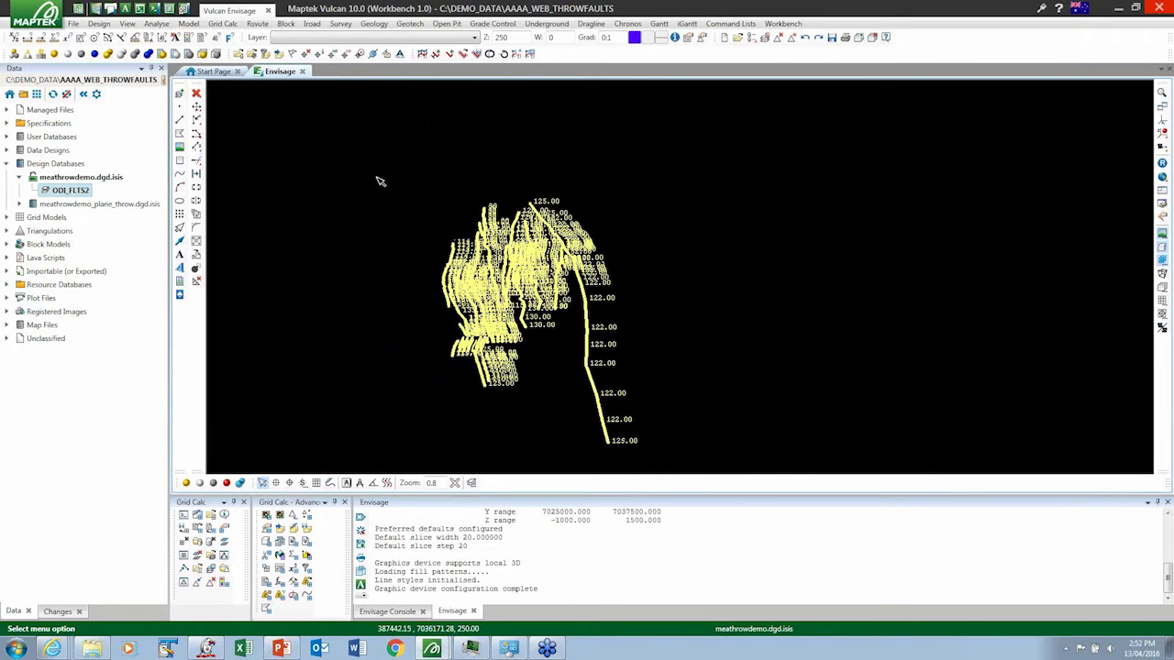
{"action": "left_click", "coordinate": [284, 127]}
- Start Model Stratigraphy from Integrated Stratigraphic Modelling and load the existing specification run060215.sme_spec
{"action": "left_click", "coordinate": [223, 24]}
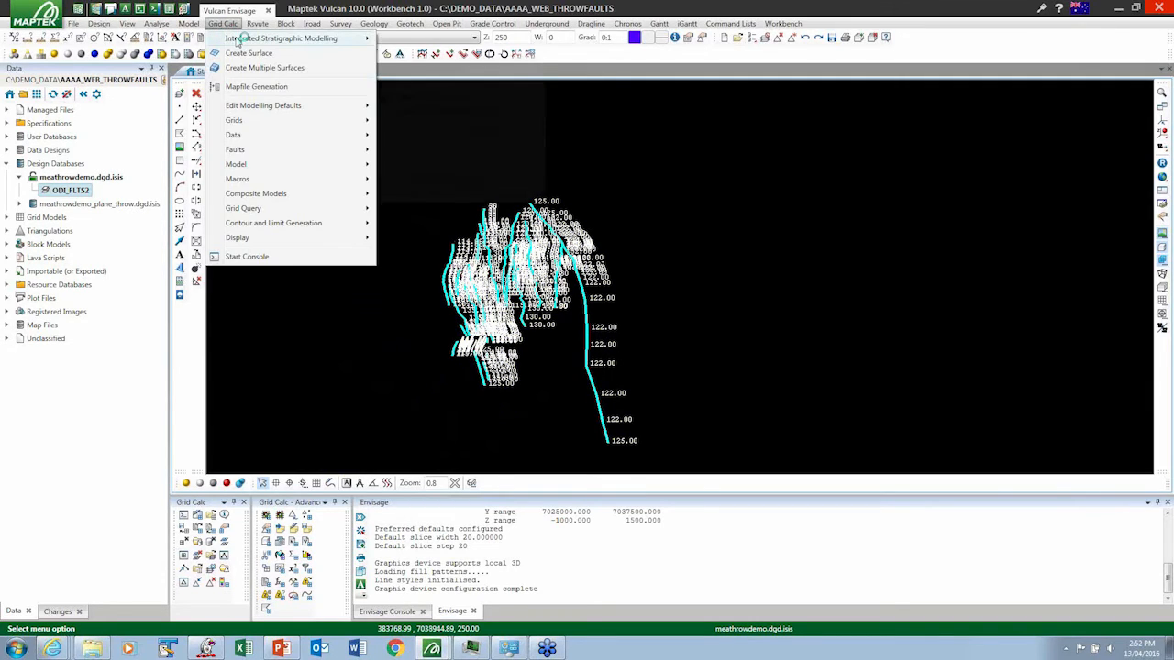
{"action": "mouse_move", "coordinate": [312, 38]}
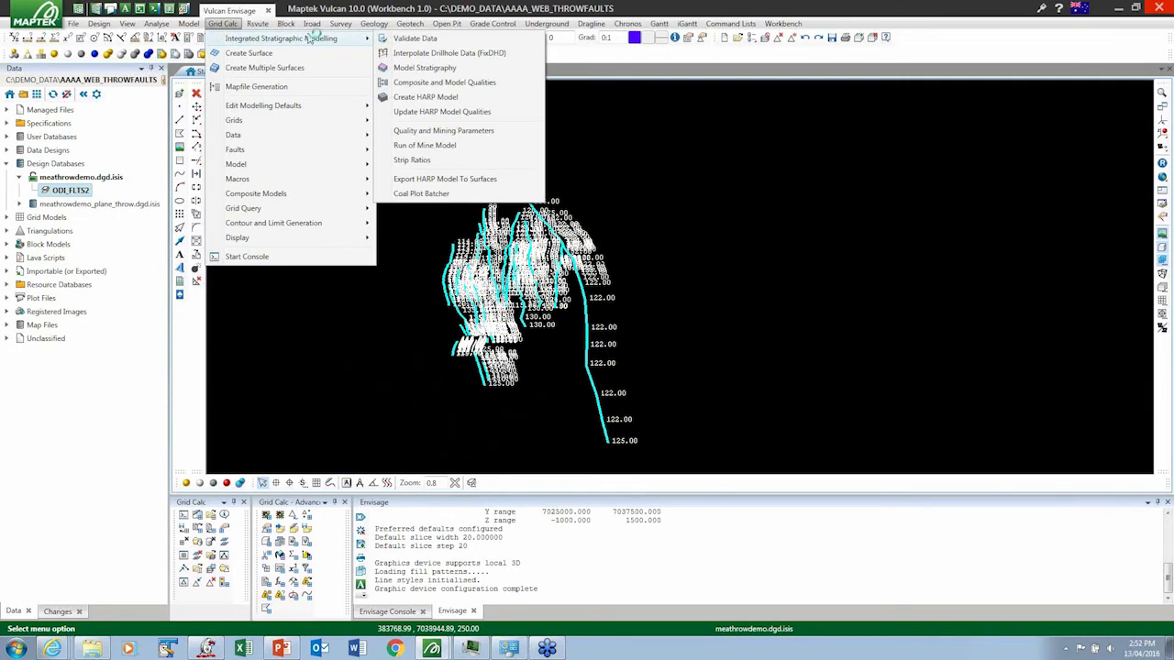
{"action": "left_click", "coordinate": [409, 82]}
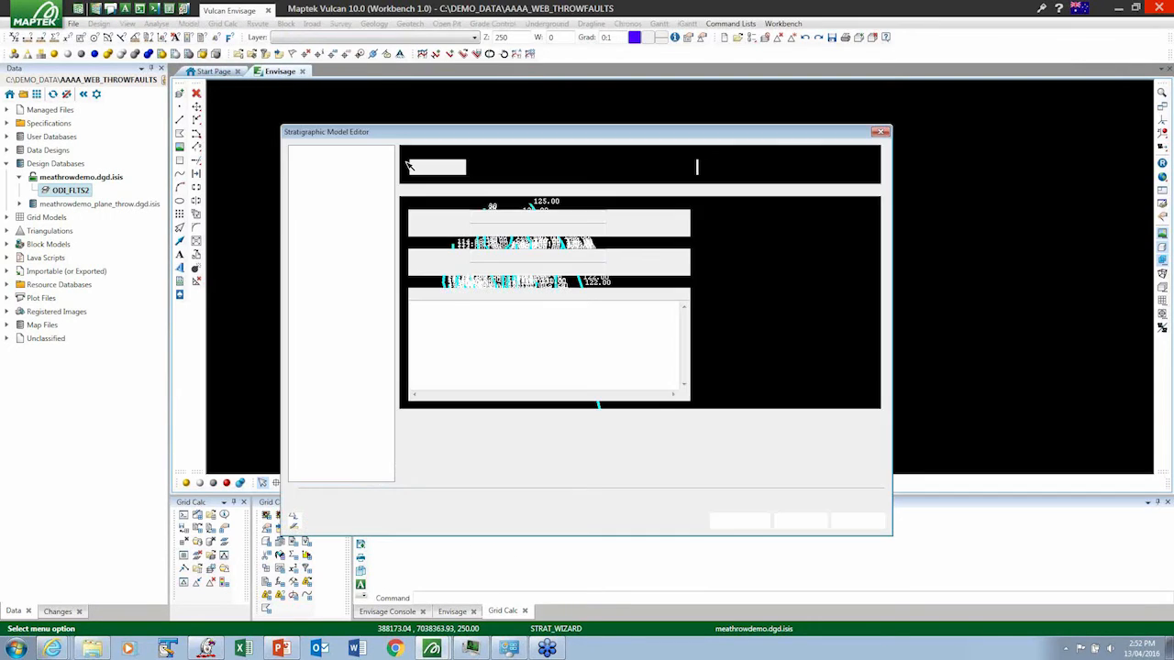
{"action": "left_click", "coordinate": [690, 167]}
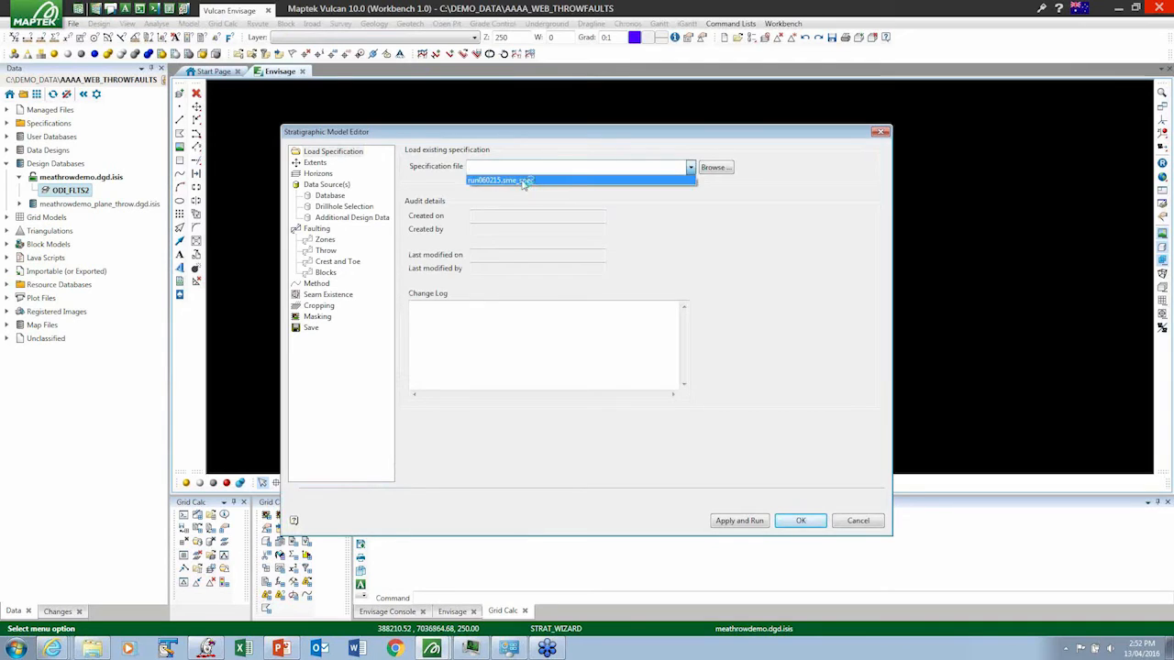
{"action": "left_click", "coordinate": [530, 181]}
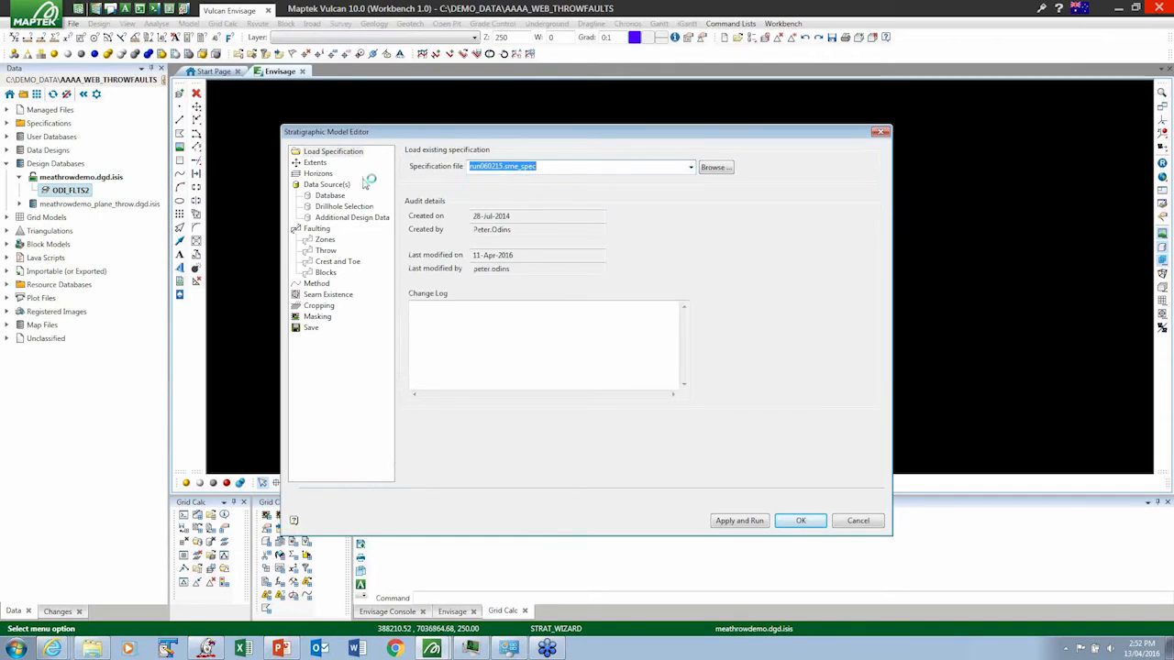
- Review the fault throw settings and the available start seams for the ODI_FLTS2 group
{"action": "left_click", "coordinate": [326, 251]}
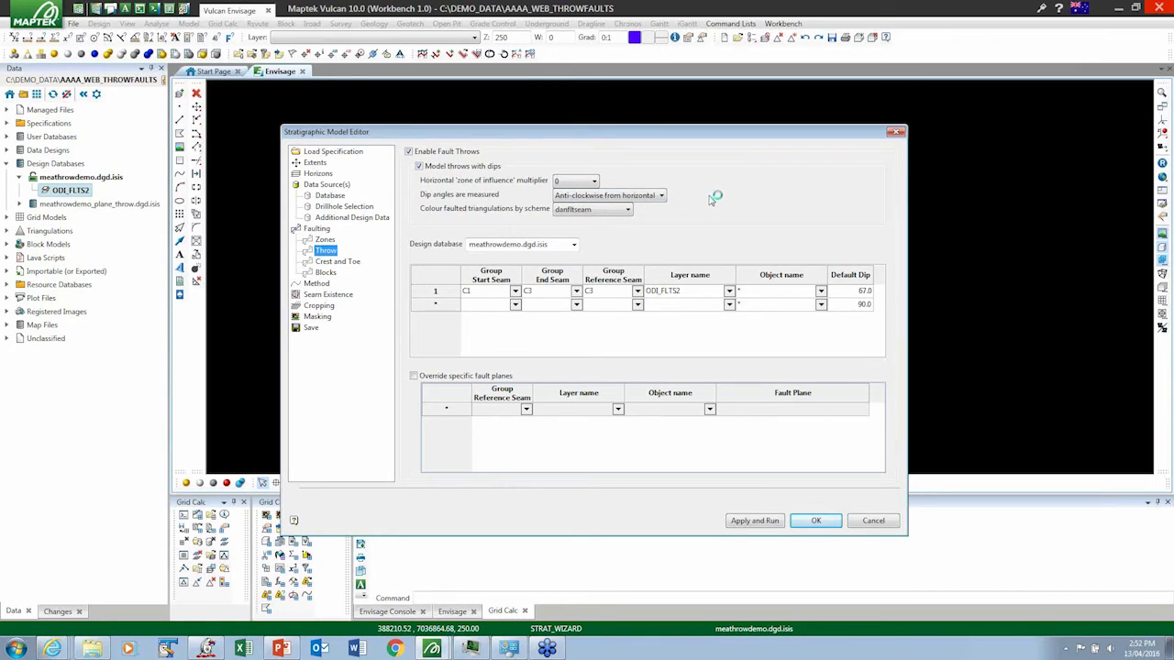
{"action": "left_click", "coordinate": [514, 292]}
{"action": "left_click", "coordinate": [515, 292]}
- Set the triangulation output folder of the stratigraphic model to webrun1 and run the specification
{"action": "left_click", "coordinate": [311, 328]}
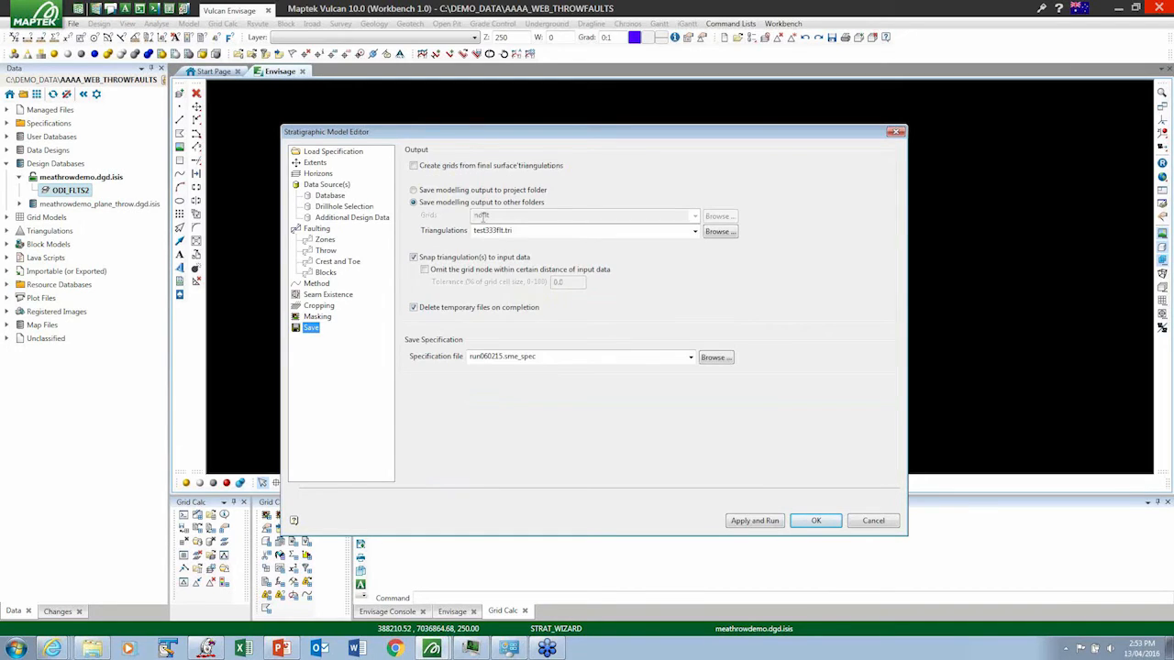
{"action": "double_click", "coordinate": [523, 231]}
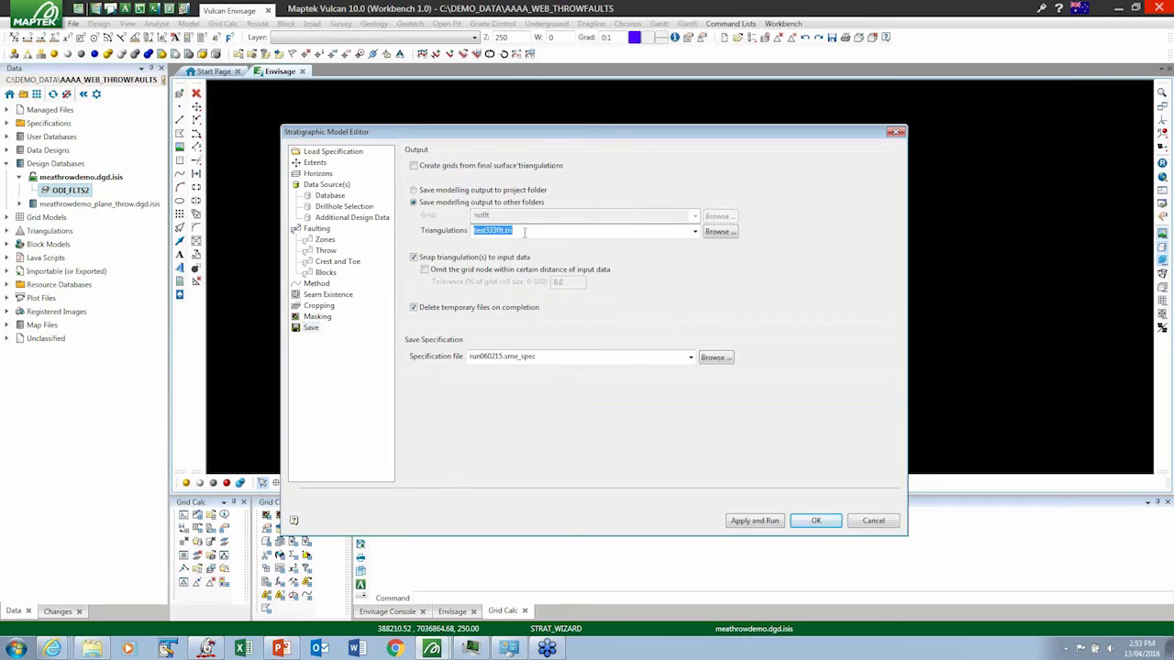
{"action": "type", "text": "webrun1"}
{"action": "left_click", "coordinate": [742, 520]}
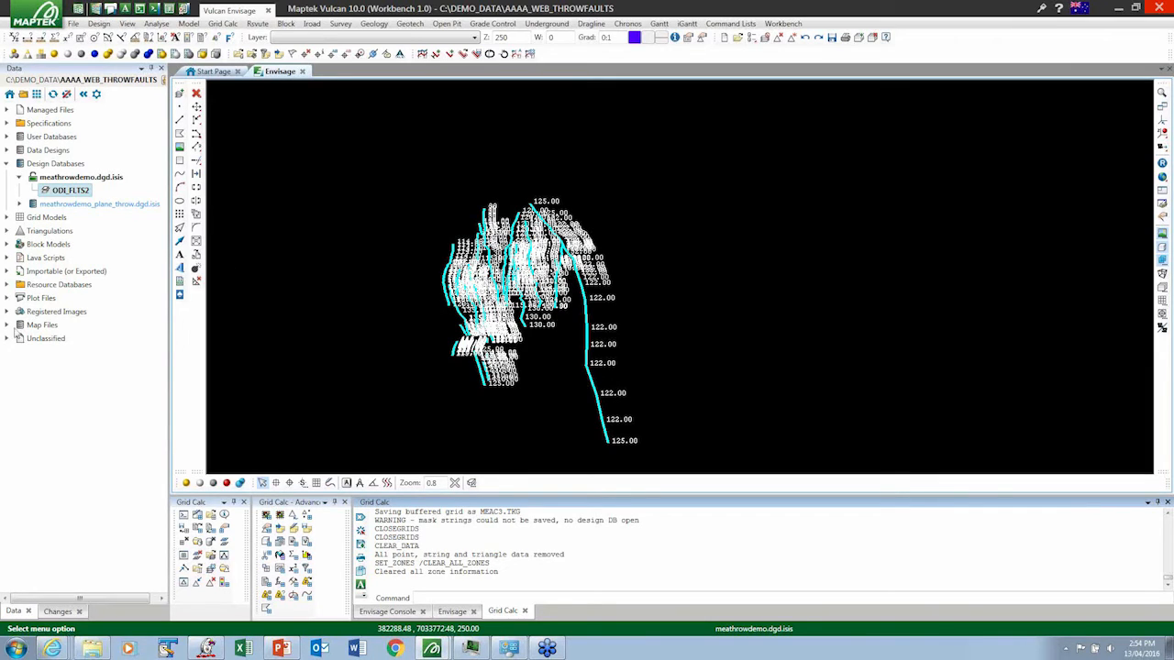
- Load the fault_planes.tri folder from the webrun1.tri triangulations into Envisage and view the fault planes in 3D
{"action": "left_click", "coordinate": [7, 231]}
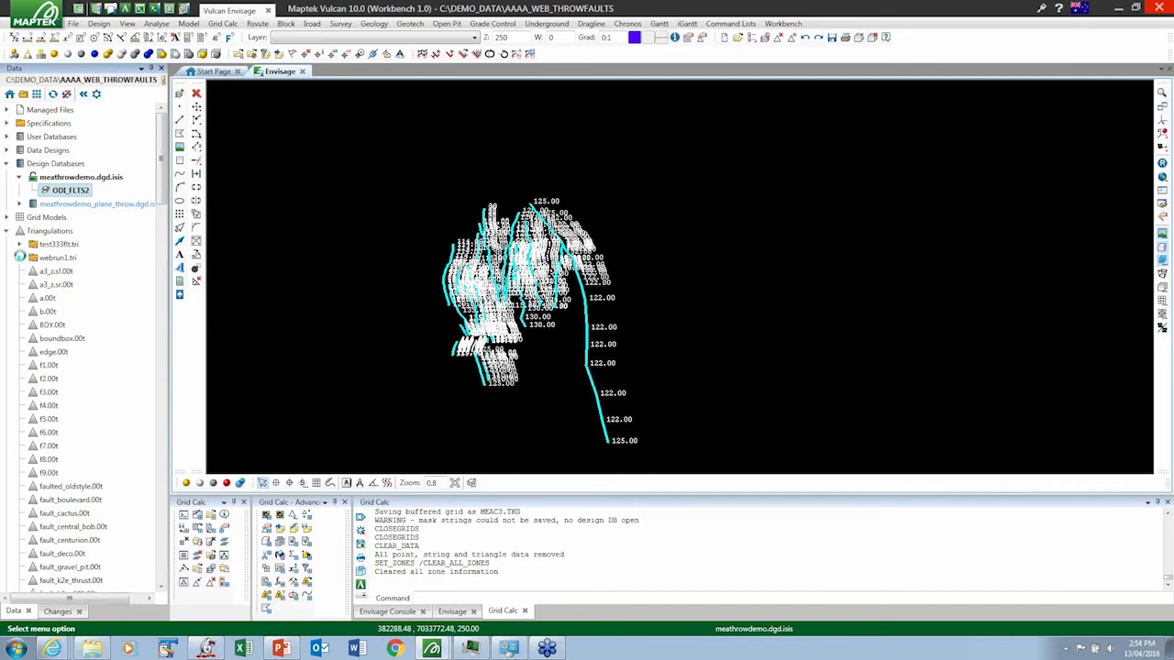
{"action": "left_click", "coordinate": [21, 259]}
{"action": "left_click", "coordinate": [68, 272]}
{"action": "right_click", "coordinate": [67, 275]}
{"action": "left_click", "coordinate": [98, 285]}
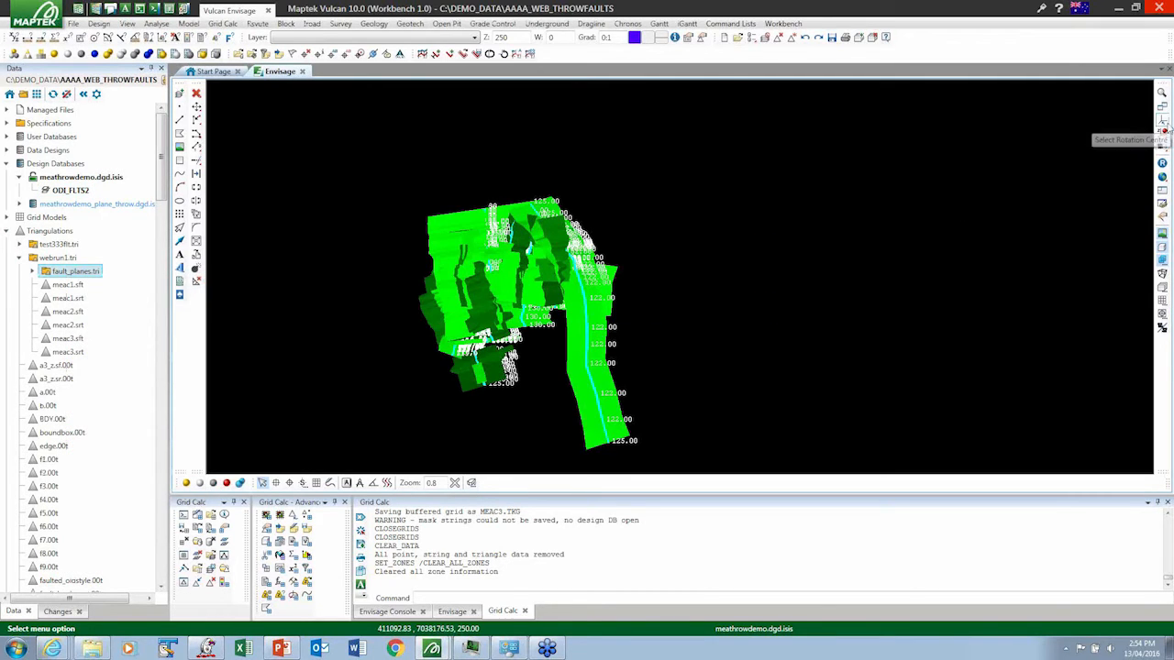
{"action": "left_click", "coordinate": [1163, 122]}
{"action": "mouse_move", "coordinate": [486, 339]}
{"action": "left_mouse_down"}
{"action": "mouse_move", "coordinate": [480, 356]}
{"action": "mouse_move", "coordinate": [480, 323]}
{"action": "mouse_move", "coordinate": [512, 309]}
{"action": "mouse_move", "coordinate": [489, 287]}
{"action": "mouse_move", "coordinate": [511, 299]}
{"action": "mouse_move", "coordinate": [431, 320]}
{"action": "left_mouse_up"}
{"action": "scroll", "coordinate": [481, 322], "scroll_direction": "up", "scroll_amount": 5}
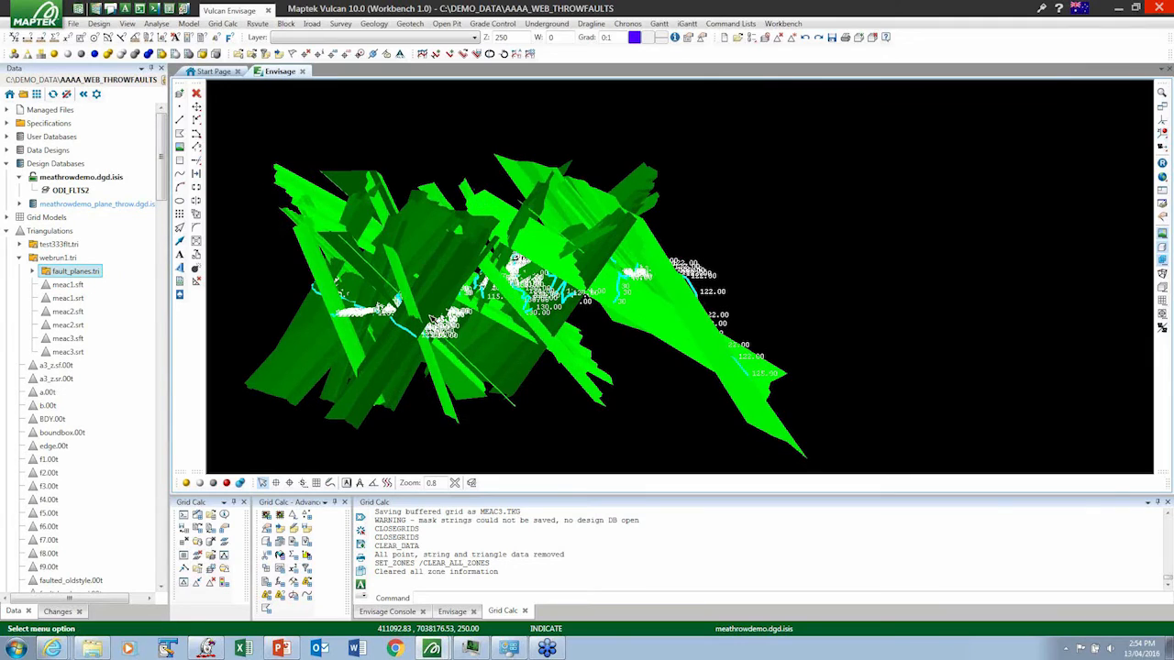
- Load all six seam roof and floor triangulations, meac1.sft to meac3.srt, from webrun1.tri into Envisage
{"action": "left_click", "coordinate": [67, 285]}
{"action": "left_click", "coordinate": [68, 354], "text": "shift"}
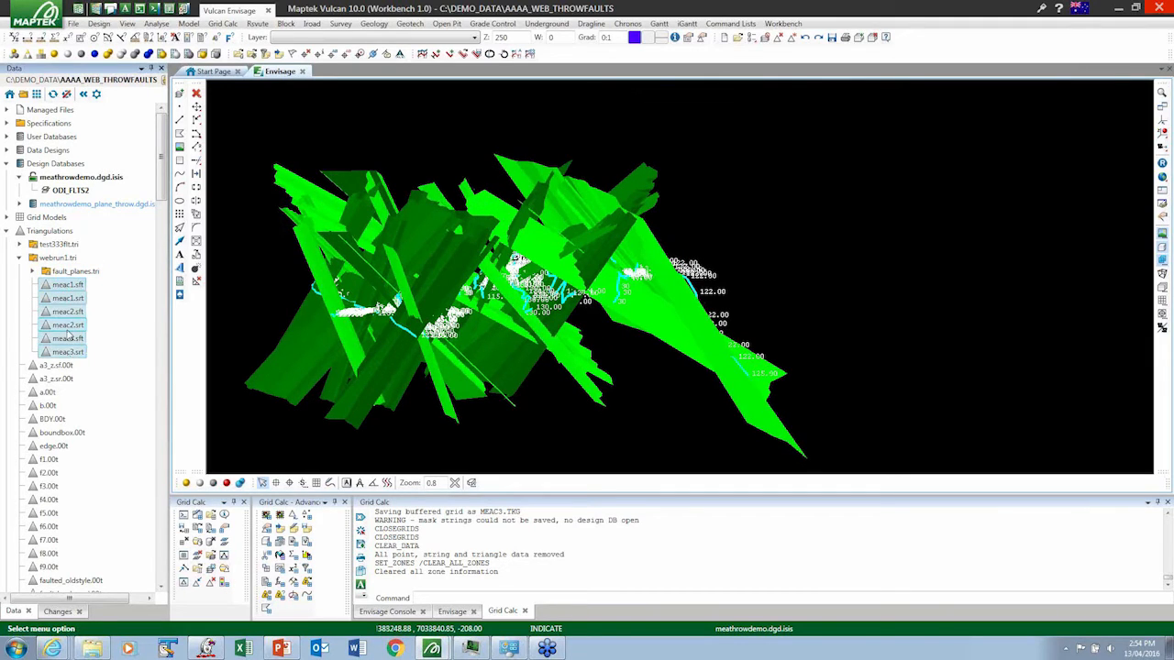
{"action": "left_click_drag", "start_coordinate": [66, 338], "coordinate": [428, 355]}
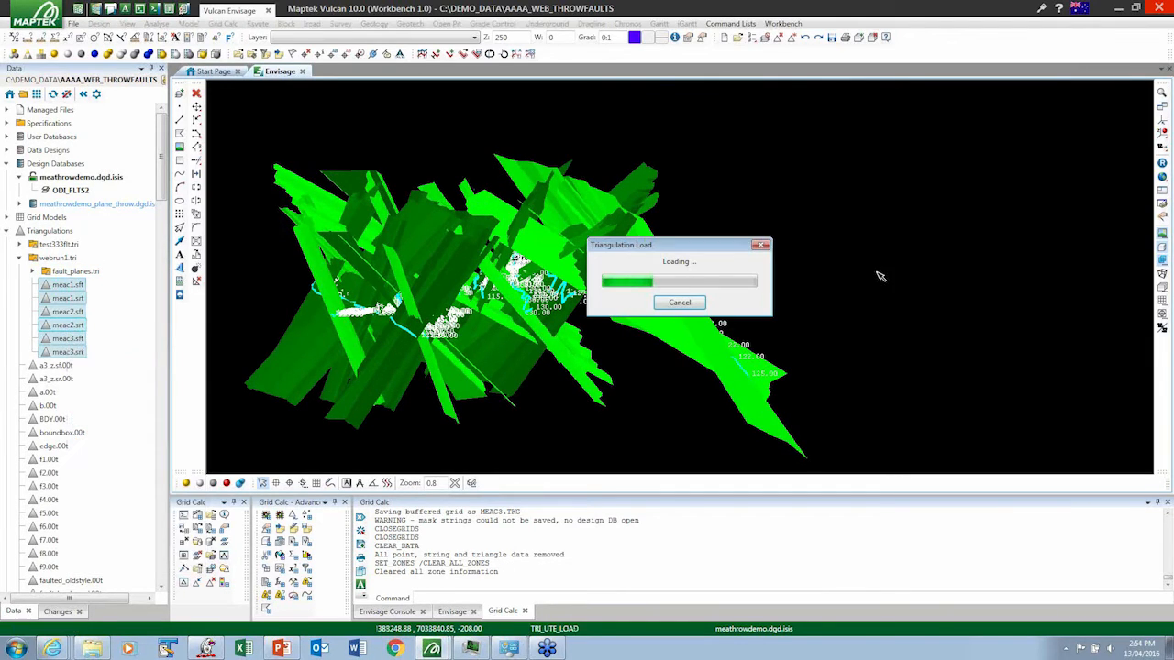
- Create a primary section with zero width either side along a line drawn across the faults in plan view
{"action": "left_click", "coordinate": [1162, 165]}
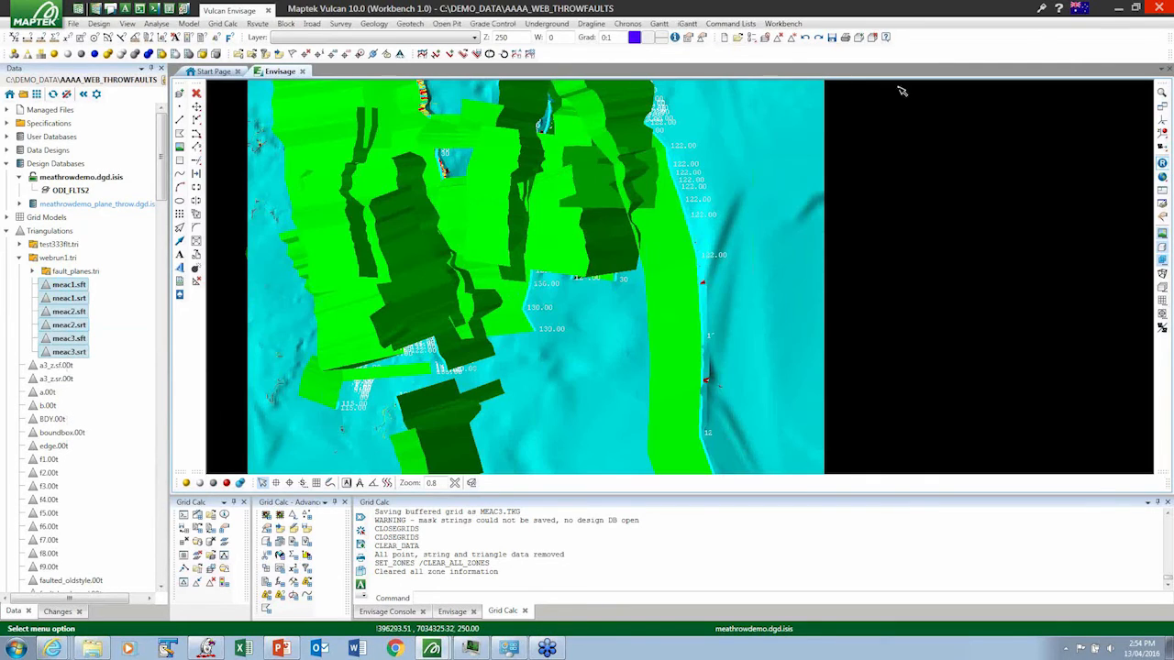
{"action": "left_click", "coordinate": [853, 40]}
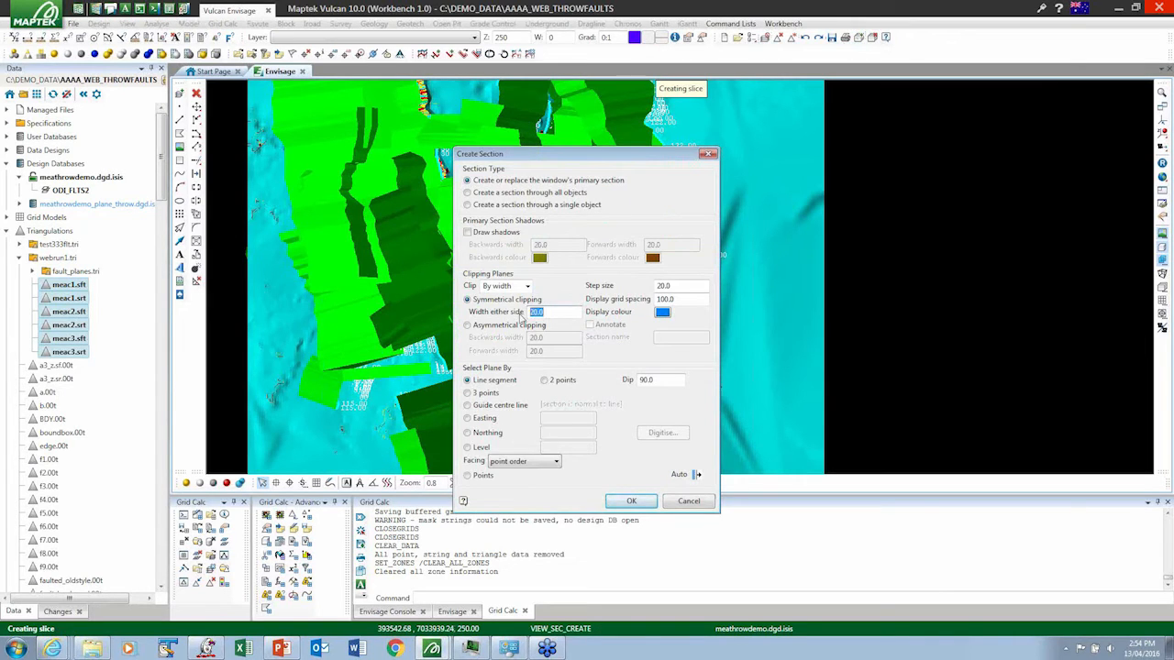
{"action": "left_click", "coordinate": [631, 500]}
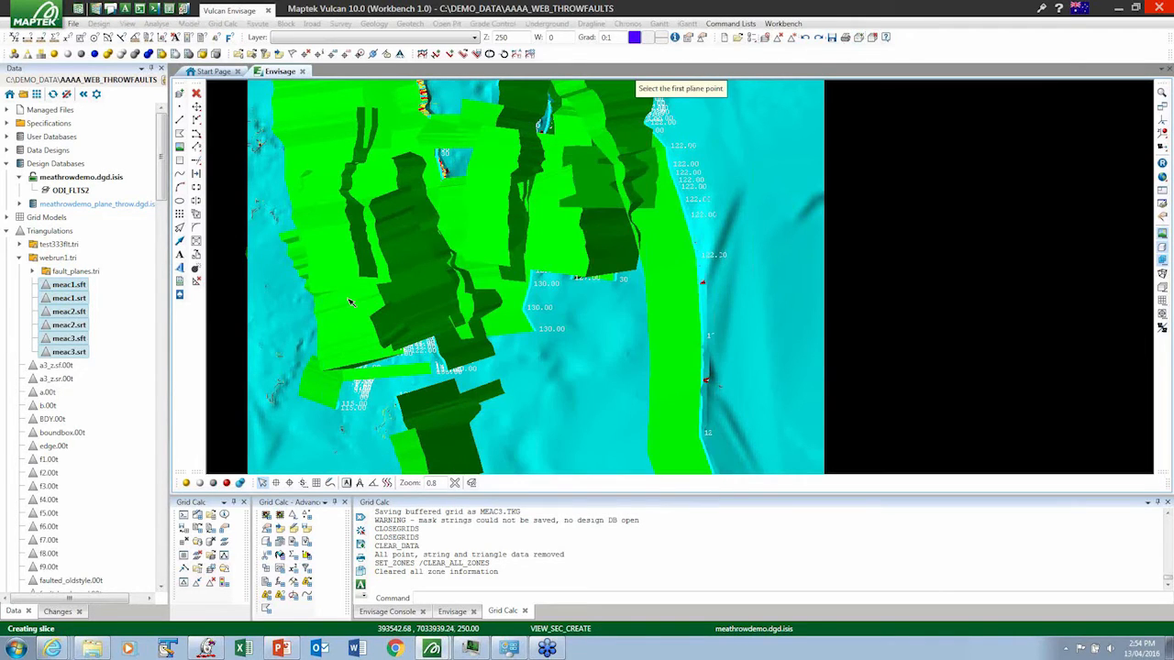
{"action": "left_click", "coordinate": [295, 268]}
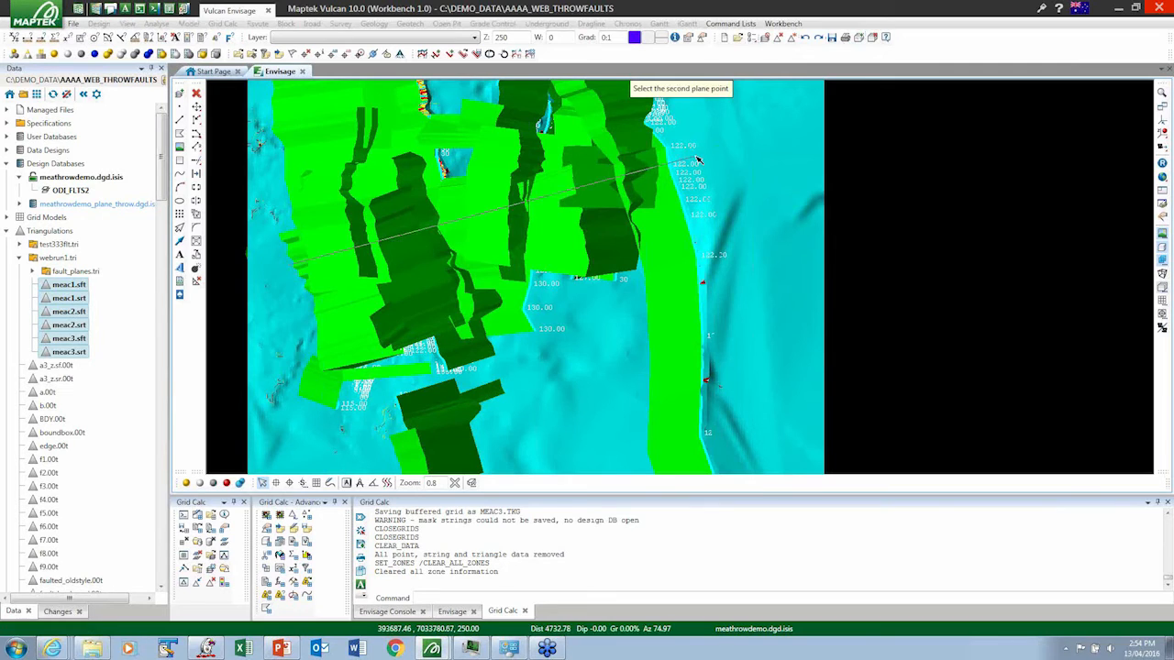
{"action": "left_click", "coordinate": [655, 217]}
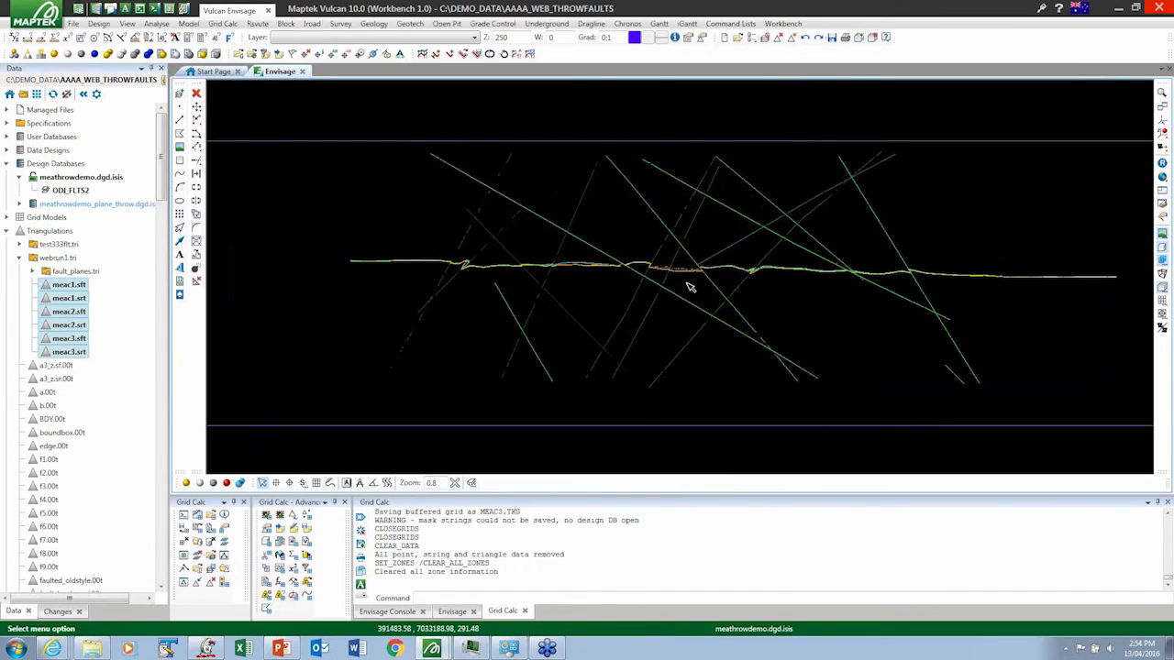
- Examine the seam roof and floor lines in the section where they meet the fault planes
{"action": "scroll", "coordinate": [697, 279], "scroll_direction": "up", "scroll_amount": 6}
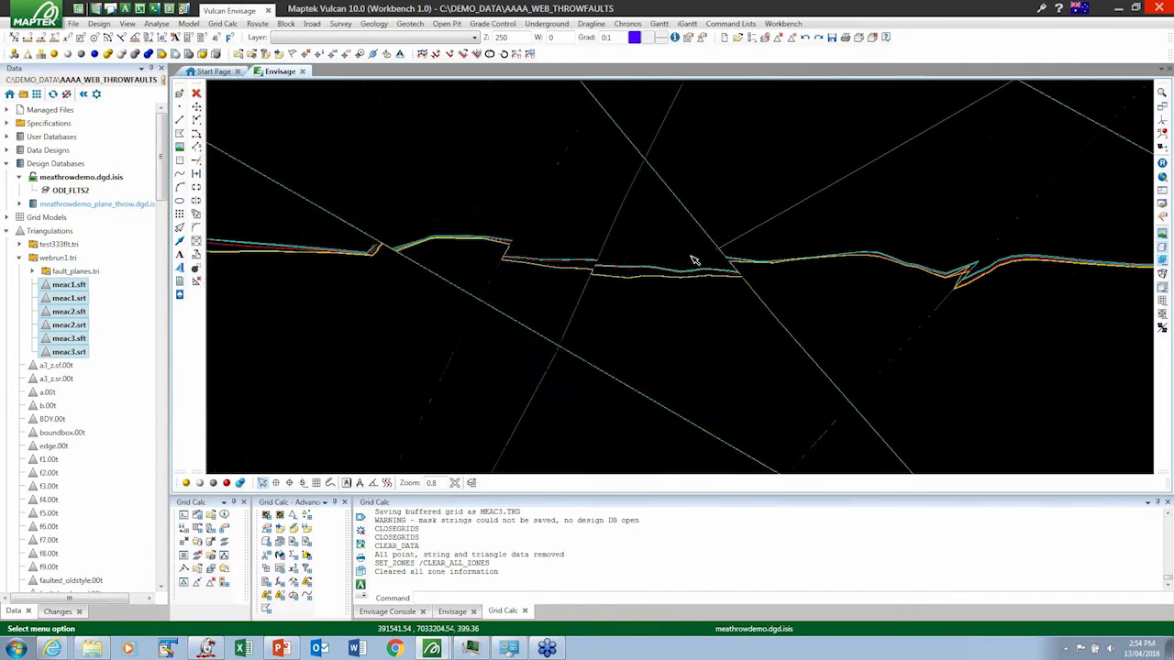
{"action": "scroll", "coordinate": [675, 272], "scroll_direction": "up", "scroll_amount": 2}
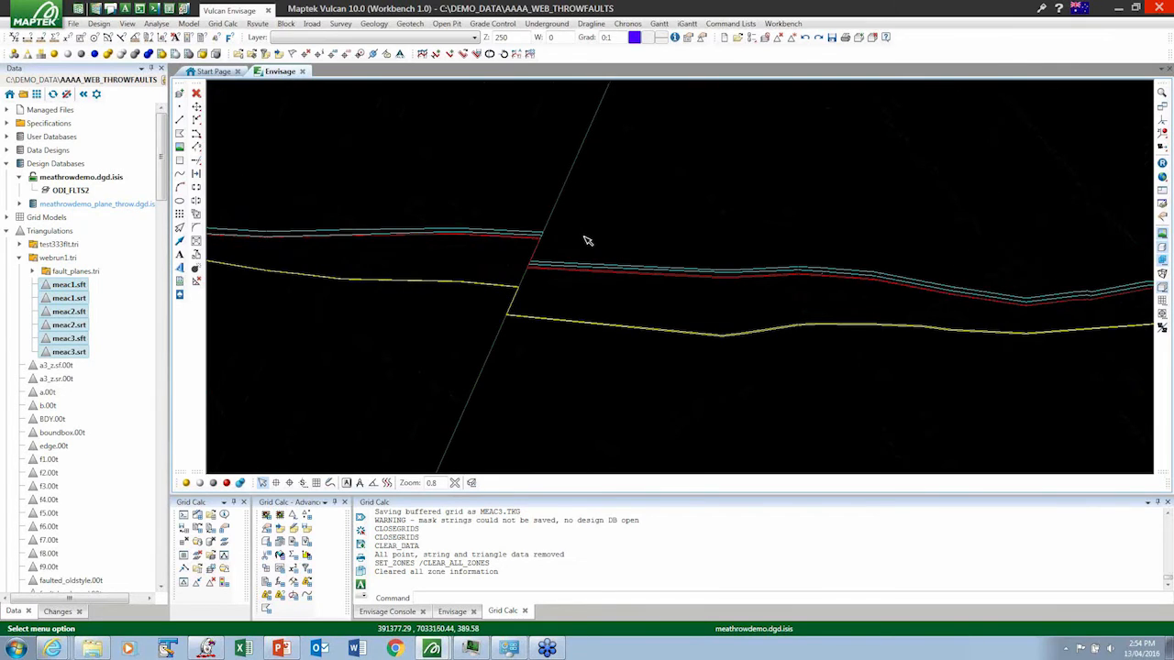
{"action": "scroll", "coordinate": [588, 240], "scroll_direction": "up", "scroll_amount": 1}
{"action": "scroll", "coordinate": [588, 240], "scroll_direction": "down", "scroll_amount": 4}
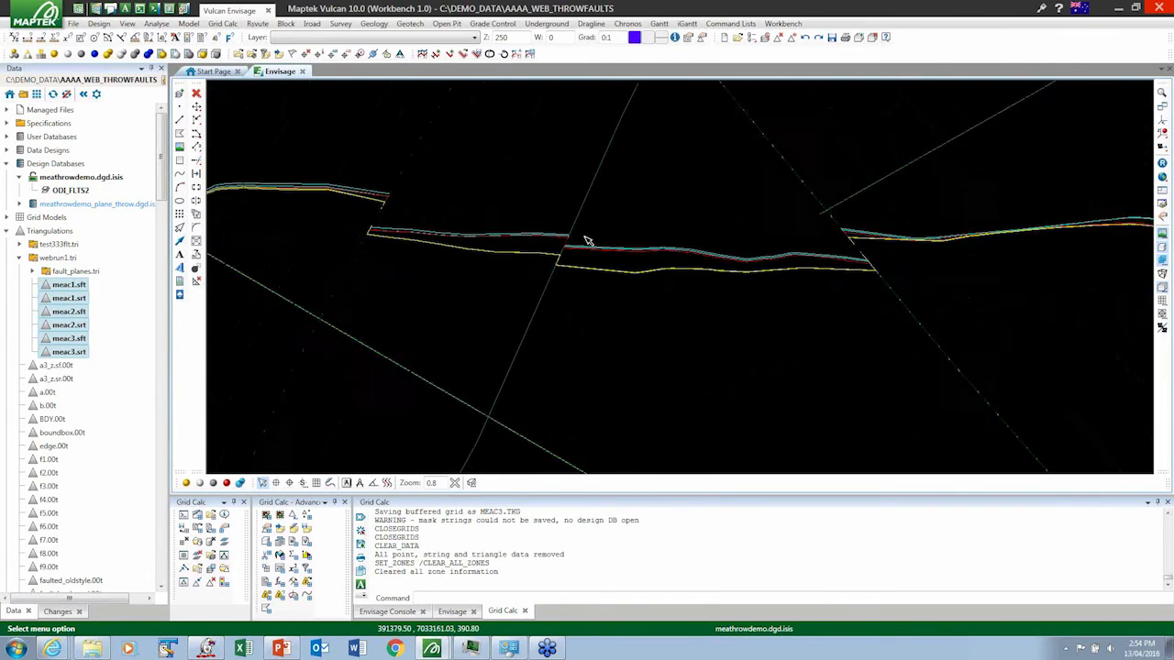
{"action": "scroll", "coordinate": [312, 225], "scroll_direction": "up", "scroll_amount": 1}
{"action": "scroll", "coordinate": [311, 225], "scroll_direction": "up", "scroll_amount": 1}
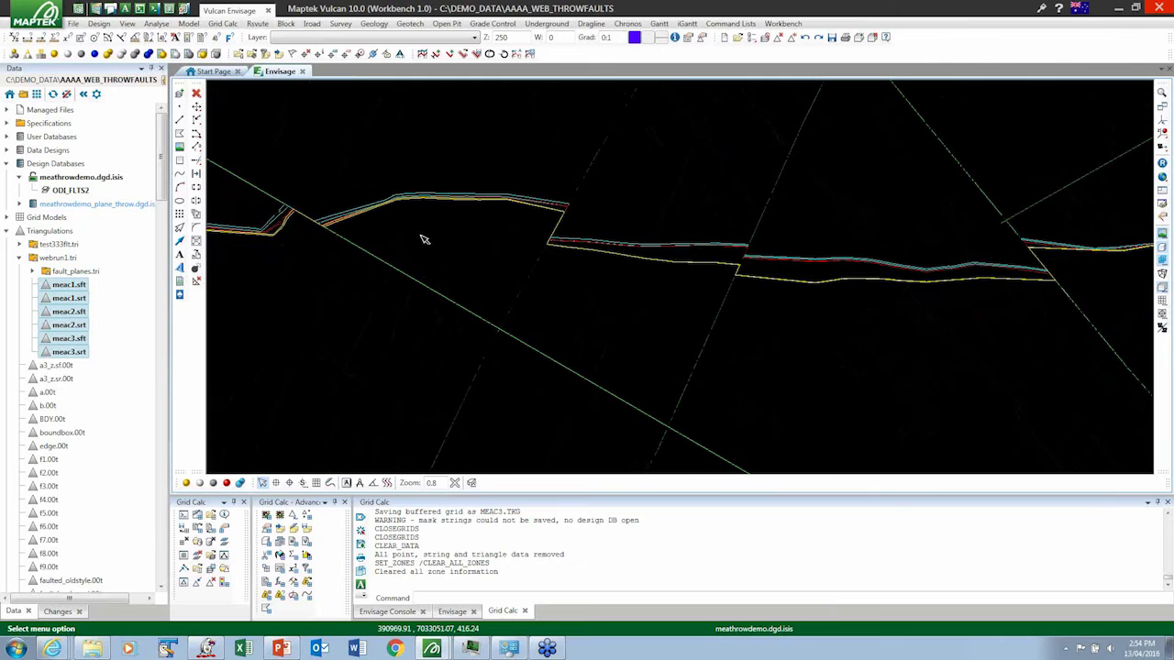
{"action": "scroll", "coordinate": [572, 227], "scroll_direction": "down", "scroll_amount": 1}
{"action": "scroll", "coordinate": [571, 227], "scroll_direction": "down", "scroll_amount": 1}
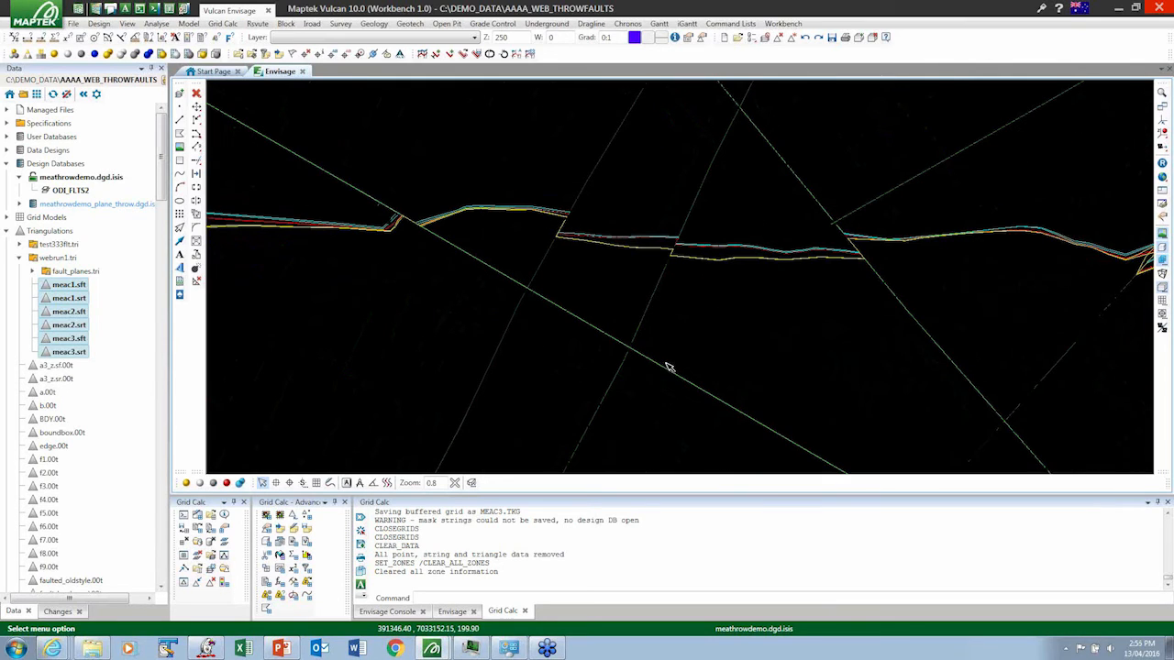
- Move the primary section dynamically across the faulted seams to view successive slices, and leave the section view
{"action": "left_click", "coordinate": [1162, 288]}
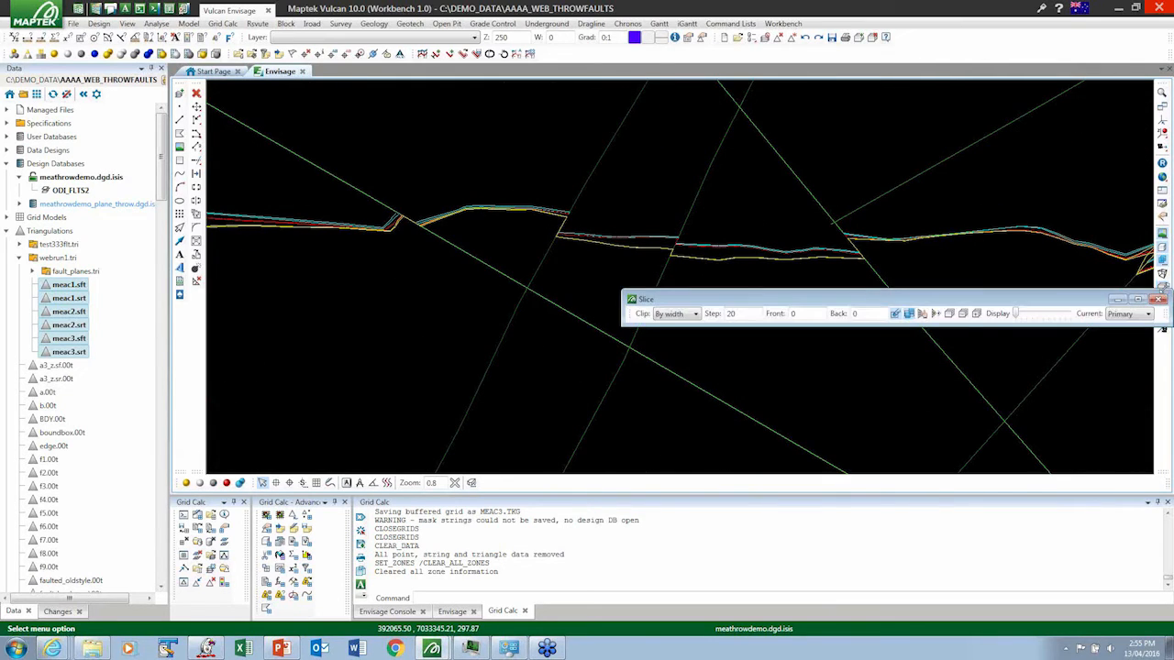
{"action": "left_click", "coordinate": [923, 315]}
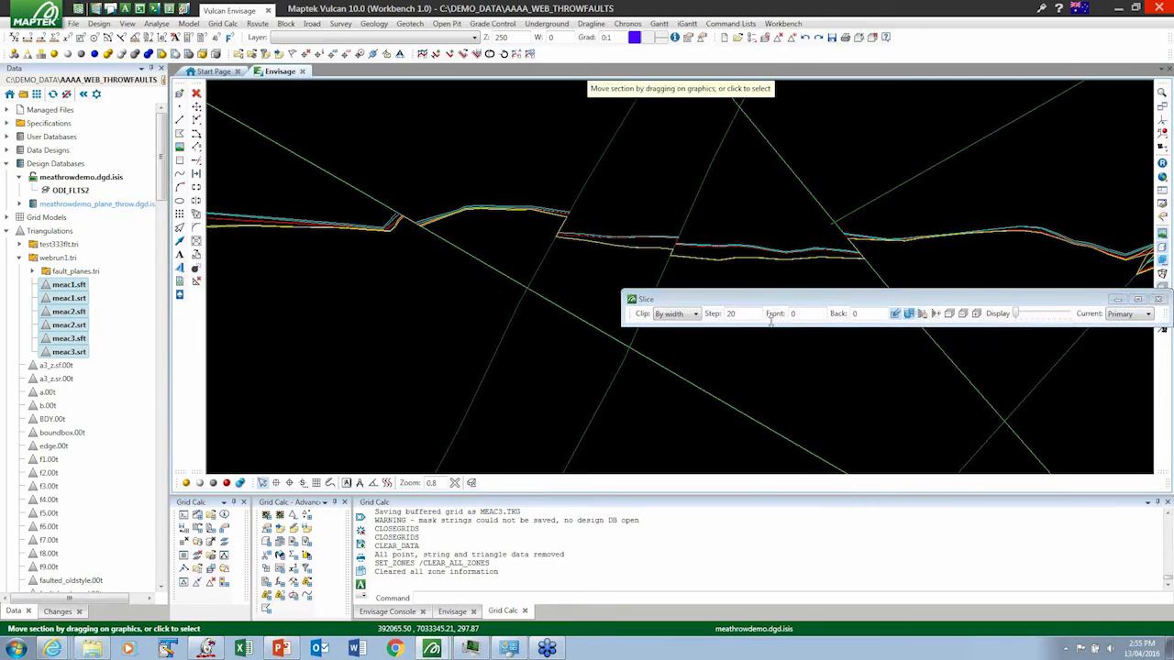
{"action": "left_click_drag", "start_coordinate": [763, 303], "coordinate": [729, 540]}
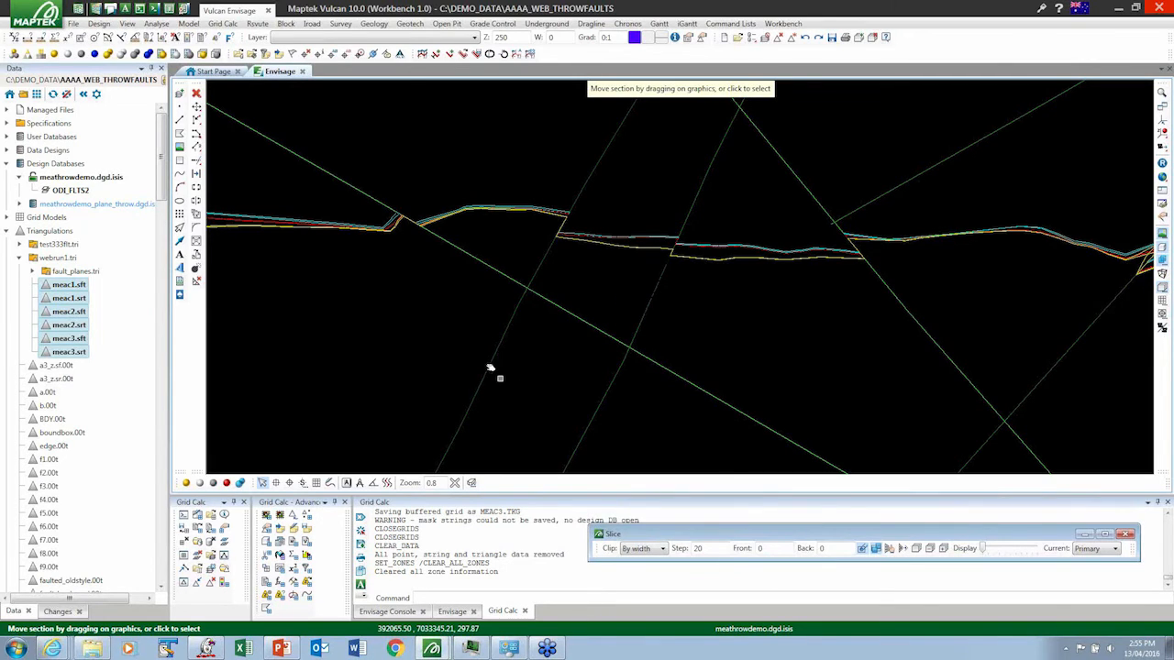
{"action": "left_click_drag", "start_coordinate": [488, 365], "coordinate": [498, 178]}
{"action": "left_click_drag", "start_coordinate": [496, 267], "coordinate": [406, 290]}
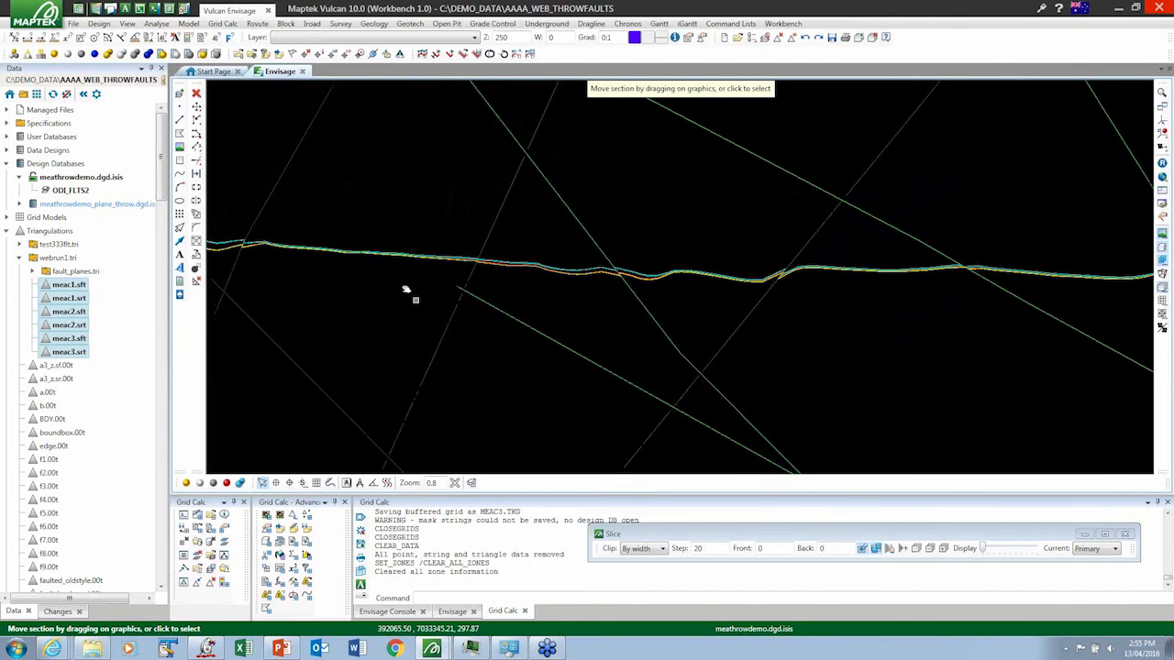
{"action": "right_click", "coordinate": [400, 302]}
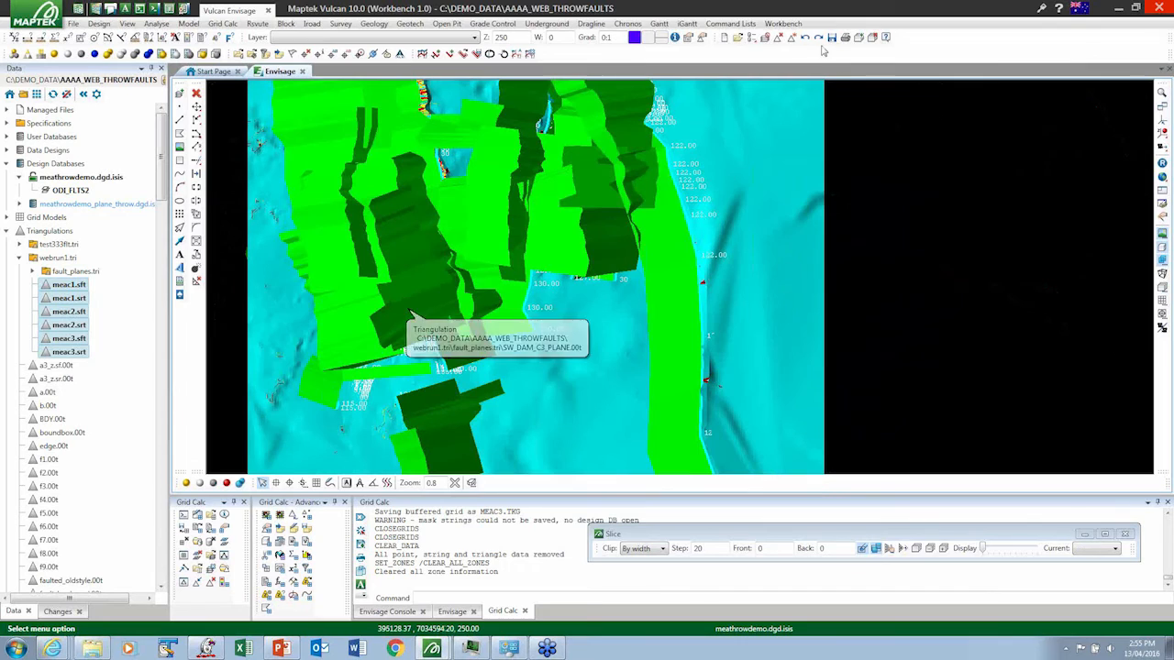
- Remove all loaded triangulations from the view and load only meac1.sft from webrun1.tri
{"action": "left_click", "coordinate": [793, 39]}
{"action": "left_click", "coordinate": [795, 43]}
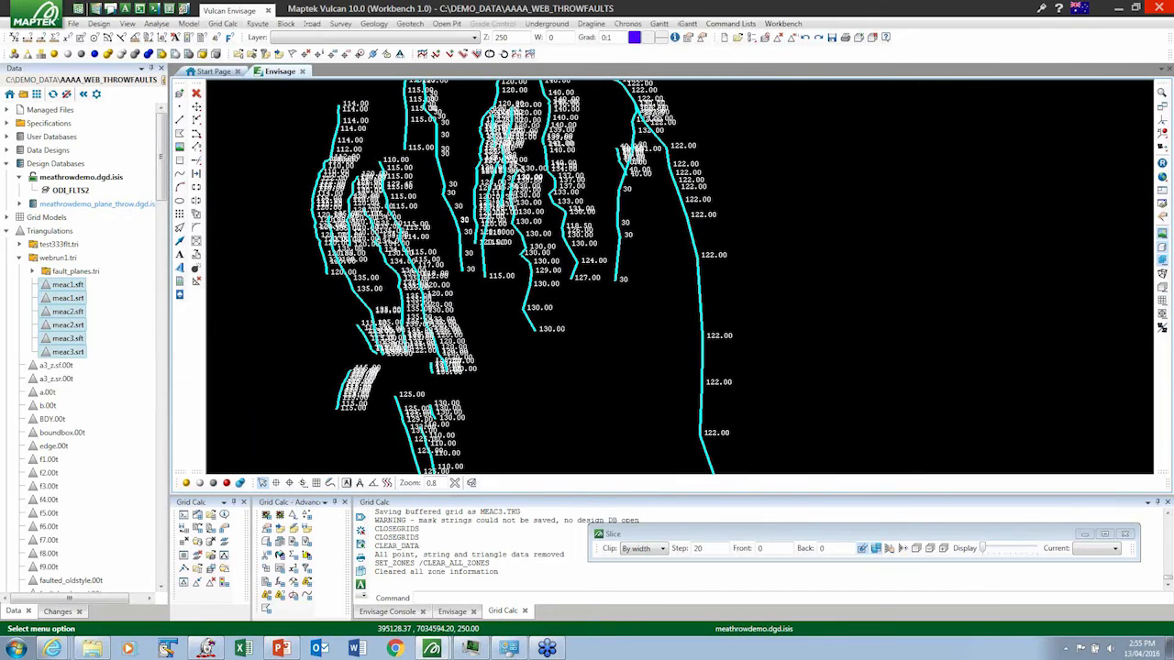
{"action": "left_click", "coordinate": [74, 287]}
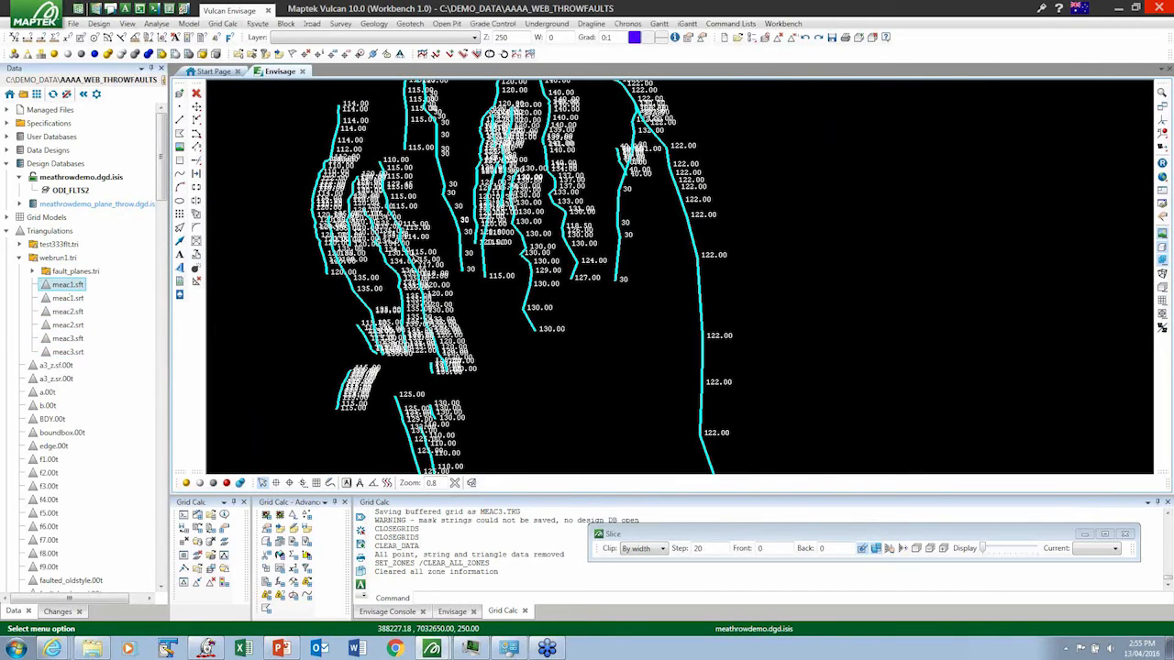
{"action": "left_click_drag", "start_coordinate": [74, 287], "coordinate": [415, 260]}
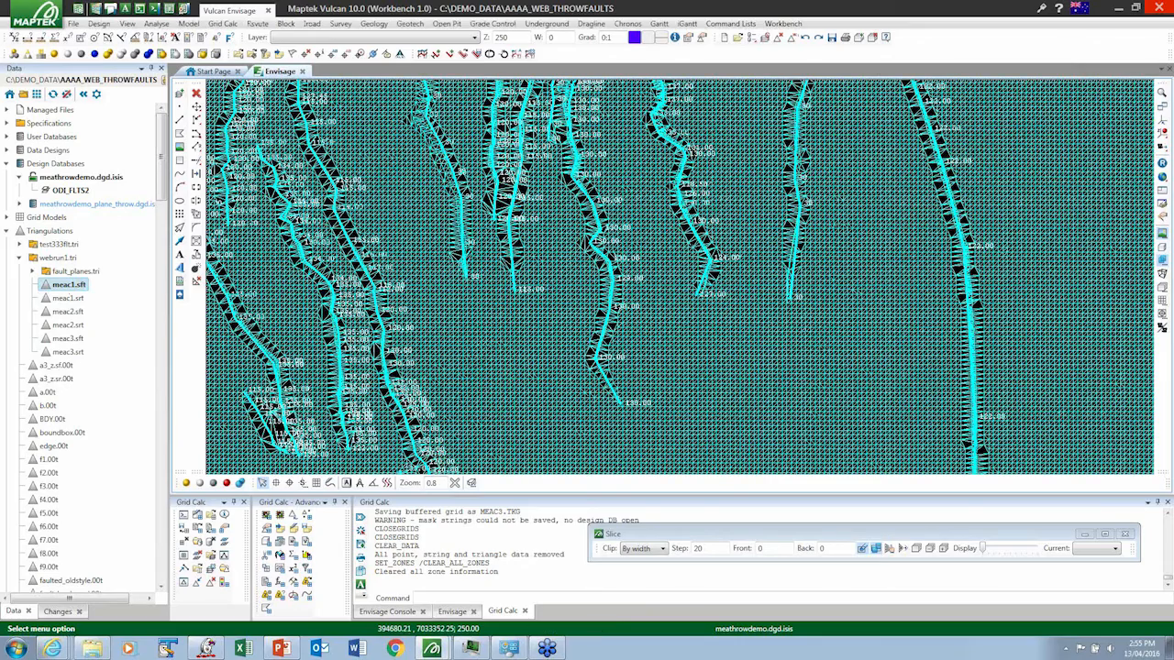
- Rotate meac1.sft in 3D about a centre between the fault lines and examine its mesh along the faults
{"action": "left_click", "coordinate": [1162, 120]}
{"action": "left_click", "coordinate": [669, 253]}
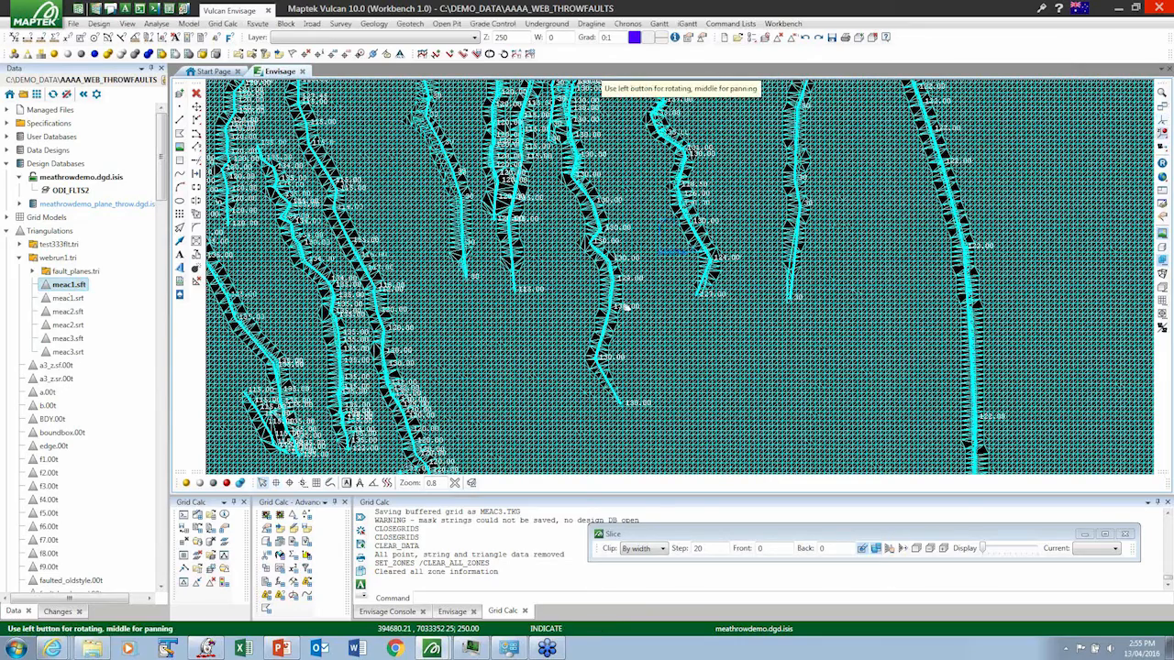
{"action": "left_click_drag", "start_coordinate": [607, 273], "coordinate": [517, 273]}
{"action": "scroll", "coordinate": [598, 185], "scroll_direction": "up", "scroll_amount": 7}
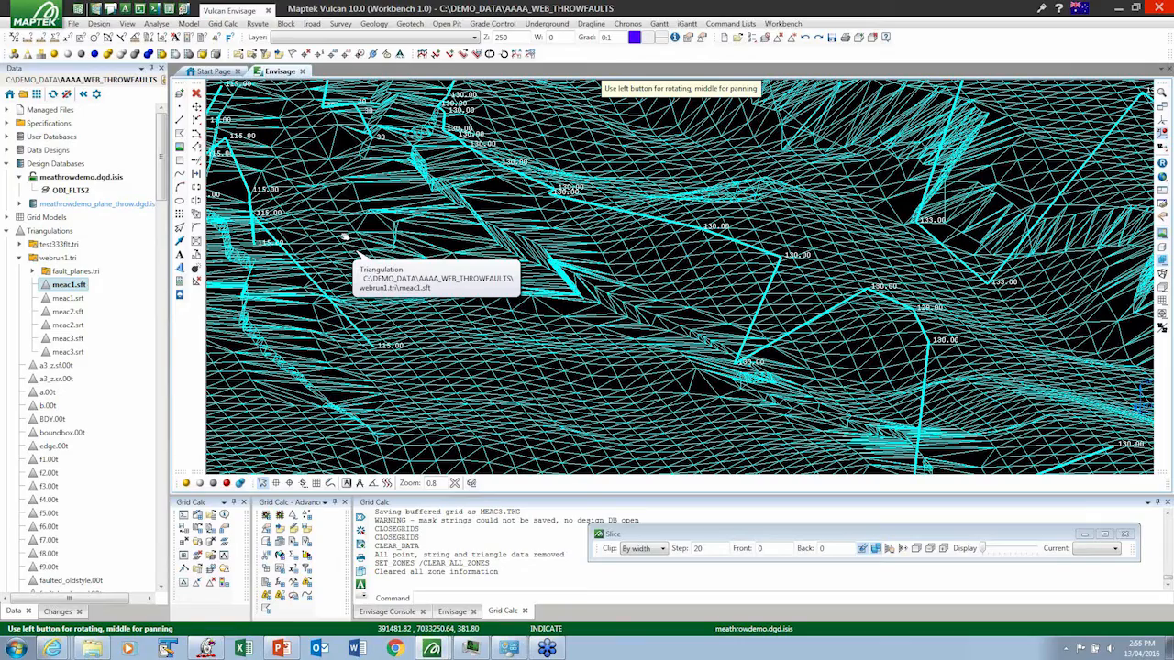
- Switch to the Vulcan Workbench window for C:\CLIENT_DATA\STORM_2 and expand its webrun1.tri triangulation folder
{"action": "left_click", "coordinate": [1117, 8]}
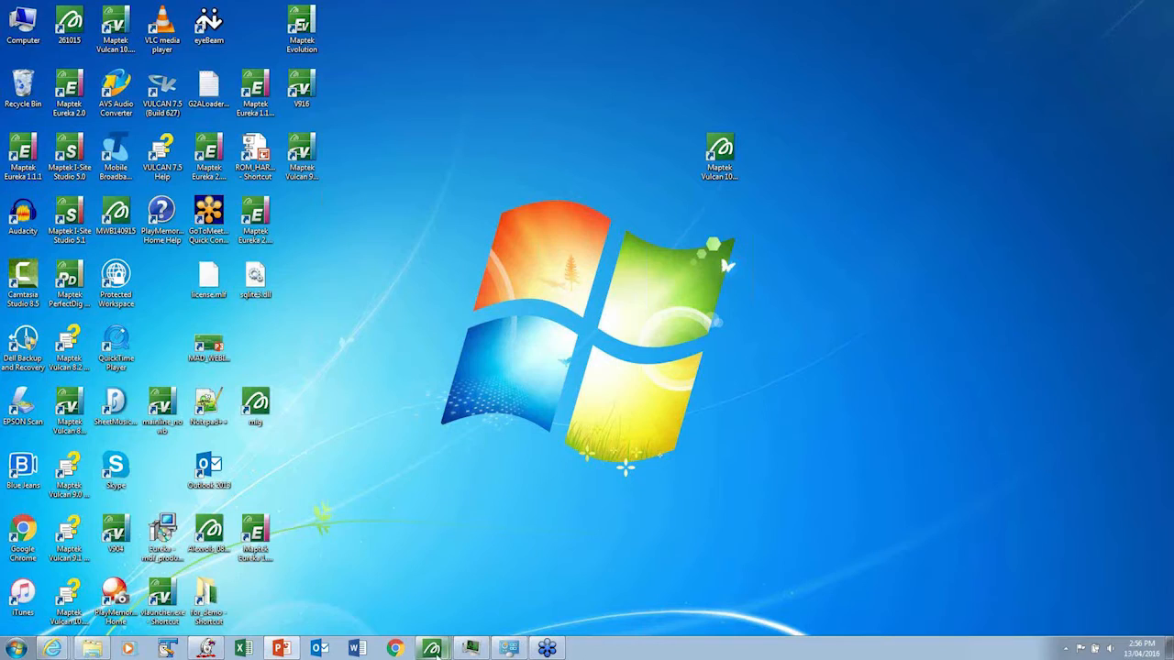
{"action": "mouse_move", "coordinate": [432, 648]}
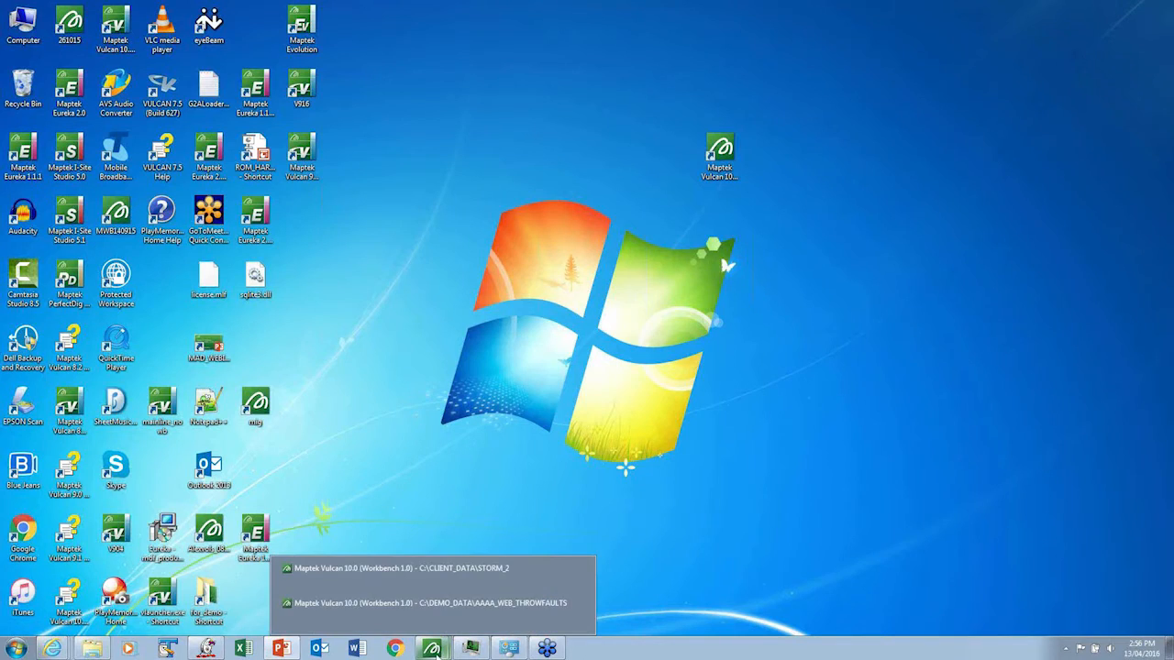
{"action": "left_click", "coordinate": [408, 566]}
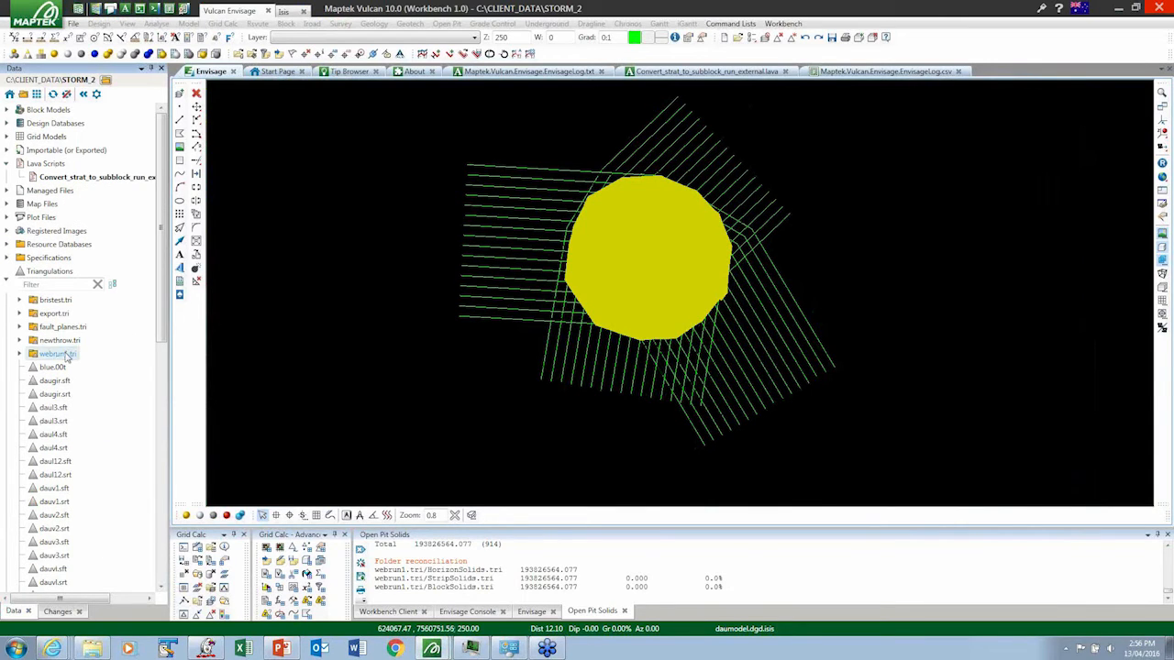
{"action": "left_click", "coordinate": [19, 354]}
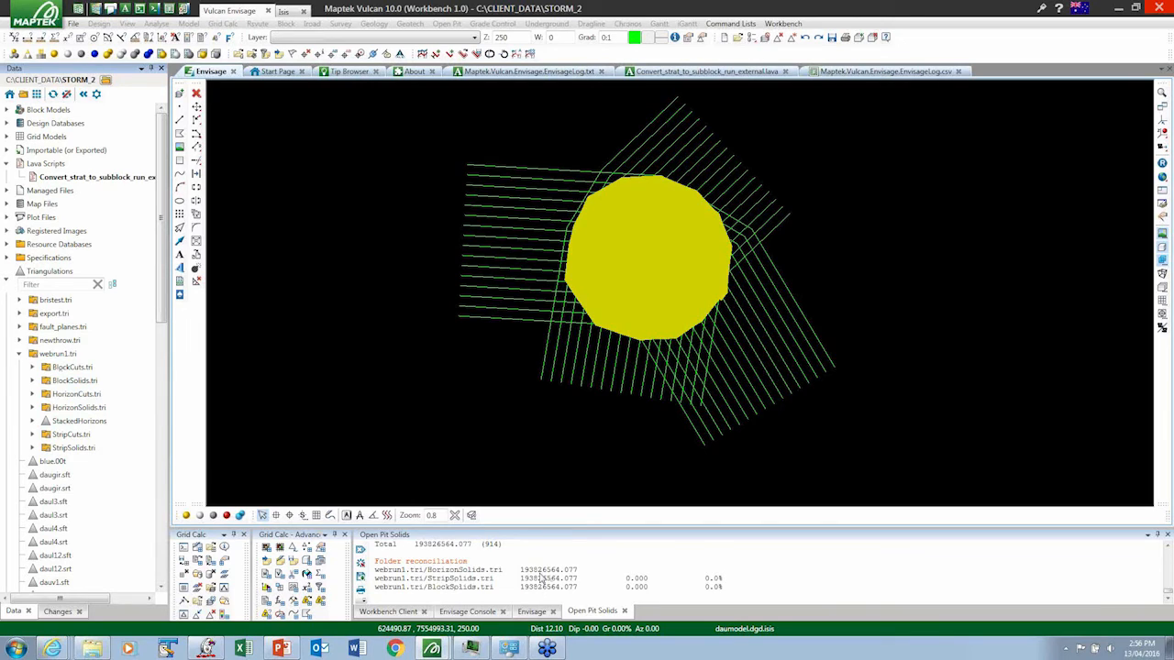
- Remove the yellow pit triangulation from the Envisage view
{"action": "left_click", "coordinate": [602, 273]}
{"action": "right_click", "coordinate": [603, 273]}
{"action": "left_click", "coordinate": [640, 335]}
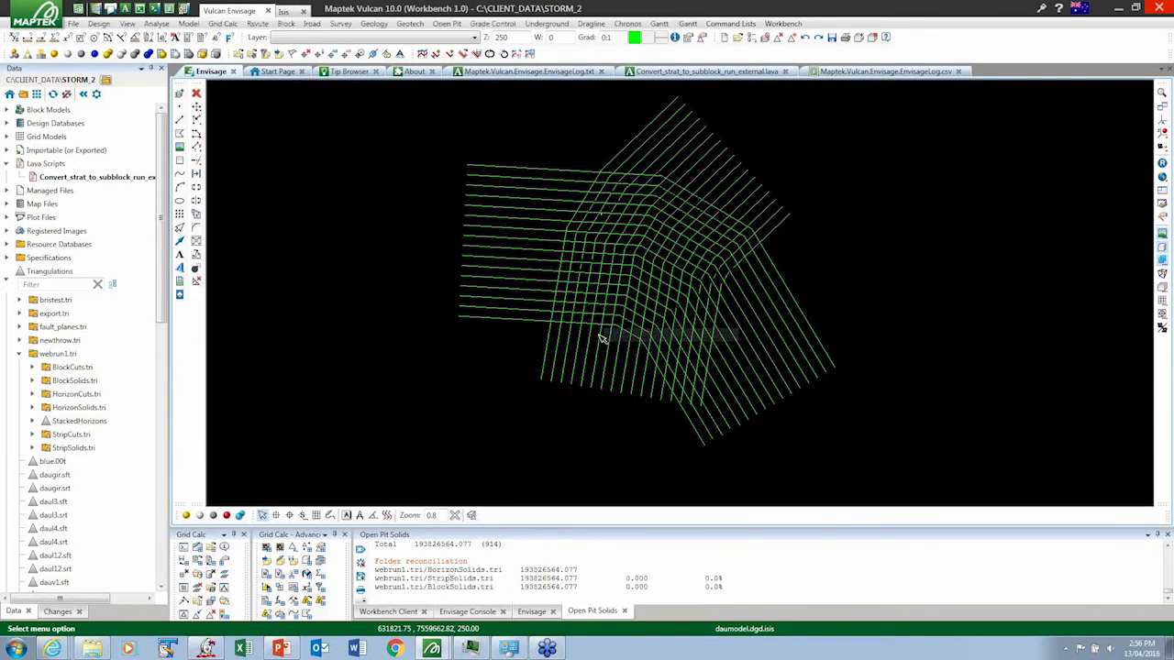
- Load the HorizonSolids.tri folder from webrun1.tri and remove the BLOX and STRIPS layers from the view
{"action": "left_click", "coordinate": [32, 407]}
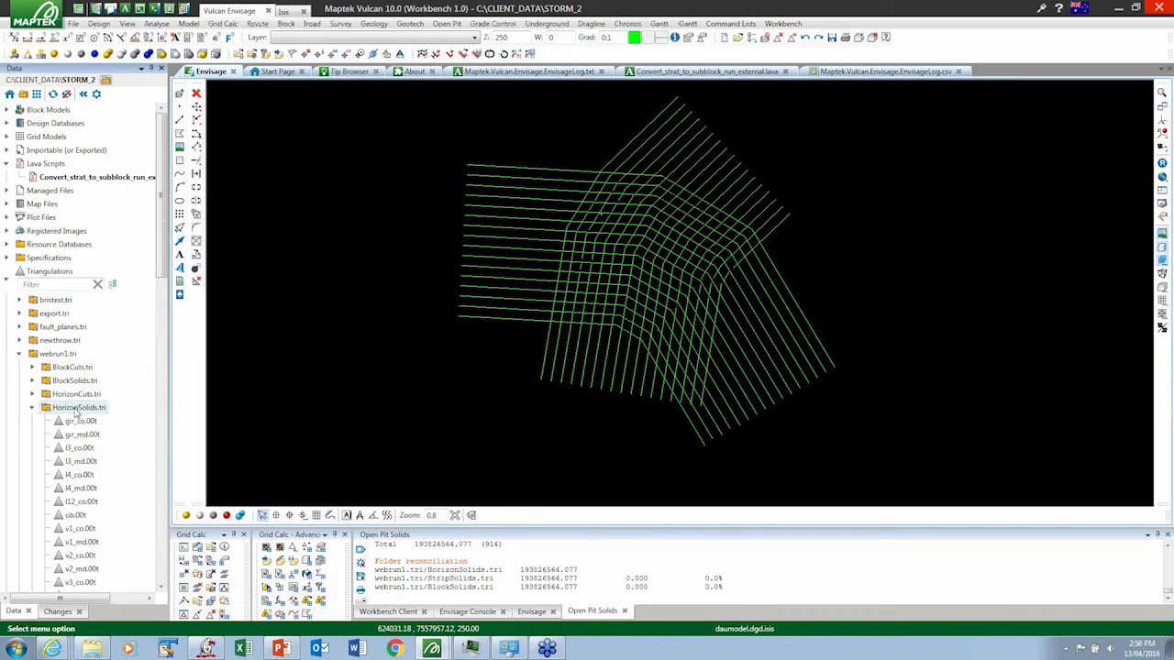
{"action": "right_click", "coordinate": [76, 407]}
{"action": "left_click", "coordinate": [103, 184]}
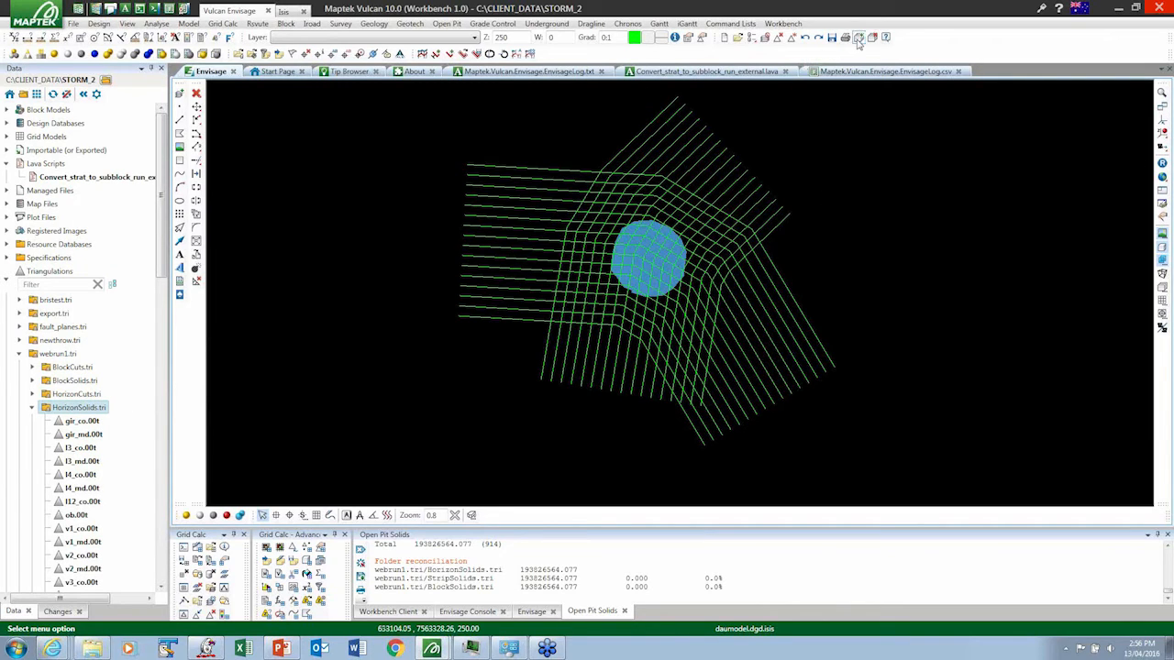
{"action": "left_click", "coordinate": [765, 41]}
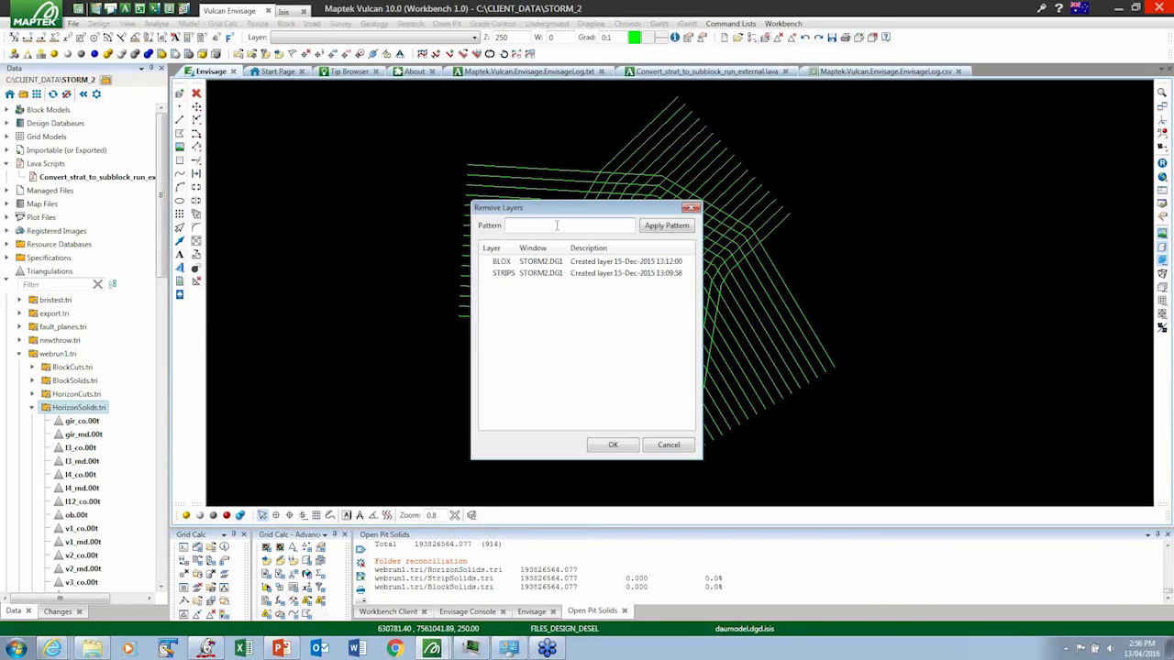
{"action": "left_click", "coordinate": [612, 445]}
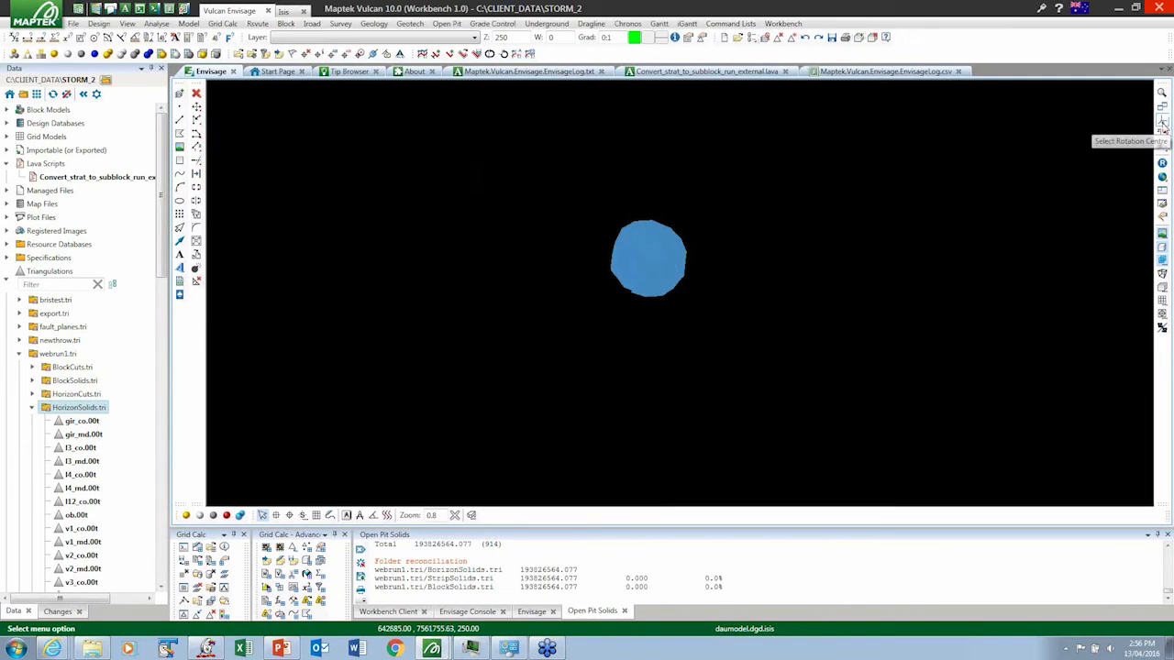
- Rotate the horizon solids to a close side view and inspect individual solids, including the attributes of v3_co.00t
{"action": "left_click", "coordinate": [1162, 133]}
{"action": "left_click", "coordinate": [634, 283]}
{"action": "left_click_drag", "start_coordinate": [633, 283], "coordinate": [658, 263]}
{"action": "scroll", "coordinate": [681, 256], "scroll_direction": "up", "scroll_amount": 5}
{"action": "right_click", "coordinate": [657, 262]}
{"action": "left_click", "coordinate": [650, 245]}
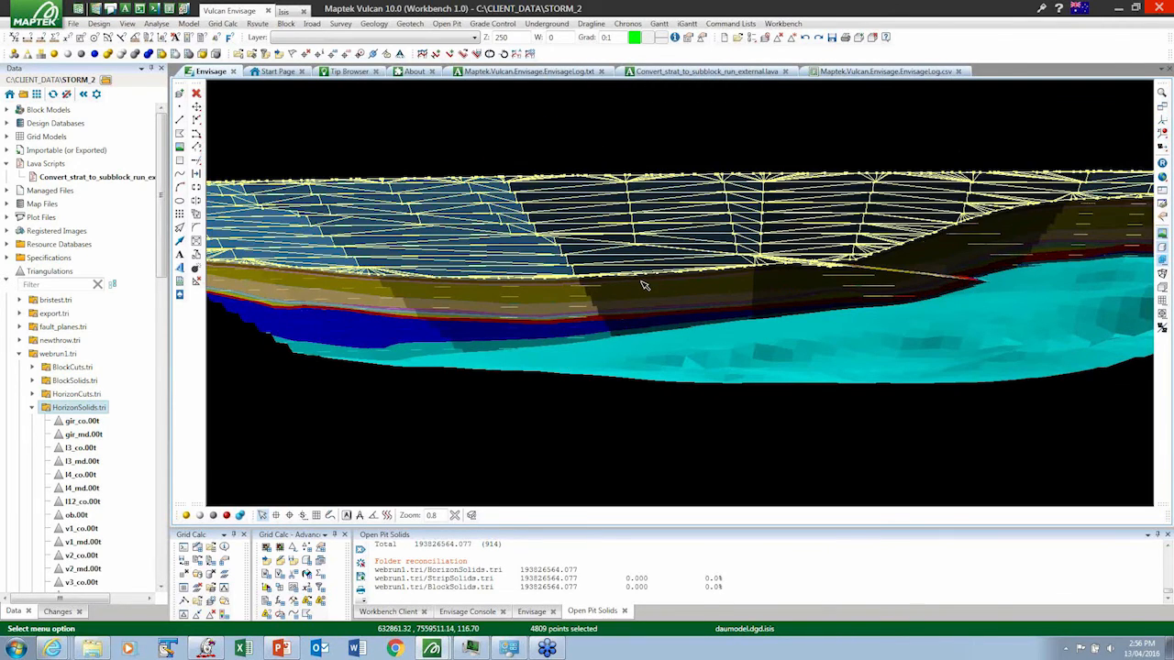
{"action": "left_click", "coordinate": [644, 285]}
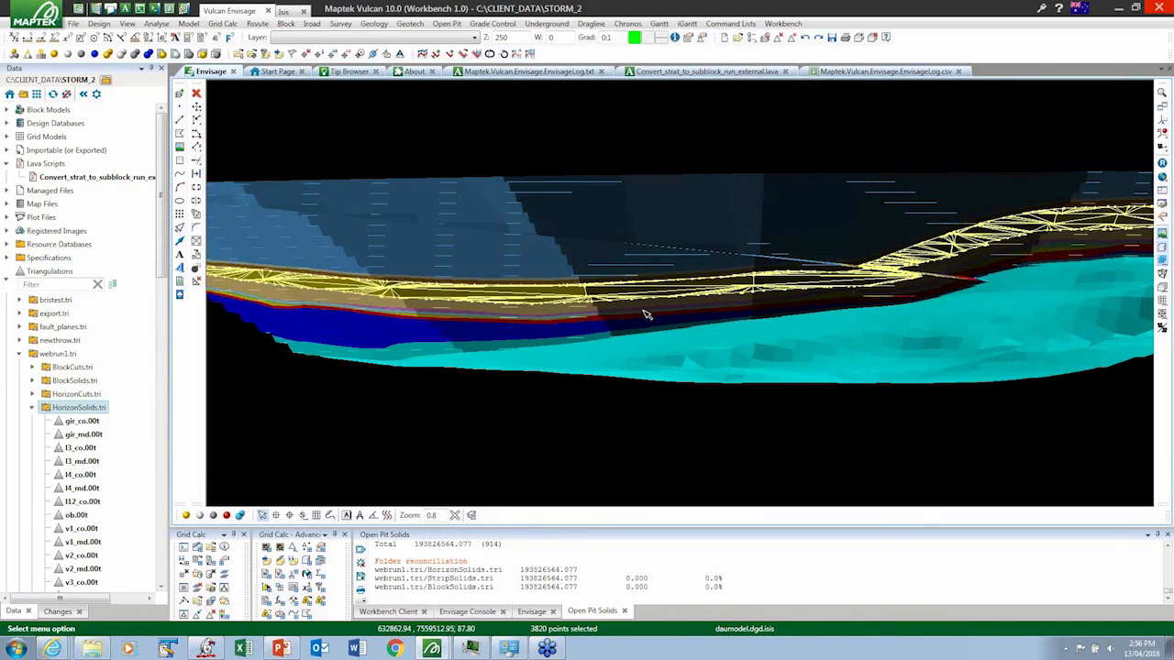
{"action": "mouse_move", "coordinate": [646, 314]}
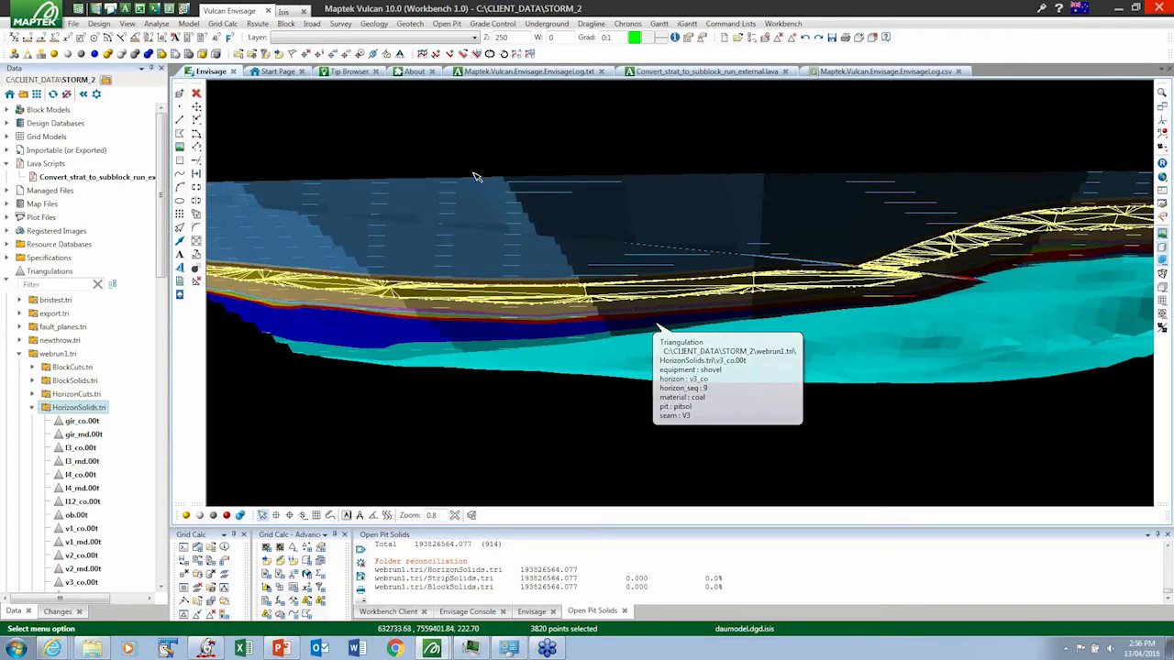
{"action": "left_click", "coordinate": [478, 139]}
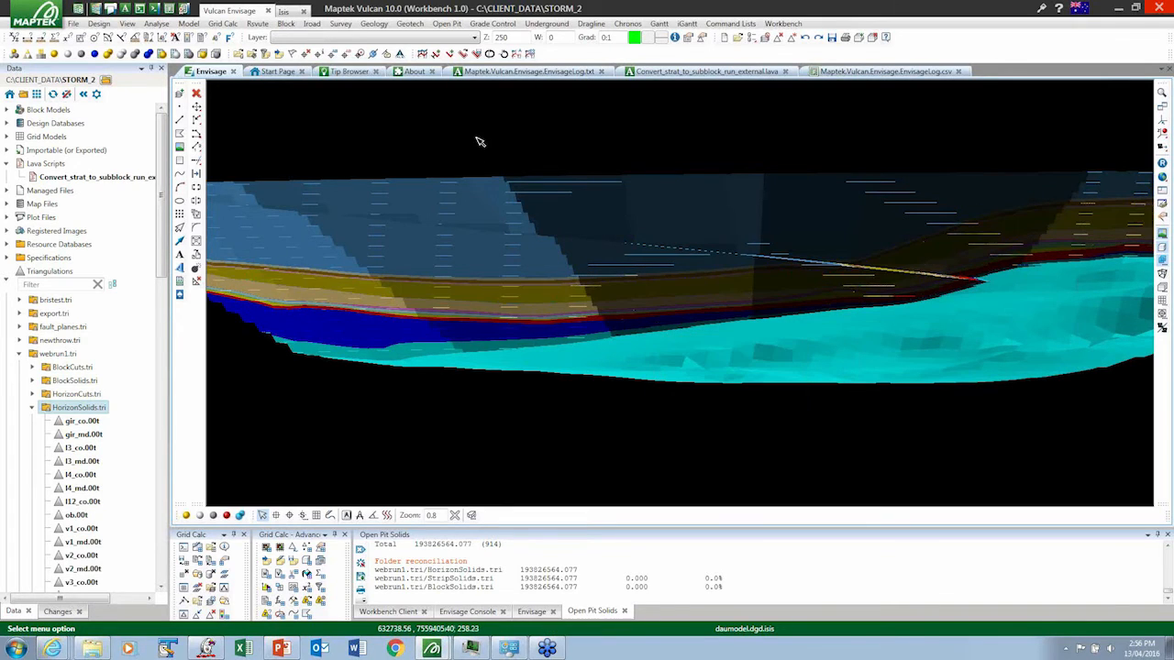
- Remove the horizon solids from the view and load the StripSolids.tri folder from webrun1.tri
{"action": "left_click", "coordinate": [793, 39]}
{"action": "left_click", "coordinate": [783, 44]}
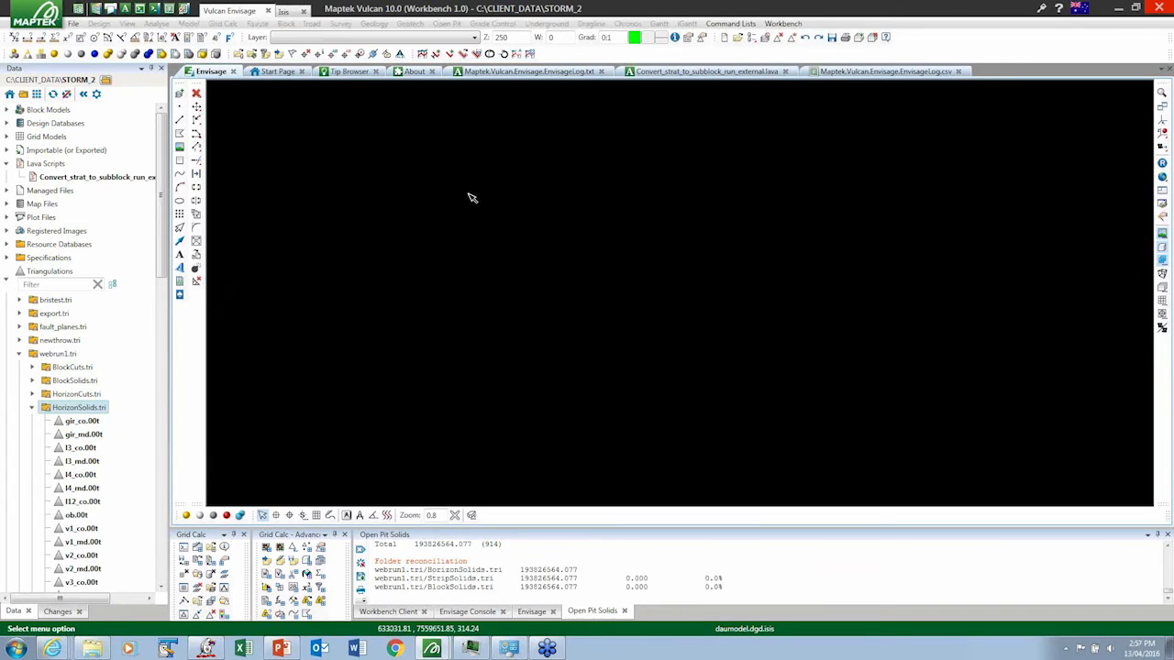
{"action": "left_click", "coordinate": [32, 407]}
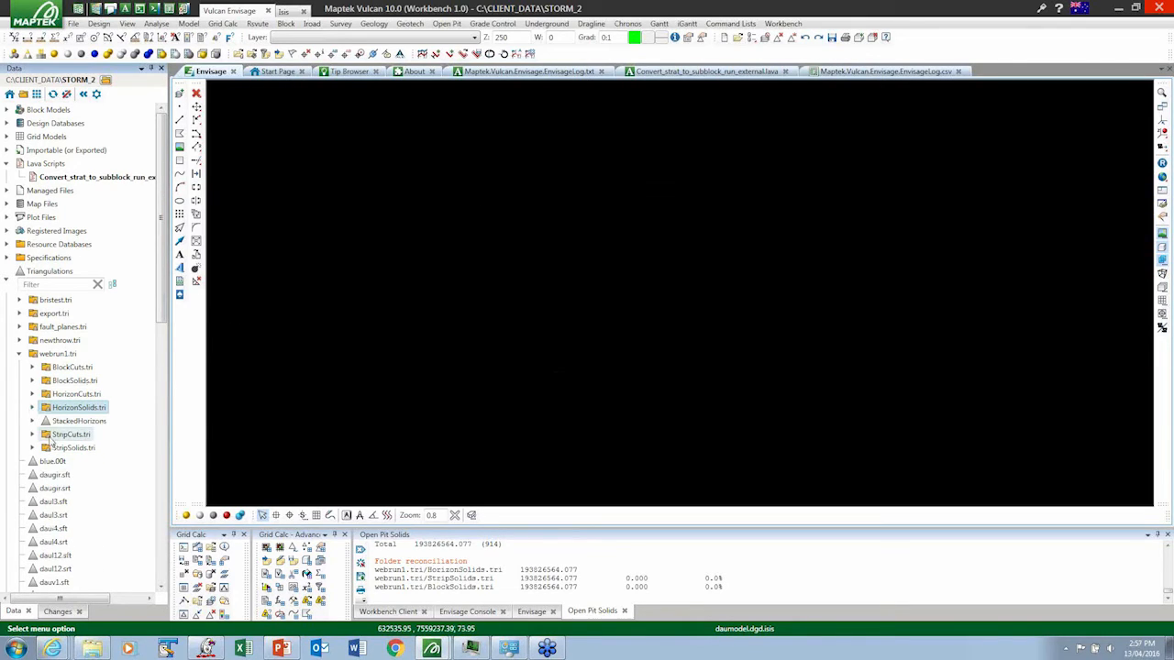
{"action": "left_click", "coordinate": [32, 448]}
{"action": "left_click", "coordinate": [69, 448]}
{"action": "right_click", "coordinate": [67, 450]}
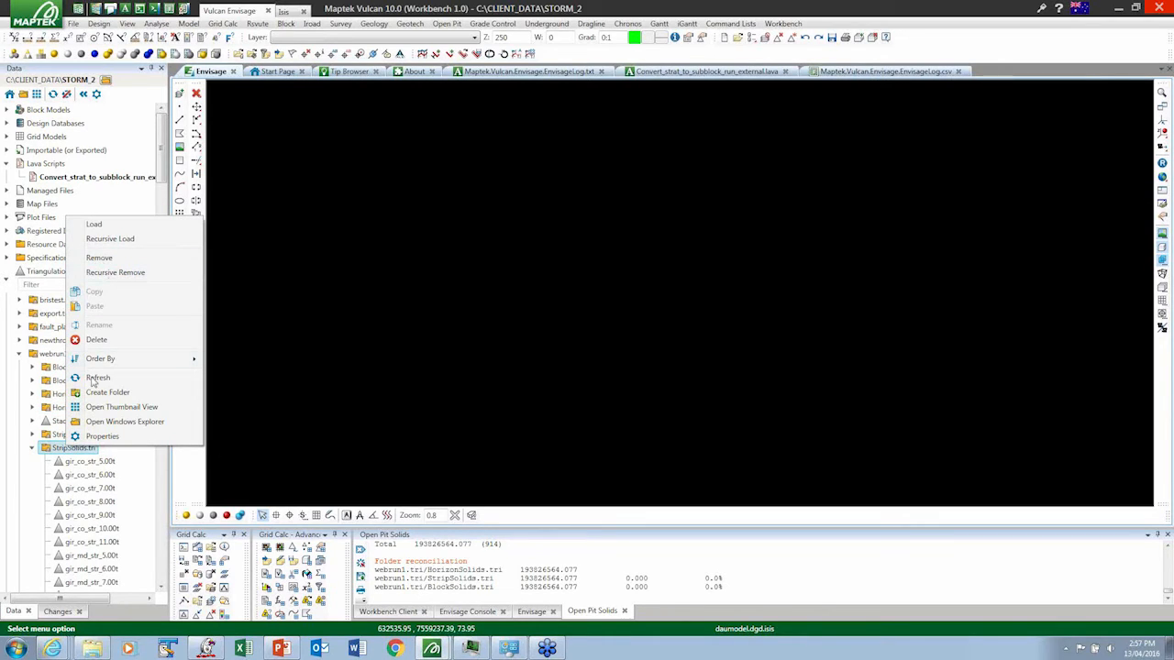
{"action": "left_click", "coordinate": [94, 225]}
- Inspect individual strip solids in the side view, including the attributes of v1_co_str_6.00t
{"action": "left_click", "coordinate": [911, 217]}
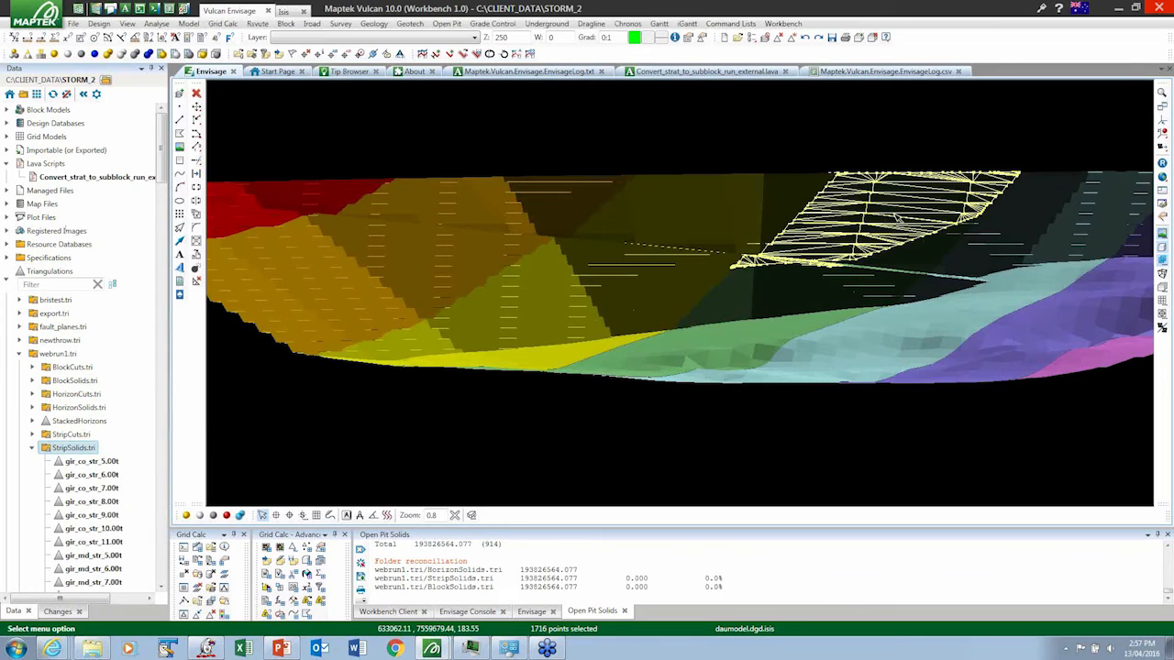
{"action": "left_click", "coordinate": [569, 220]}
{"action": "left_click", "coordinate": [569, 220]}
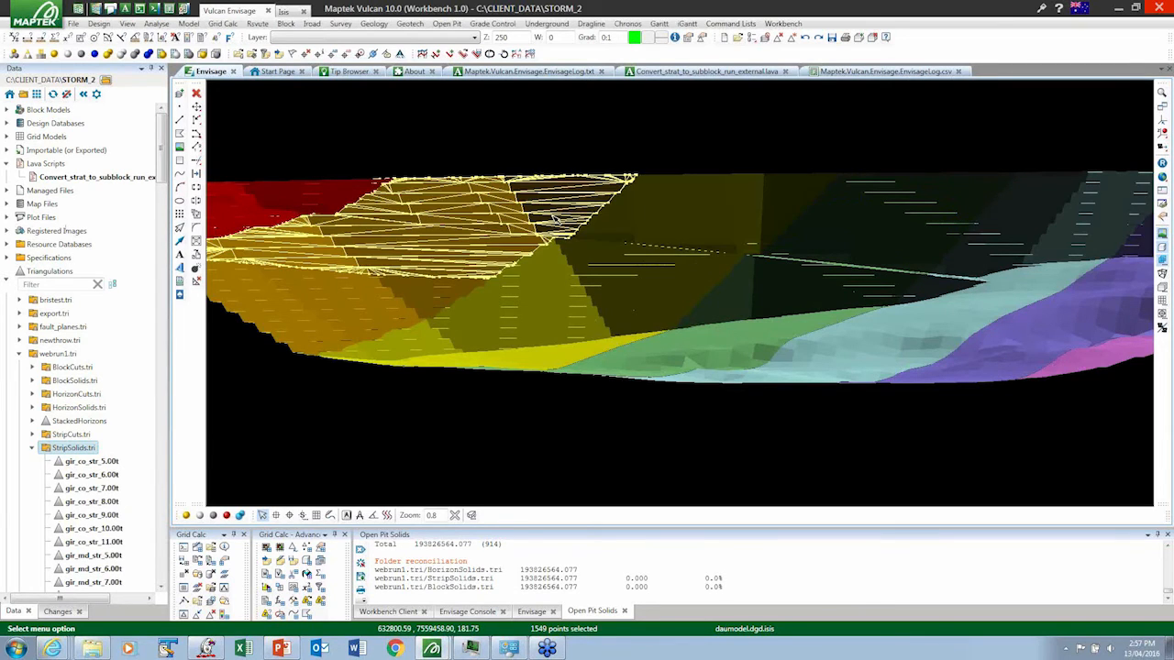
{"action": "left_click", "coordinate": [438, 288]}
{"action": "left_click", "coordinate": [477, 310]}
{"action": "left_click", "coordinate": [543, 308]}
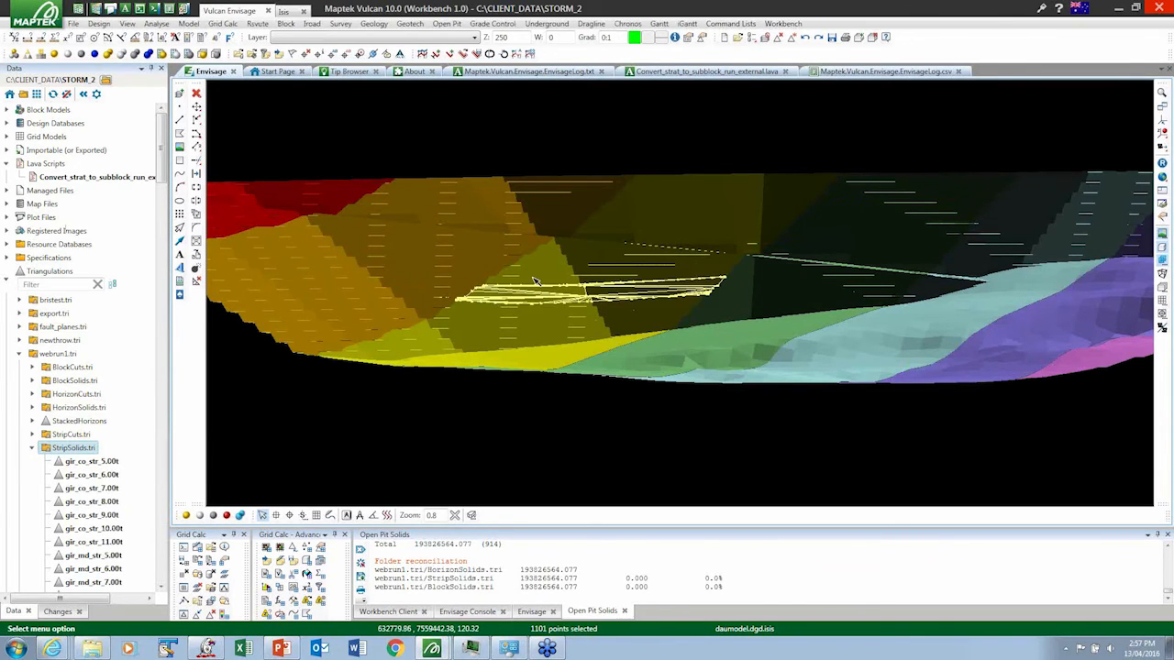
{"action": "left_click", "coordinate": [545, 309]}
{"action": "left_click", "coordinate": [545, 309]}
{"action": "mouse_move", "coordinate": [548, 311]}
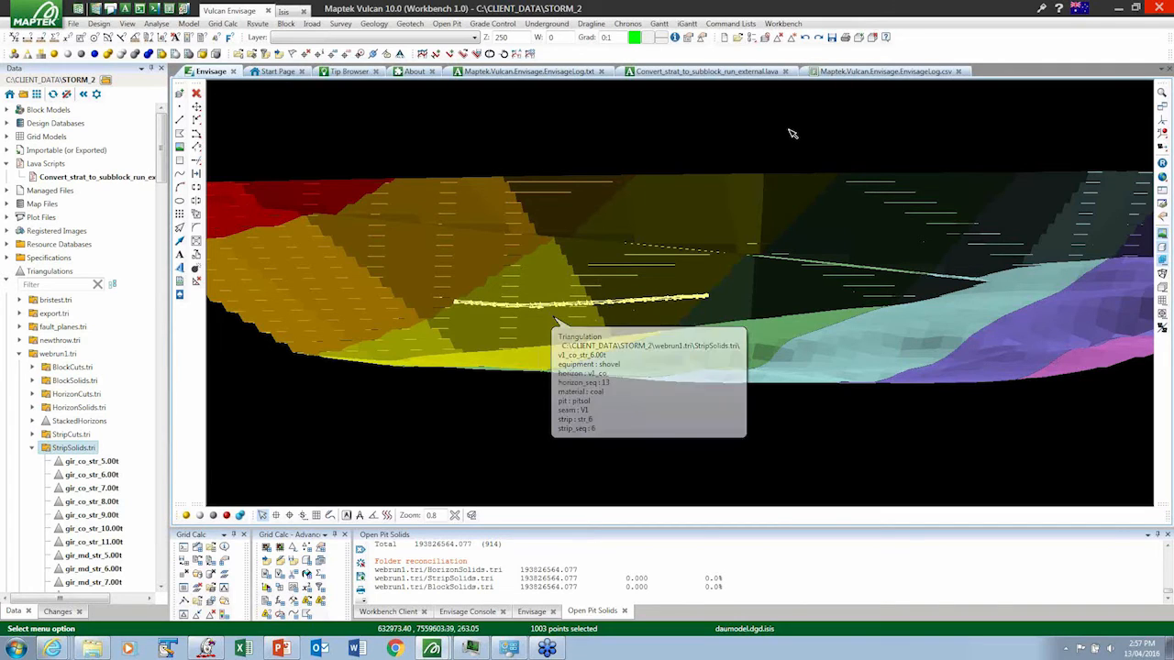
- Remove the strip solids from the view and load the BlockSolids.tri folder from webrun1.tri
{"action": "left_click", "coordinate": [791, 37]}
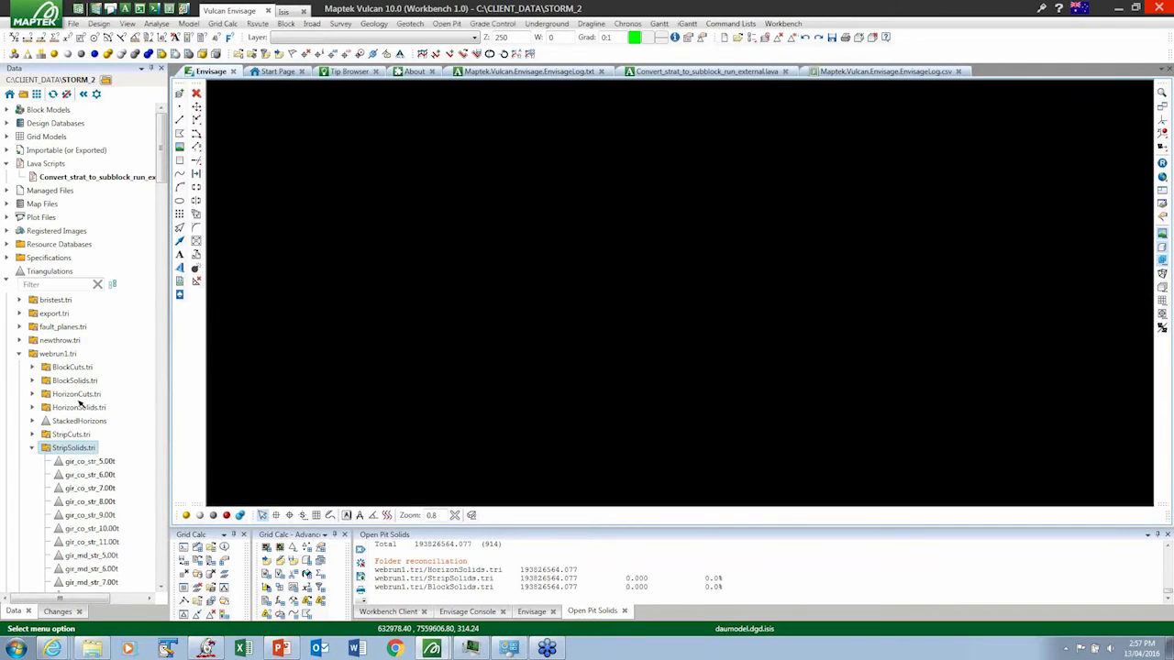
{"action": "left_click", "coordinate": [32, 447]}
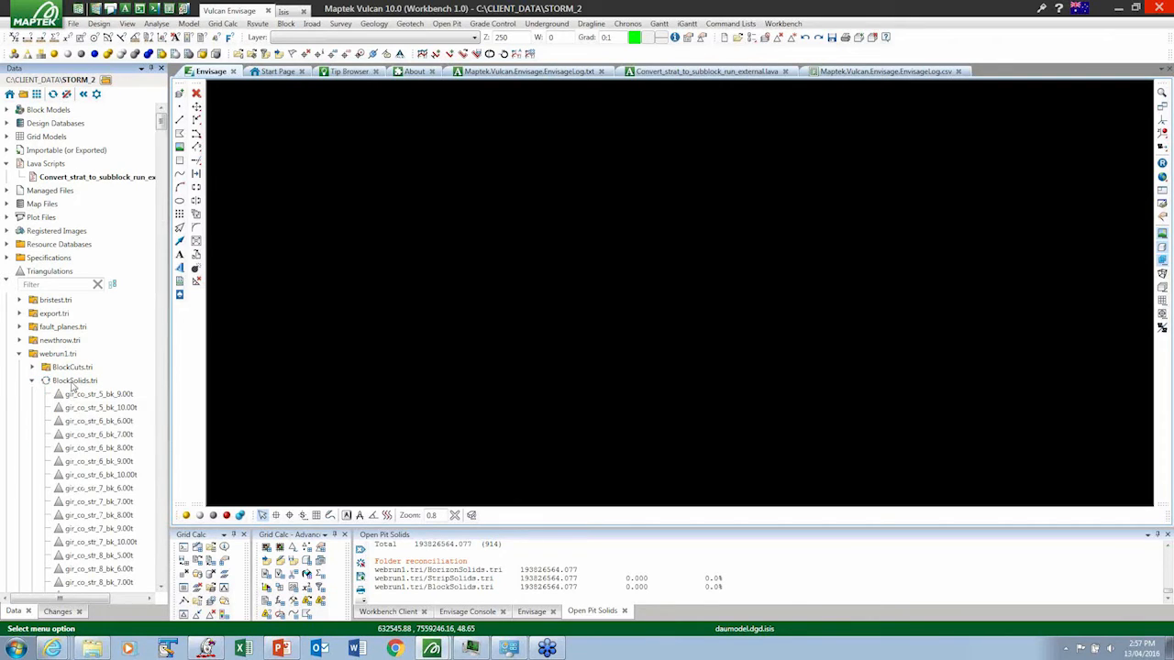
{"action": "left_click", "coordinate": [73, 381]}
{"action": "right_click", "coordinate": [88, 383]}
{"action": "left_click", "coordinate": [99, 391]}
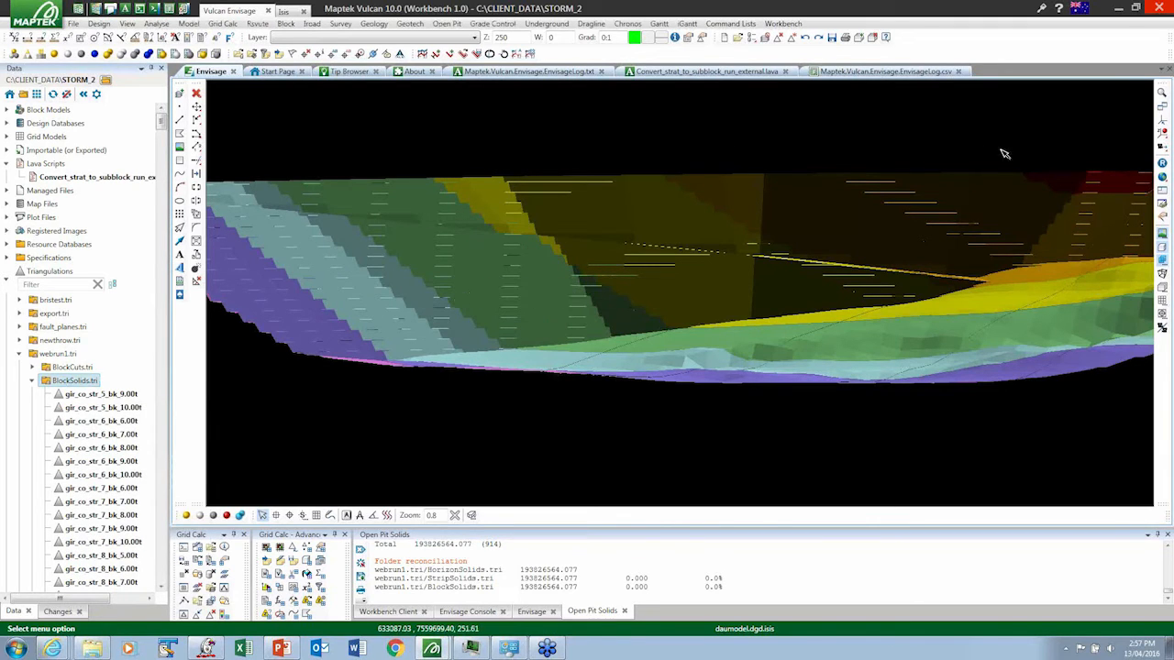
- Reset to plan view and inspect the attributes of the overburden block solid ob_str_6_bk_8.00t
{"action": "left_click", "coordinate": [1162, 165]}
{"action": "left_click", "coordinate": [530, 300]}
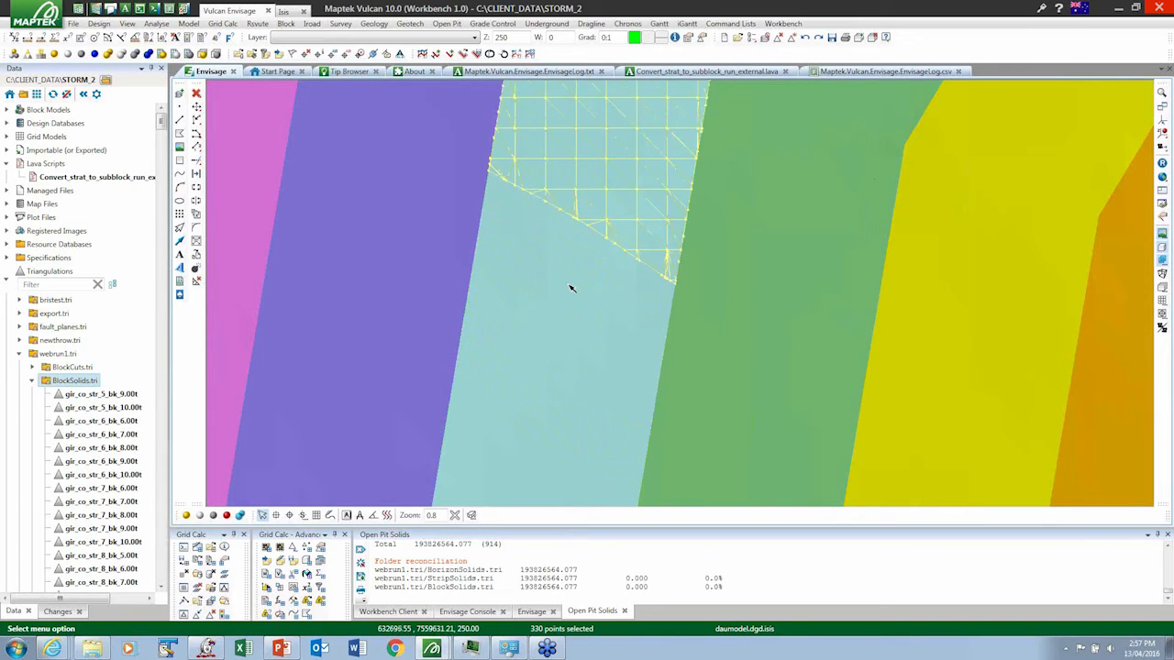
{"action": "mouse_move", "coordinate": [571, 290]}
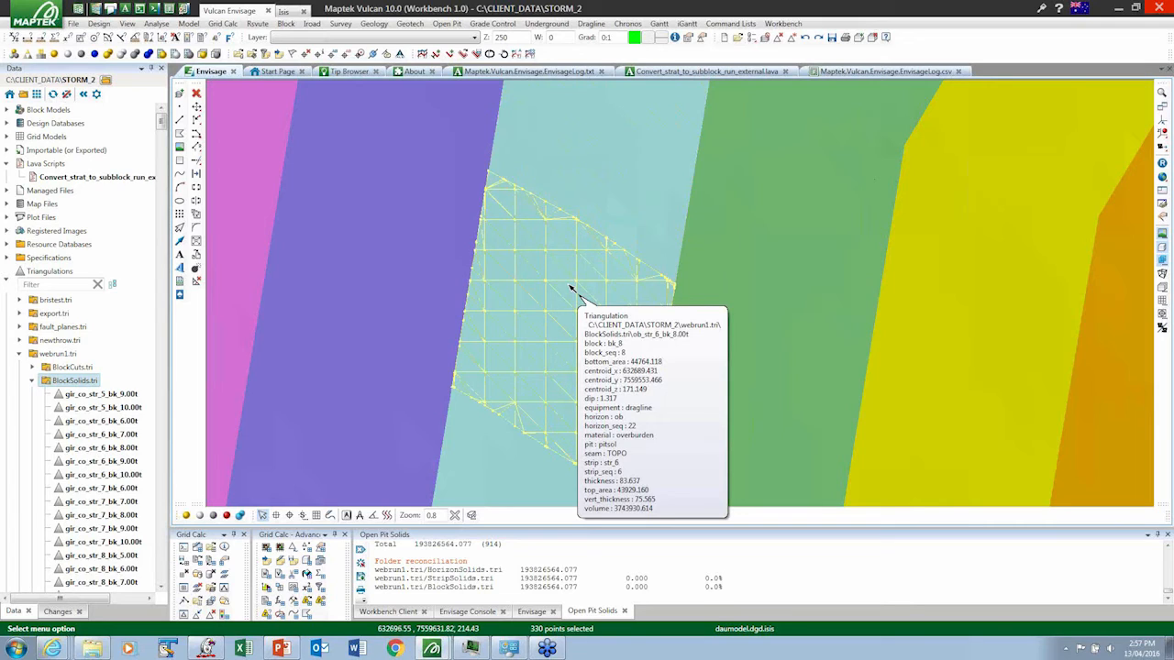
- Hide the overburden block solid and inspect the attributes of the coal block solid l12_co_str_6_bk_8.00t beneath it
{"action": "left_click", "coordinate": [226, 517]}
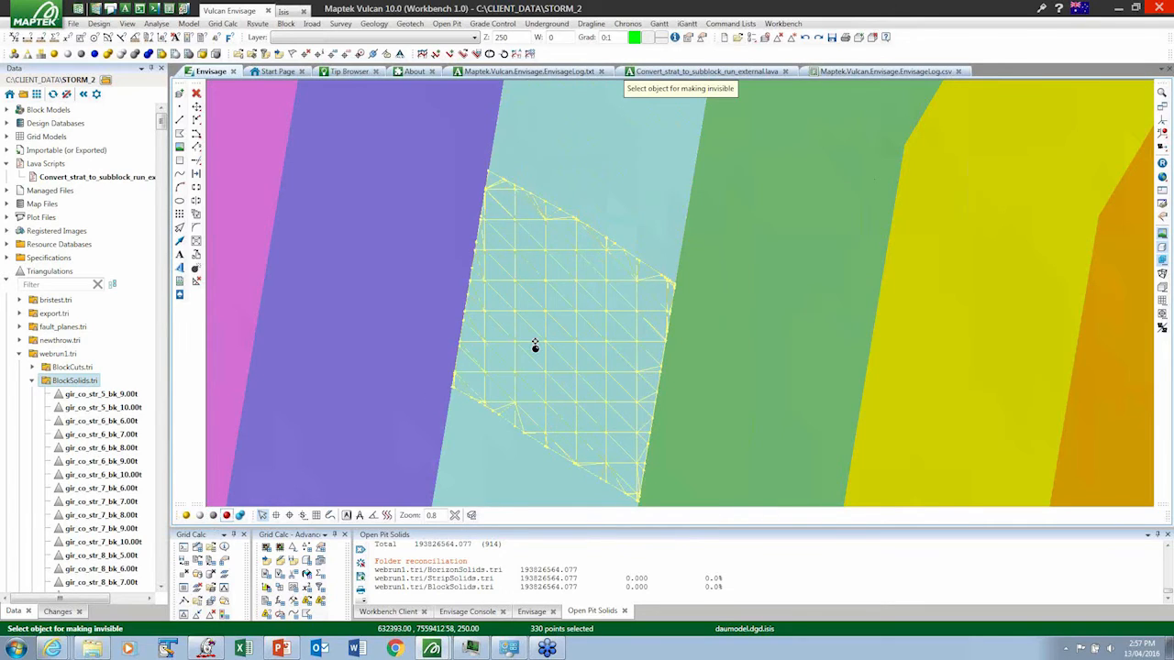
{"action": "left_click", "coordinate": [535, 344]}
{"action": "mouse_move", "coordinate": [538, 344]}
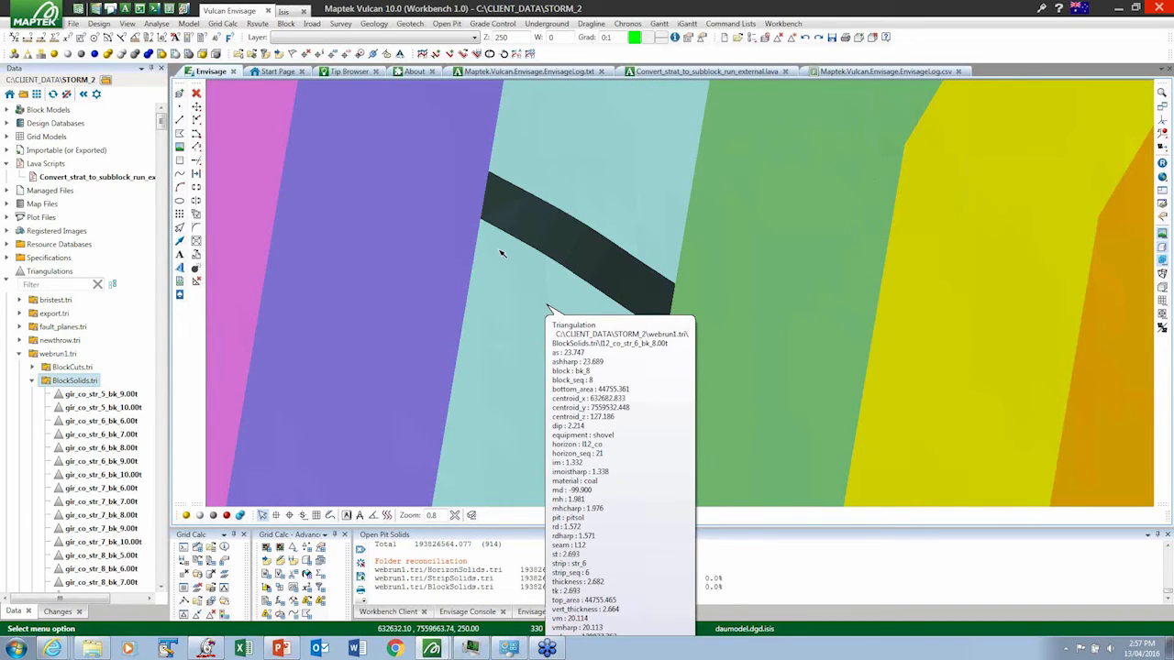
{"action": "mouse_move", "coordinate": [499, 252]}
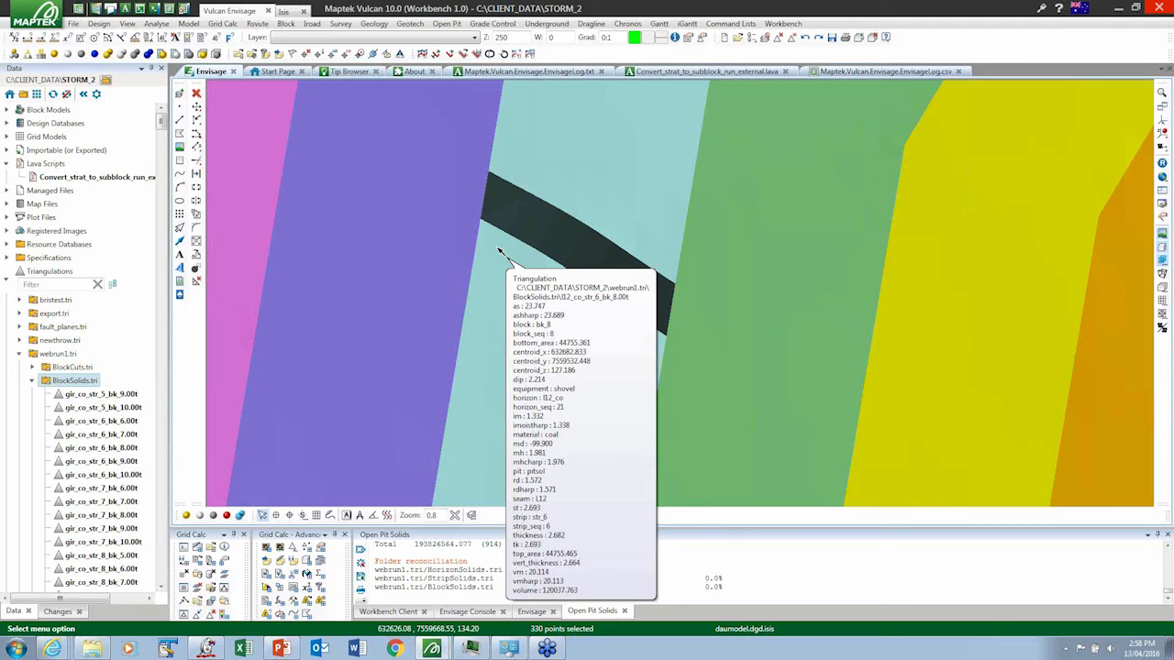
- Select all the block solids and calculate their 3D solid volumes with density 1.0 and the crossing, closure and consistency tests
{"action": "scroll", "coordinate": [488, 264], "scroll_direction": "down", "scroll_amount": 1}
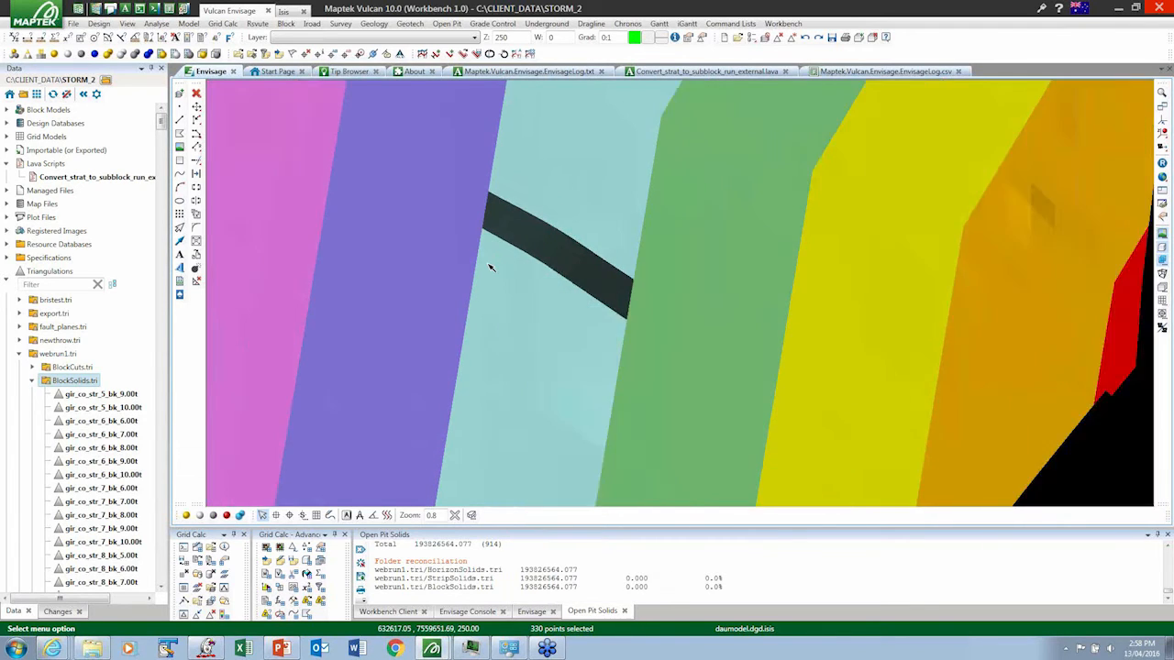
{"action": "scroll", "coordinate": [488, 264], "scroll_direction": "up", "scroll_amount": 1}
{"action": "scroll", "coordinate": [488, 264], "scroll_direction": "down", "scroll_amount": 1}
{"action": "scroll", "coordinate": [488, 264], "scroll_direction": "down", "scroll_amount": 5}
{"action": "left_click_drag", "start_coordinate": [343, 120], "coordinate": [683, 367]}
{"action": "right_click", "coordinate": [525, 240]}
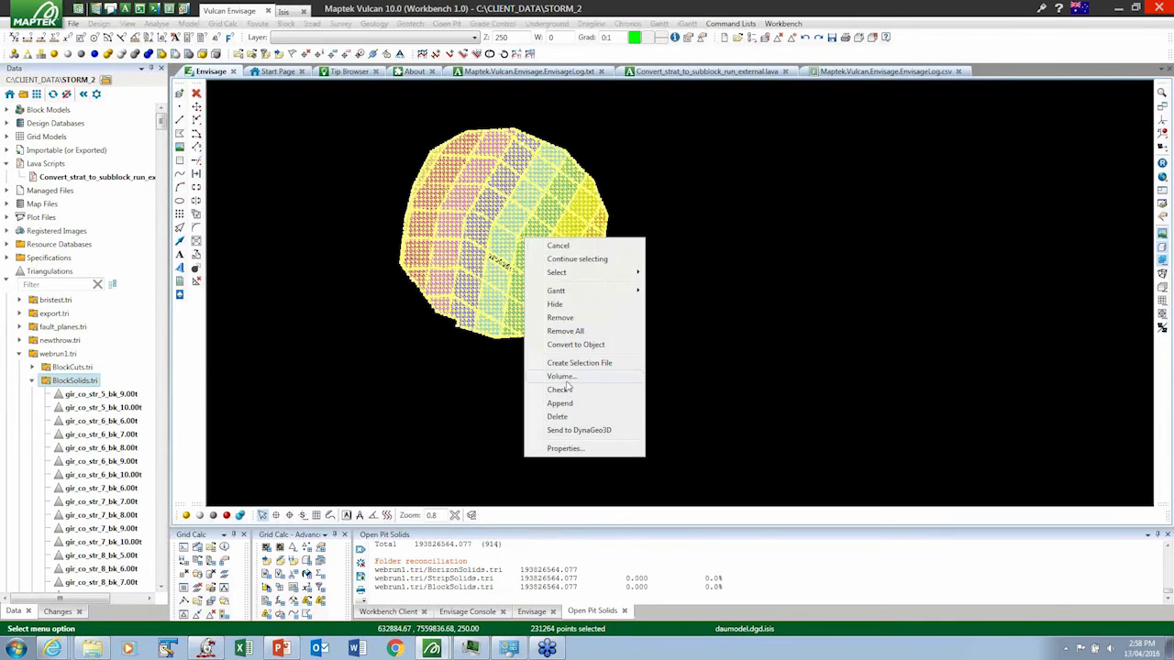
{"action": "left_click", "coordinate": [563, 377]}
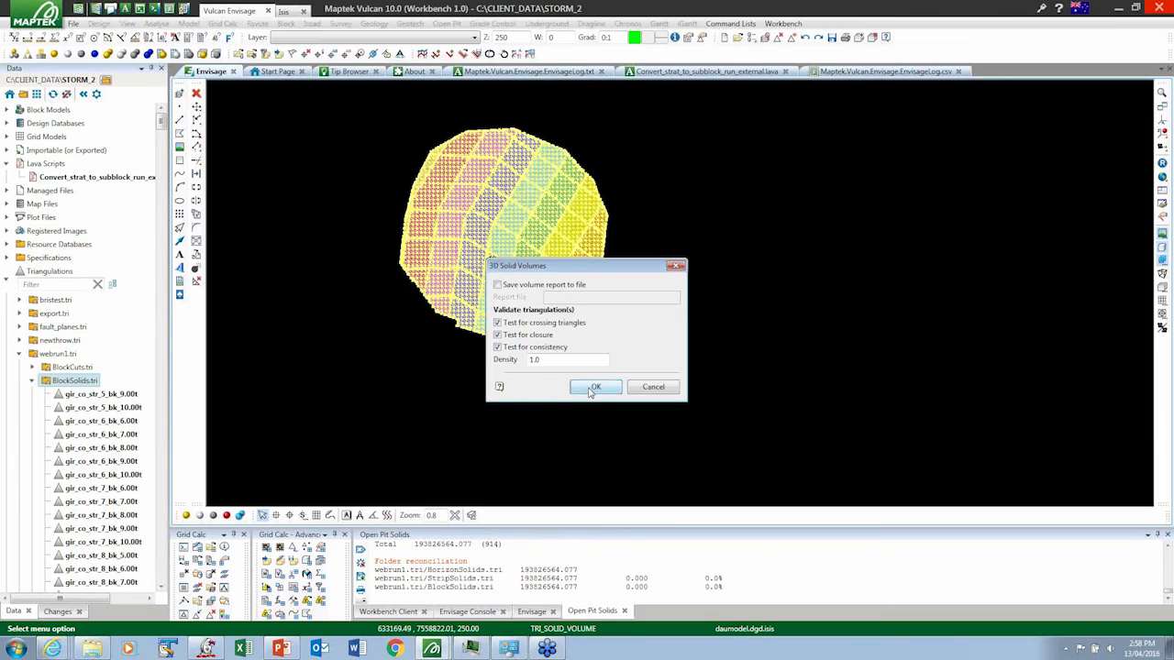
{"action": "left_click", "coordinate": [594, 387]}
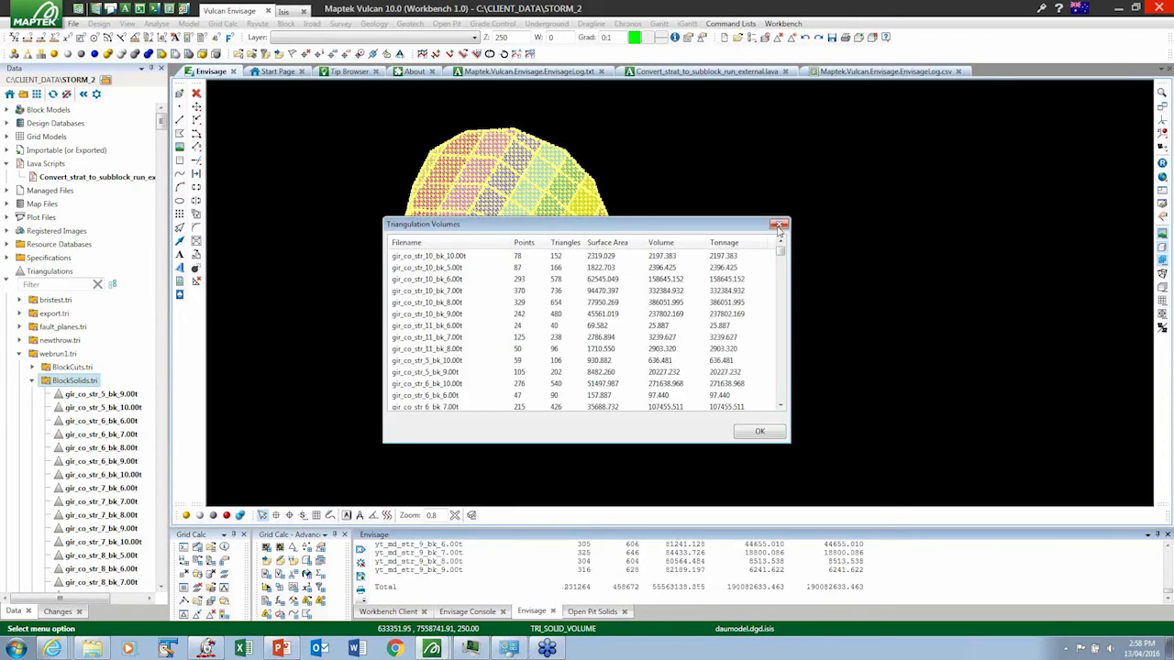
{"action": "left_click", "coordinate": [778, 226]}
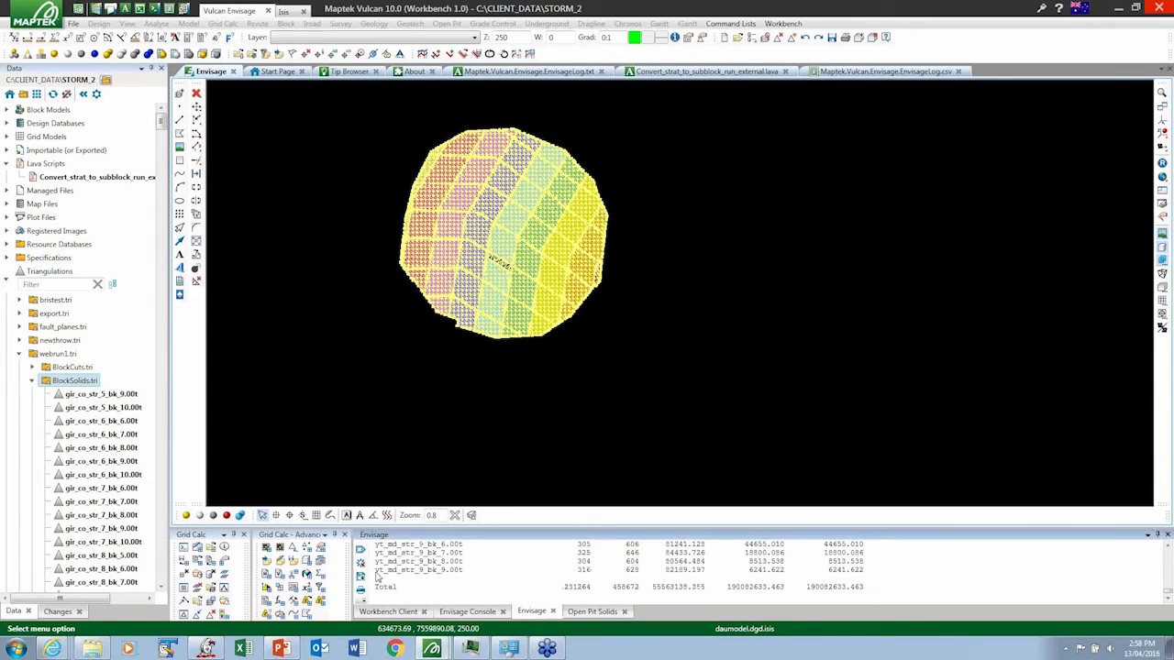
- Send the whole Envisage volume report log to the CSV editor as whitespace-separated data
{"action": "left_click", "coordinate": [361, 563]}
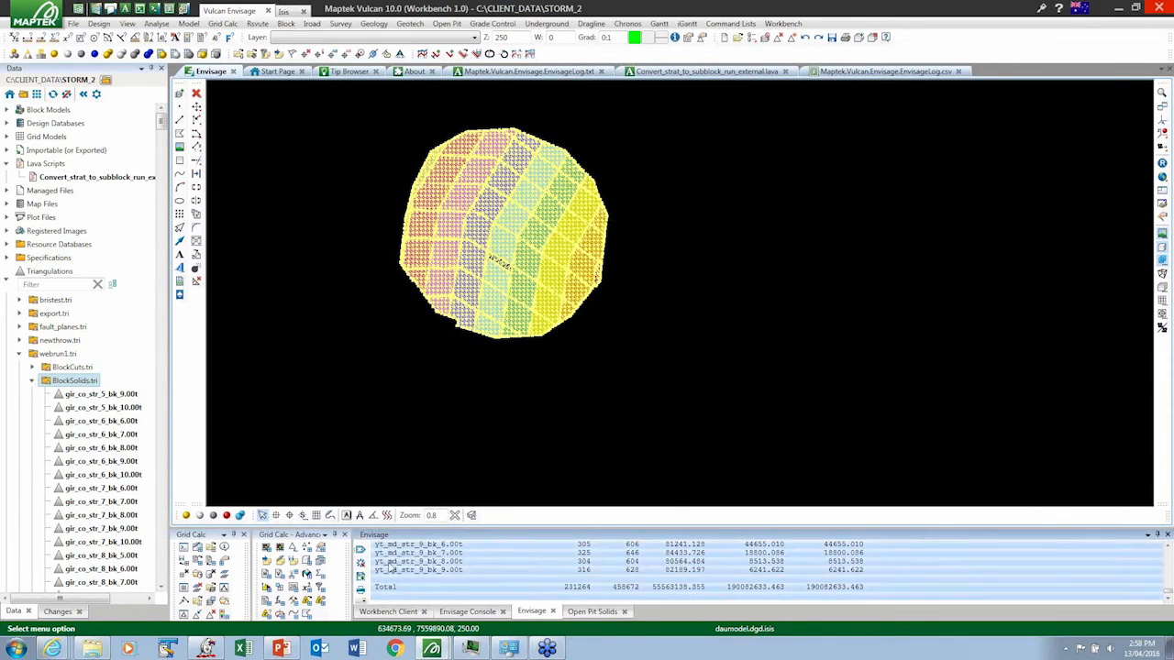
{"action": "right_click", "coordinate": [389, 567]}
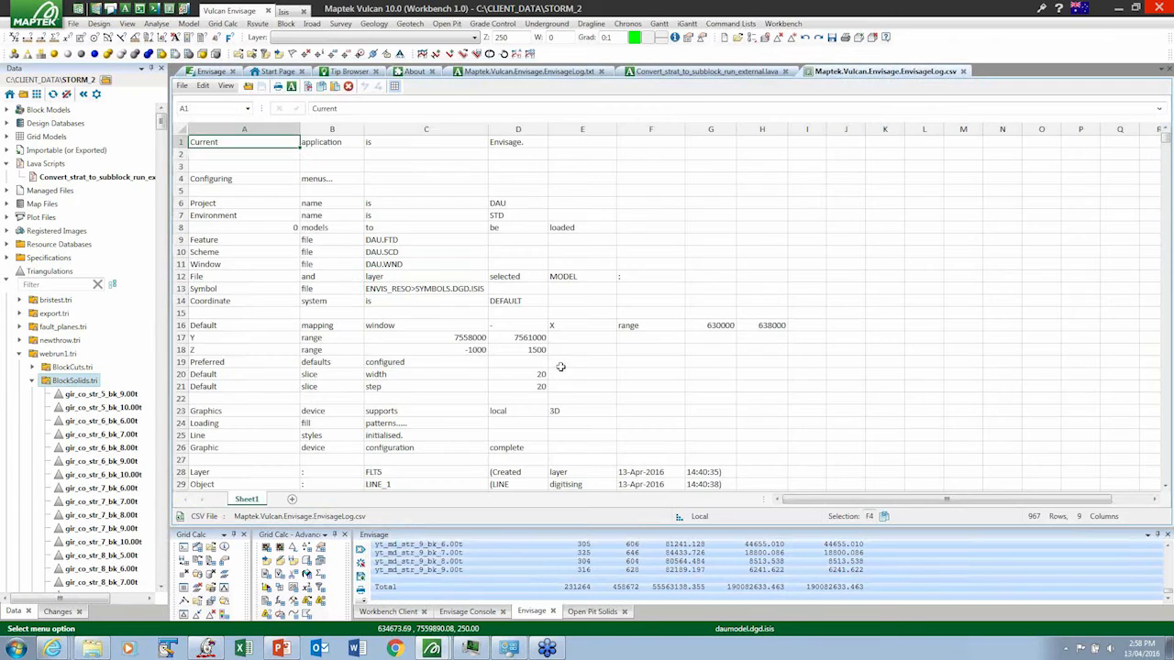
{"action": "left_click", "coordinate": [404, 289]}
- Examine the point, triangle, surface area and volume figures of the block solids in the CSV log, and minimise the window
{"action": "scroll", "coordinate": [406, 290], "scroll_direction": "down", "scroll_amount": 15}
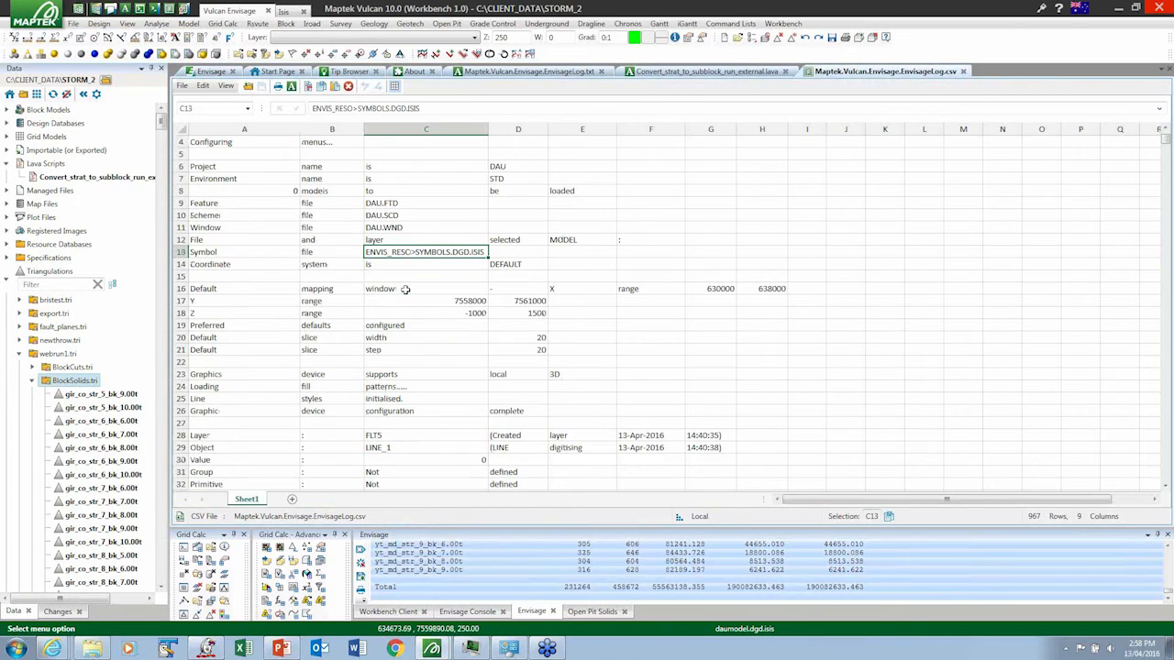
{"action": "scroll", "coordinate": [416, 304], "scroll_direction": "down", "scroll_amount": 6}
{"action": "left_click", "coordinate": [419, 288]}
{"action": "left_click", "coordinate": [596, 288]}
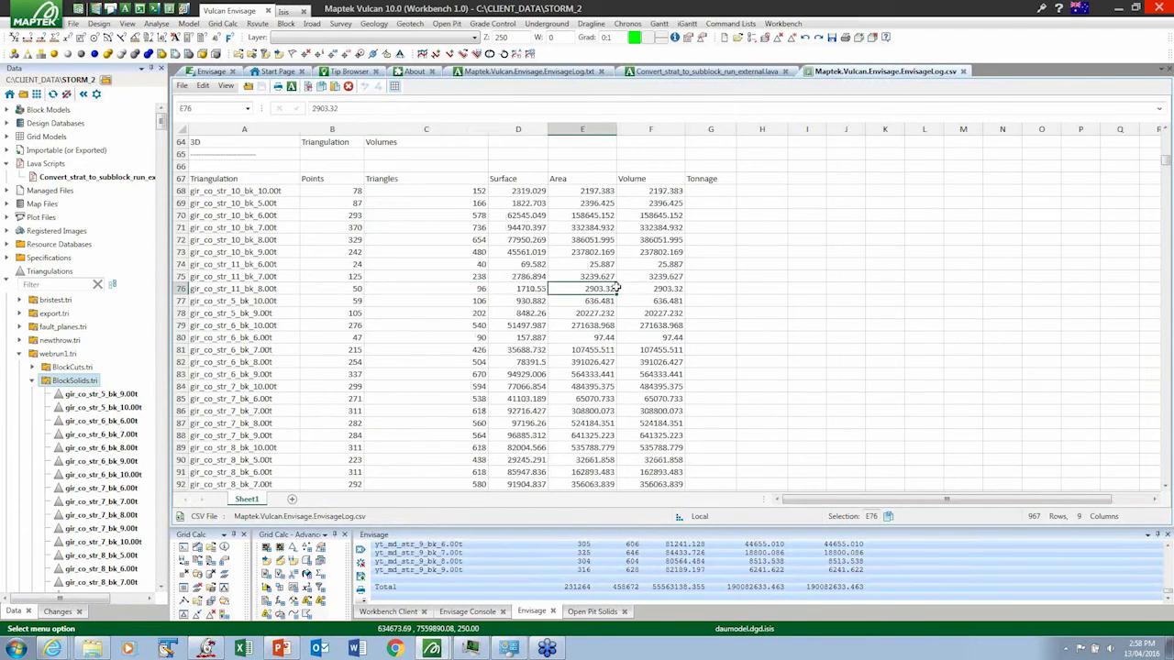
{"action": "scroll", "coordinate": [648, 308], "scroll_direction": "down", "scroll_amount": 1}
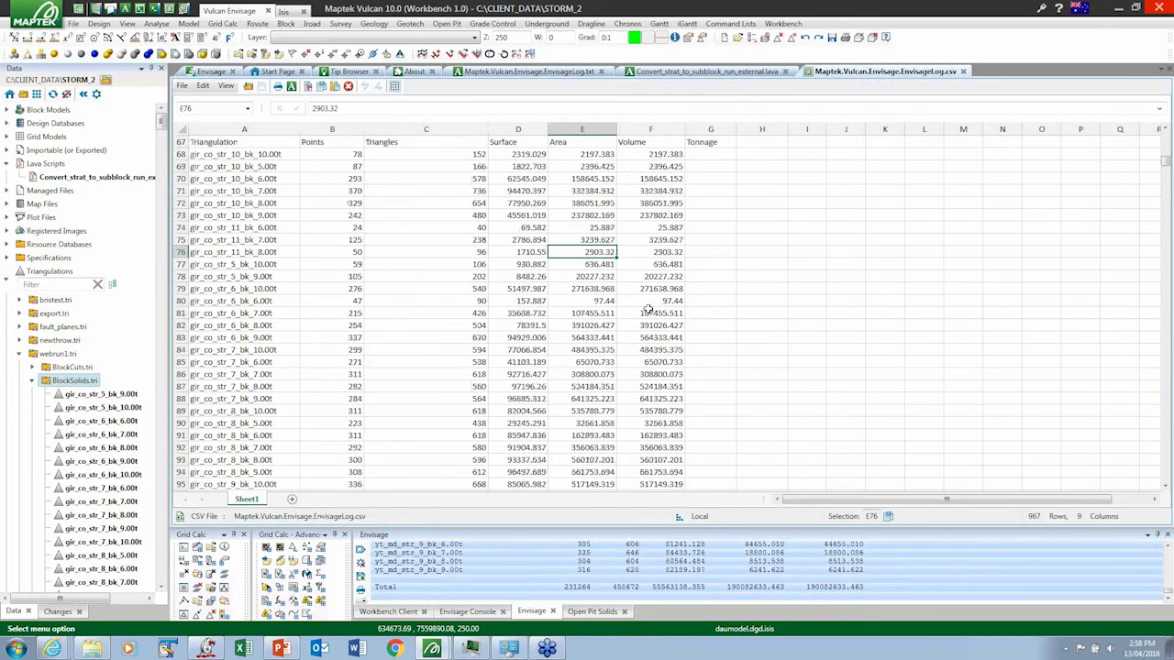
{"action": "scroll", "coordinate": [648, 308], "scroll_direction": "down", "scroll_amount": 11}
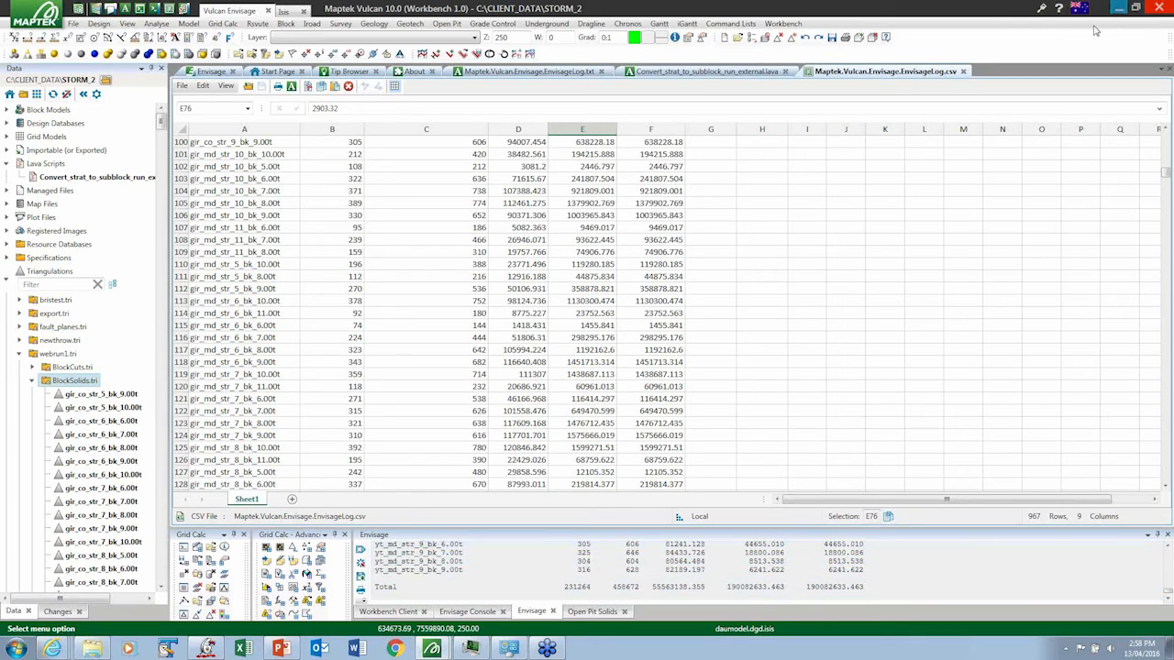
{"action": "left_click", "coordinate": [1119, 7]}
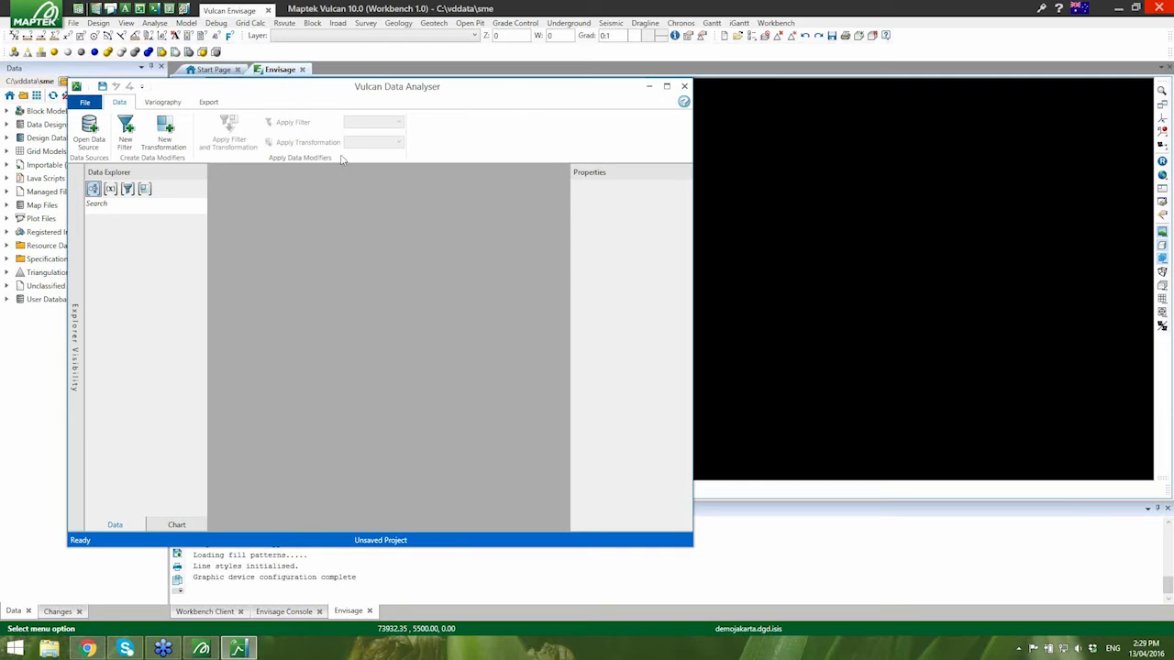
- In Vulcan Data Analyser, open demo.cmp.isis as the data source
{"action": "left_click", "coordinate": [90, 131]}
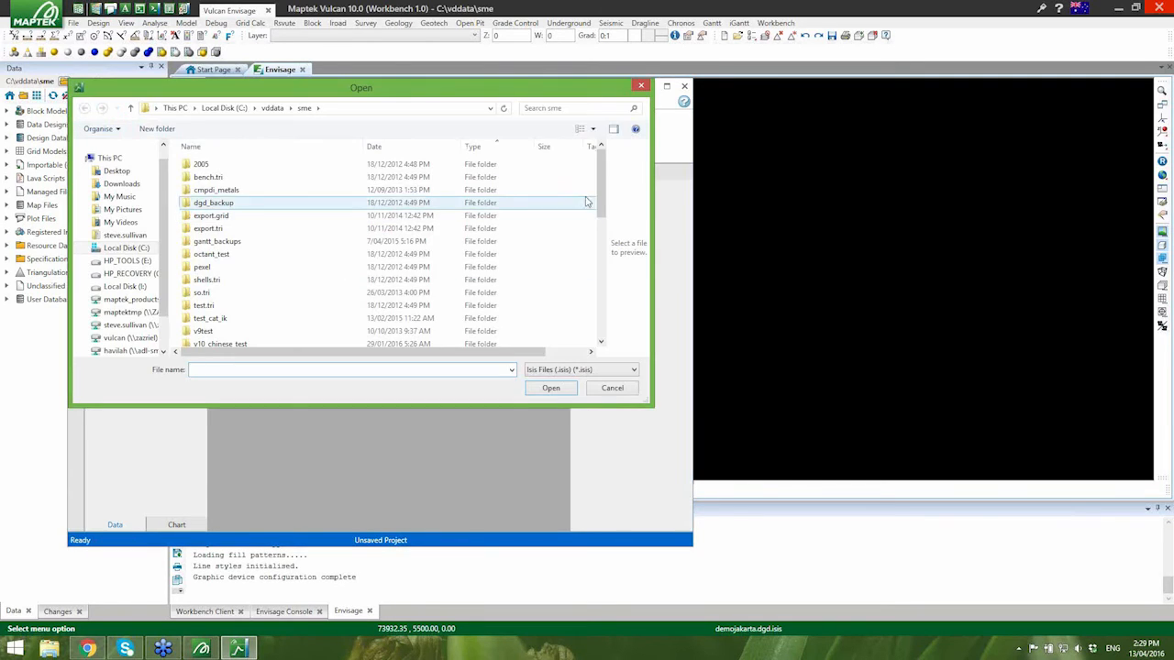
{"action": "left_click_drag", "start_coordinate": [601, 191], "coordinate": [600, 253]}
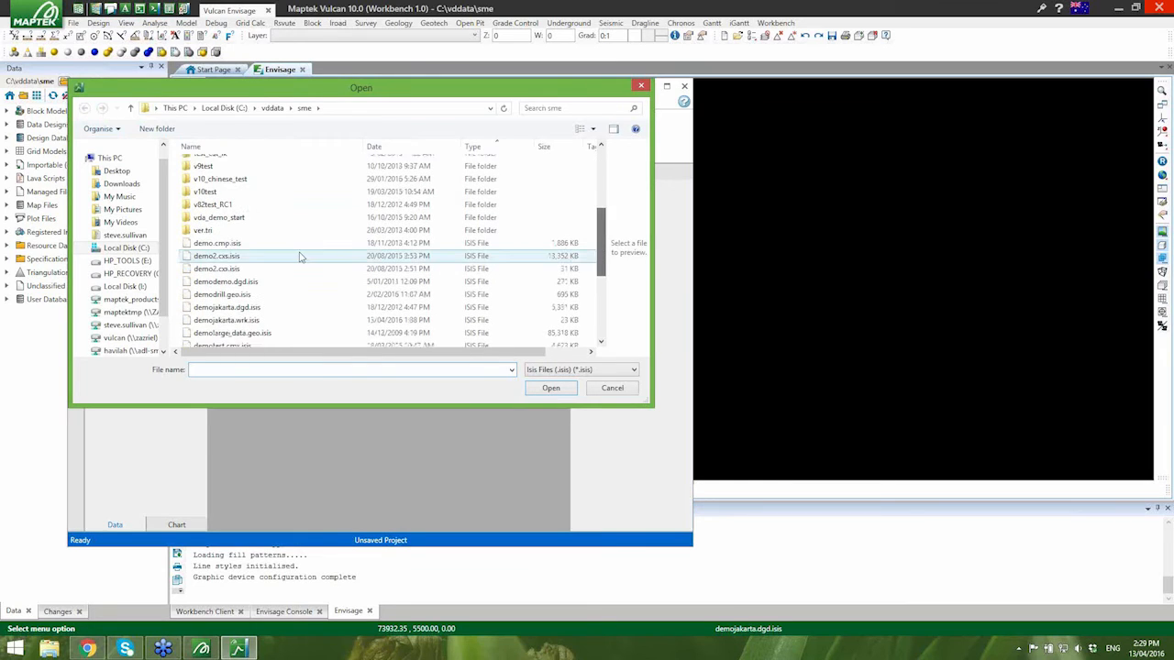
{"action": "left_click", "coordinate": [293, 244]}
{"action": "left_click", "coordinate": [551, 389]}
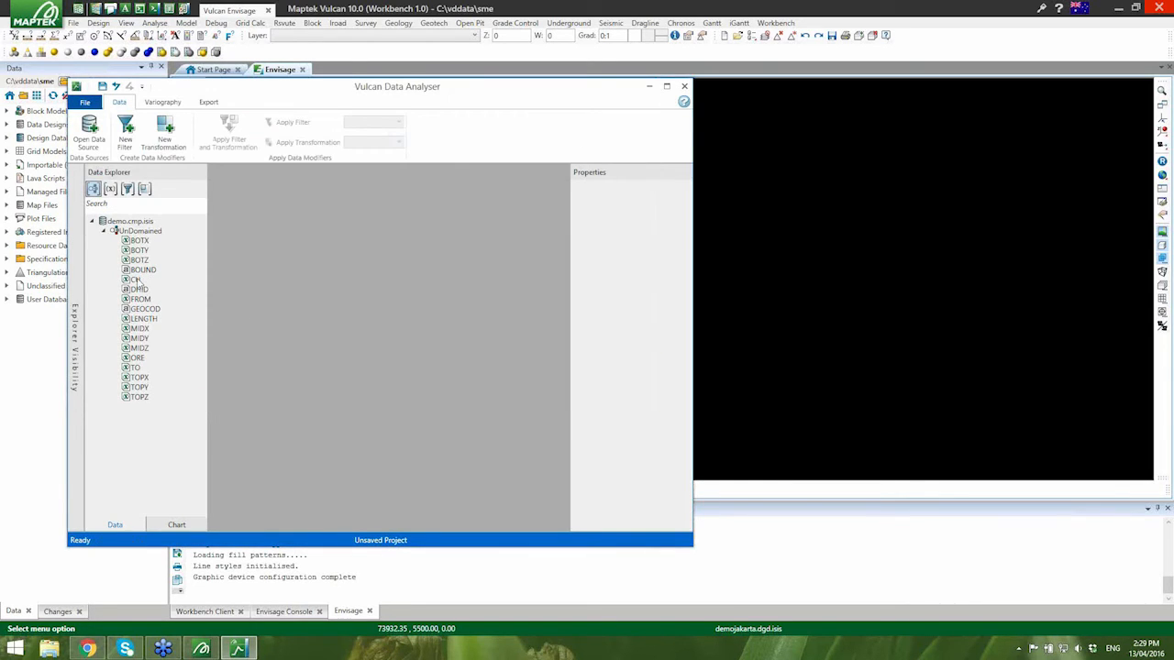
- Create a single-direction variogram of the CU variable with search radius 250 and lag size 10, and maximise the window
{"action": "left_click", "coordinate": [136, 280]}
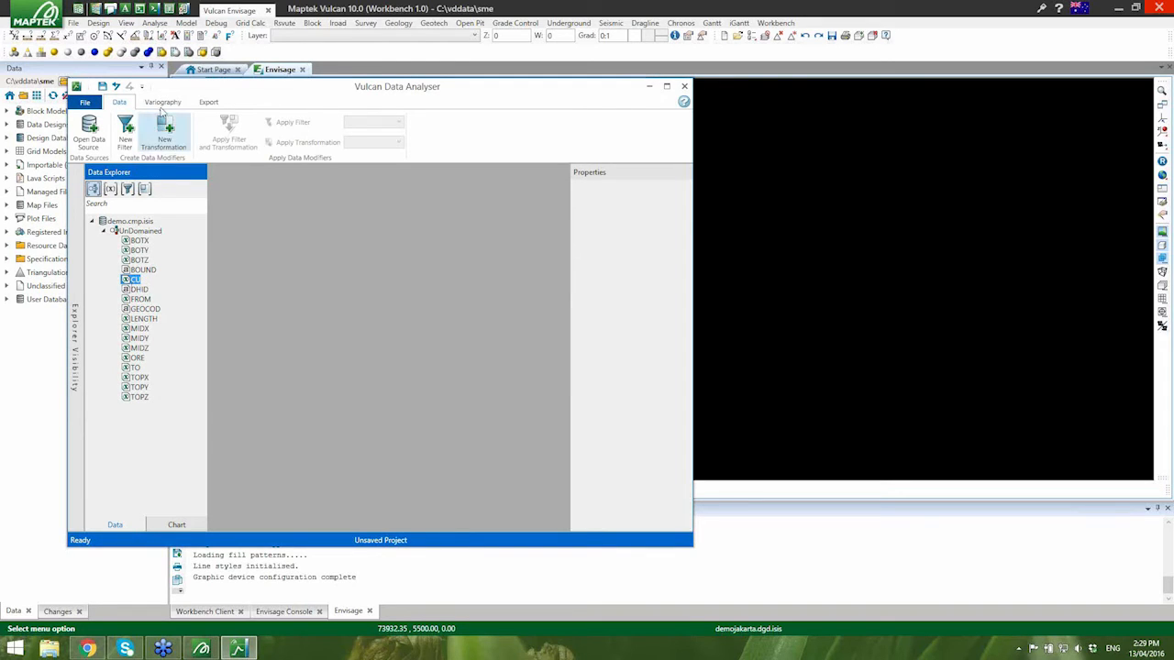
{"action": "left_click", "coordinate": [162, 102]}
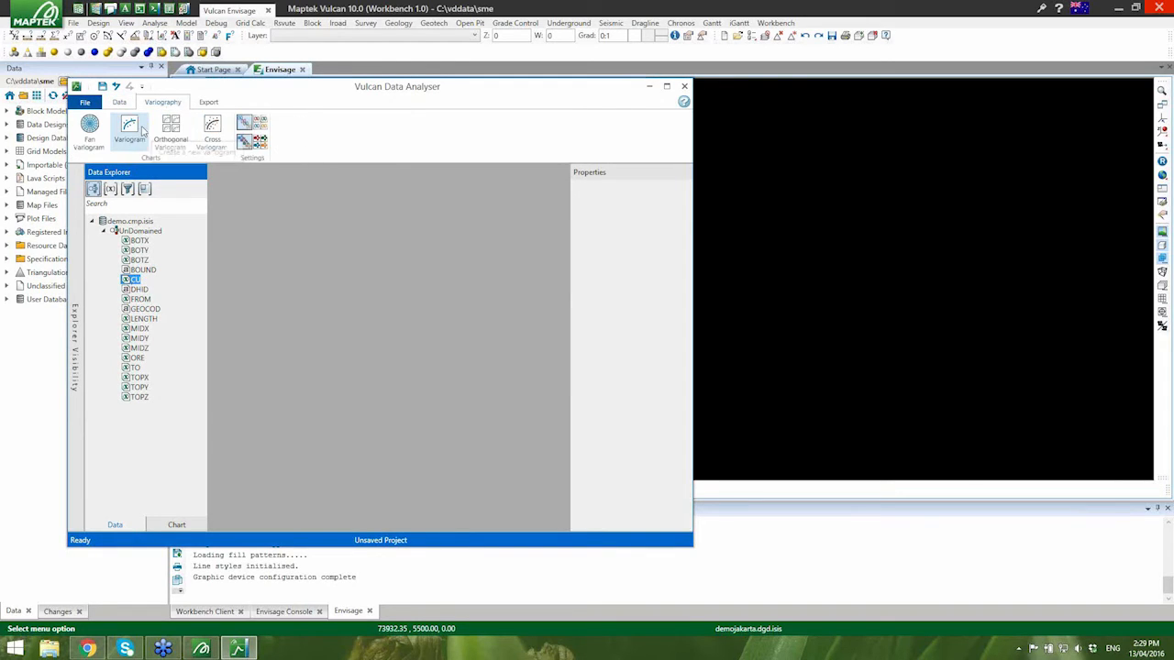
{"action": "left_click", "coordinate": [131, 132]}
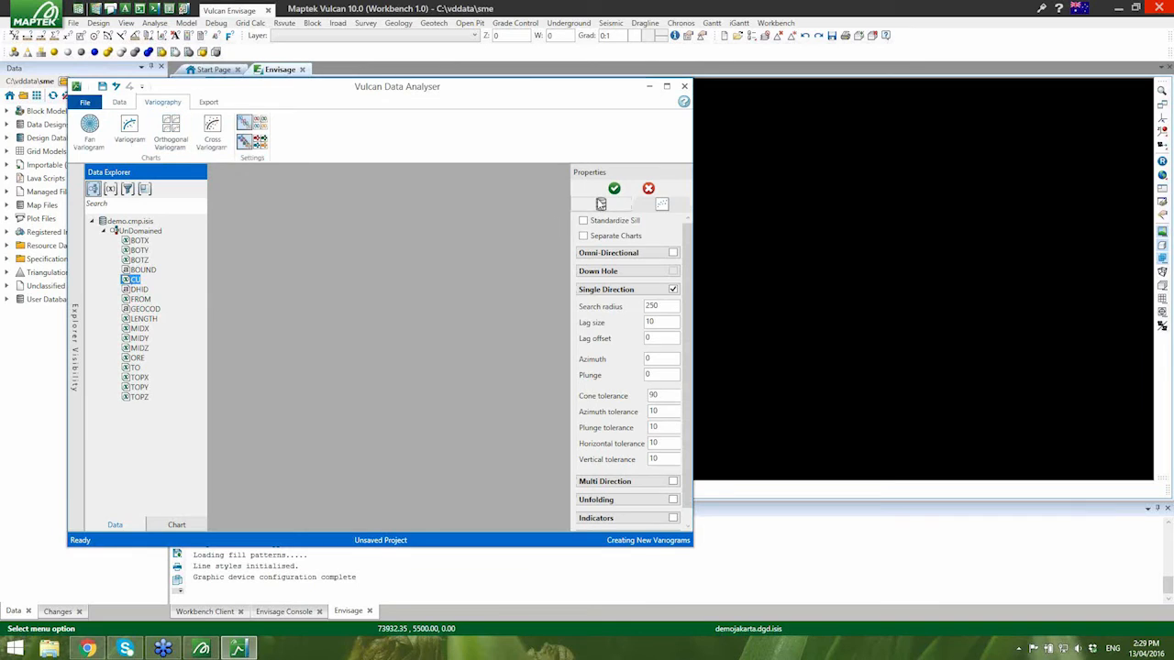
{"action": "left_click", "coordinate": [611, 190]}
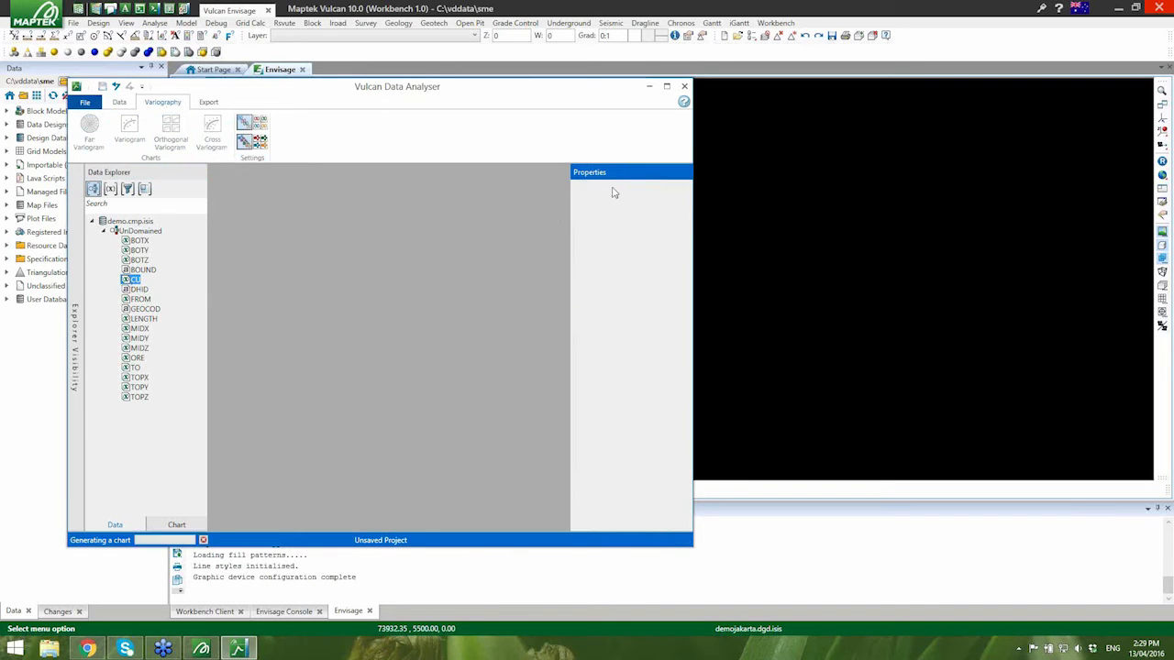
{"action": "left_click", "coordinate": [667, 87]}
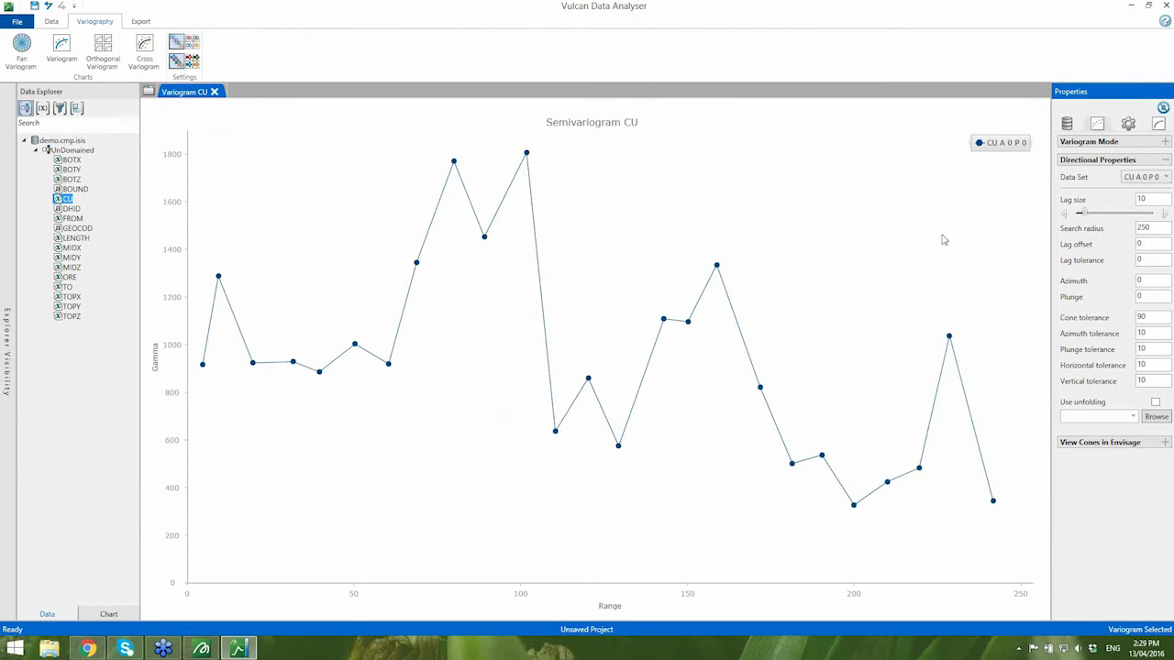
- Standardize the sill of the CU variogram and set its azimuth to 62
{"action": "left_click", "coordinate": [1137, 143]}
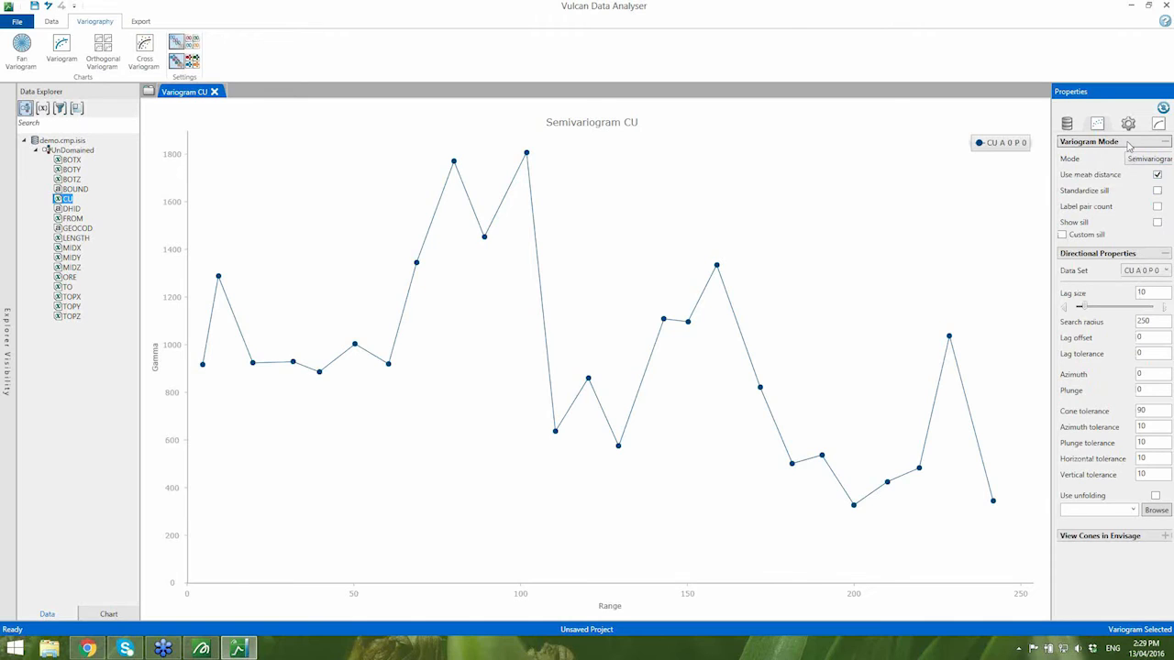
{"action": "left_click", "coordinate": [1157, 191]}
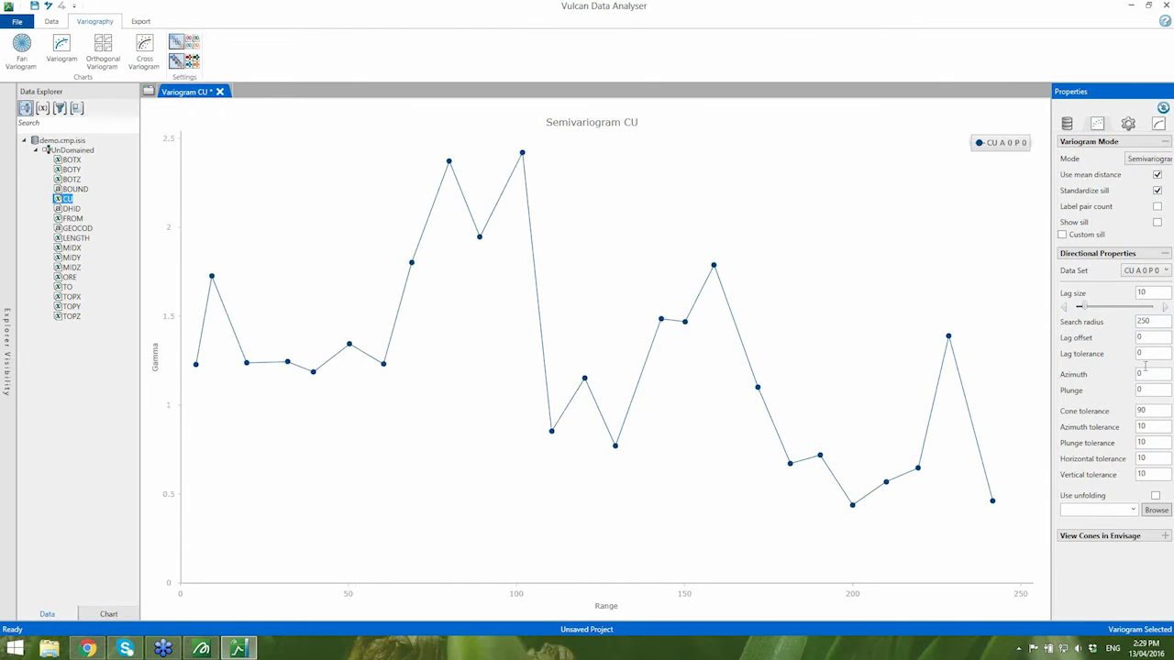
{"action": "left_click", "coordinate": [1146, 374]}
{"action": "type", "text": "62"}
{"action": "key", "text": "Return"}
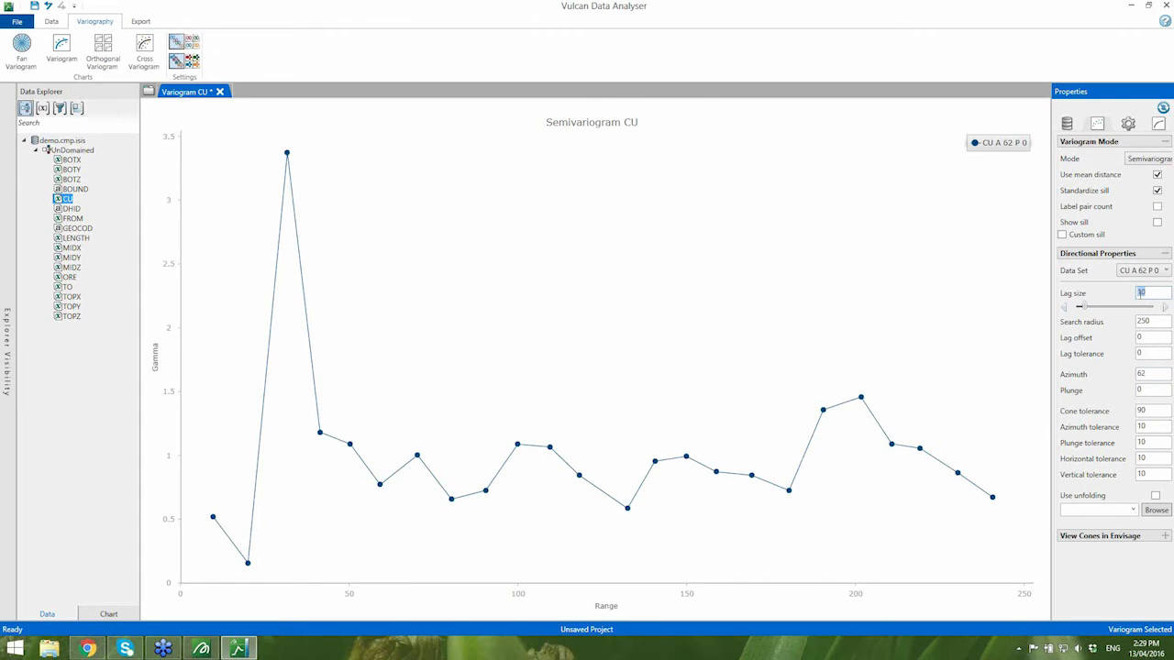
- Try a lag size of 50, reduce it to 23, and label the variogram points with rotated pair counts
{"action": "key", "text": "Return"}
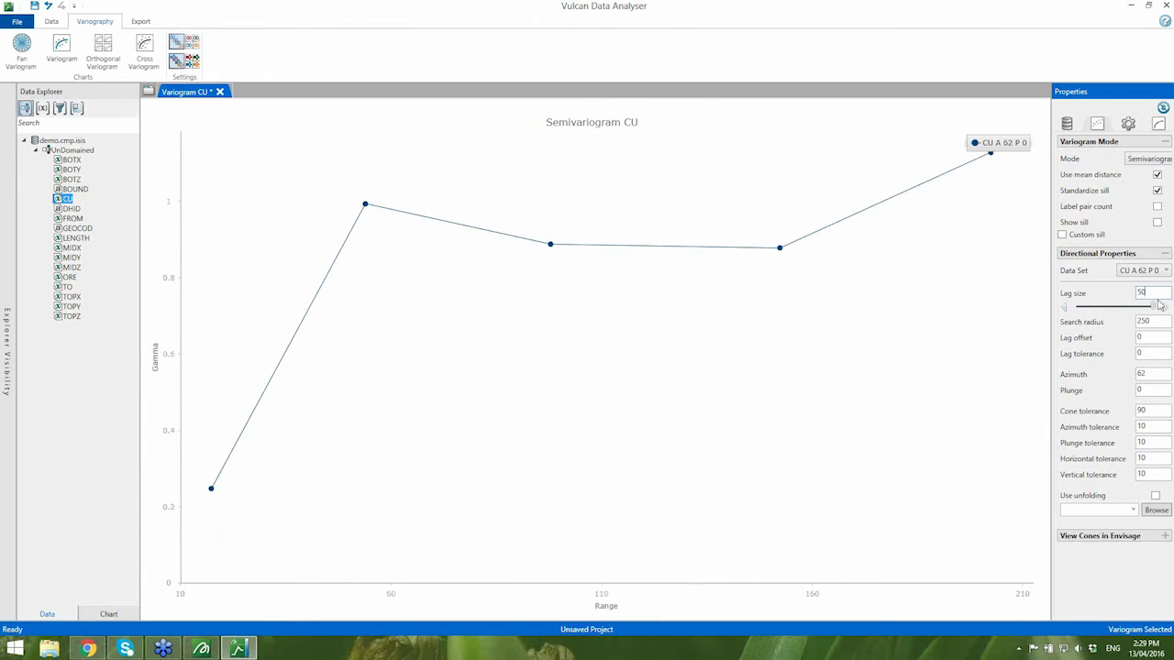
{"action": "left_click_drag", "start_coordinate": [1153, 310], "coordinate": [1108, 311]}
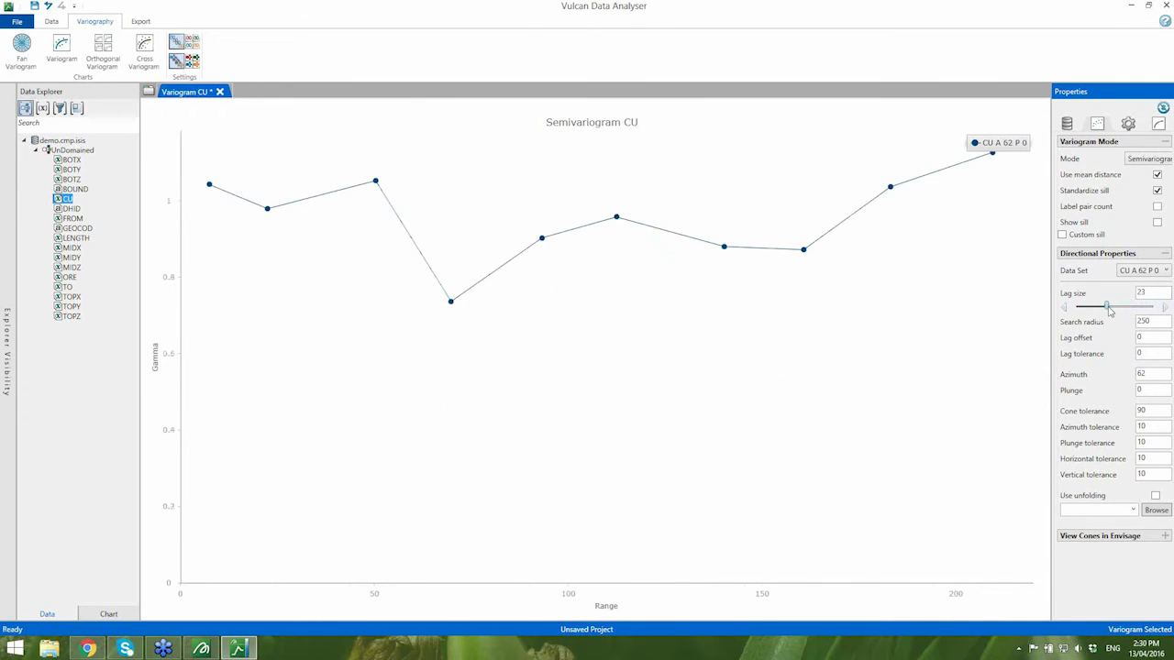
{"action": "left_click", "coordinate": [1157, 207]}
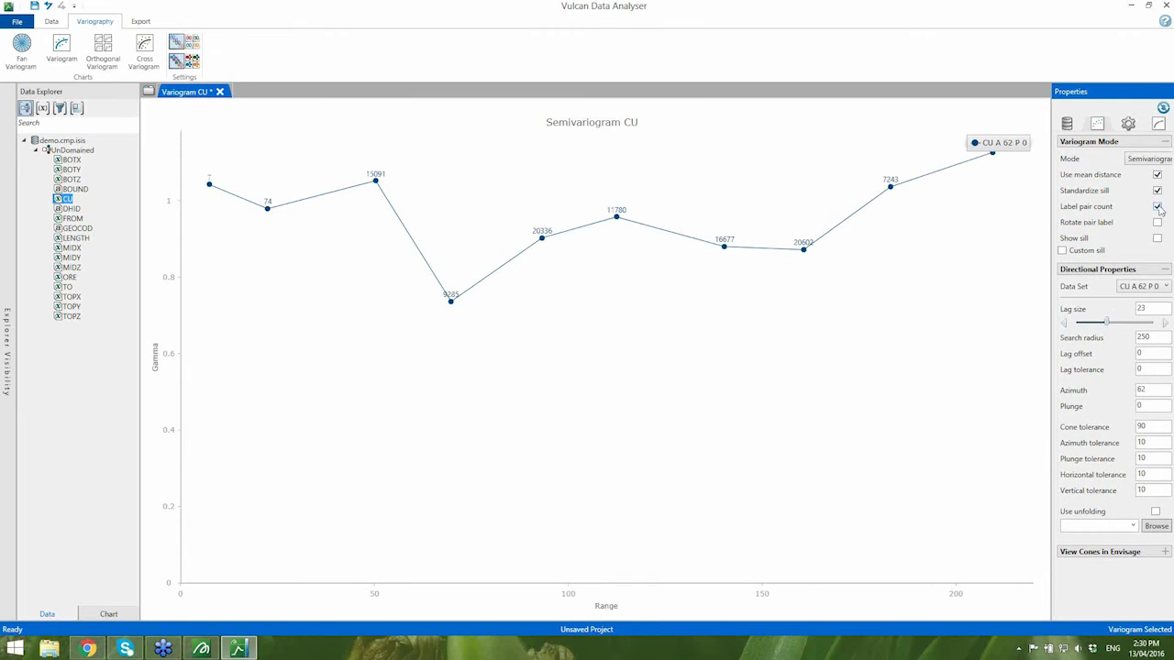
{"action": "left_click", "coordinate": [1157, 222]}
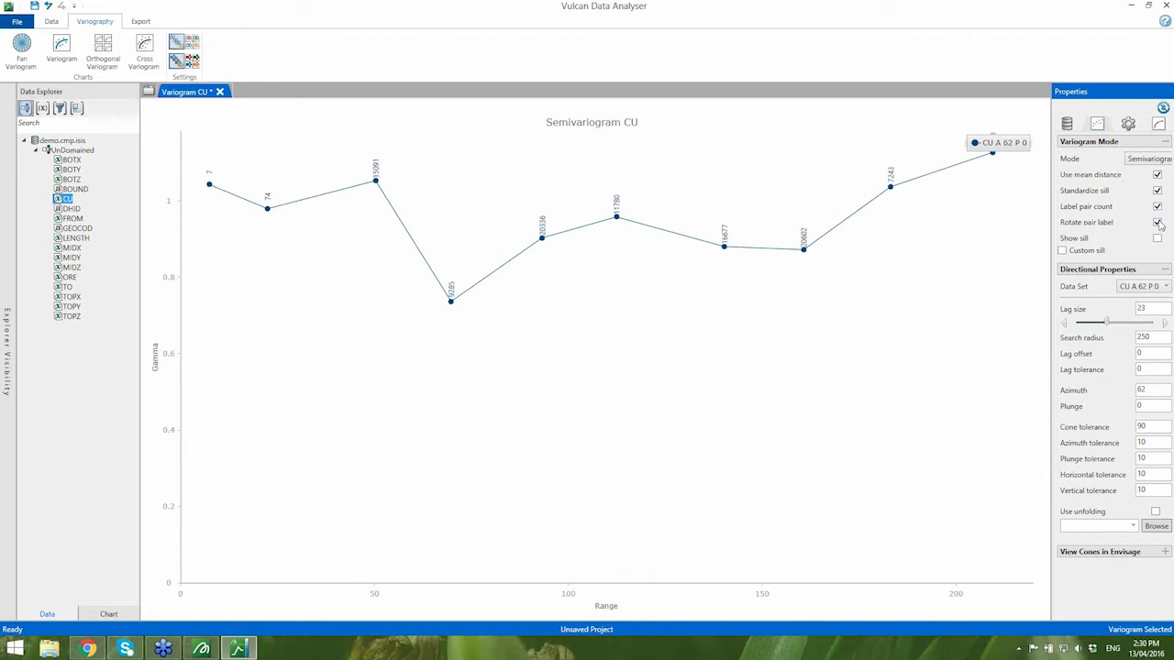
- Preview the General Relative and Pairwise Relative Semivariogram modes, and return the CU chart to Semivariogram mode
{"action": "left_click", "coordinate": [1150, 158]}
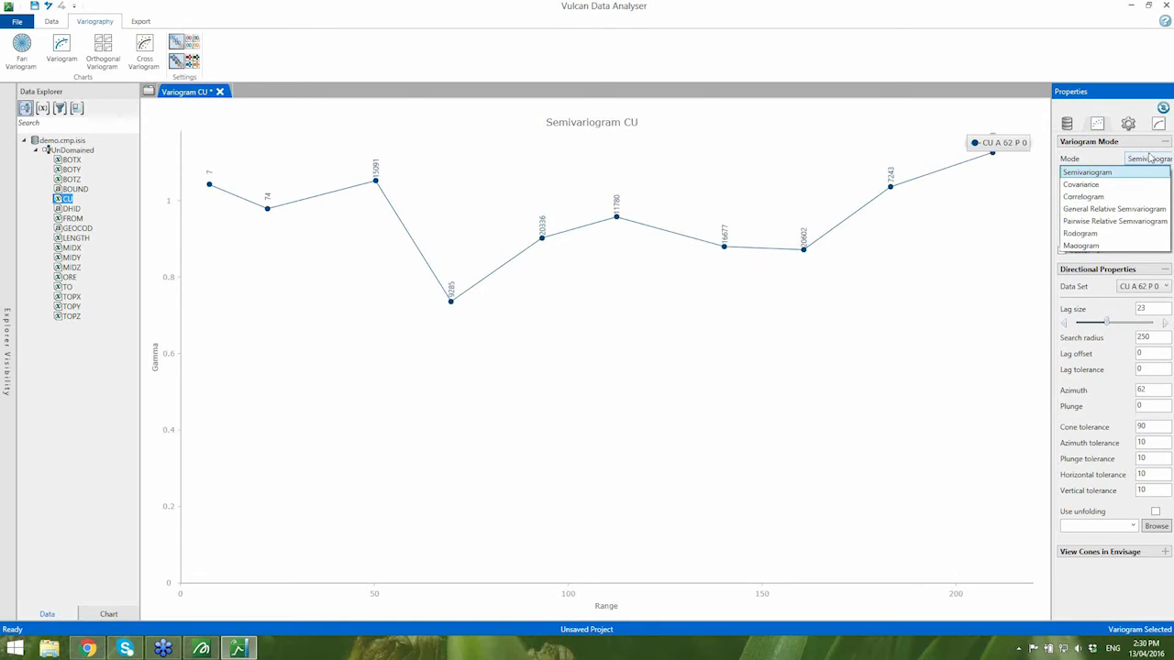
{"action": "left_click", "coordinate": [1105, 209]}
{"action": "left_click", "coordinate": [1146, 161]}
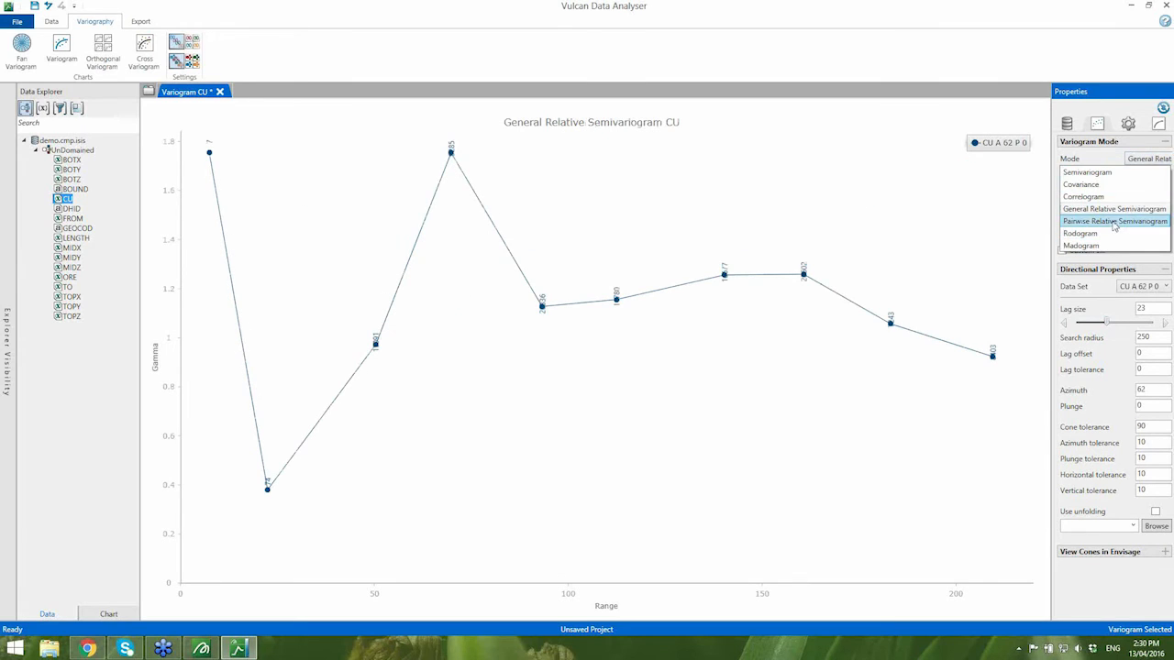
{"action": "left_click", "coordinate": [1126, 228]}
{"action": "left_click", "coordinate": [1146, 159]}
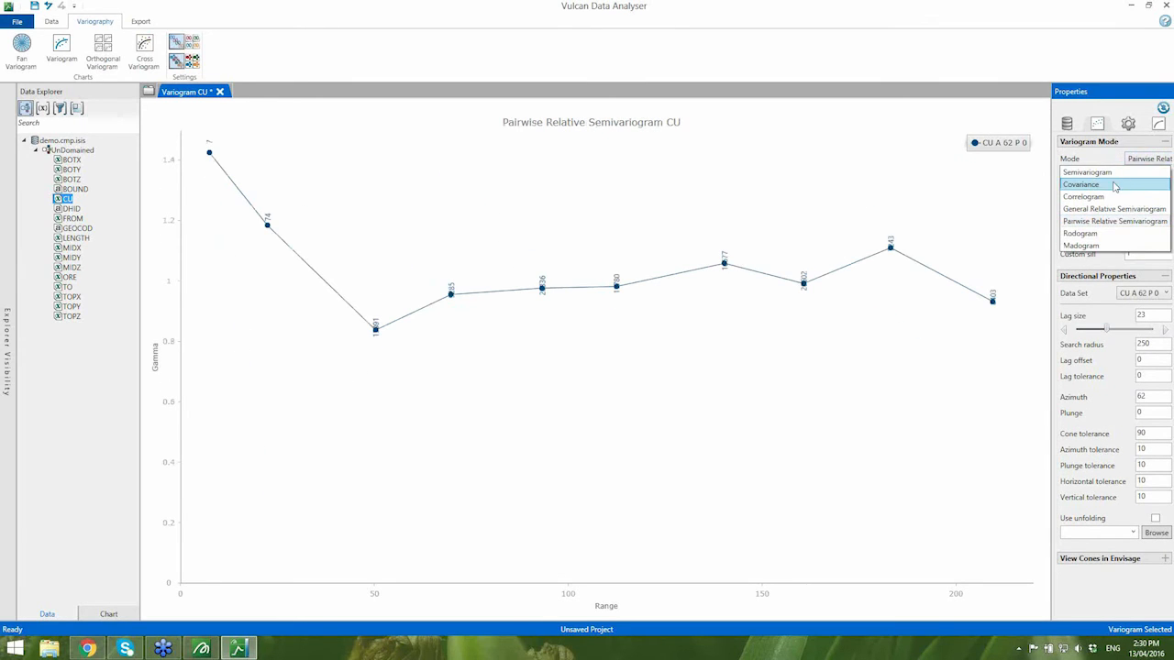
{"action": "left_click", "coordinate": [1115, 173]}
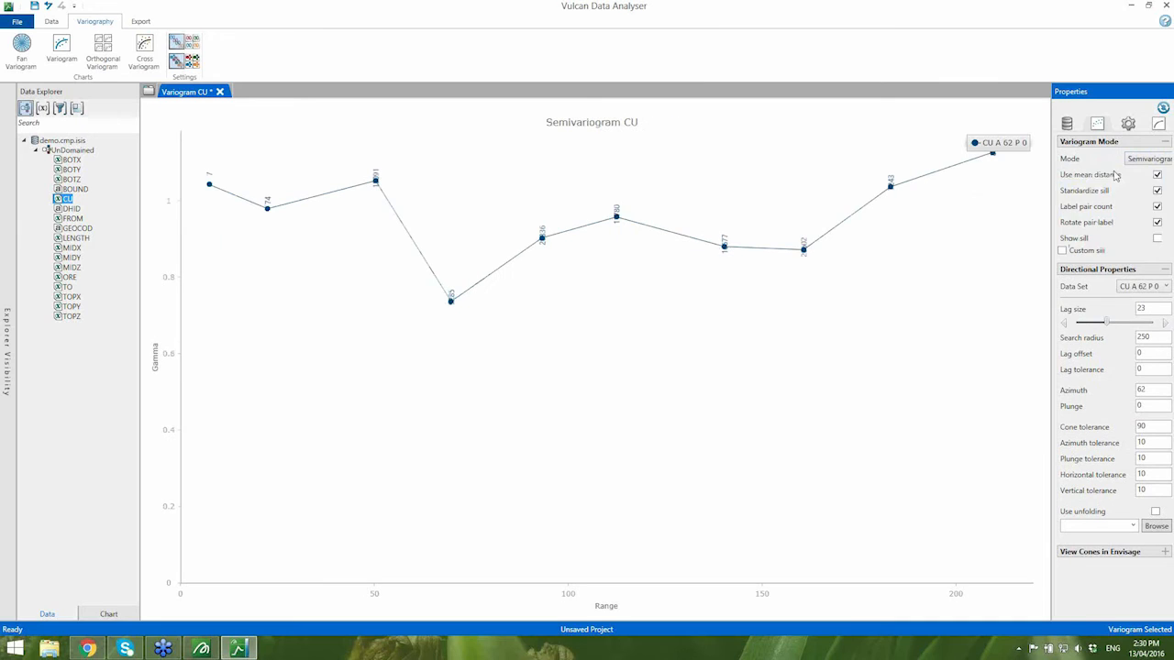
- Enable a model on the CU variogram, colour it orange, and autofit it to the data
{"action": "left_click", "coordinate": [1161, 126]}
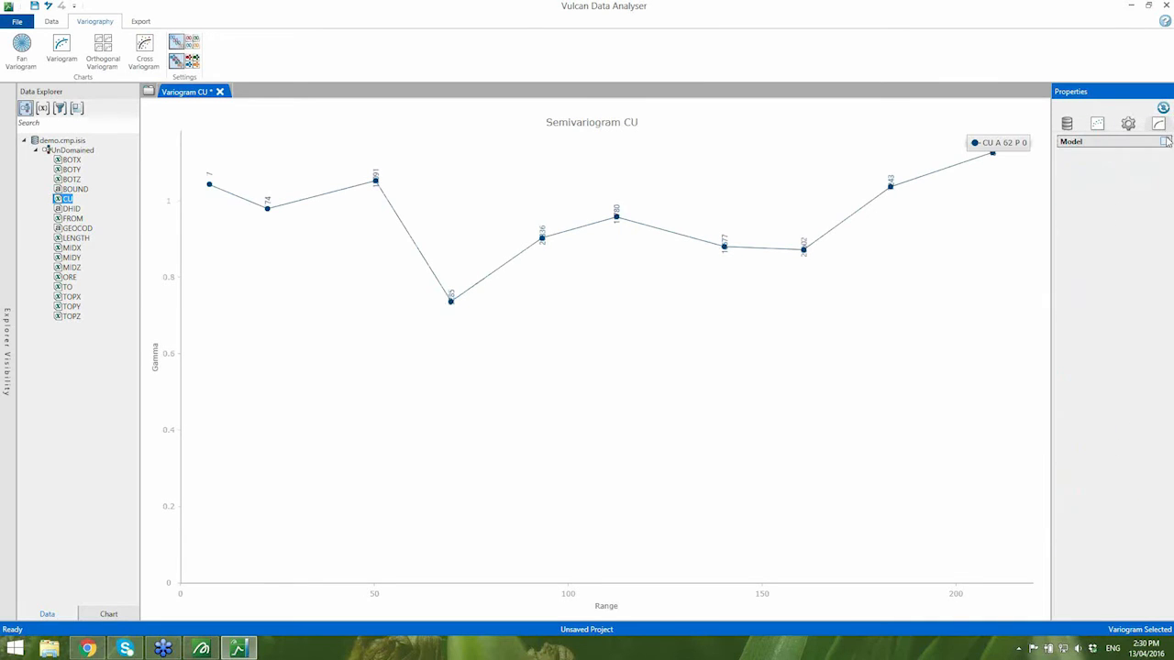
{"action": "left_click", "coordinate": [1165, 141]}
{"action": "left_click", "coordinate": [1164, 198]}
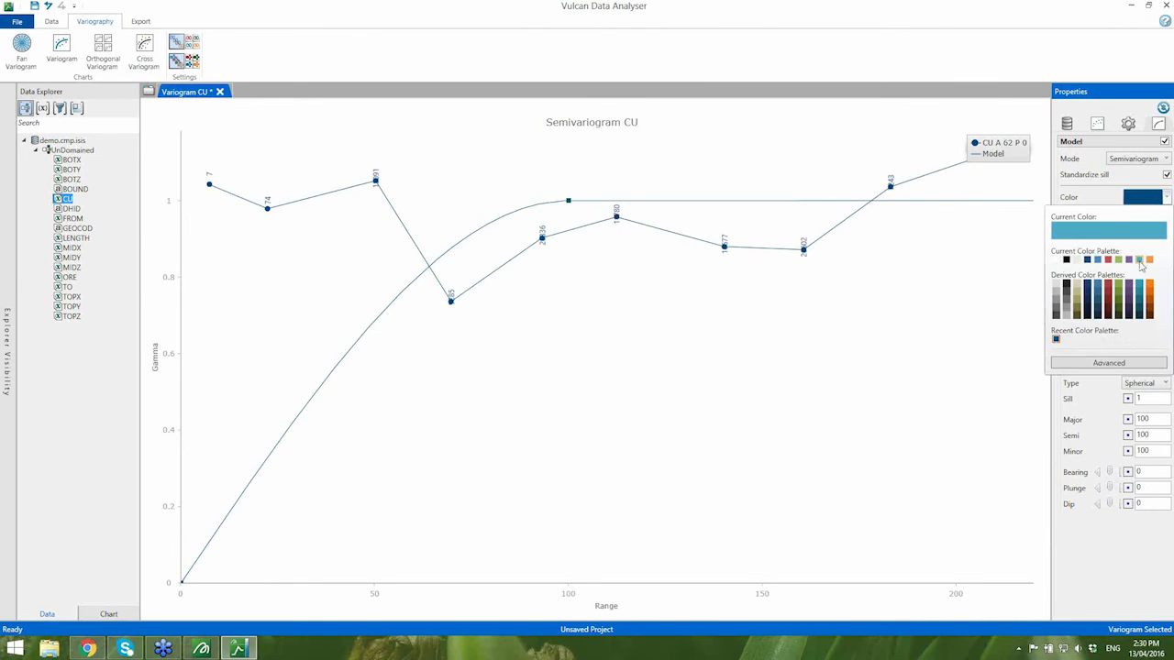
{"action": "left_click", "coordinate": [1150, 260]}
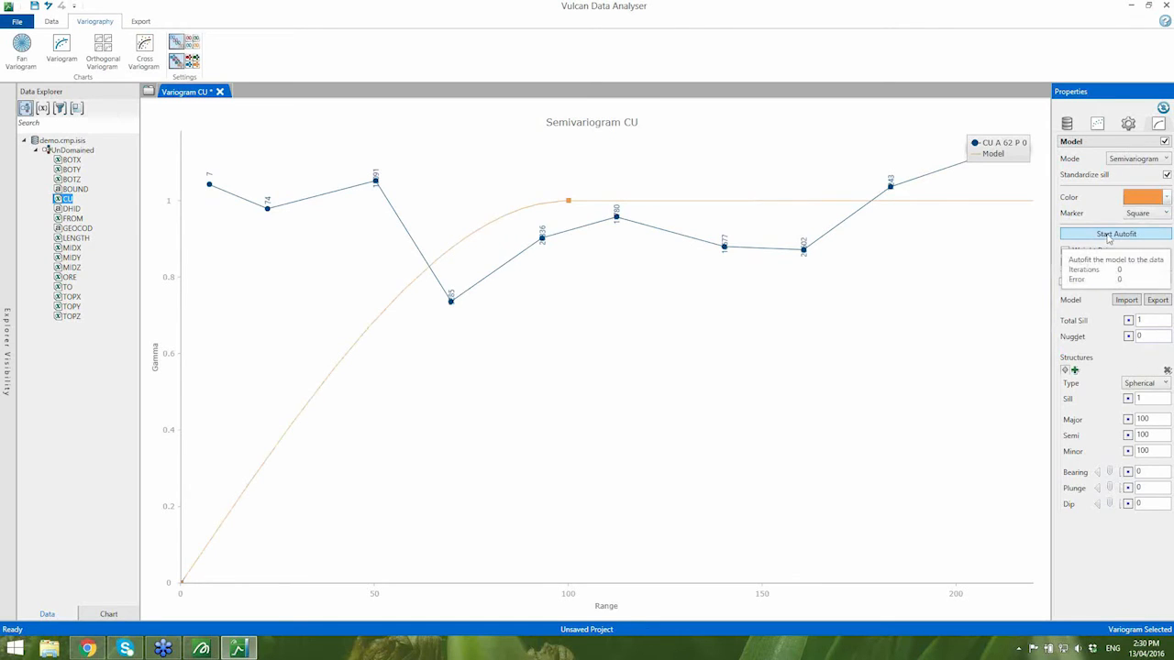
{"action": "left_click", "coordinate": [1117, 235]}
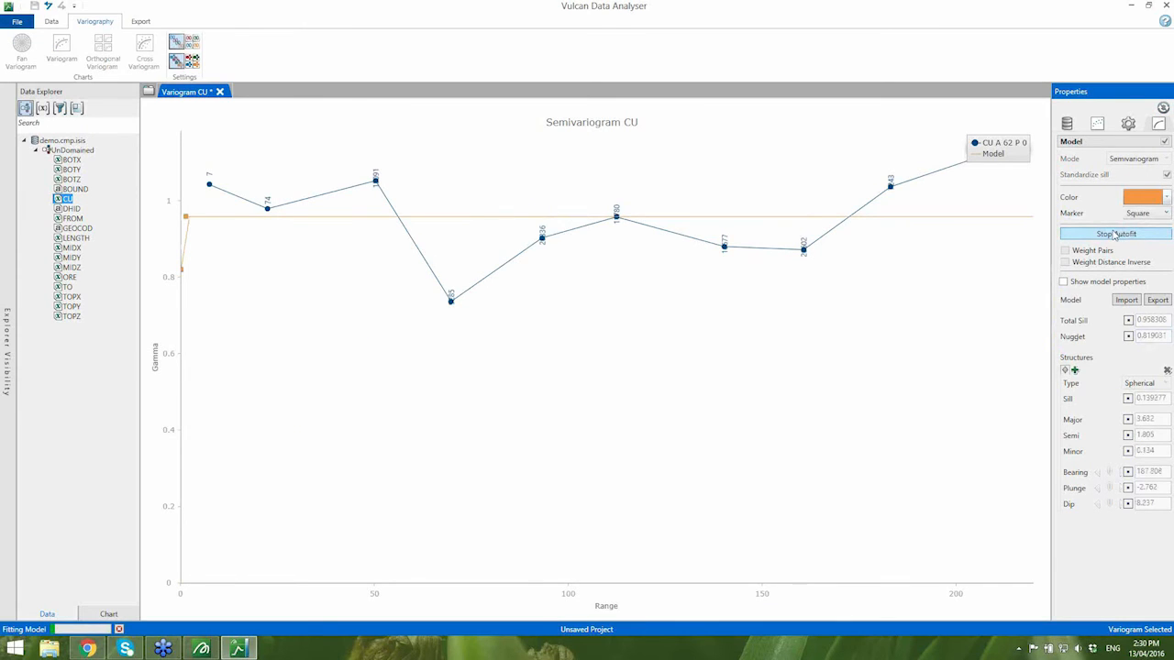
- Add a second structure to the CU model, autofit again, and manually move the two structure points to ranges of about 9 and 64
{"action": "left_click", "coordinate": [1076, 371]}
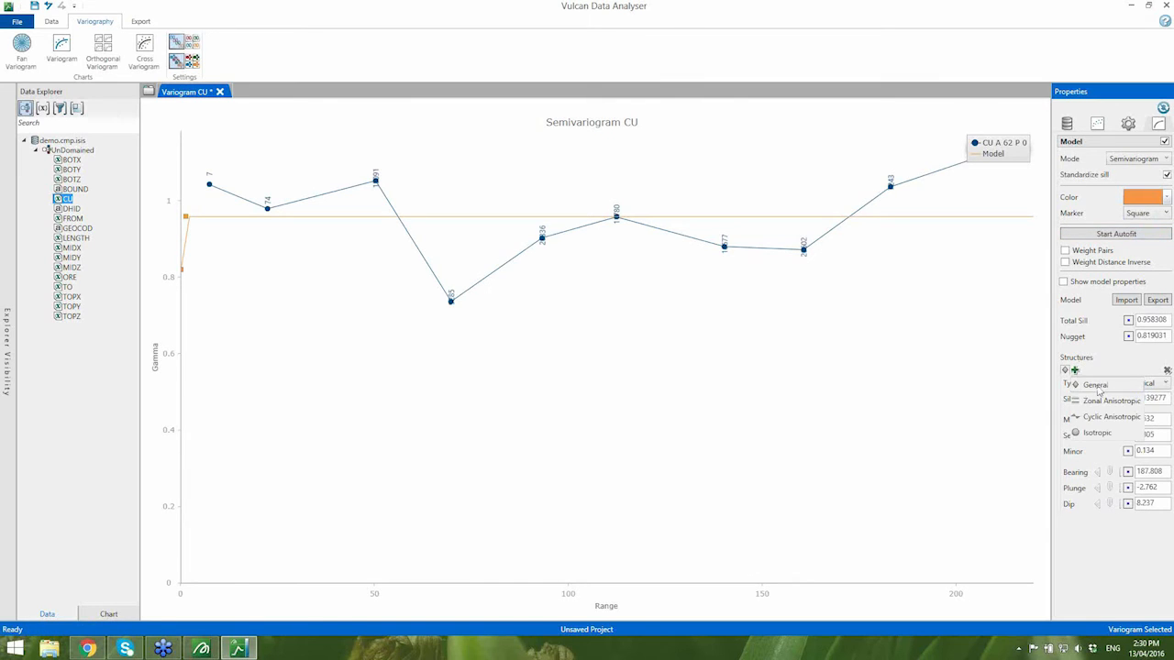
{"action": "left_click", "coordinate": [1119, 233]}
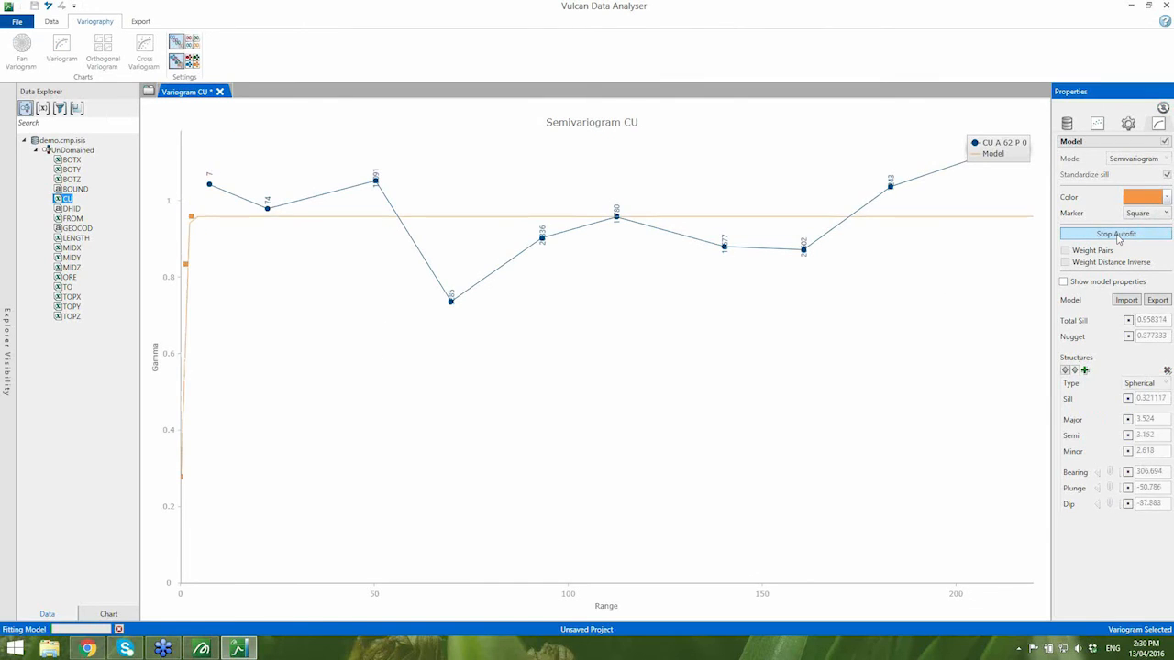
{"action": "mouse_move", "coordinate": [191, 223]}
{"action": "left_click_drag", "start_coordinate": [191, 223], "coordinate": [428, 219]}
{"action": "left_click_drag", "start_coordinate": [186, 336], "coordinate": [214, 339]}
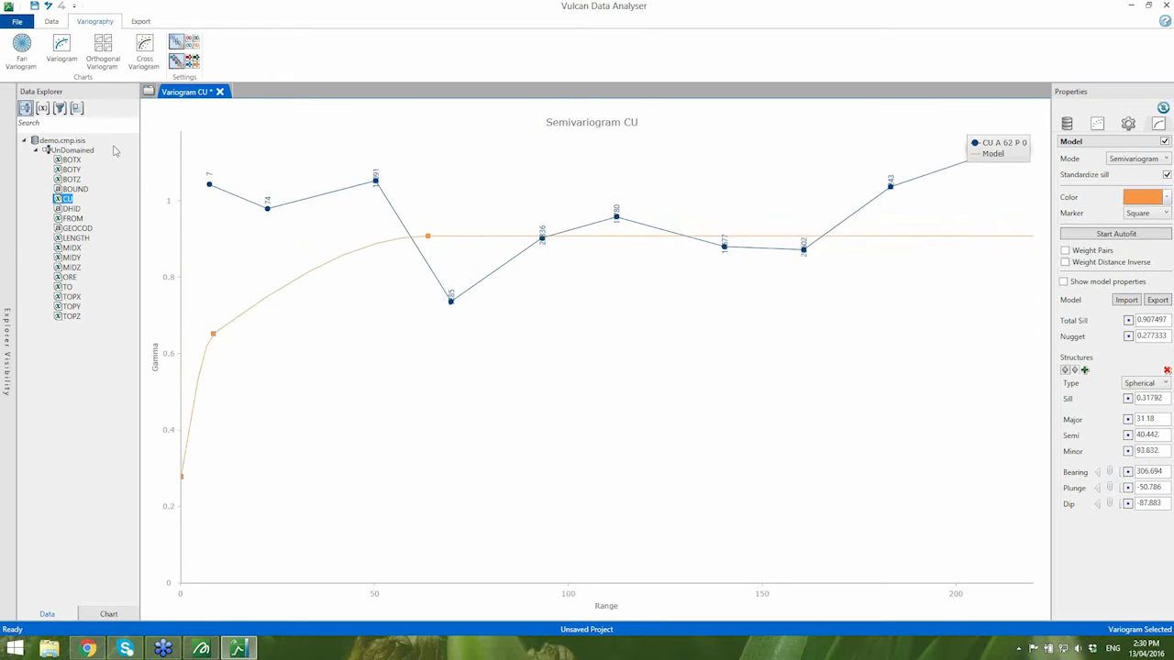
- Create a CU fan variogram with 24 steps and search radius 250, set its major direction to azimuth 30 and lag size to 19
{"action": "left_click", "coordinate": [22, 52]}
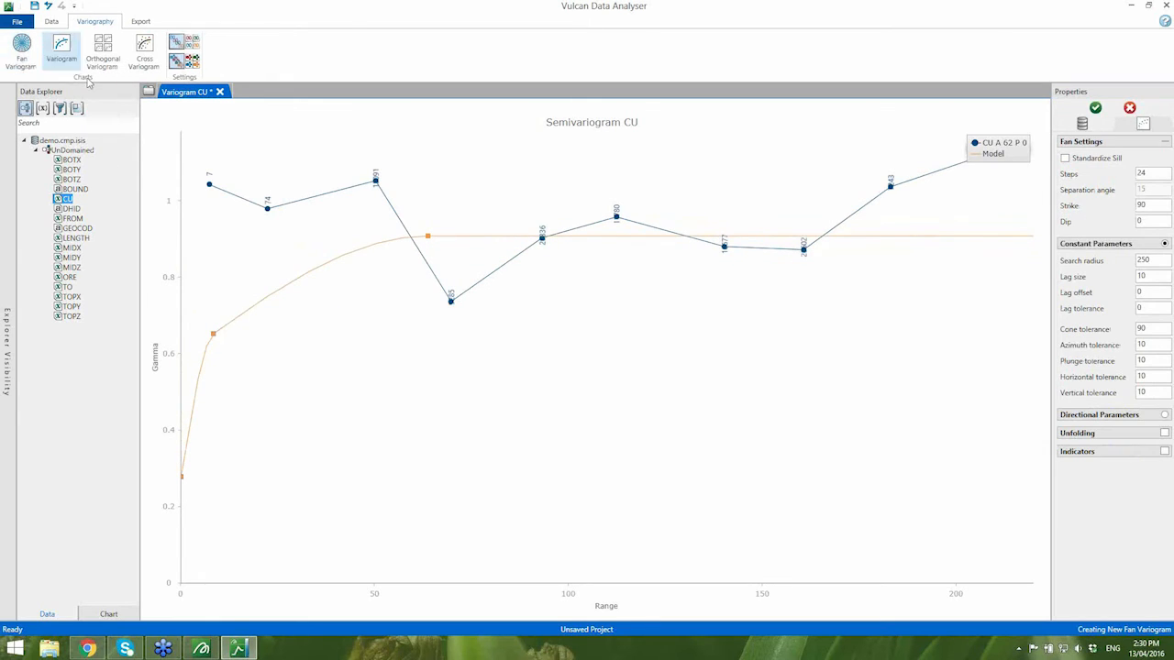
{"action": "left_click", "coordinate": [1095, 109]}
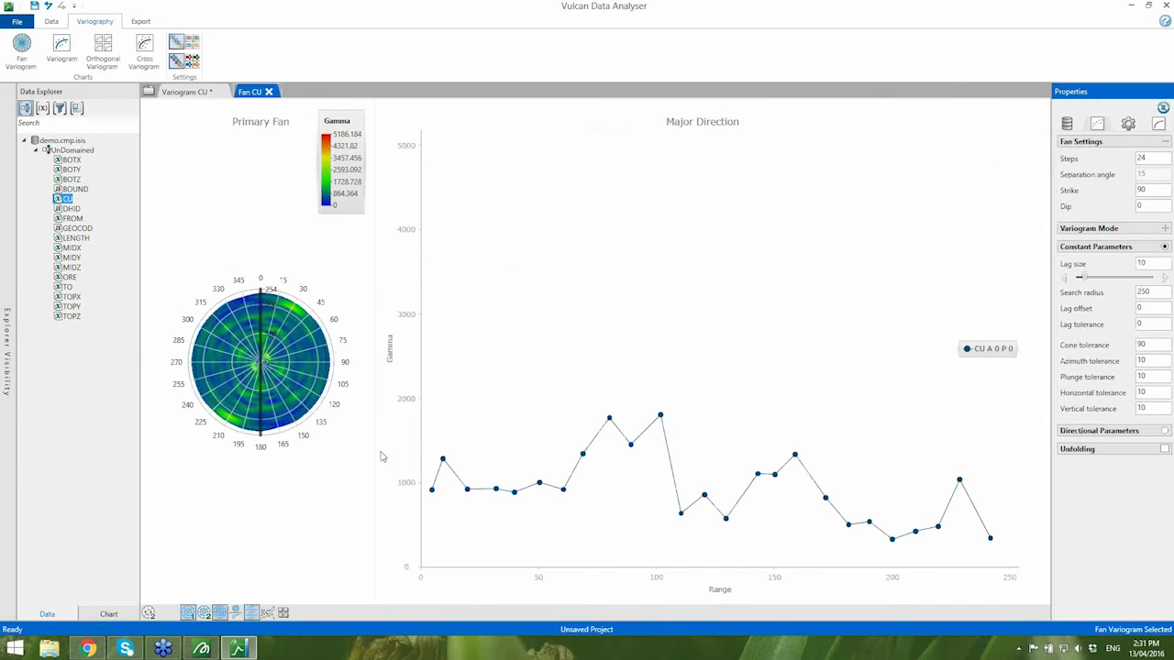
{"action": "left_click_drag", "start_coordinate": [261, 434], "coordinate": [232, 431]}
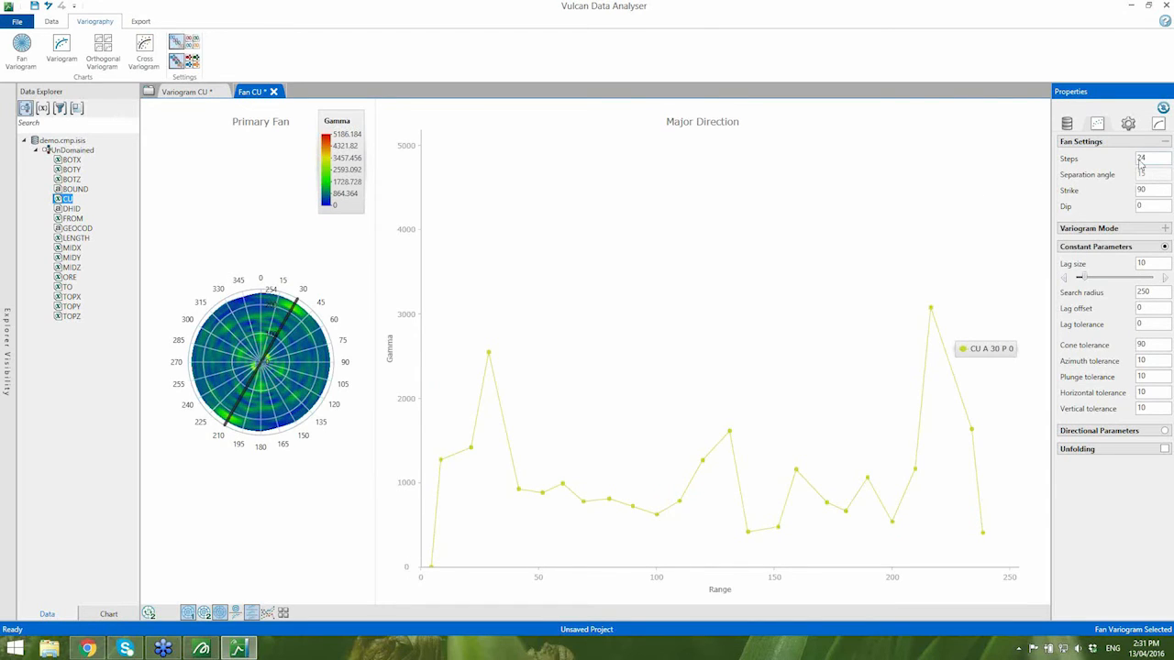
{"action": "left_click_drag", "start_coordinate": [1081, 277], "coordinate": [1101, 280]}
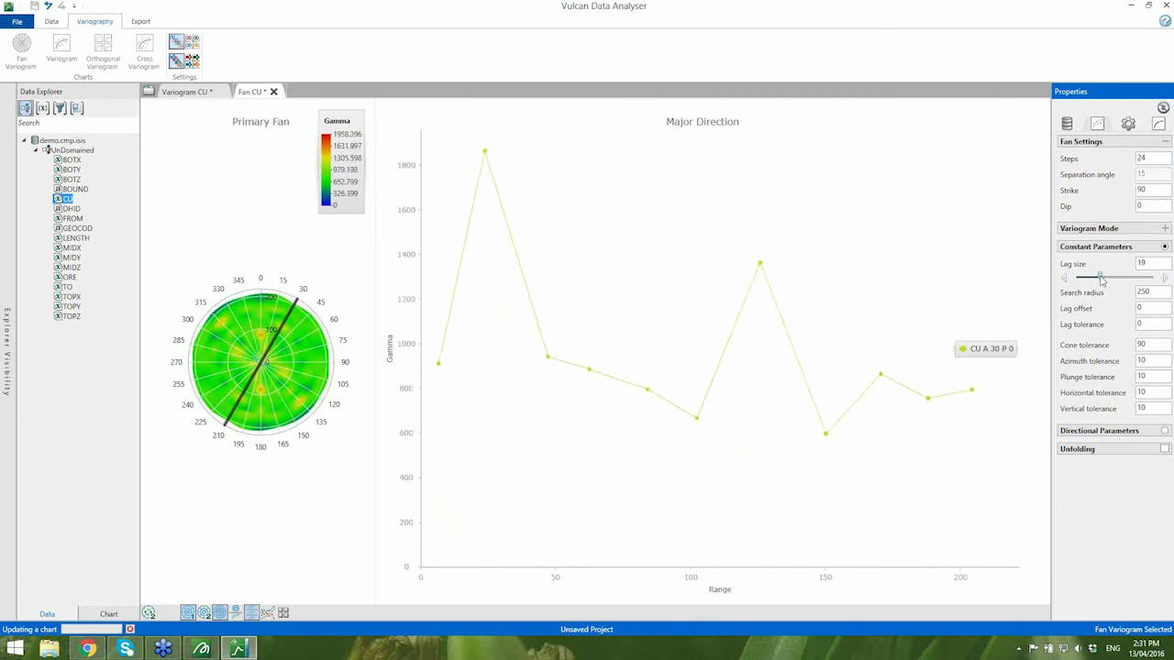
- Show the secondary fan with its direction at 30, try the horizontal chart layout, and add the primary and secondary variogram charts
{"action": "left_click", "coordinate": [204, 613]}
{"action": "left_click_drag", "start_coordinate": [262, 569], "coordinate": [231, 554]}
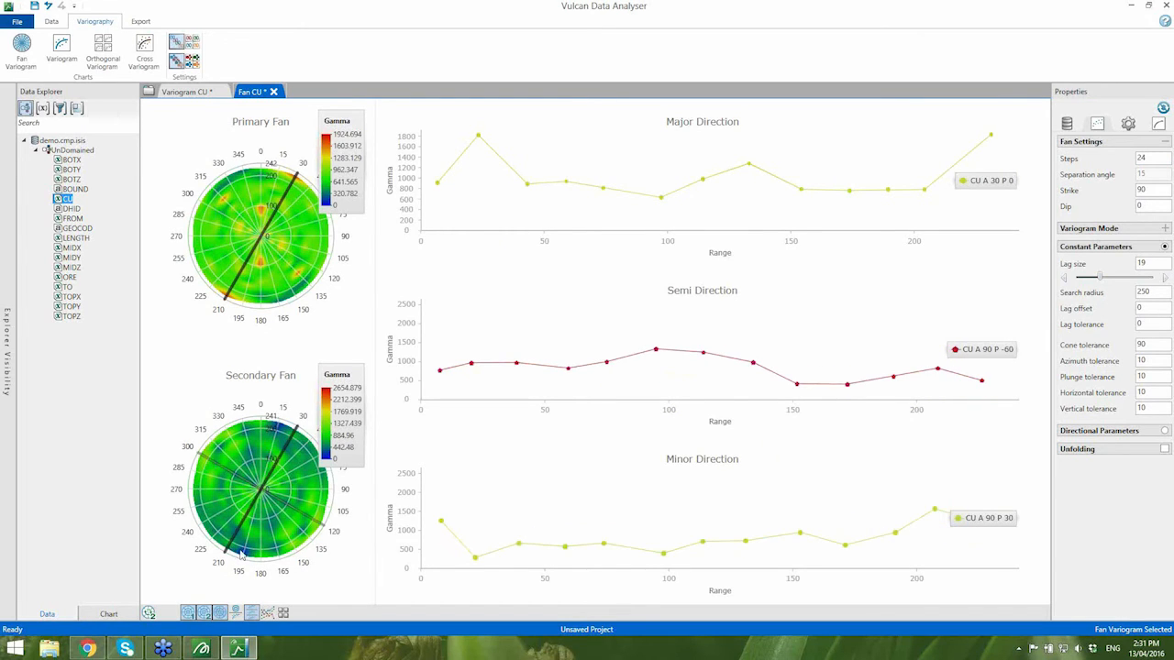
{"action": "left_click", "coordinate": [248, 616]}
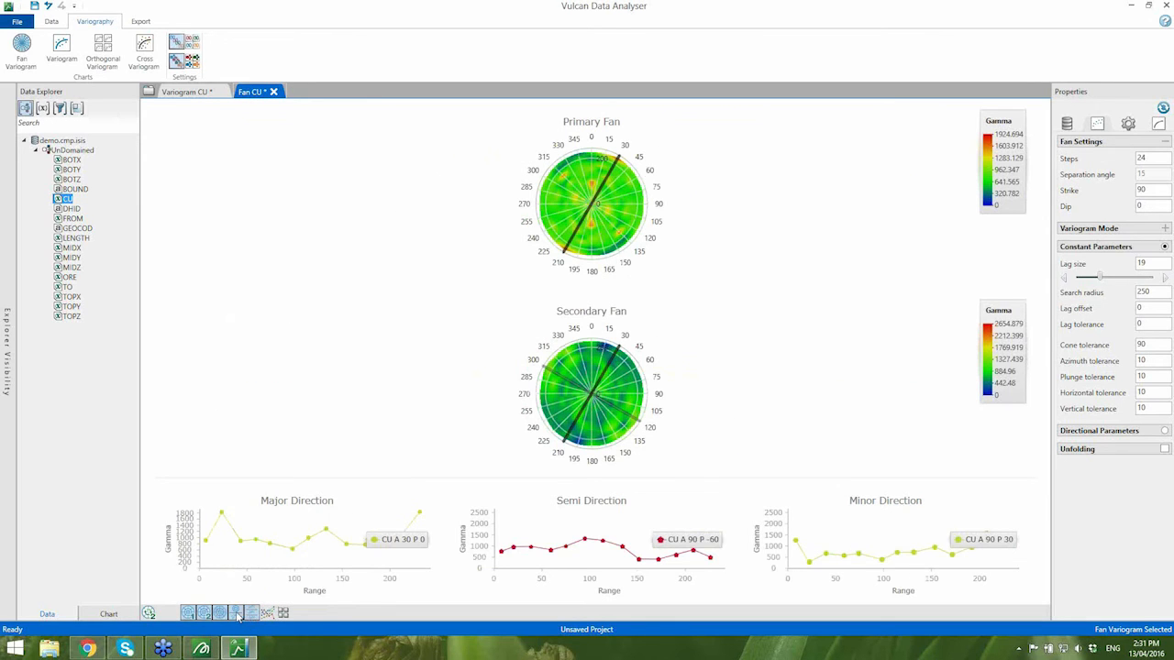
{"action": "left_click", "coordinate": [238, 613]}
{"action": "left_click", "coordinate": [266, 615]}
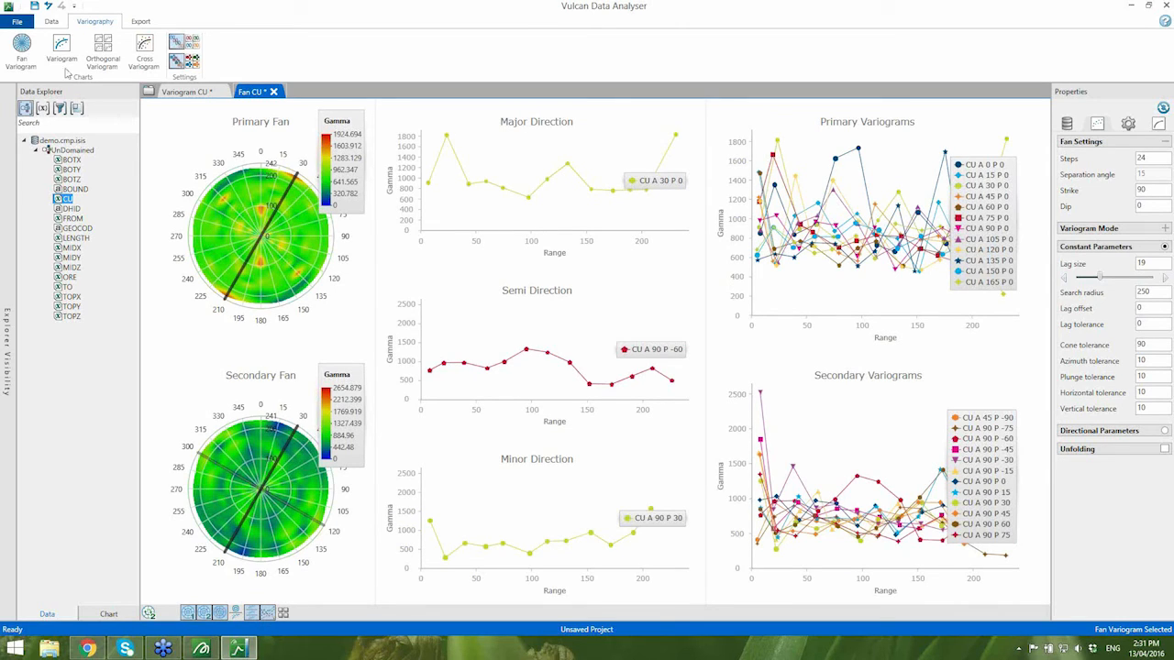
{"action": "left_click", "coordinate": [51, 21]}
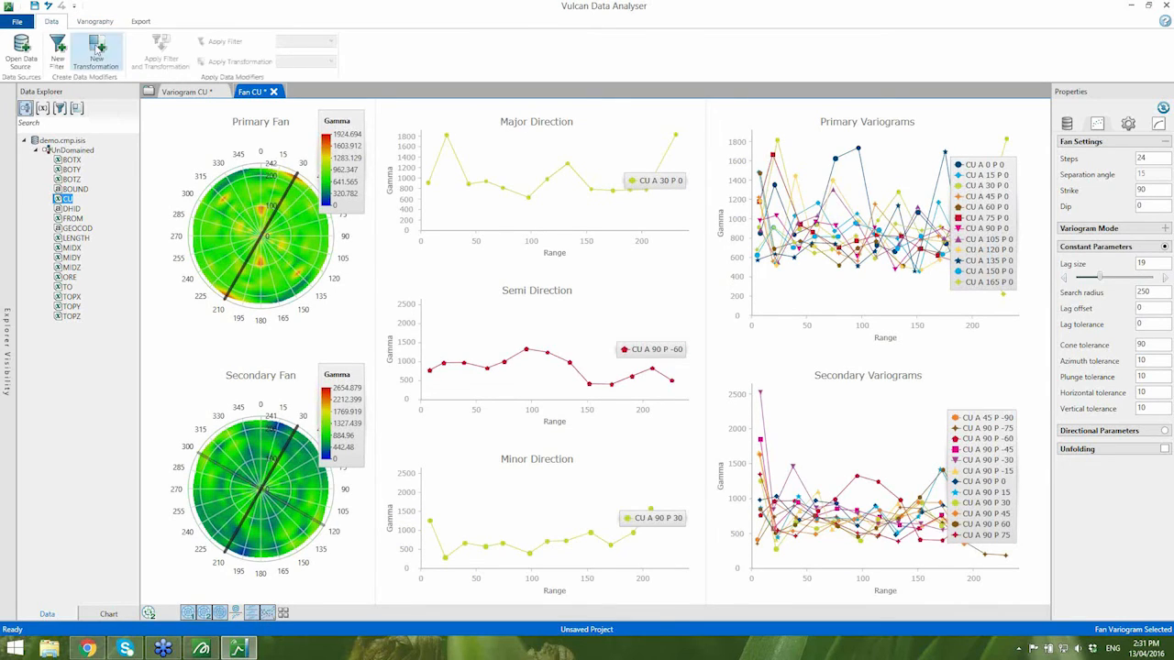
{"action": "left_click", "coordinate": [141, 21]}
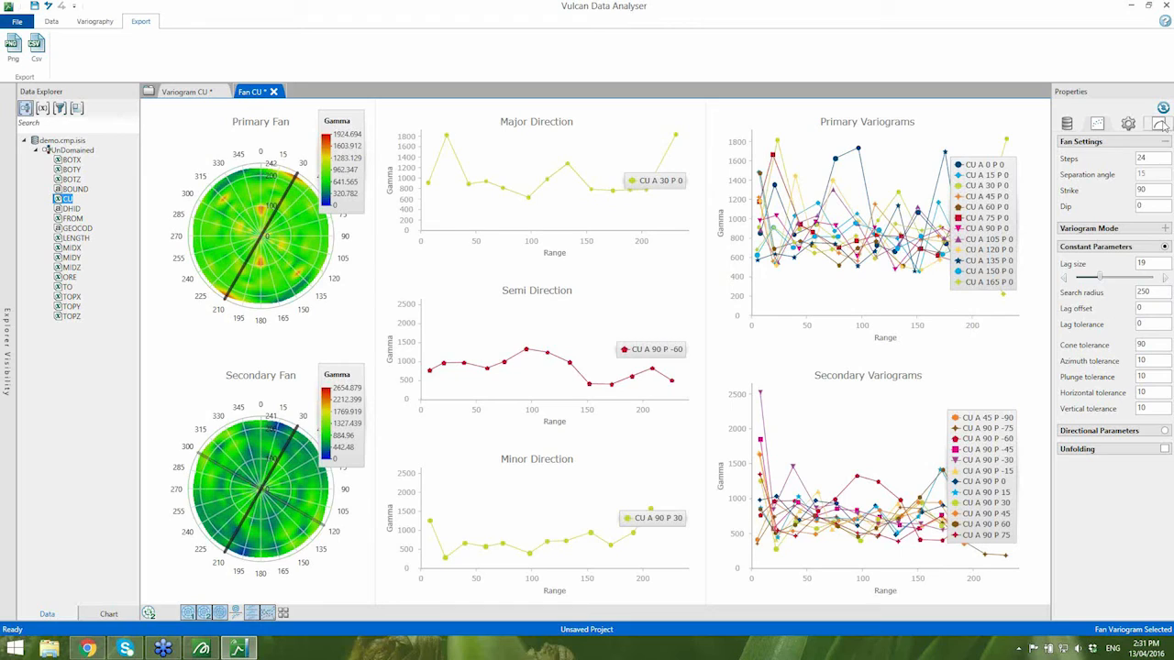
- Enable a model on the CU fan variogram and autofit it to the major, semi and minor directions
{"action": "left_click", "coordinate": [1159, 125]}
{"action": "left_click", "coordinate": [1165, 141]}
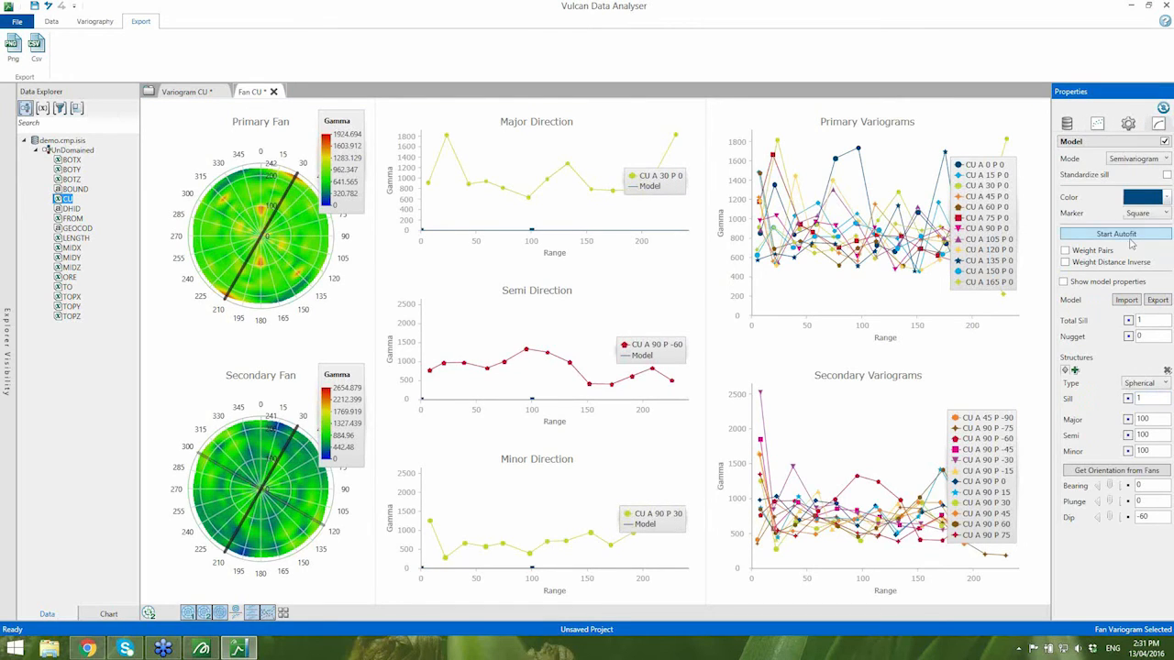
{"action": "left_click", "coordinate": [1131, 236]}
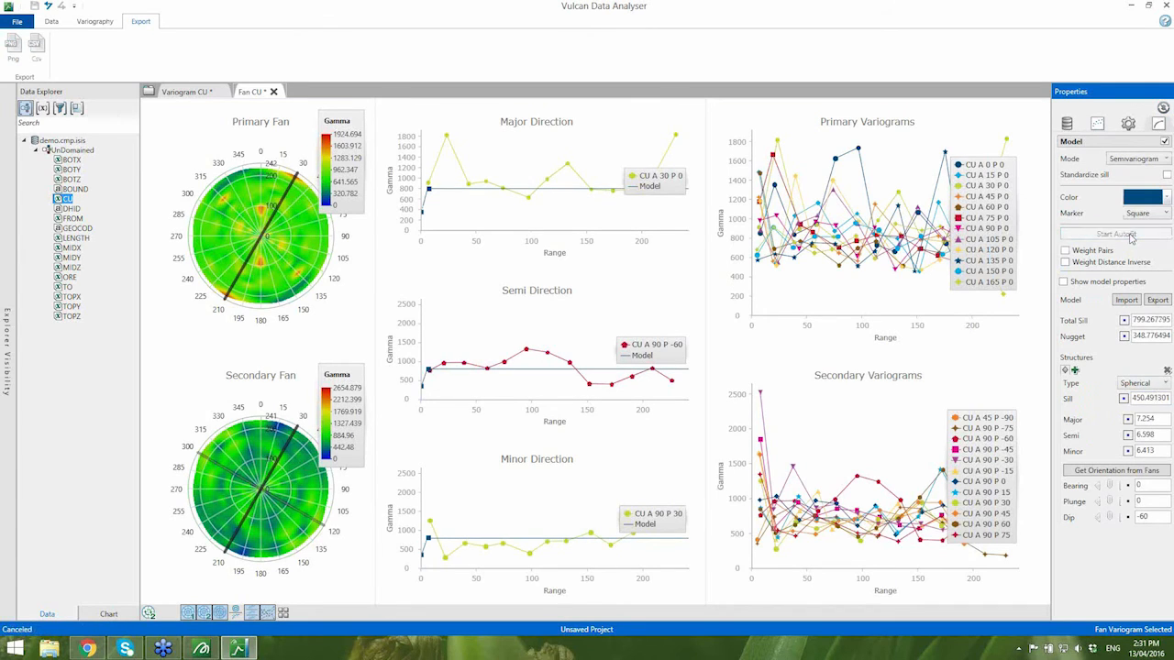
- Export the fan variogram model to the sme folder as a .vrg model file named webinar
{"action": "left_click", "coordinate": [1158, 300]}
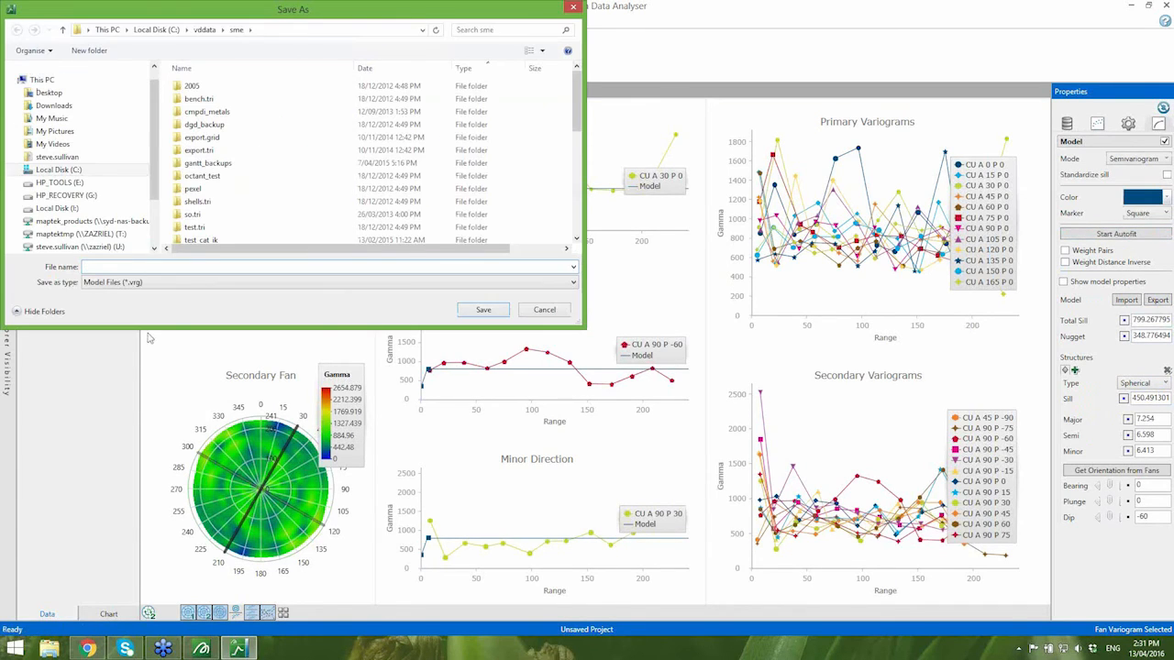
{"action": "type", "text": "webinar2"}
{"action": "left_click", "coordinate": [484, 309]}
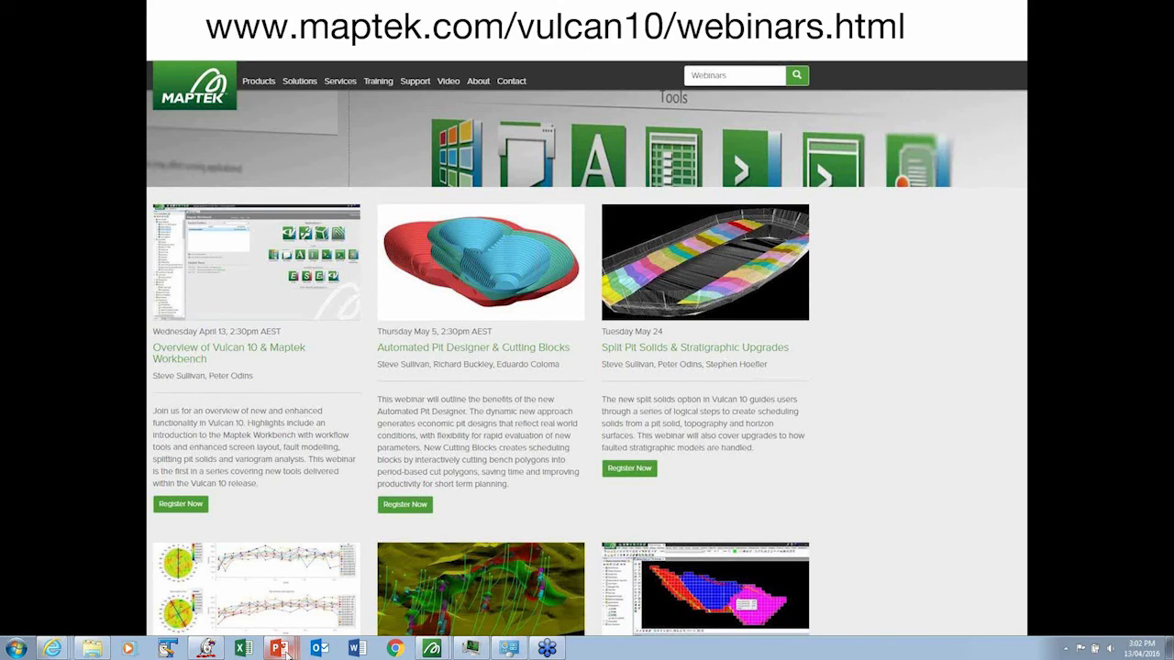
{"action": "mouse_move", "coordinate": [281, 651]}
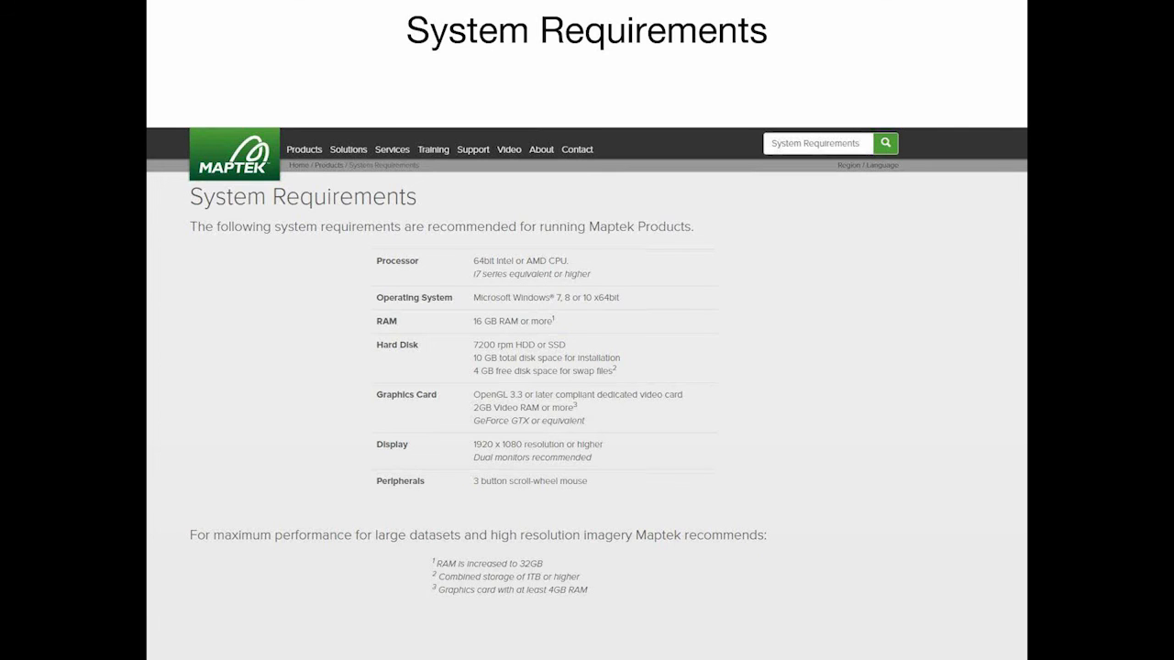
{"action": "key", "text": "Right"}
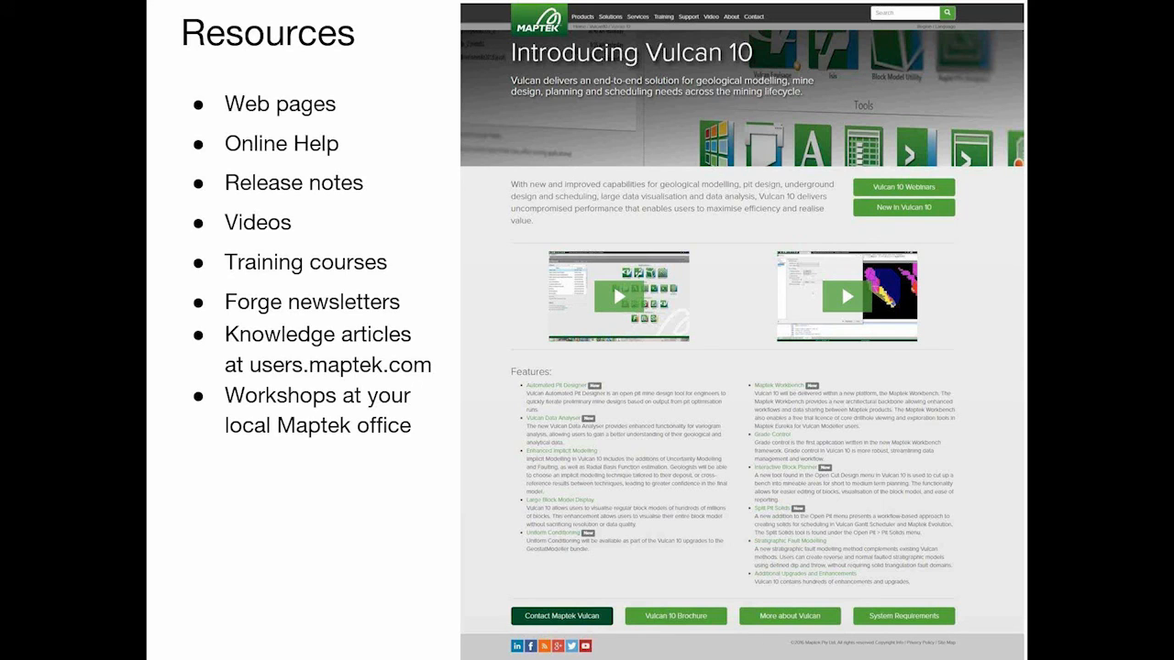
{"action": "key", "text": "Right"}
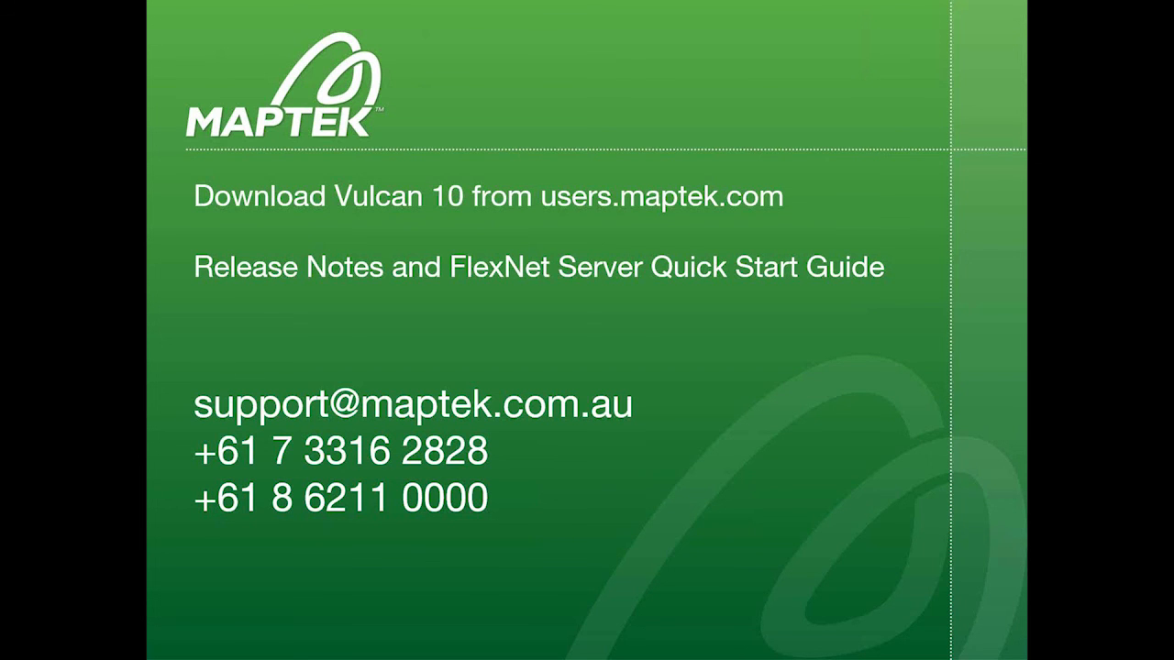